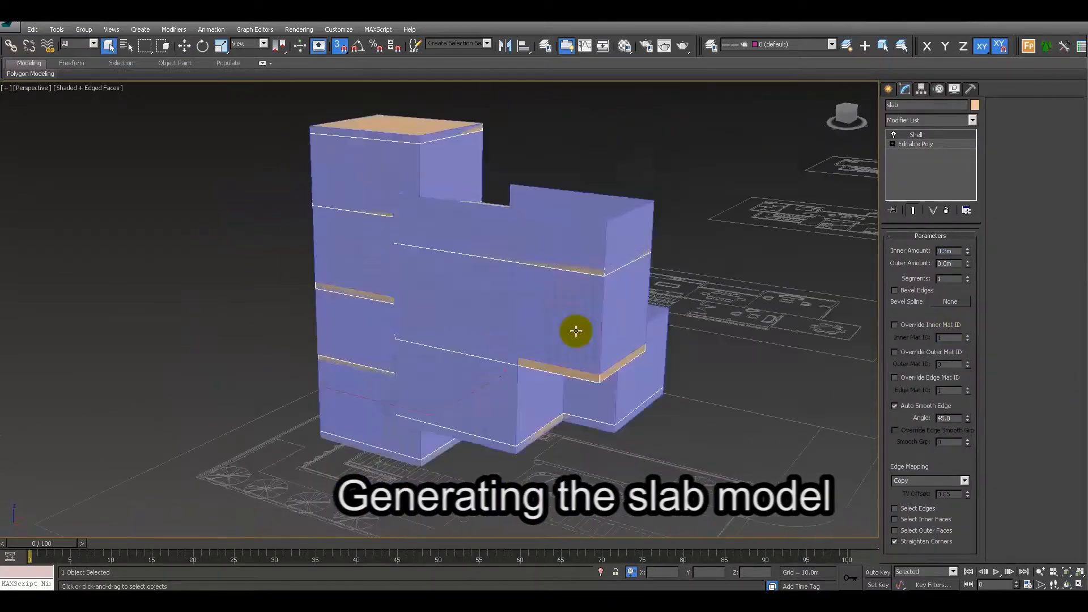
pyautogui.keyDown('alt'); pyautogui.moveTo(576, 328); pyautogui.dragTo(473, 466, button='middle'); pyautogui.keyUp('alt')
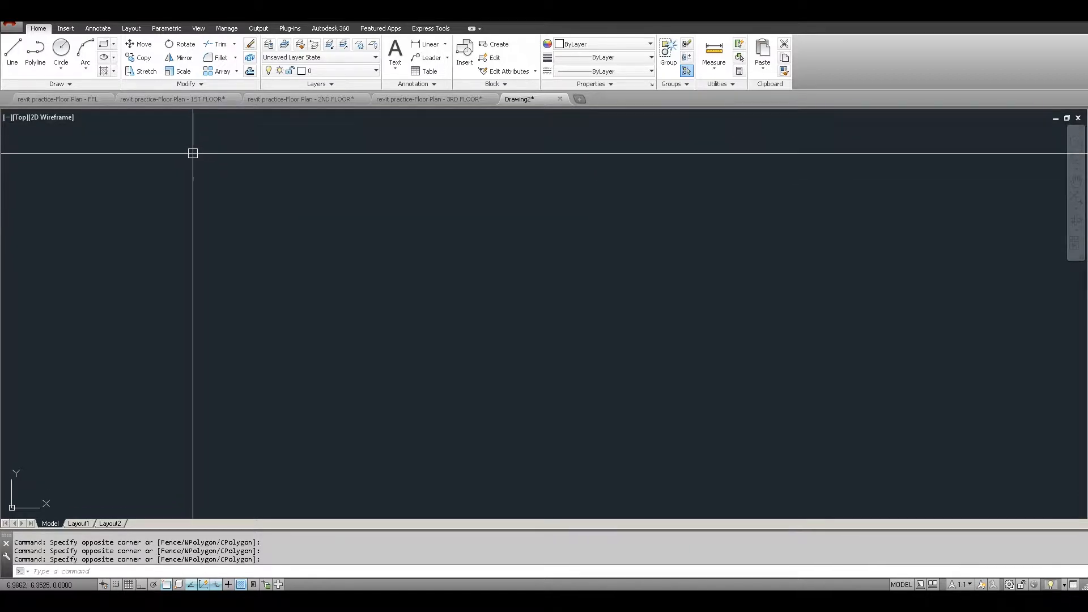
pyautogui.click(345, 178)
pyautogui.click(265, 259)
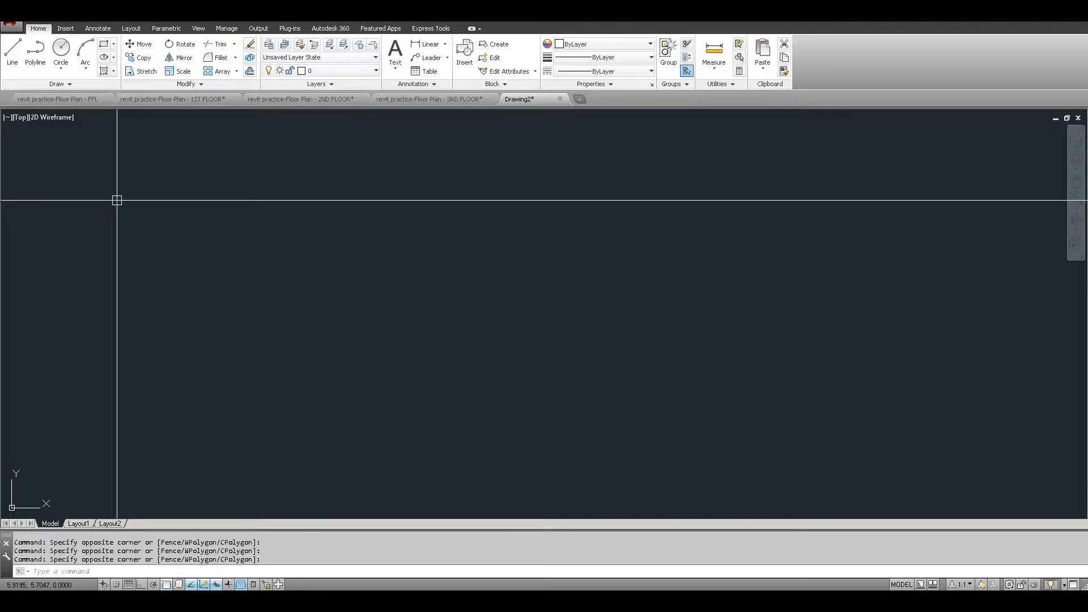
pyautogui.click(165, 152)
pyautogui.click(108, 181)
# Look through the open FFL, 1ST FLOOR, 2ND FLOOR and 3RD FLOOR plan drawings, viewing the first-floor plan at its full extents.
pyautogui.click(88, 99)
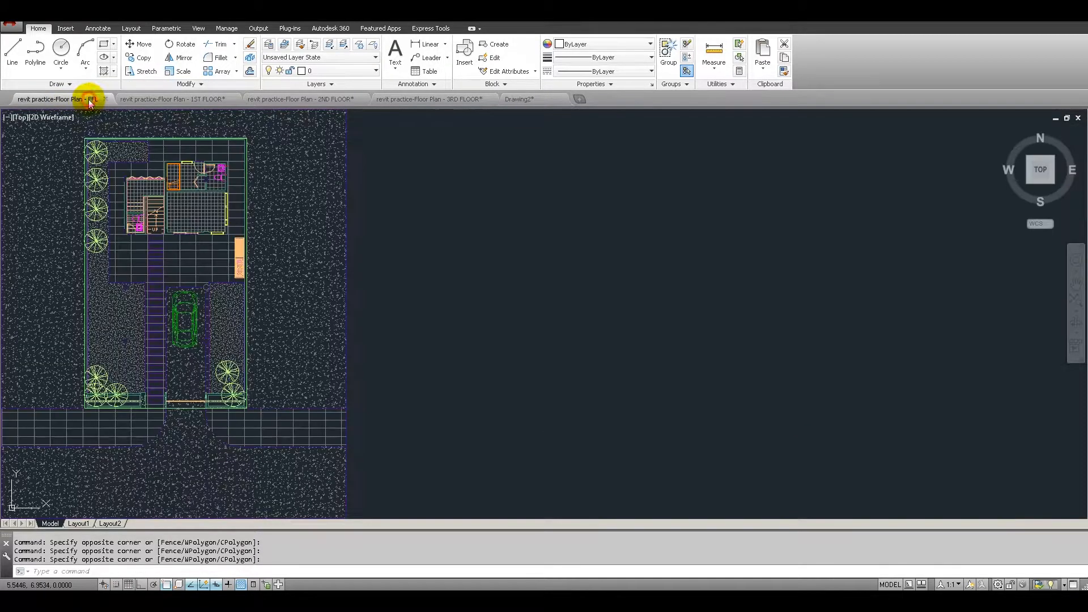
pyautogui.click(198, 99)
pyautogui.write('z')
pyautogui.press('Return')
pyautogui.write('e')
pyautogui.press('Return')
pyautogui.click(326, 99)
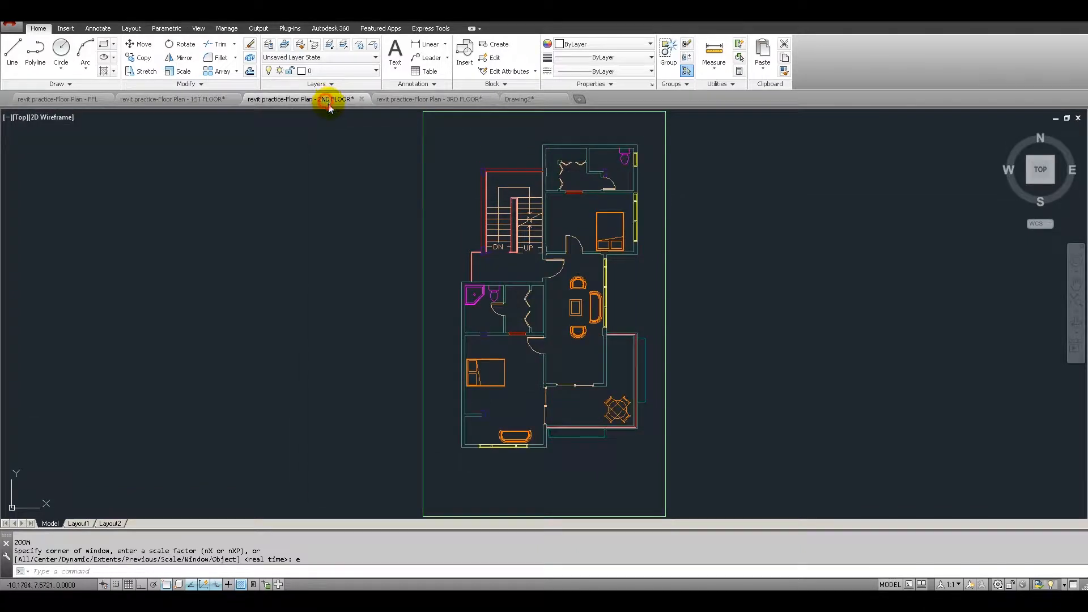
pyautogui.click(446, 99)
pyautogui.click(347, 243)
pyautogui.click(532, 99)
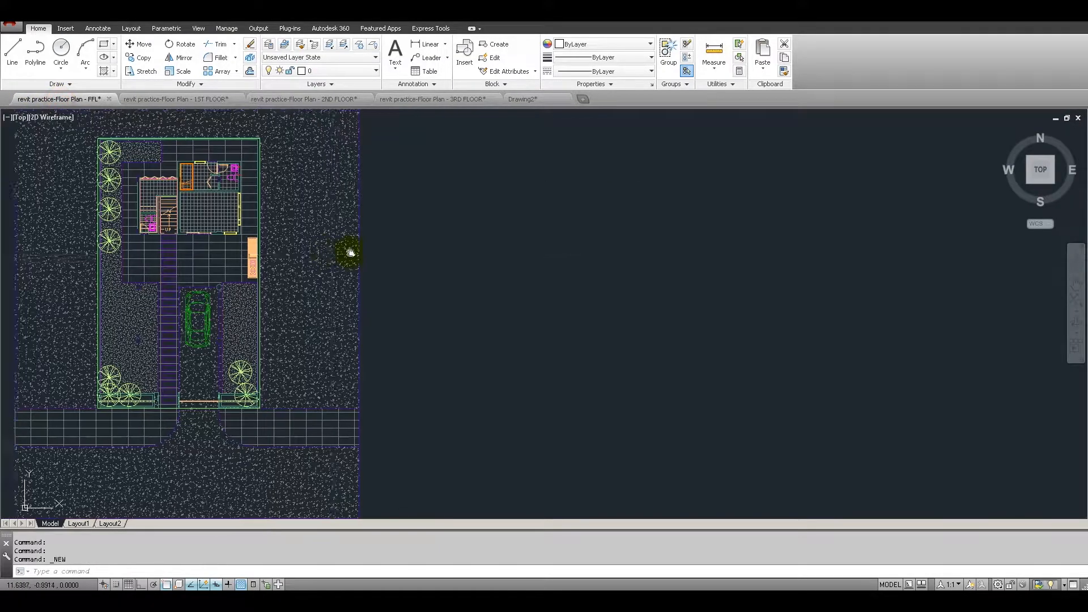
# Select the entire plan in the FFL drawing and copy it to the clipboard.
pyautogui.scroll(-3, 389, 243)
pyautogui.click(218, 187)
pyautogui.click(515, 440)
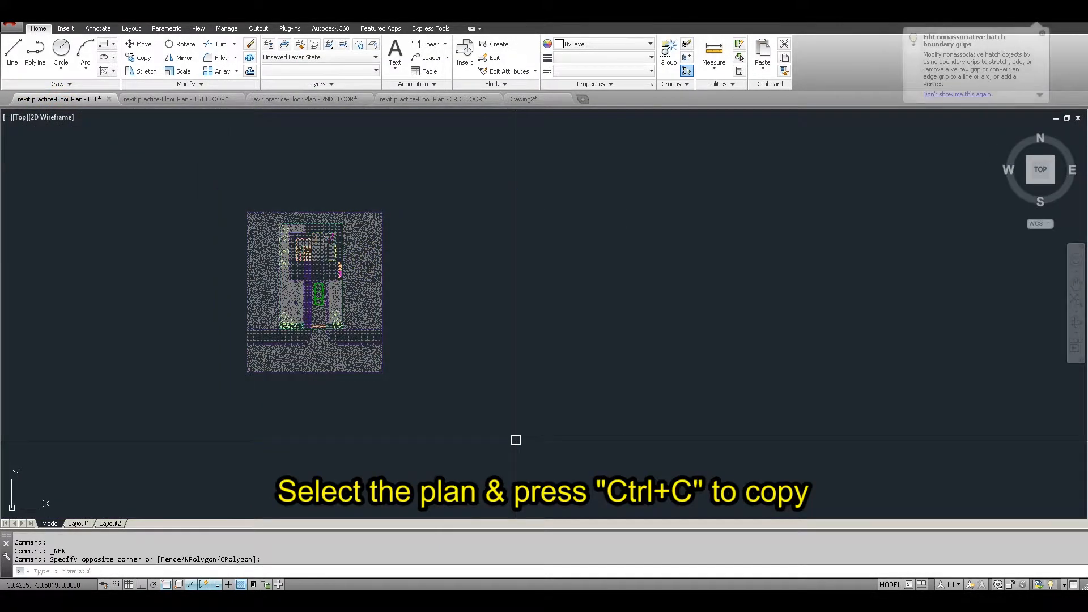
pyautogui.hotkey('ctrl', 'c')
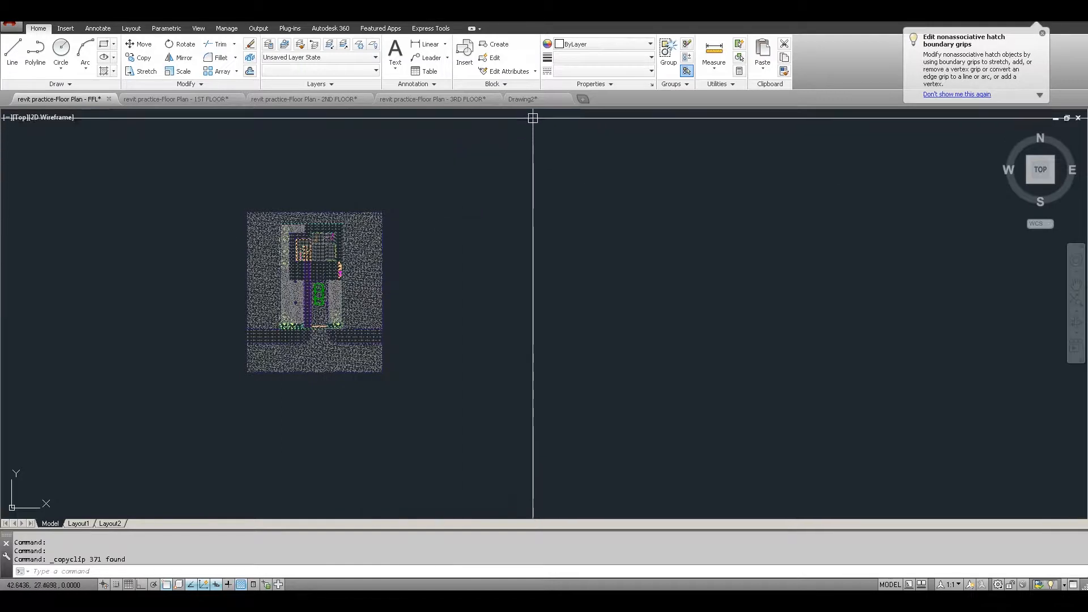
# Paste the copied ground-floor site plan into Drawing2 at insertion point 0,0 and fit it in view.
pyautogui.click(536, 98)
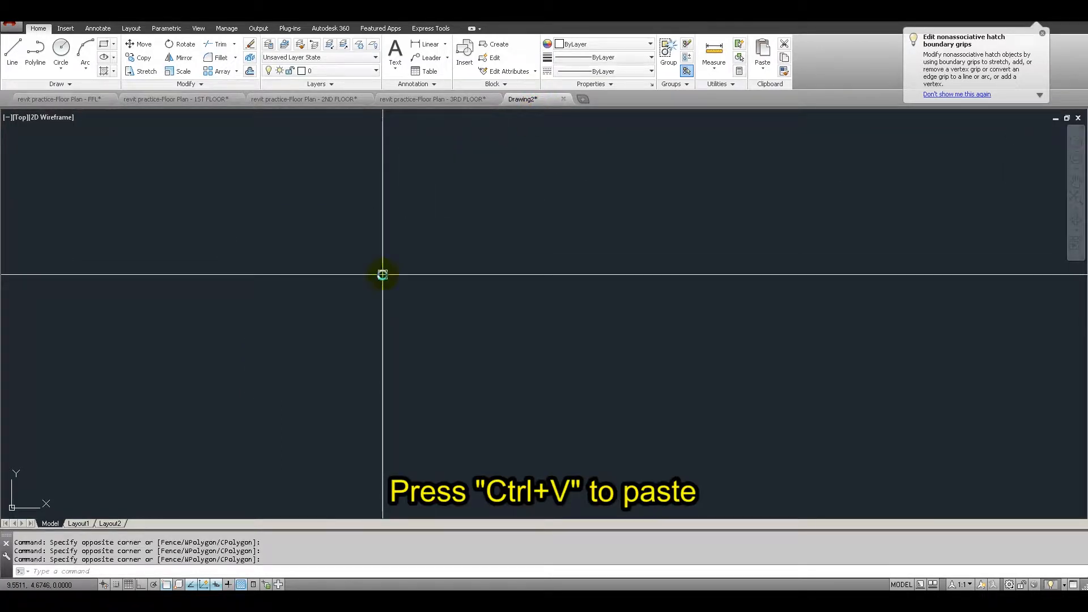
pyautogui.hotkey('ctrl', 'v')
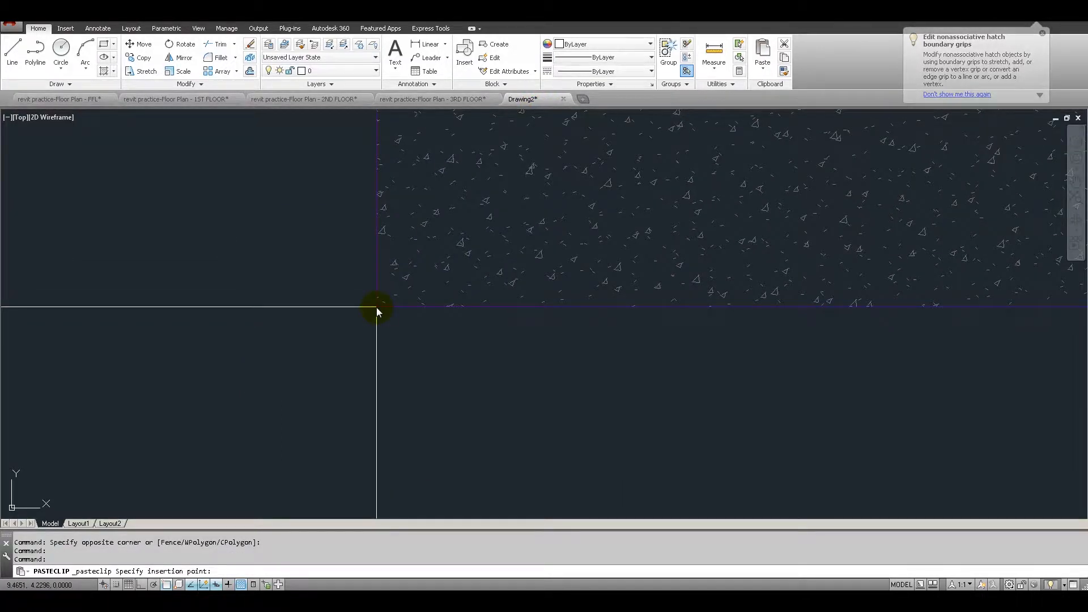
pyautogui.write('0,0')
pyautogui.press('Return')
pyautogui.write('z')
pyautogui.press('Return')
pyautogui.write('e')
pyautogui.press('Return')
pyautogui.press('Escape')
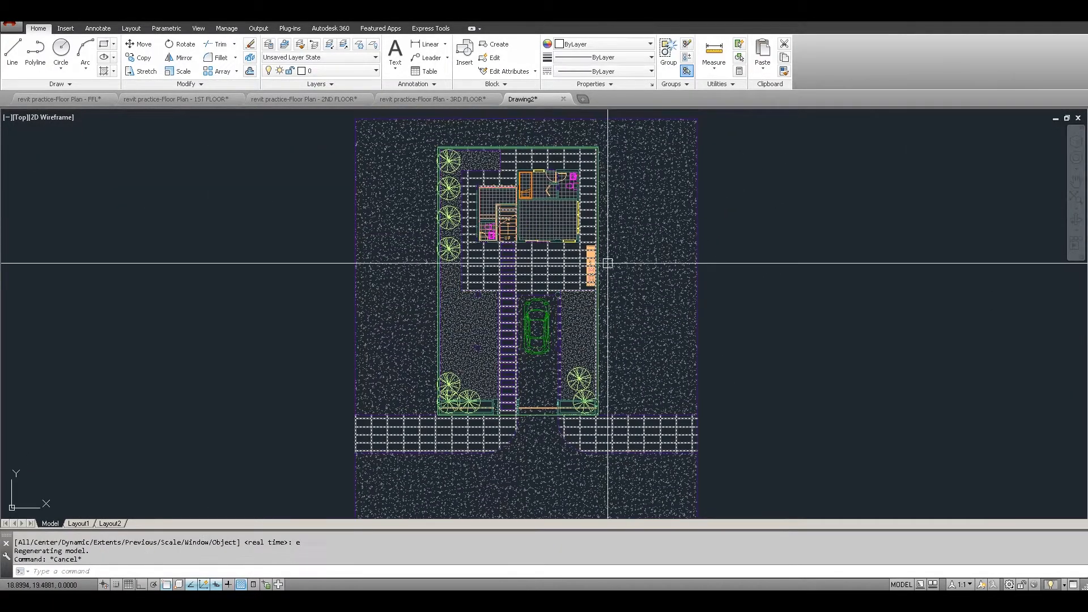
# Erase the ground, lawn and paving hatches around the house in the pasted site plan.
pyautogui.scroll(2, 608, 263)
pyautogui.write('e')
pyautogui.press('Return')
pyautogui.press('Return')
pyautogui.scroll(4, 568, 351)
pyautogui.write('e')
pyautogui.press('Return')
pyautogui.press('Return')
pyautogui.moveTo(244, 367); pyautogui.dragTo(318, 350, button='middle')
pyautogui.write('e')
pyautogui.press('Return')
pyautogui.click(226, 313)
pyautogui.press('Return')
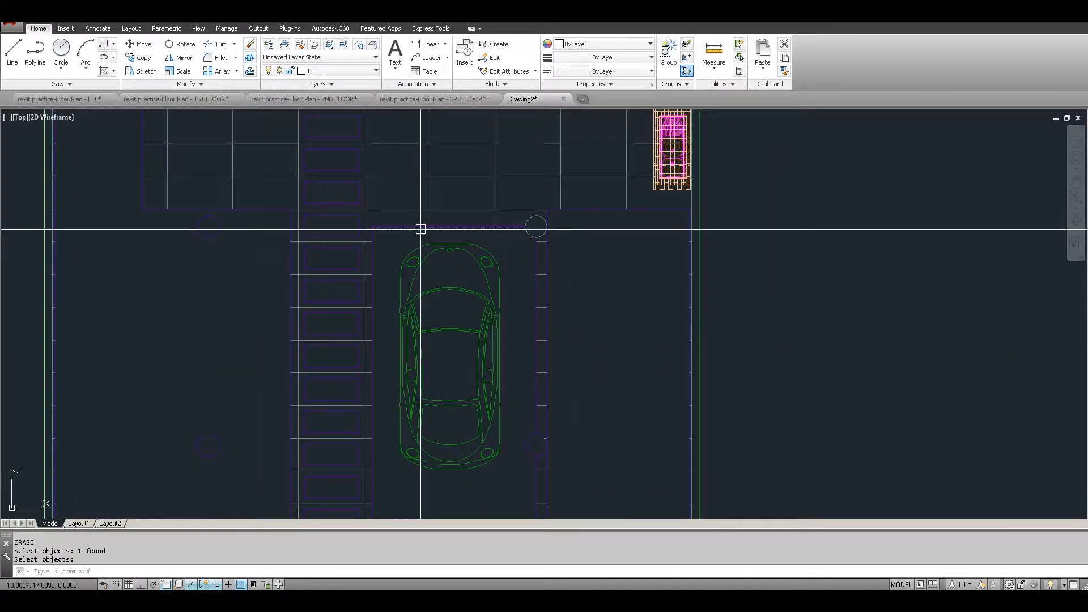
# Erase the floor tile hatches inside the ground-floor rooms of the site plan.
pyautogui.scroll(-6, 439, 224)
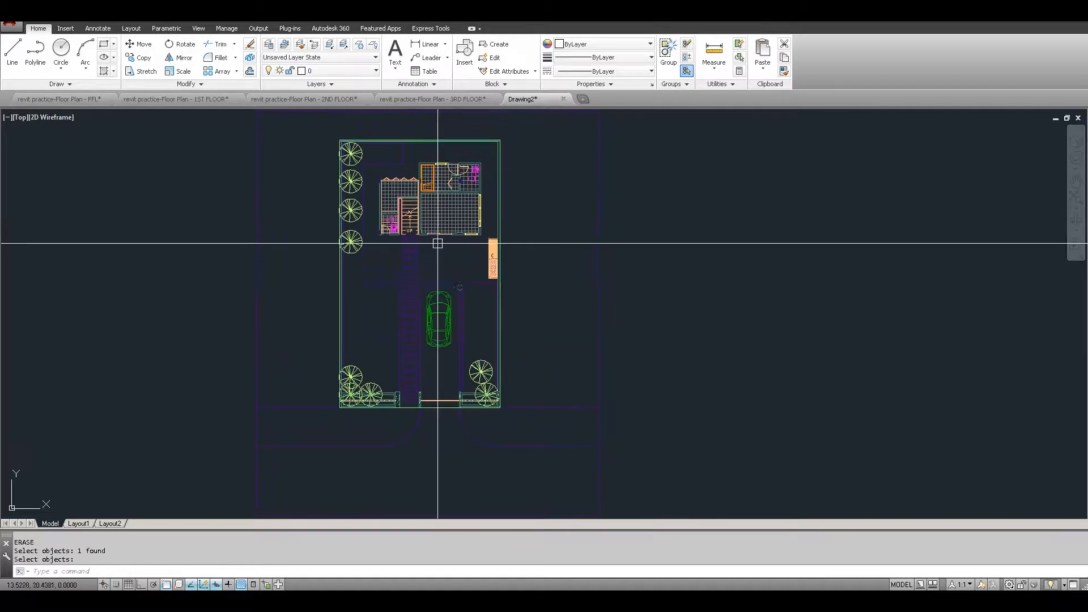
pyautogui.scroll(6, 437, 243)
pyautogui.moveTo(447, 212)
pyautogui.mouseDown(button='middle')
pyautogui.moveTo(405, 309)
pyautogui.moveTo(516, 231)
pyautogui.mouseUp(button='middle')
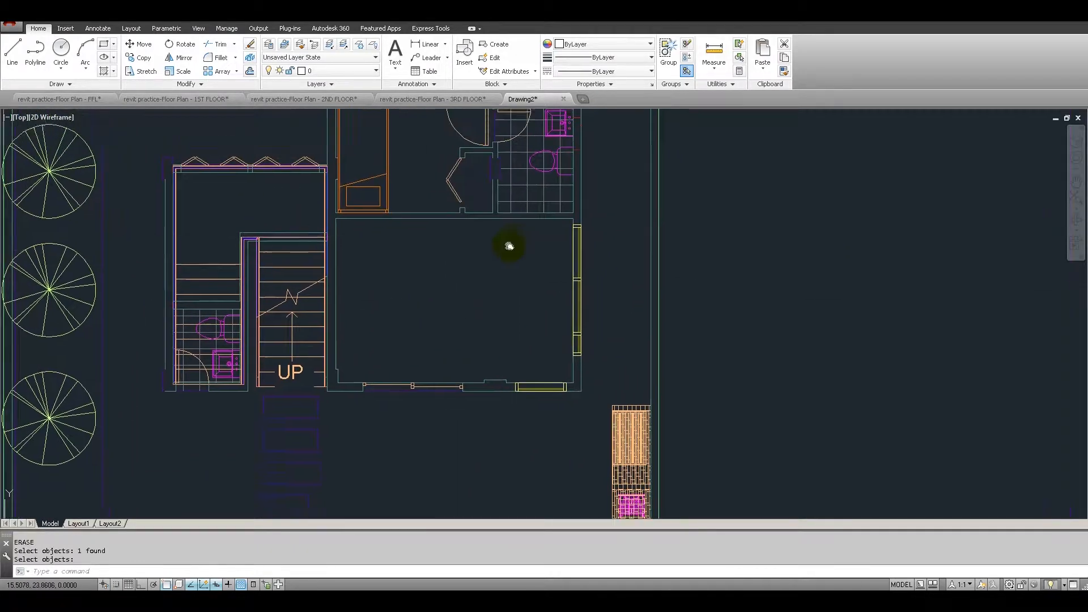
pyautogui.scroll(2, 515, 231)
pyautogui.scroll(-4, 567, 289)
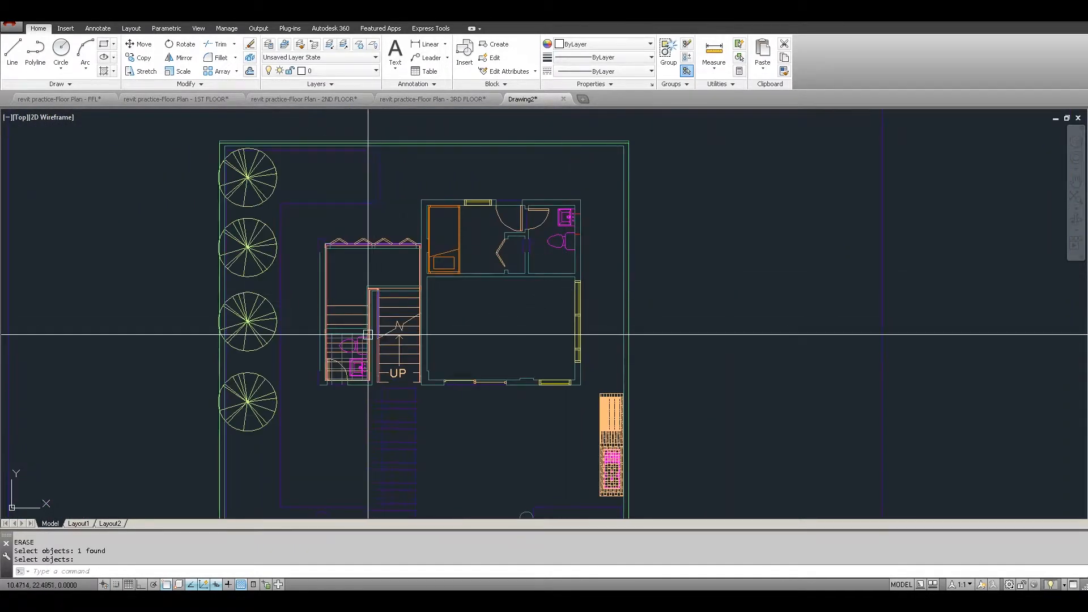
pyautogui.scroll(6, 374, 329)
pyautogui.scroll(-4, 465, 331)
pyautogui.scroll(-1, 612, 311)
pyautogui.scroll(-3, 529, 311)
pyautogui.press('Escape')
pyautogui.press('Escape')
pyautogui.press('Escape')
pyautogui.moveTo(593, 359); pyautogui.dragTo(514, 306, button='middle')
pyautogui.scroll(-2, 556, 343)
pyautogui.scroll(-2, 558, 335)
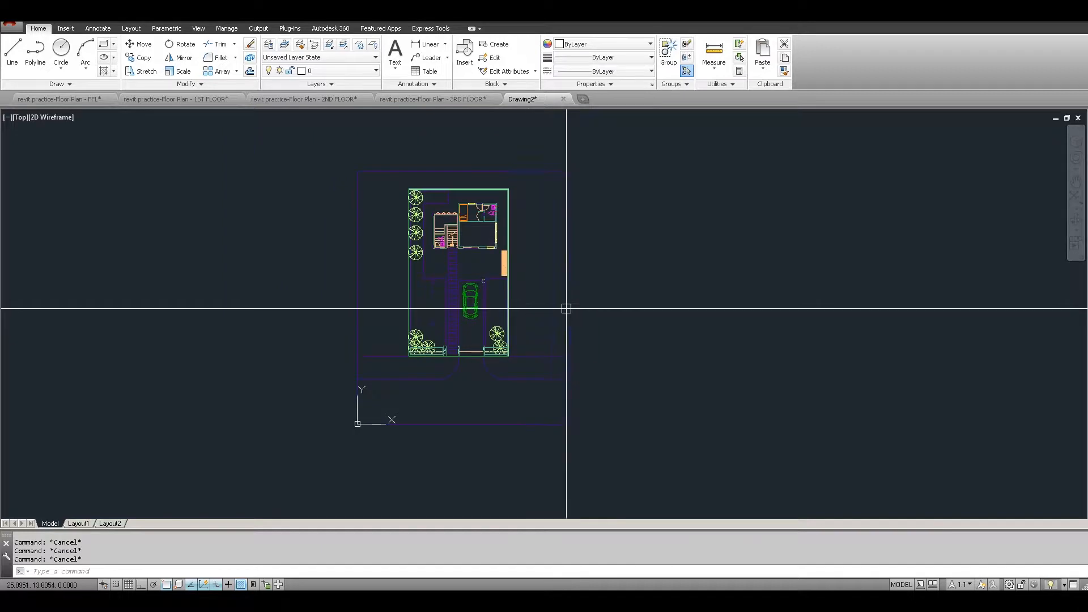
# Select the whole plan in the 1ST FLOOR drawing and copy it to the clipboard.
pyautogui.click(206, 99)
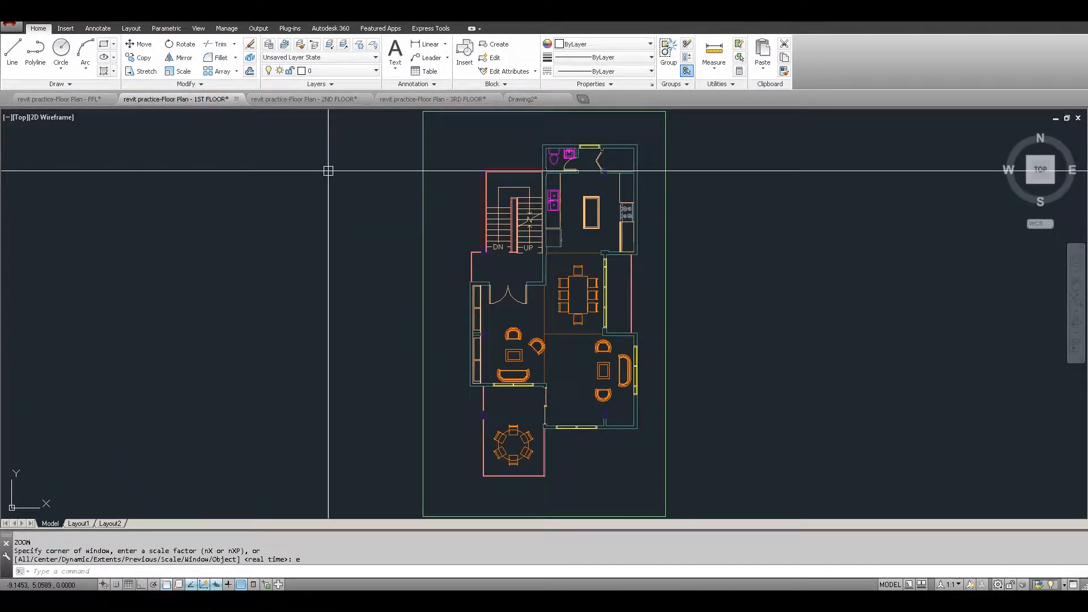
pyautogui.scroll(-4, 362, 187)
pyautogui.click(355, 146)
pyautogui.click(540, 358)
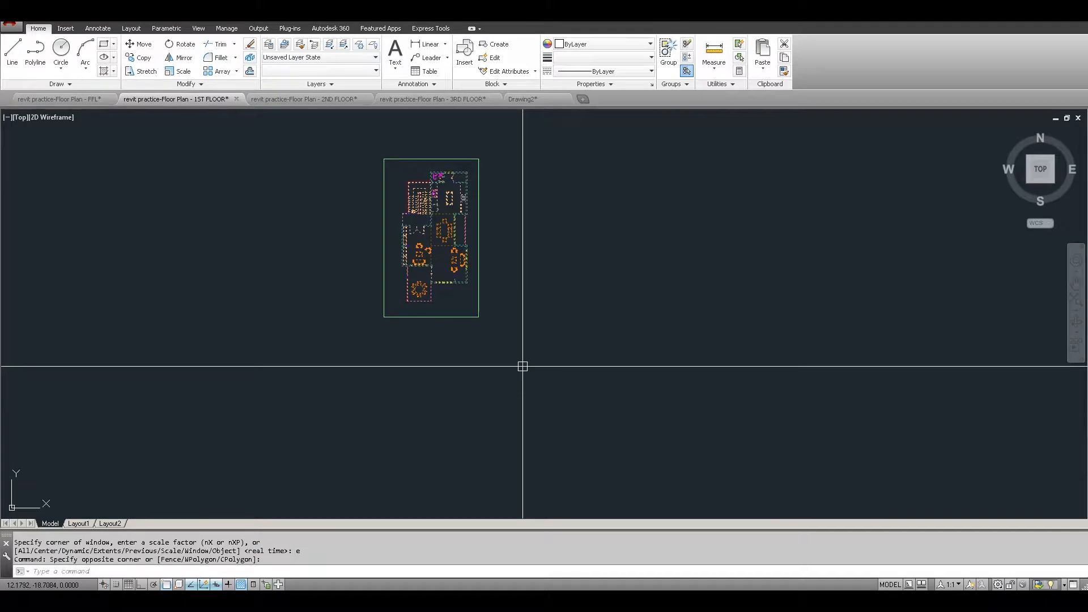
pyautogui.hotkey('ctrl', 'c')
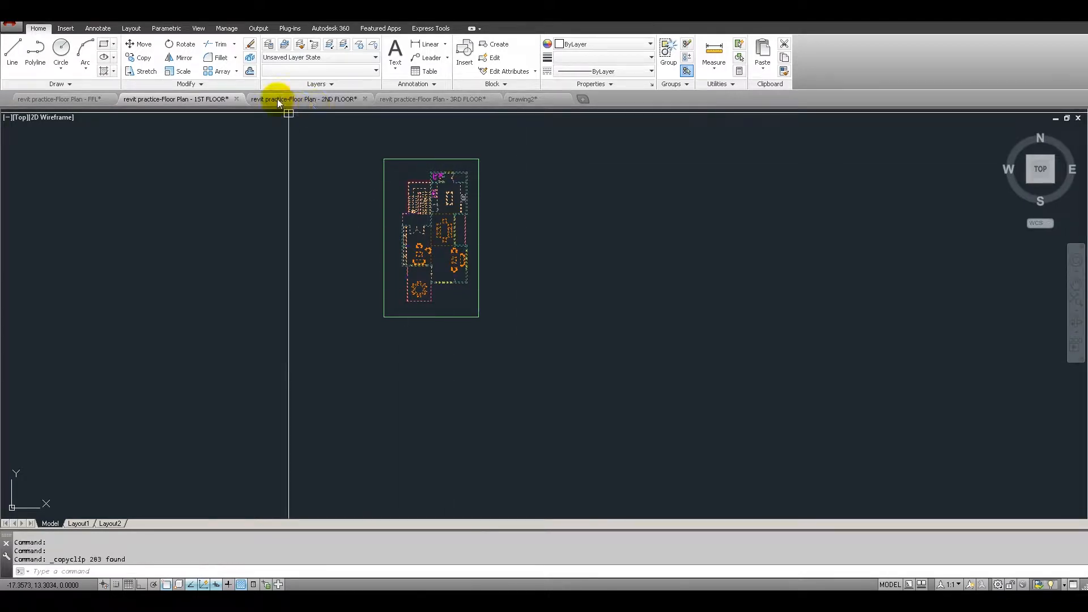
# Paste the first-floor plan into Drawing2 to the right of the ground-floor site plan.
pyautogui.click(525, 100)
pyautogui.hotkey('ctrl', 'v')
pyautogui.press('Escape')
pyautogui.press('Escape')
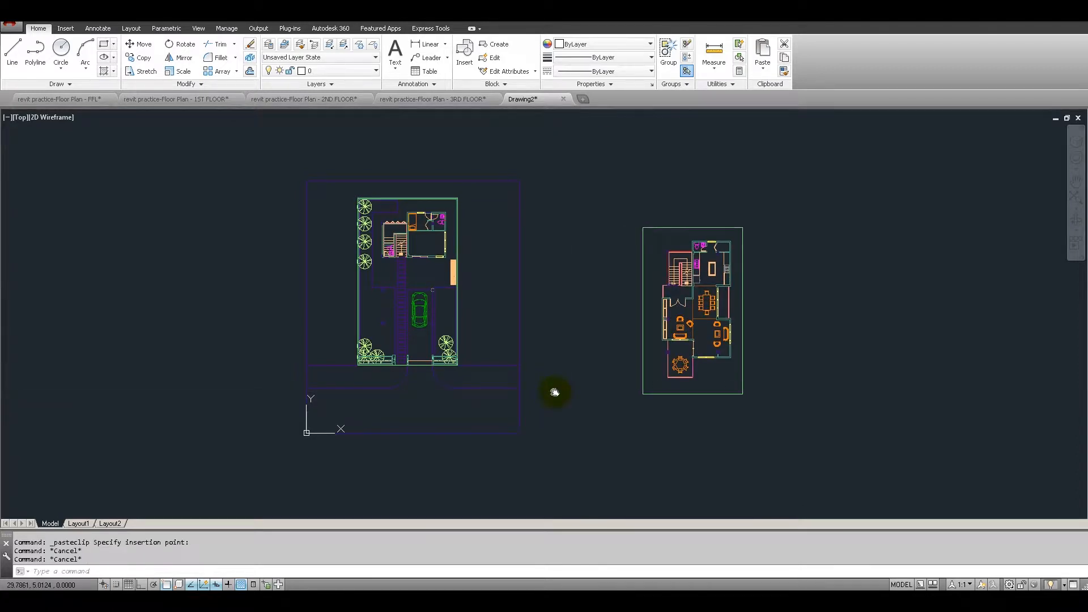
pyautogui.press('Escape')
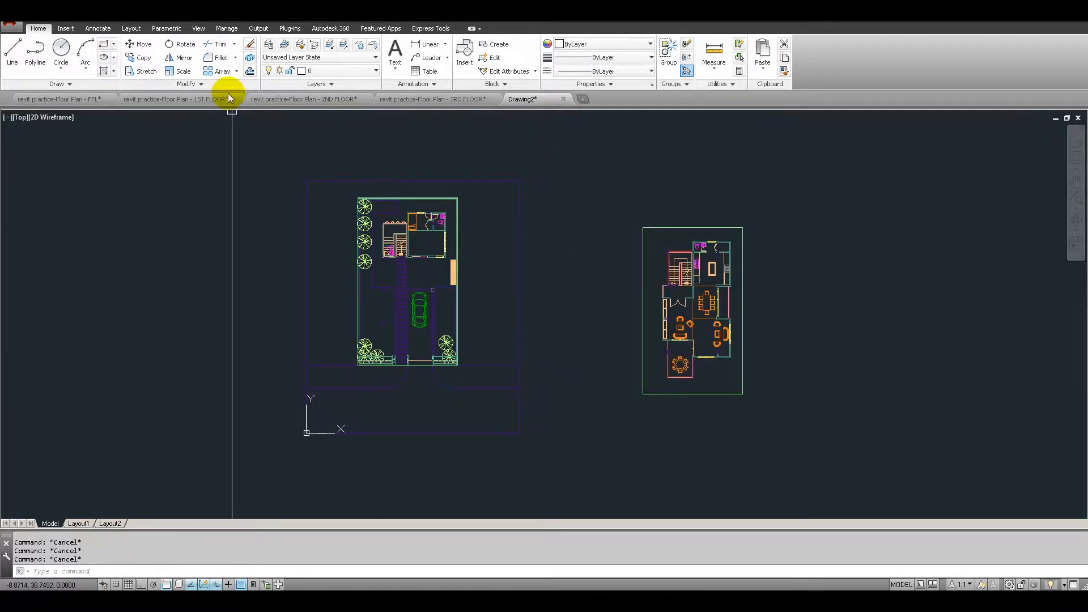
# Select the whole plan in the 2ND FLOOR drawing and copy it to the clipboard.
pyautogui.click(319, 101)
pyautogui.scroll(-3, 408, 241)
pyautogui.click(381, 167)
pyautogui.click(561, 375)
pyautogui.hotkey('ctrl', 'c')
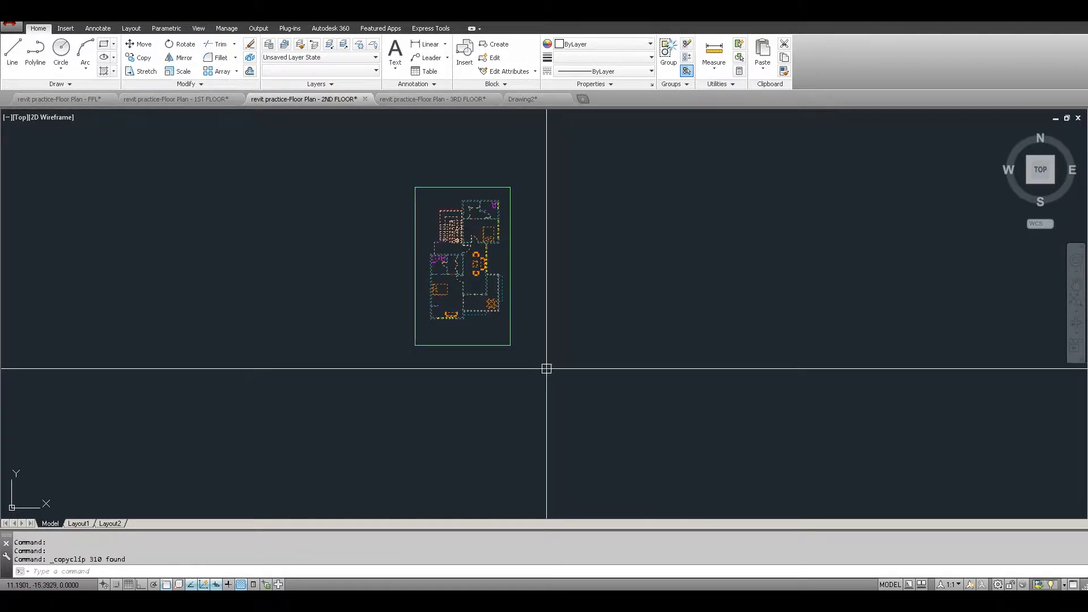
# Paste the second-floor plan into Drawing2 to the right of the first-floor plan.
pyautogui.click(518, 98)
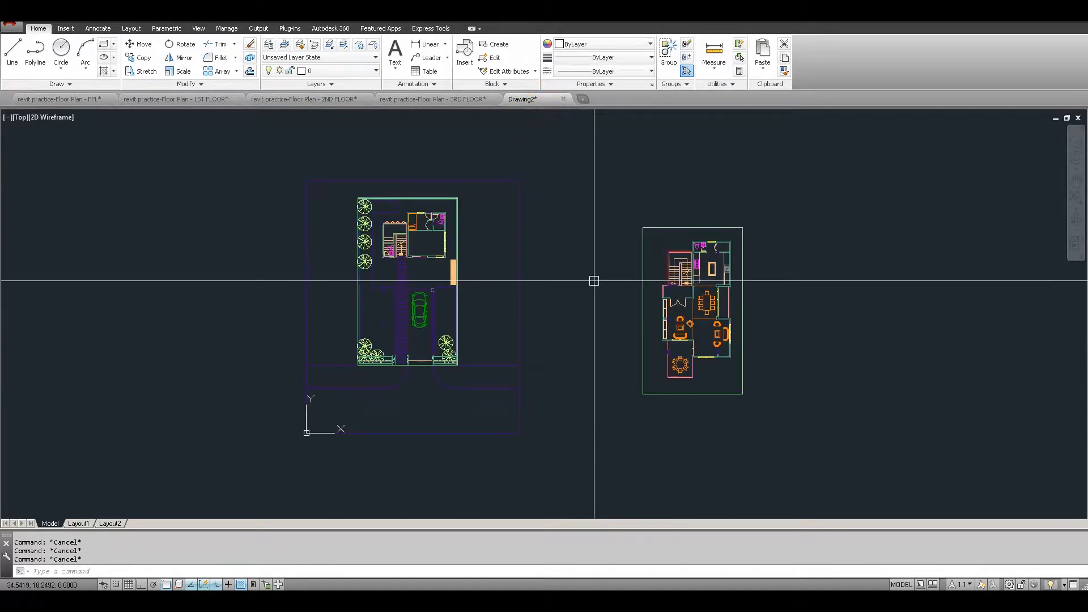
pyautogui.hotkey('ctrl', 'v')
pyautogui.click(621, 333)
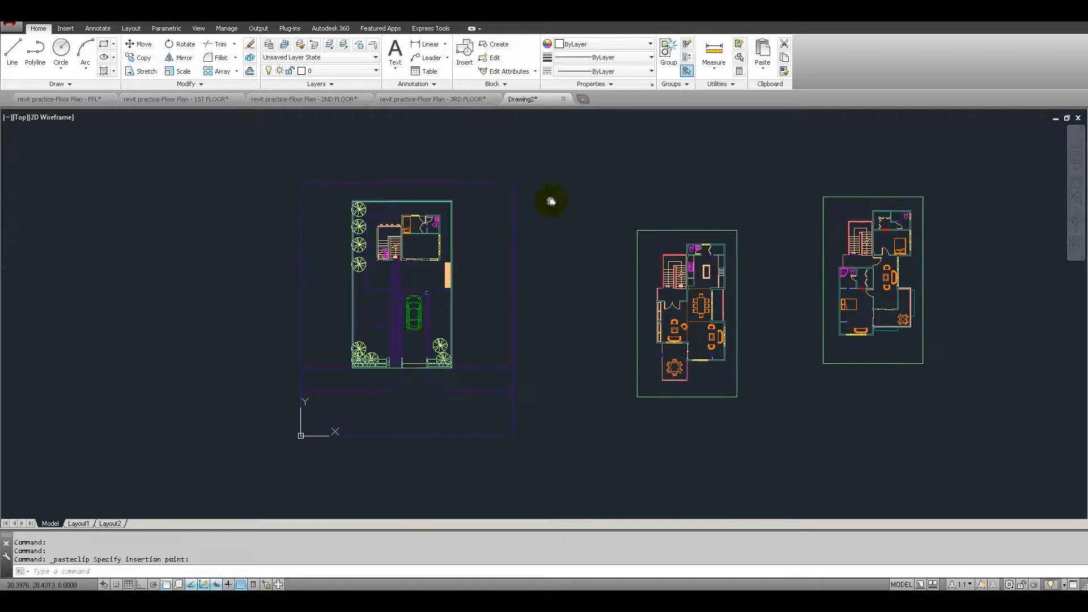
# Select the whole plan in the 3RD FLOOR drawing and copy it to the clipboard.
pyautogui.click(457, 99)
pyautogui.scroll(-4, 497, 258)
pyautogui.click(423, 177)
pyautogui.click(623, 426)
pyautogui.hotkey('ctrl', 'c')
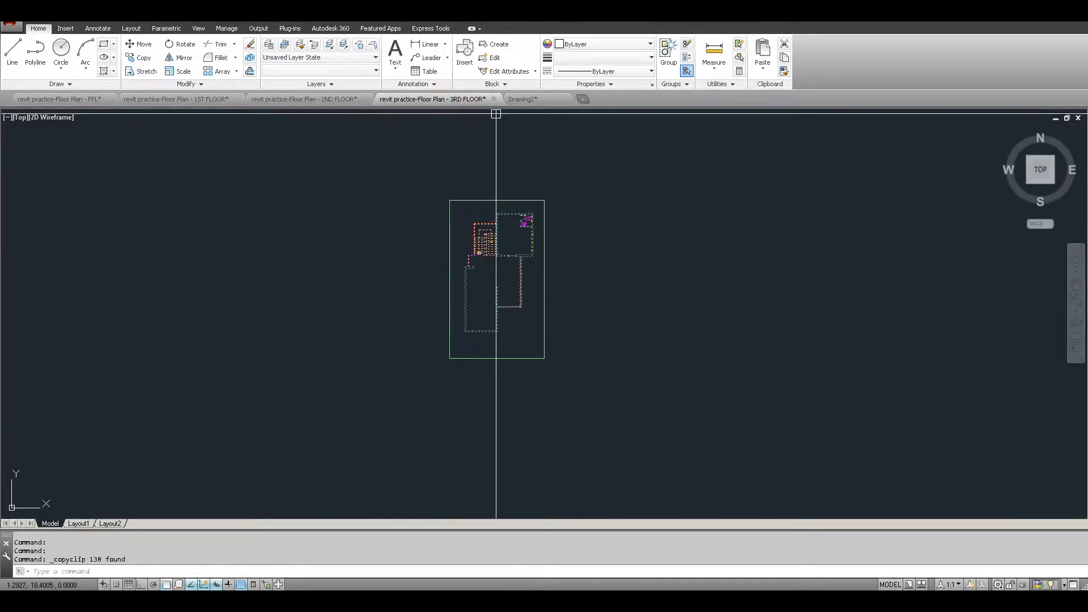
# Paste the third-floor plan into Drawing2 to the right of the second-floor plan.
pyautogui.click(522, 98)
pyautogui.hotkey('ctrl', 'v')
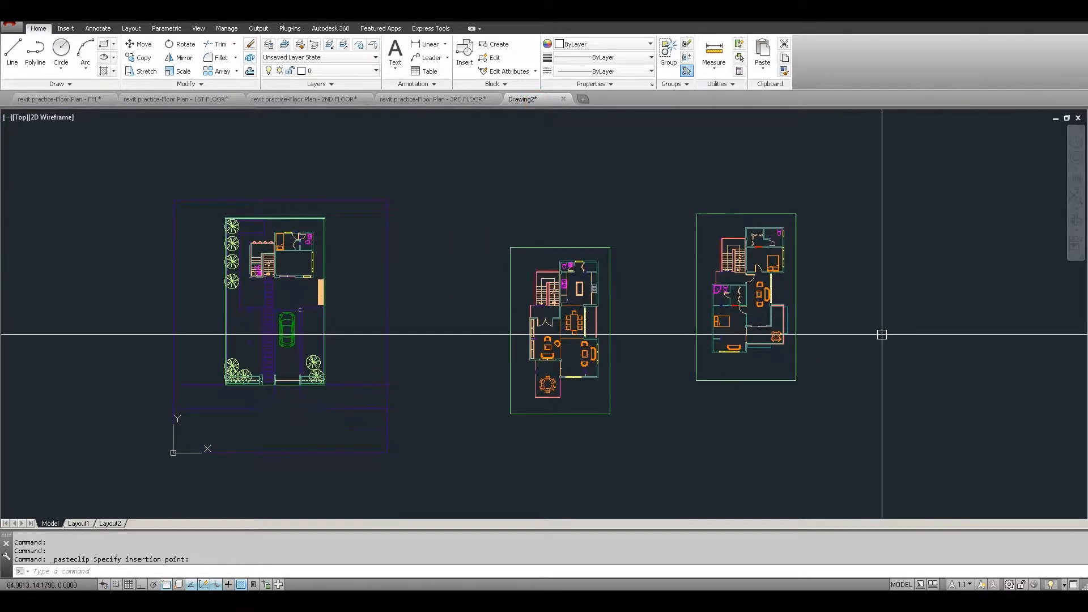
pyautogui.press('Escape')
pyautogui.press('Escape')
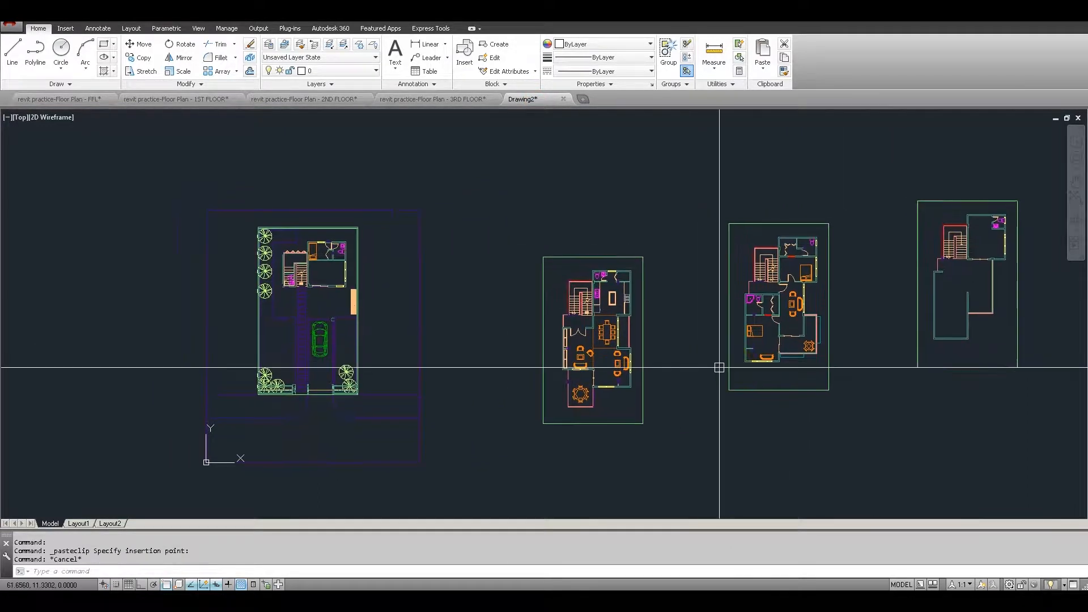
pyautogui.press('Escape')
# Draw a horizontal ray with Ortho on, from the site plan's front boundary line toward the upper-floor plans.
pyautogui.scroll(4, 386, 413)
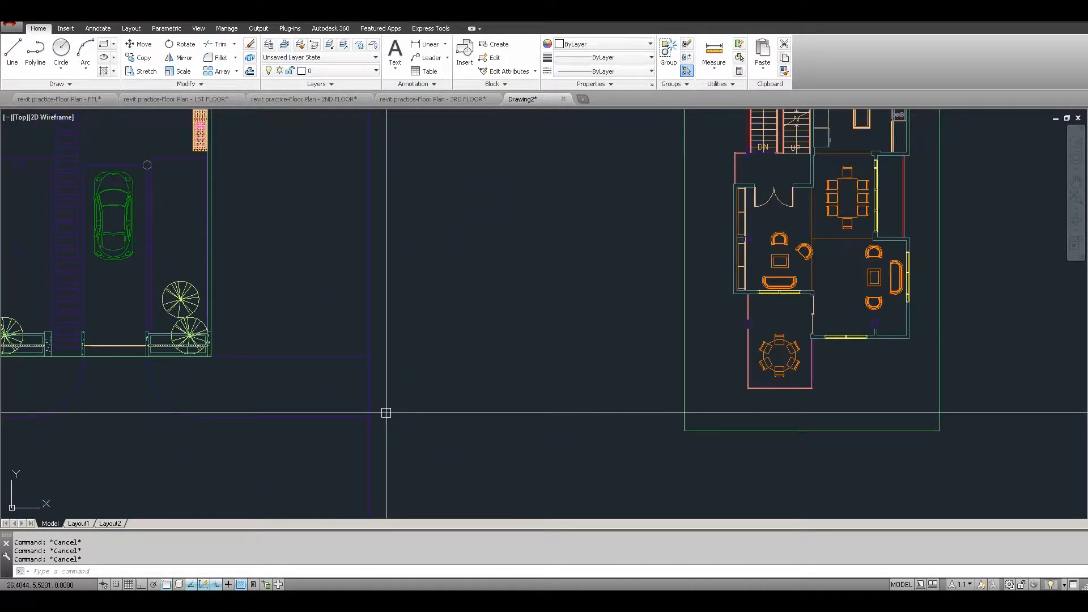
pyautogui.write('ray')
pyautogui.press('Return')
pyautogui.scroll(8, 187, 351)
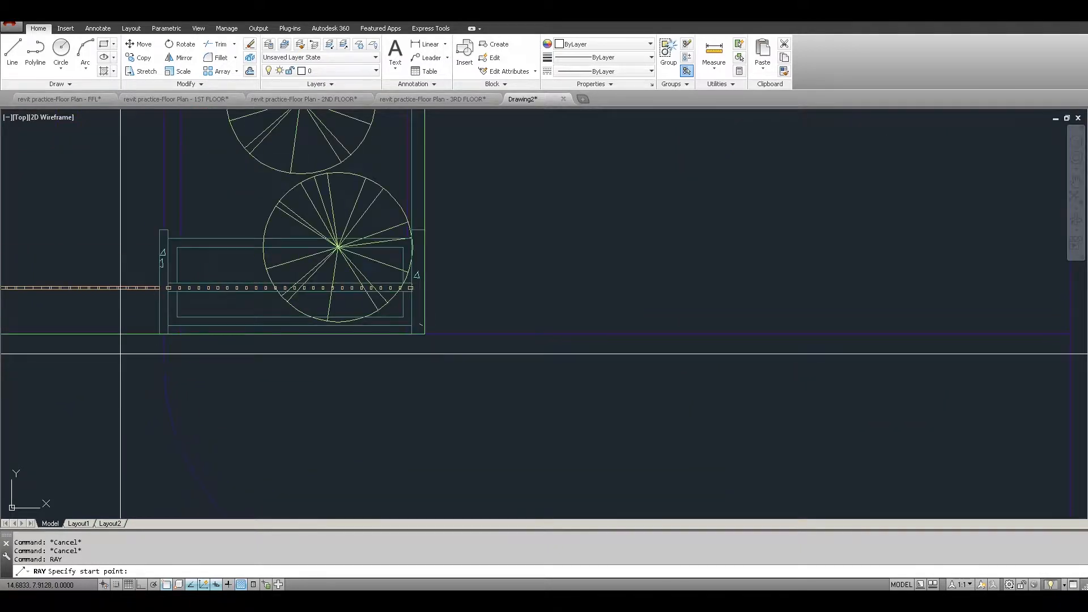
pyautogui.click(147, 322)
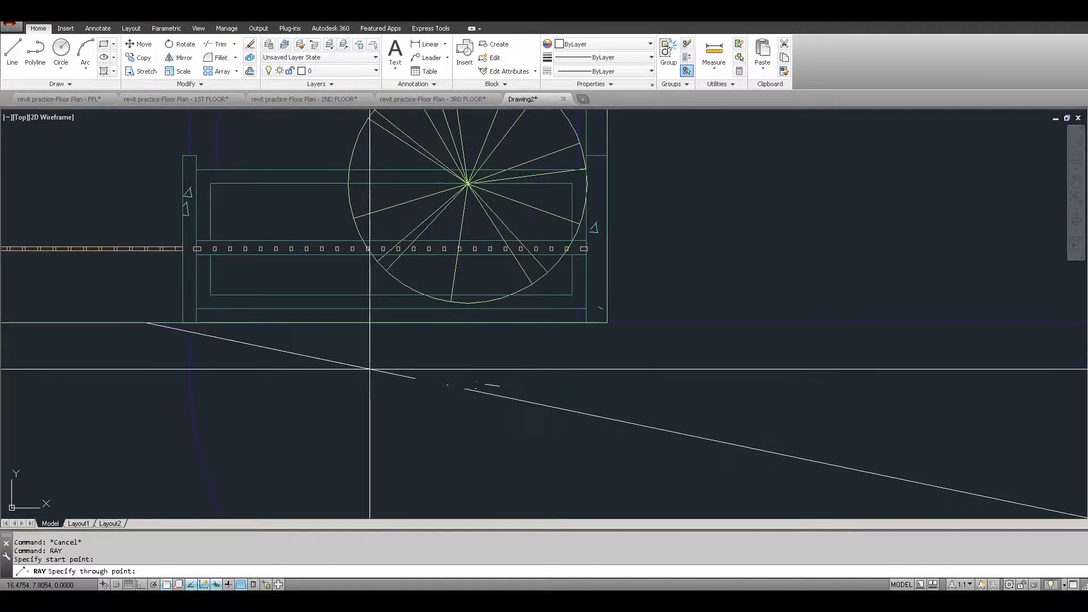
pyautogui.press('F8')
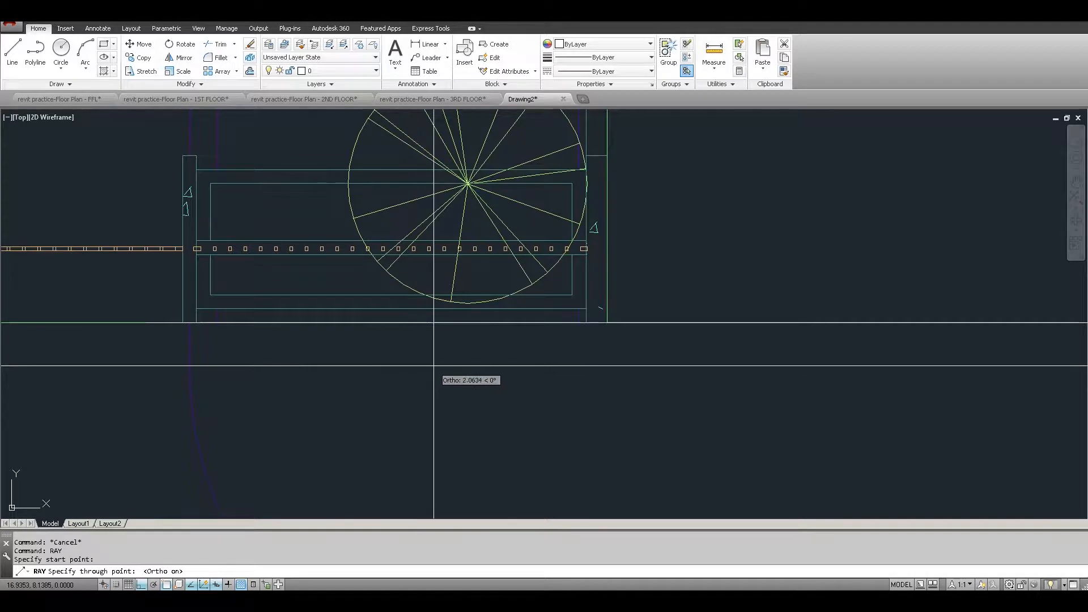
pyautogui.scroll(-3, 617, 385)
pyautogui.press('Escape')
pyautogui.press('Escape')
pyautogui.scroll(-4, 584, 391)
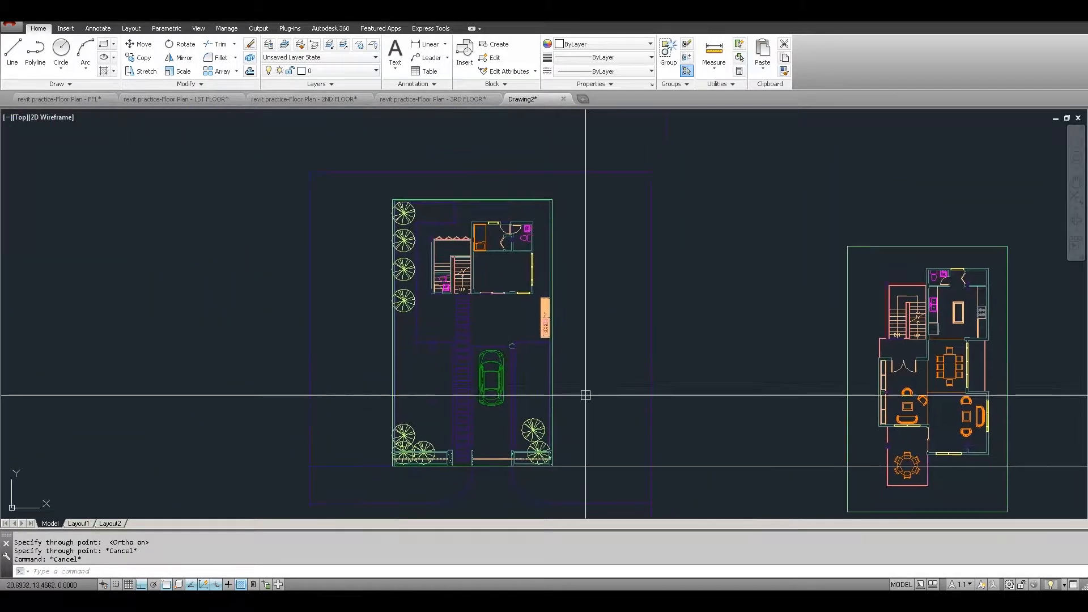
pyautogui.press('Escape')
pyautogui.press('Escape')
pyautogui.write('LTS')
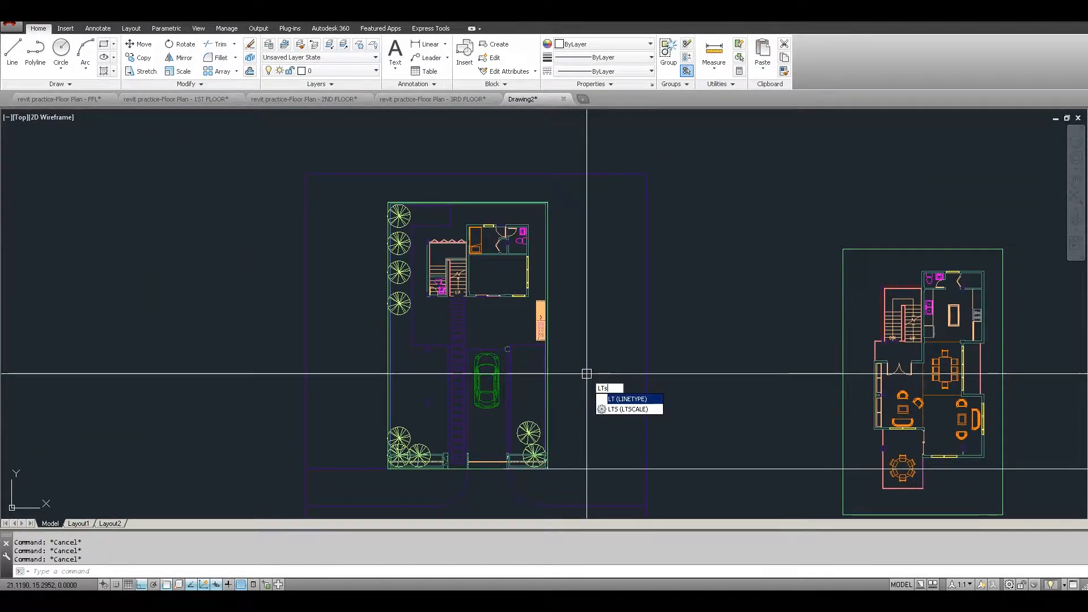
pyautogui.press('Return')
pyautogui.scroll(5, 551, 208)
pyautogui.scroll(3, 551, 208)
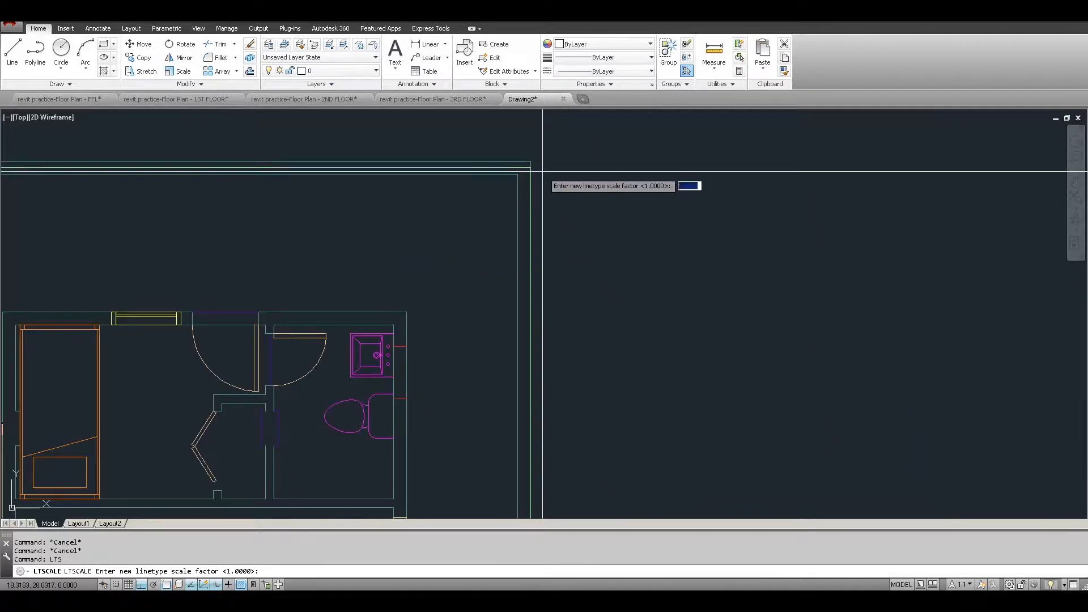
pyautogui.press('F3')
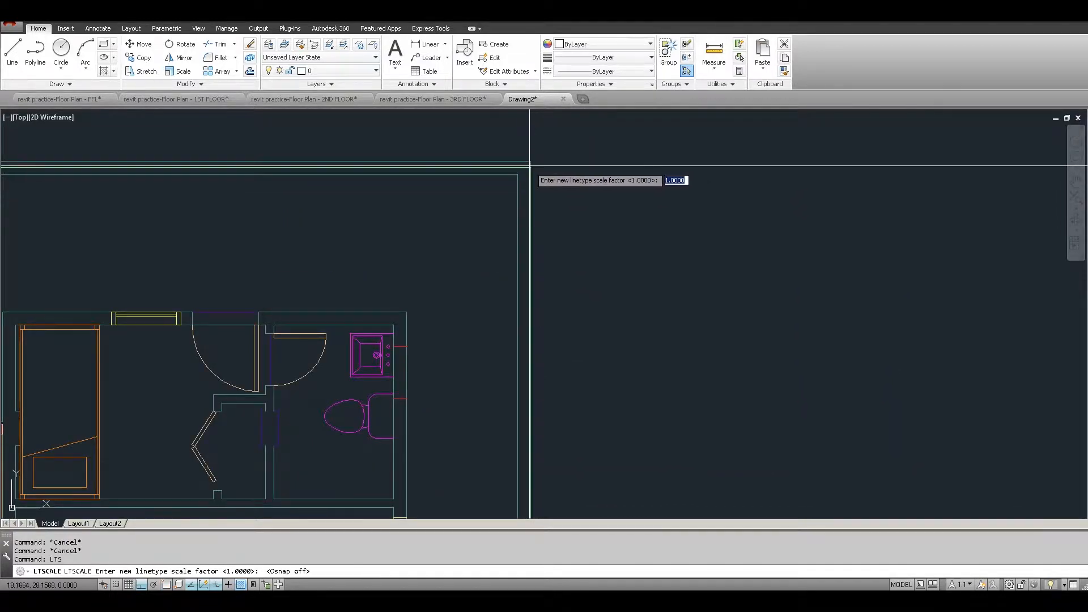
pyautogui.press('F3')
pyautogui.keyDown('shift'); pyautogui.rightClick(540, 193); pyautogui.keyUp('shift')
pyautogui.press('e')
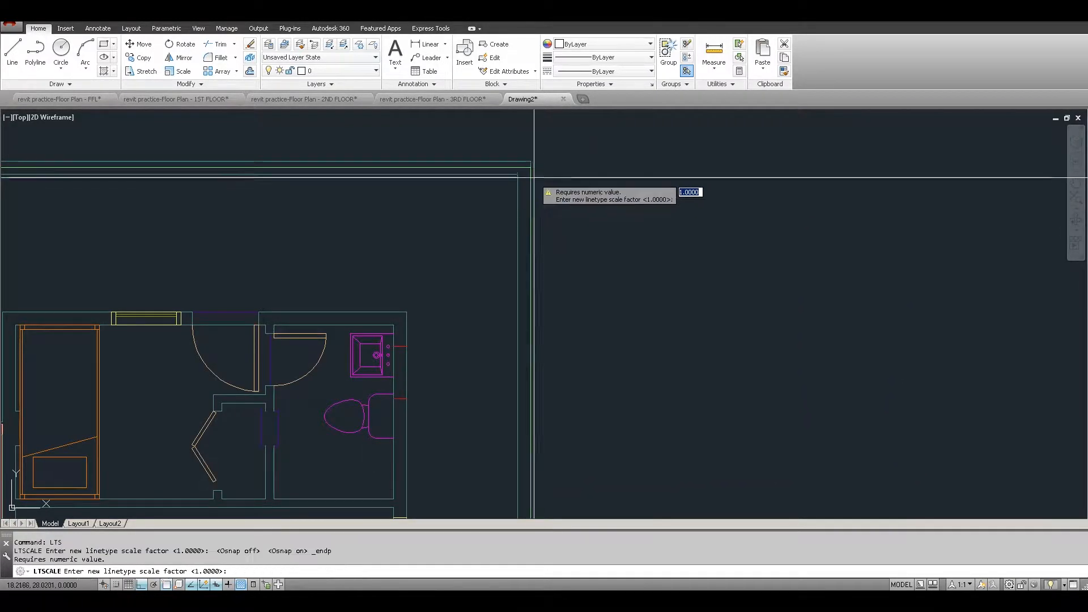
pyautogui.press('Escape')
pyautogui.press('Escape')
pyautogui.press('Escape')
pyautogui.middleClick(552, 198)
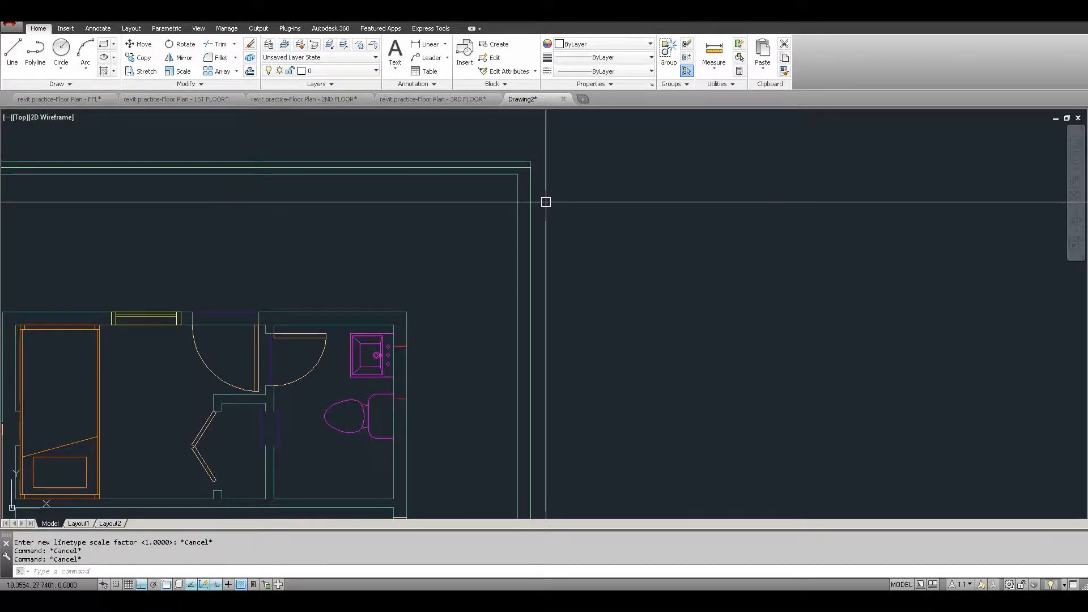
# Draw a vertical ray upward from the upper-right corner of the site plan's boundary.
pyautogui.press('Return')
pyautogui.click(546, 174)
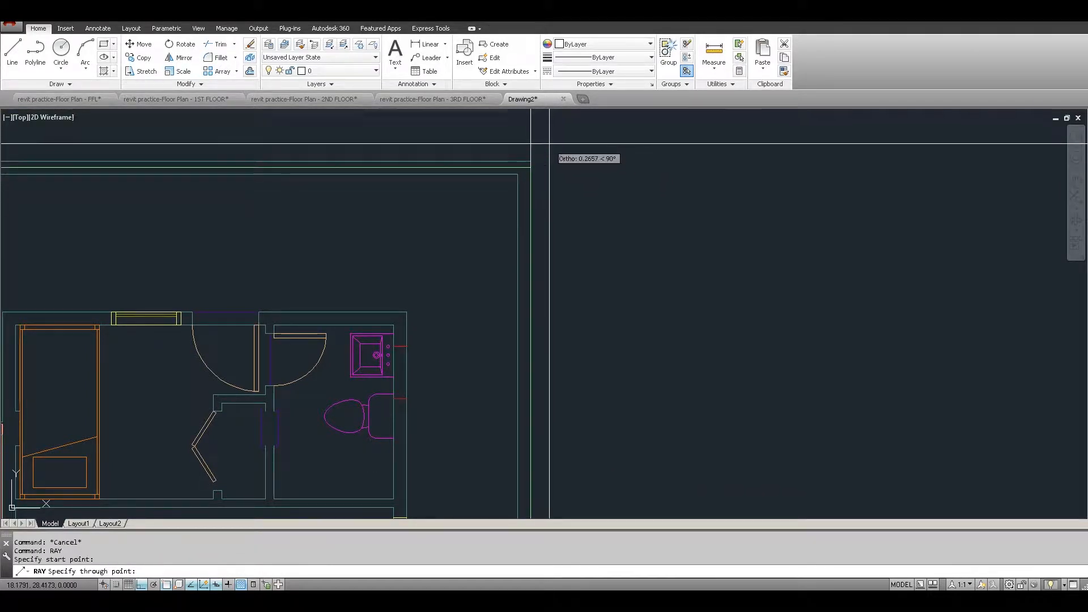
pyautogui.scroll(-2, 577, 174)
pyautogui.scroll(-5, 577, 174)
pyautogui.press('Escape')
pyautogui.press('Escape')
pyautogui.press('Escape')
# Offset the vertical ray three times to the right at a distance of 30, each copy from the previous one.
pyautogui.scroll(-1, 624, 277)
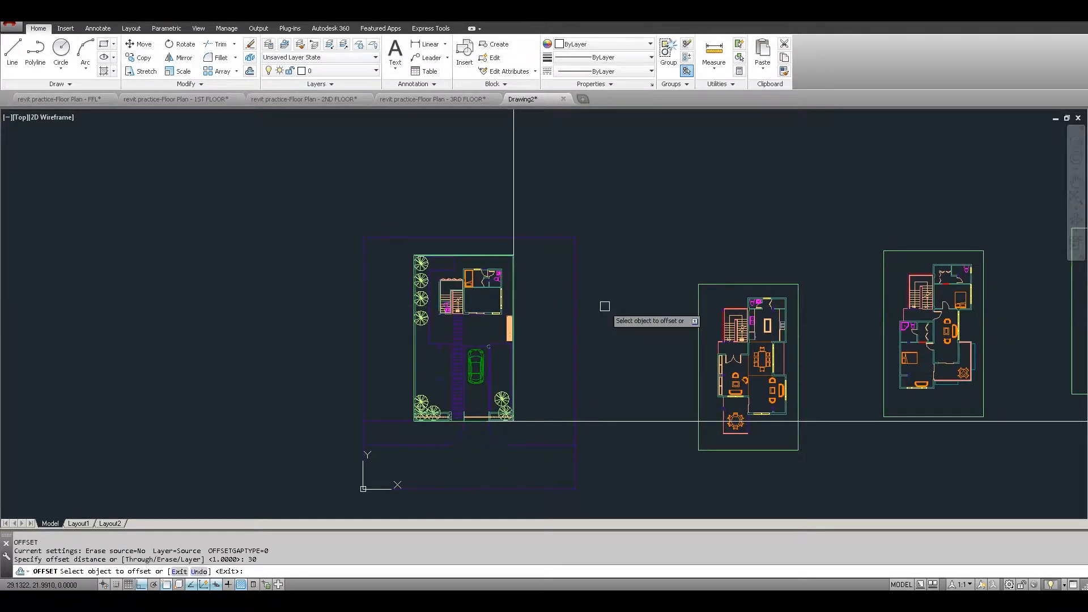
pyautogui.click(514, 197)
pyautogui.click(626, 222)
pyautogui.click(763, 206)
pyautogui.click(878, 208)
pyautogui.moveTo(931, 231); pyautogui.dragTo(726, 234, button='middle')
pyautogui.click(808, 204)
pyautogui.click(934, 201)
pyautogui.moveTo(796, 274); pyautogui.dragTo(776, 269, button='middle')
pyautogui.press('Escape')
pyautogui.press('Escape')
# Move the first-floor plan by its boundary's upper-right corner onto the lower end of the first offset ray.
pyautogui.write('m')
pyautogui.press('Return')
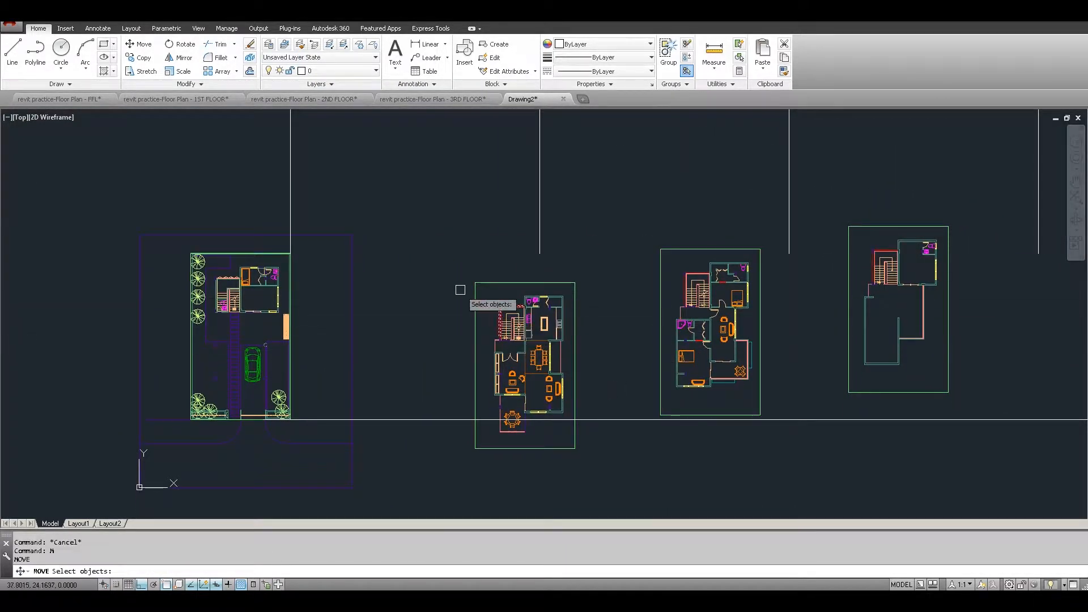
pyautogui.click(442, 269)
pyautogui.click(610, 462)
pyautogui.press('Return')
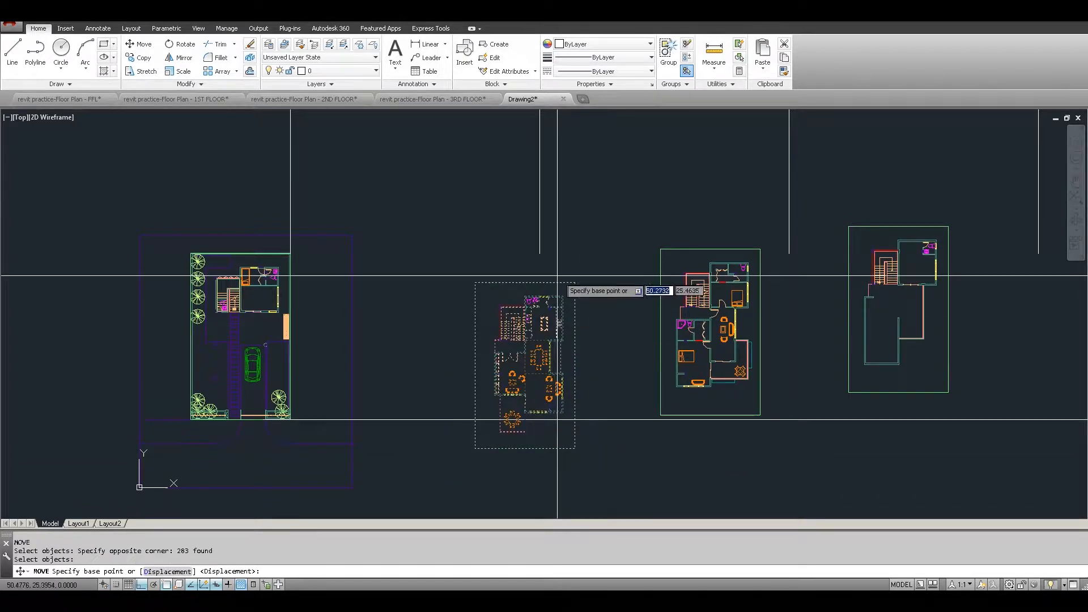
pyautogui.click(574, 282)
pyautogui.keyDown('shift'); pyautogui.rightClick(537, 275); pyautogui.keyUp('shift')
pyautogui.click(563, 346)
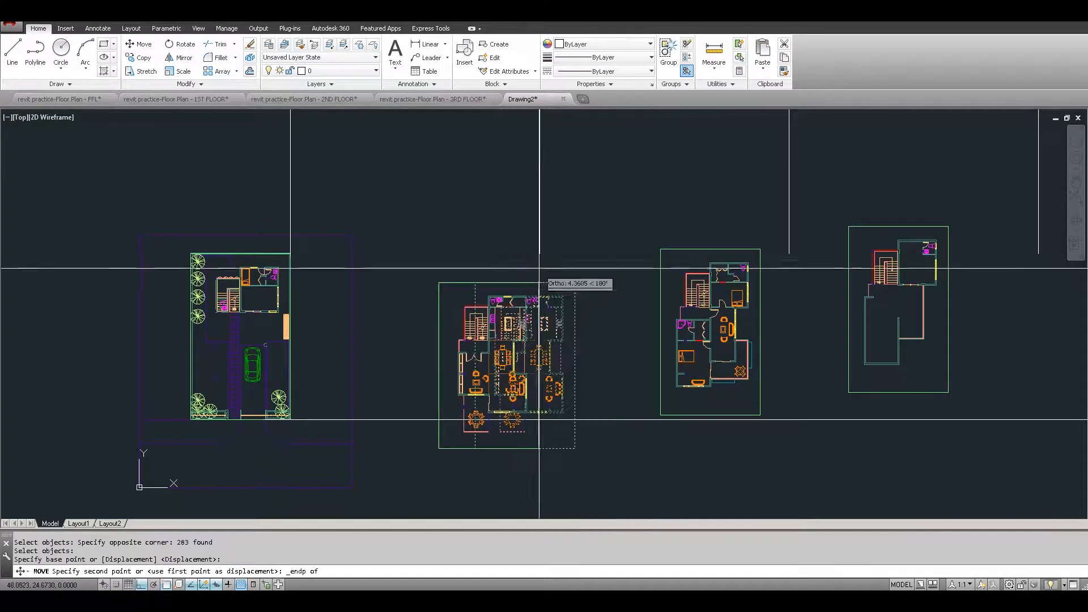
pyautogui.click(541, 264)
# Move the second-floor plan by its boundary's upper-right corner onto the lower end of the second offset ray.
pyautogui.moveTo(643, 277); pyautogui.dragTo(603, 282, button='middle')
pyautogui.write('m')
pyautogui.press('Return')
pyautogui.click(600, 236)
pyautogui.click(723, 426)
pyautogui.press('Return')
pyautogui.keyDown('shift'); pyautogui.rightClick(715, 266); pyautogui.keyUp('shift')
pyautogui.click(754, 353)
pyautogui.click(718, 254)
pyautogui.keyDown('shift'); pyautogui.rightClick(743, 266); pyautogui.keyUp('shift')
pyautogui.click(770, 340)
pyautogui.click(747, 259)
# Move the third-floor plan by its boundary's upper-right corner onto the lower end of the third offset ray.
pyautogui.moveTo(780, 316); pyautogui.dragTo(723, 323, button='middle')
pyautogui.write('m')
pyautogui.press('Return')
pyautogui.click(736, 221)
pyautogui.click(873, 436)
pyautogui.press('Return')
pyautogui.keyDown('shift'); pyautogui.rightClick(860, 252); pyautogui.keyUp('shift')
pyautogui.click(886, 326)
pyautogui.click(805, 304)
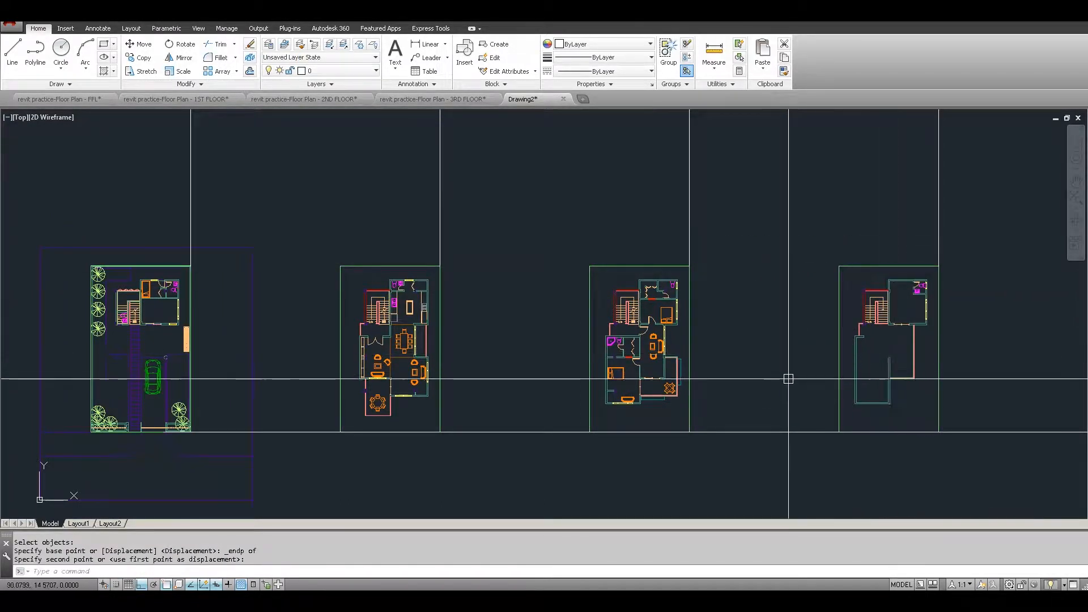
pyautogui.press('Escape')
pyautogui.press('Escape')
pyautogui.press('Escape')
# Erase the vertical rays and the horizontal ray that served as alignment guides for the plans.
pyautogui.moveTo(775, 403); pyautogui.dragTo(772, 403, button='middle')
pyautogui.write('e')
pyautogui.press('Return')
pyautogui.click(763, 195)
pyautogui.click(530, 216)
pyautogui.press('Return')
pyautogui.click(494, 182)
pyautogui.click(399, 204)
pyautogui.press('Return')
pyautogui.click(170, 190)
pyautogui.press('Return')
pyautogui.press('Return')
pyautogui.click(532, 373)
pyautogui.click(506, 445)
pyautogui.press('Return')
pyautogui.moveTo(541, 417); pyautogui.dragTo(558, 380, button='middle')
pyautogui.press('Escape')
pyautogui.press('Escape')
pyautogui.press('Escape')
pyautogui.moveTo(518, 305); pyautogui.dragTo(533, 308, button='middle')
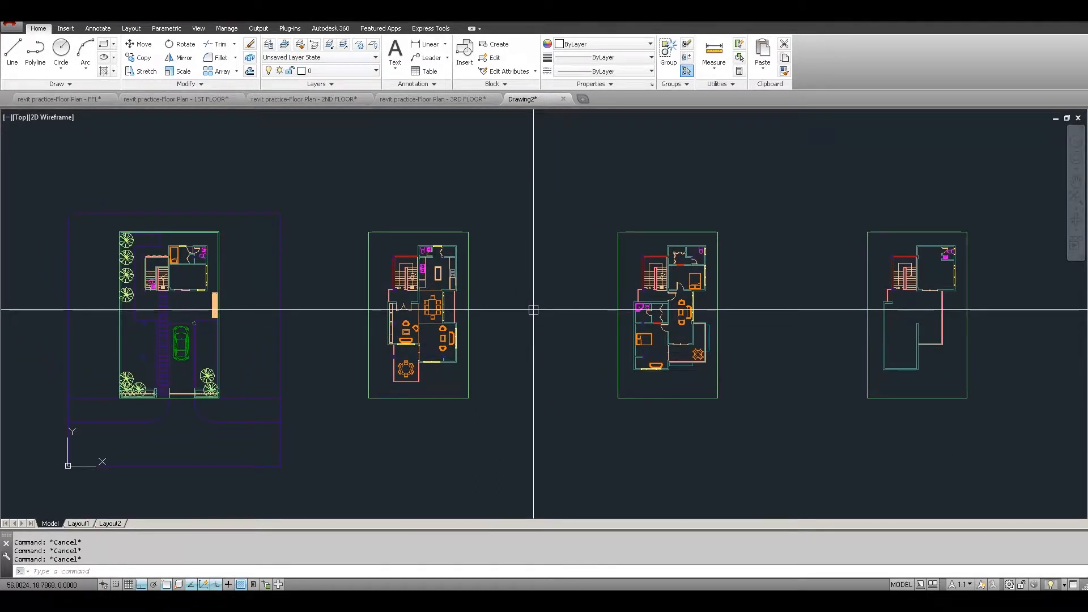
# Save the combined drawing as 3Dreference in the CAD folder, overwriting the existing file.
pyautogui.hotkey('ctrl', 'shift', 's')
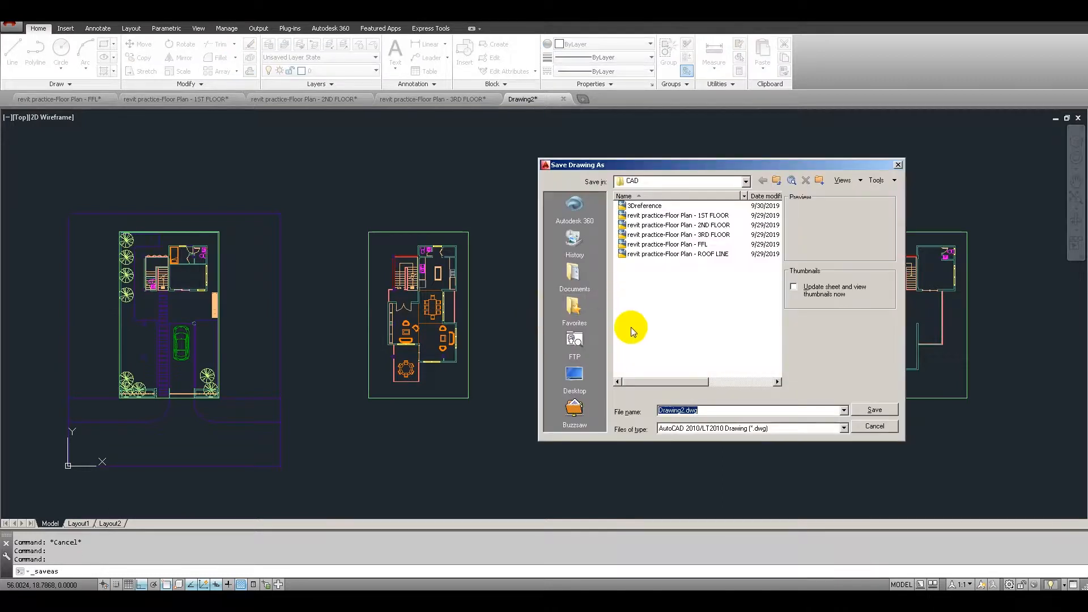
pyautogui.click(651, 205)
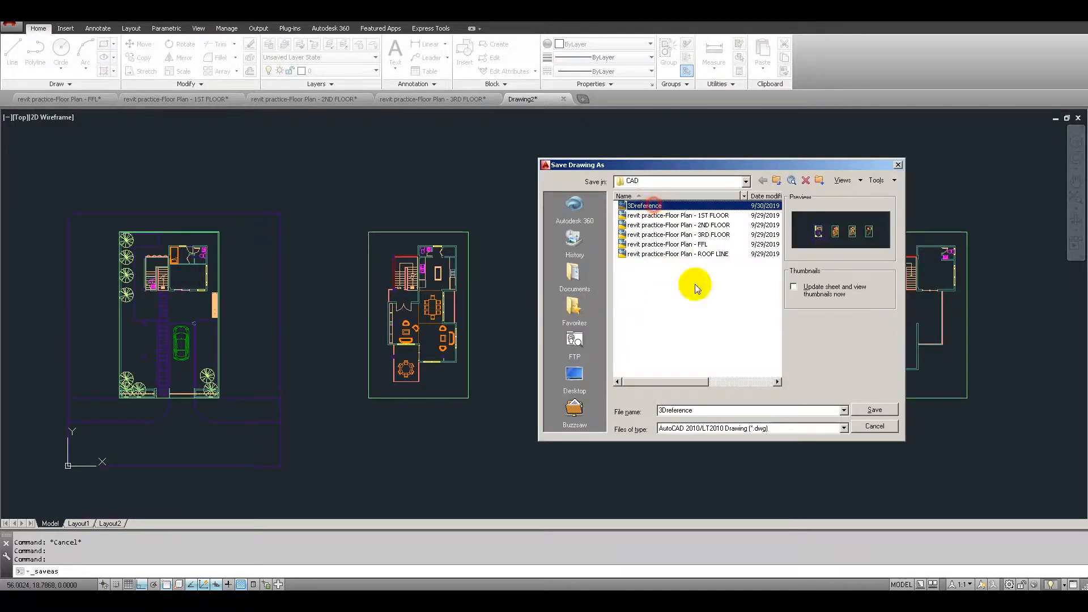
pyautogui.click(875, 410)
pyautogui.click(713, 328)
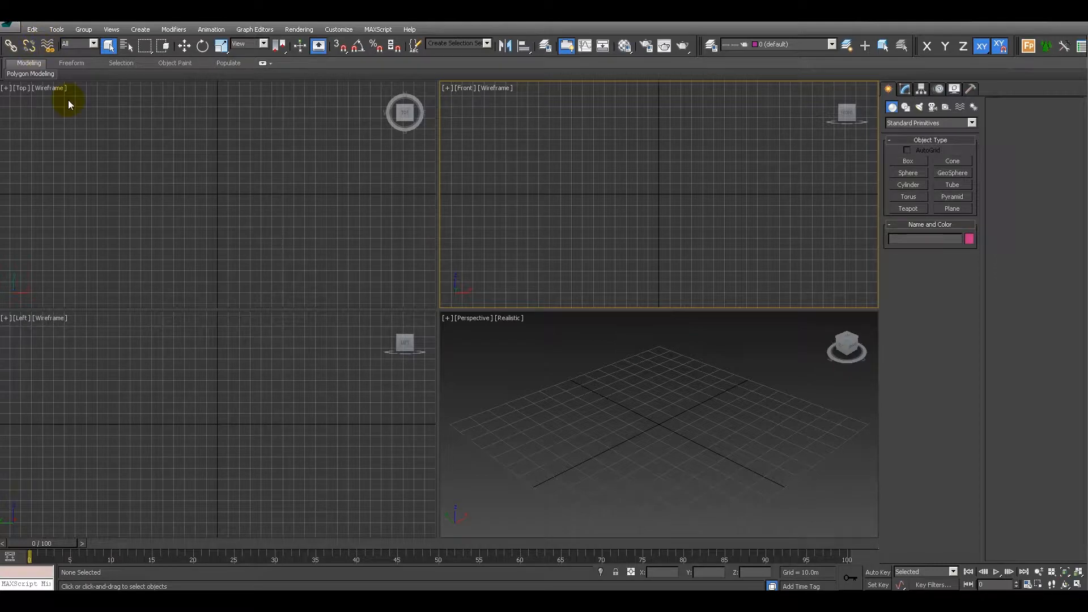
# Switch to 3ds Max and open Manage Links for the external references.
pyautogui.click(11, 29)
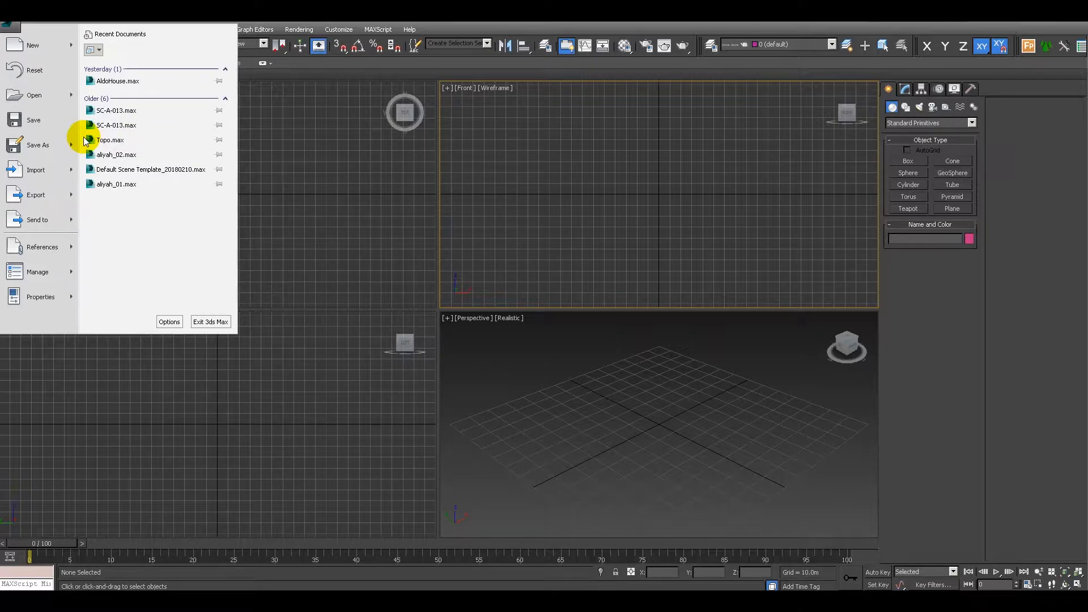
pyautogui.click(12, 27)
pyautogui.click(13, 27)
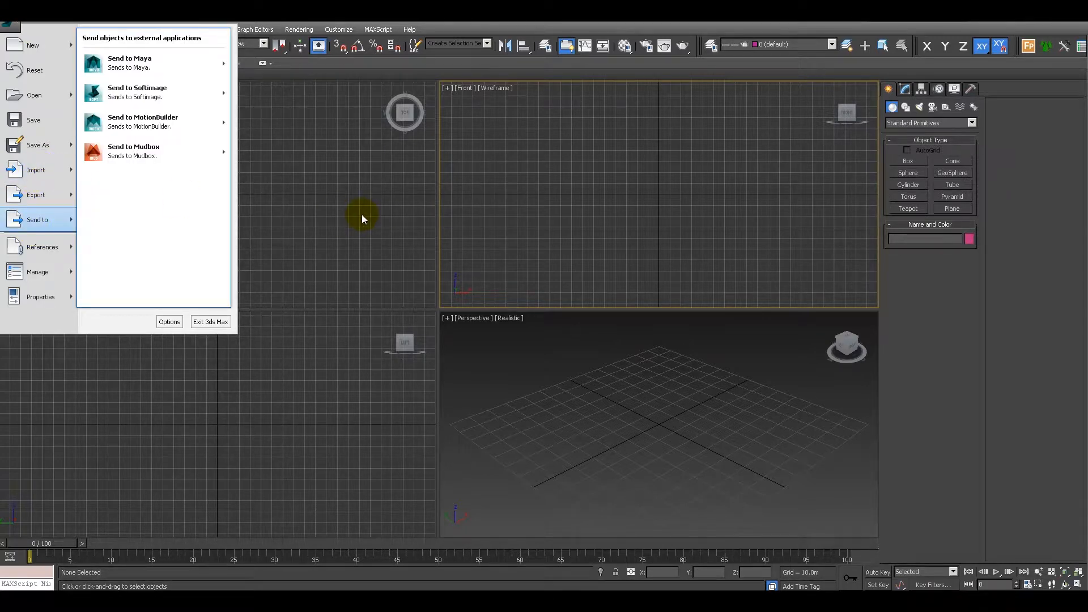
pyautogui.moveTo(39, 176)
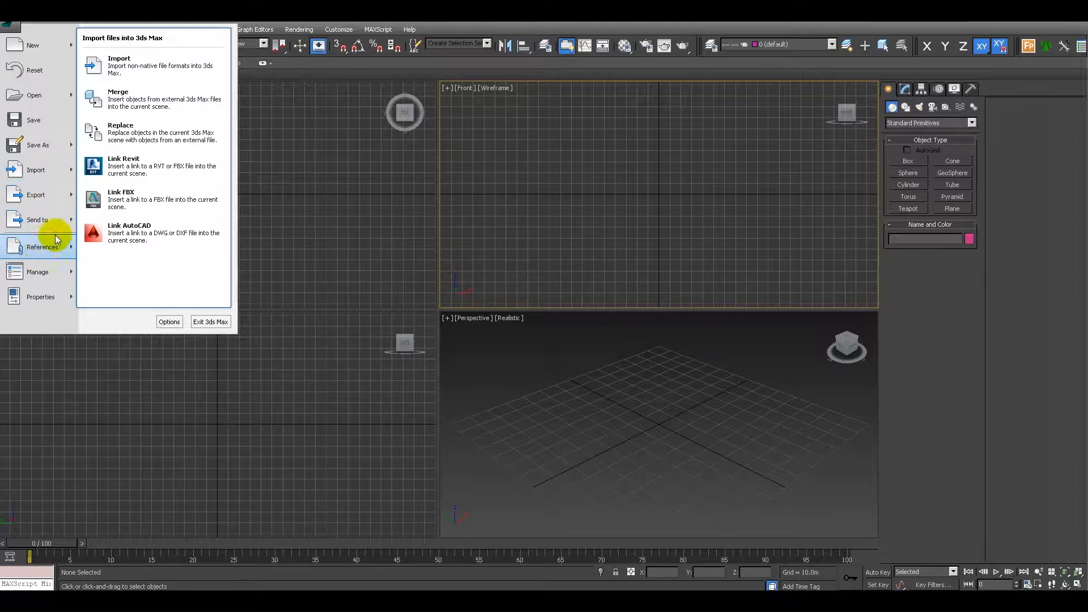
pyautogui.moveTo(36, 255)
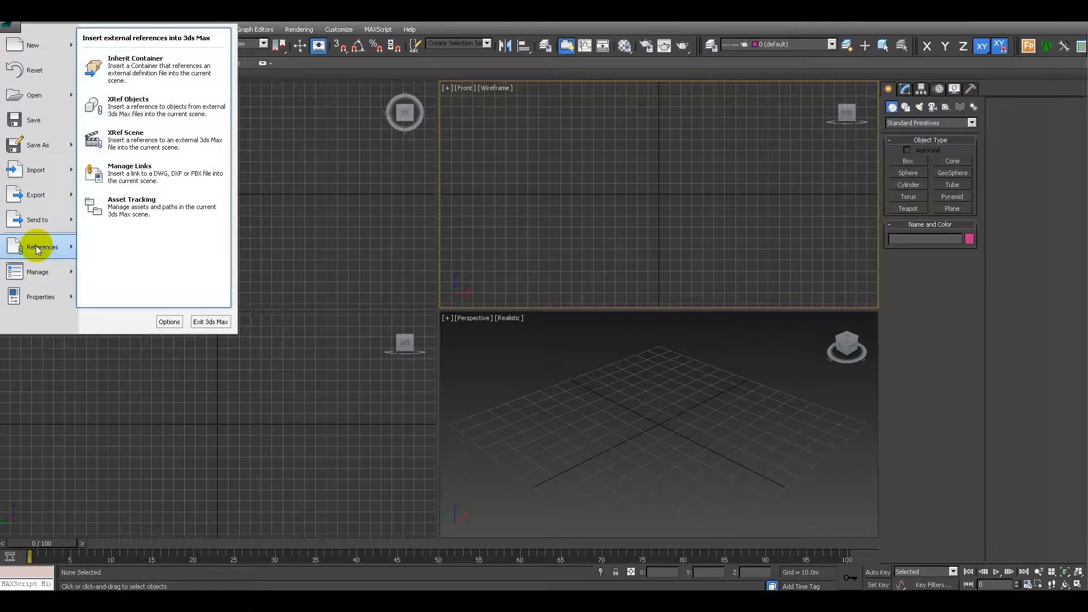
pyautogui.click(152, 177)
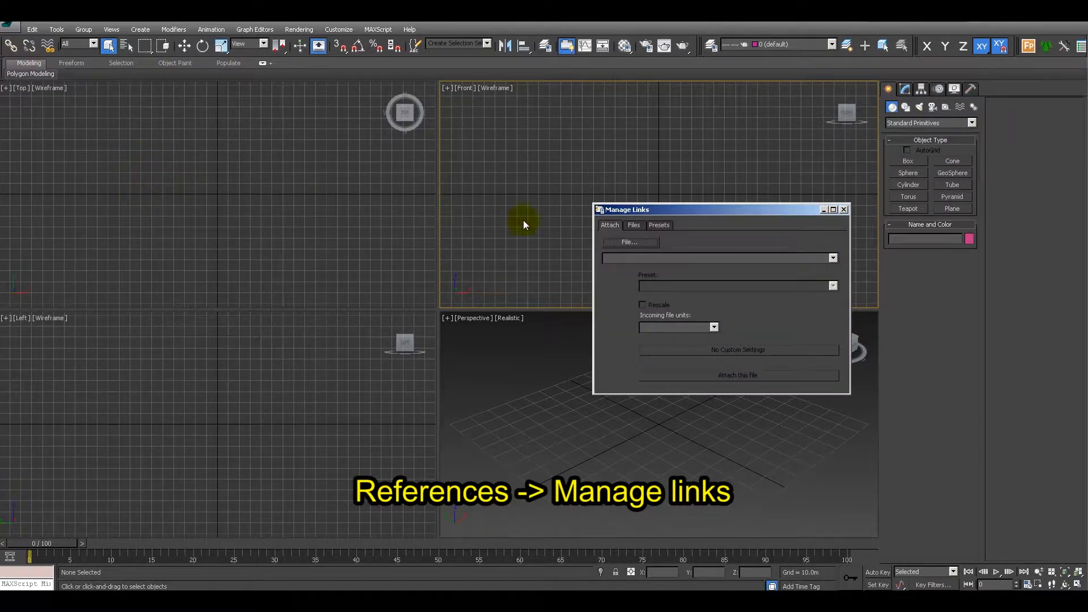
# Choose 3Dreference.dwg from the project's CAD folder as the file to link.
pyautogui.click(630, 241)
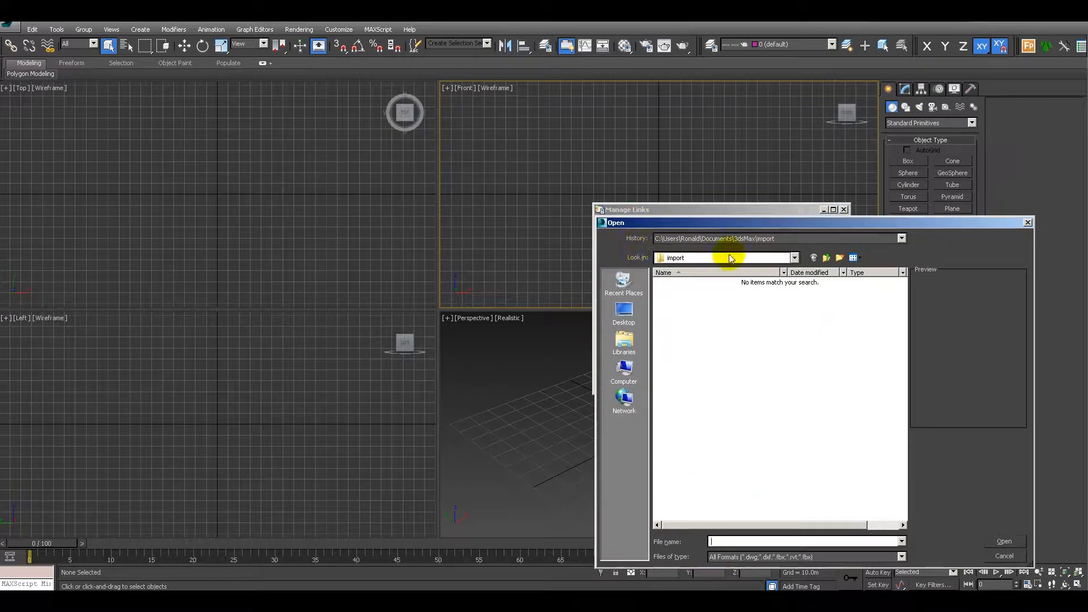
pyautogui.click(759, 238)
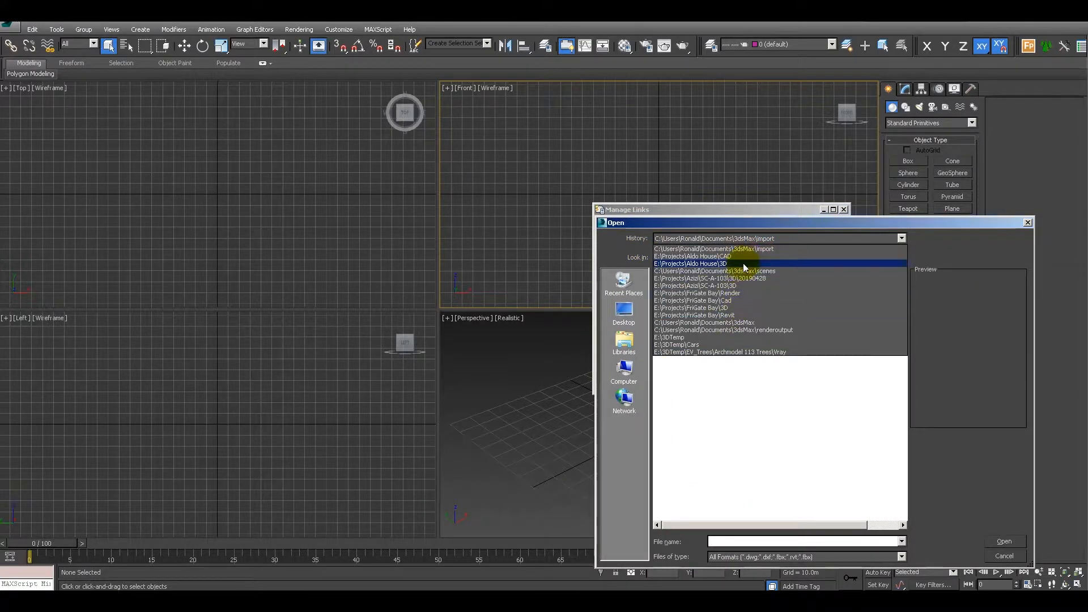
pyautogui.click(748, 258)
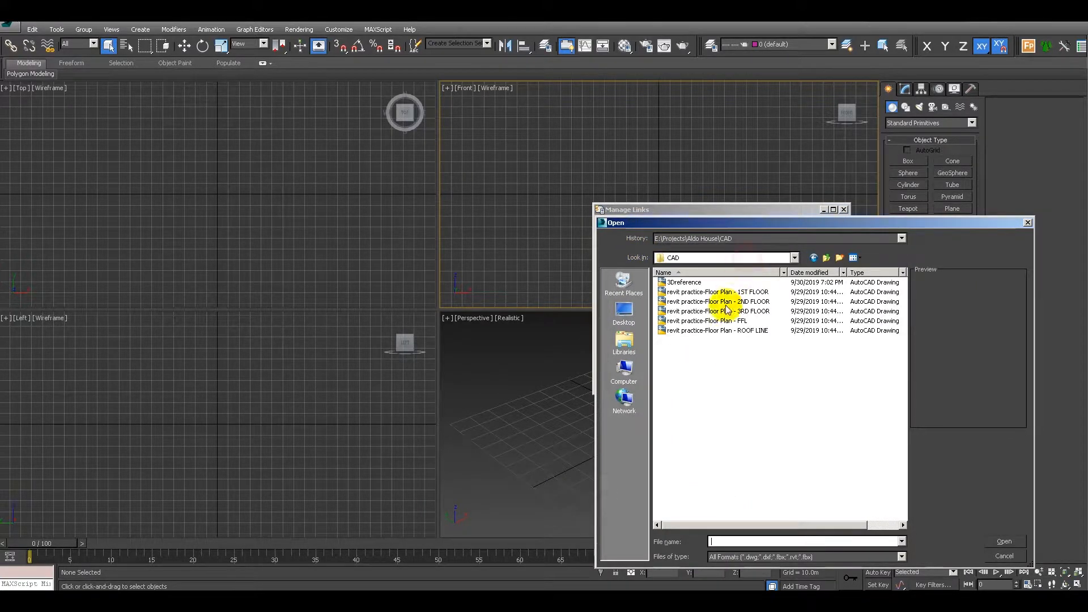
pyautogui.click(694, 282)
pyautogui.click(1001, 540)
# Enable rescaling with incoming file units in Meters, attach the drawing to the scene and close the link manager.
pyautogui.click(643, 305)
pyautogui.click(695, 326)
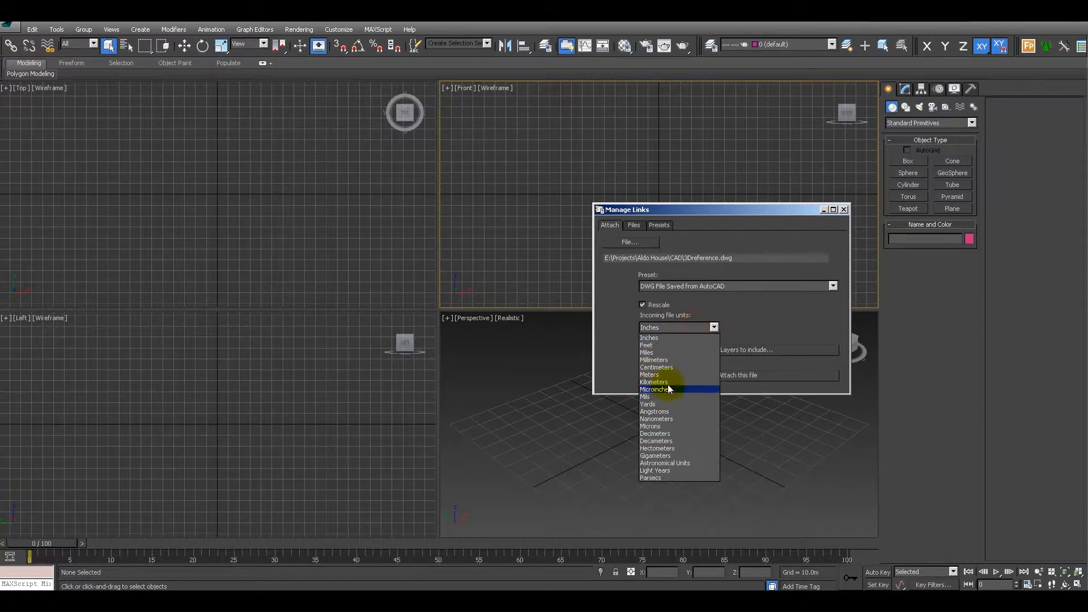
pyautogui.click(652, 375)
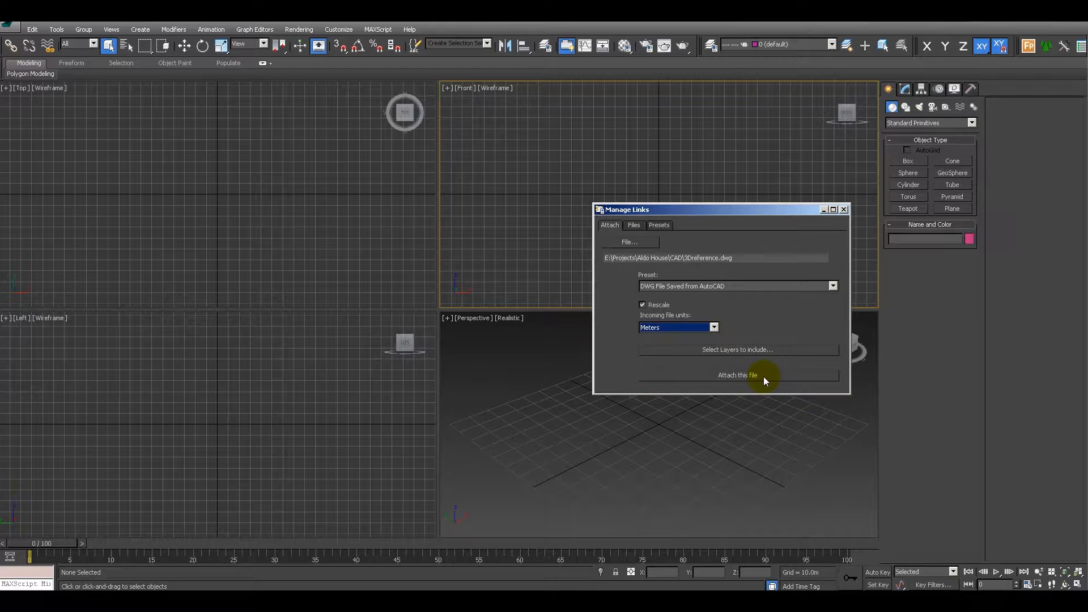
pyautogui.click(763, 376)
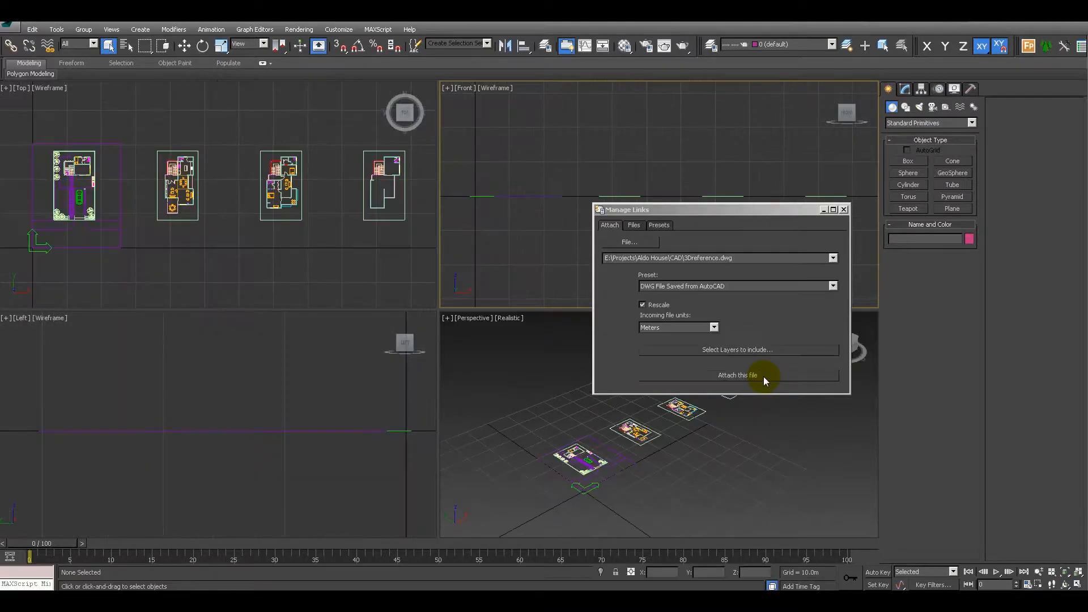
pyautogui.click(843, 209)
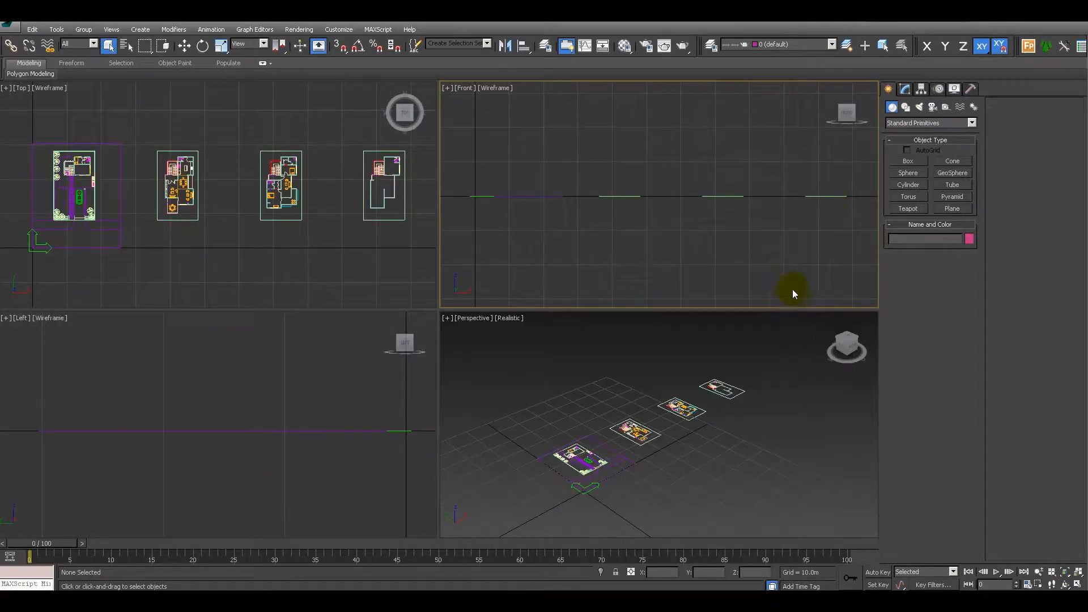
# Select all the linked plan linework in the Top view and move it to a new layer named 00-CAD.
pyautogui.moveTo(297, 216); pyautogui.dragTo(303, 210, button='middle')
pyautogui.scroll(-2, 317, 206)
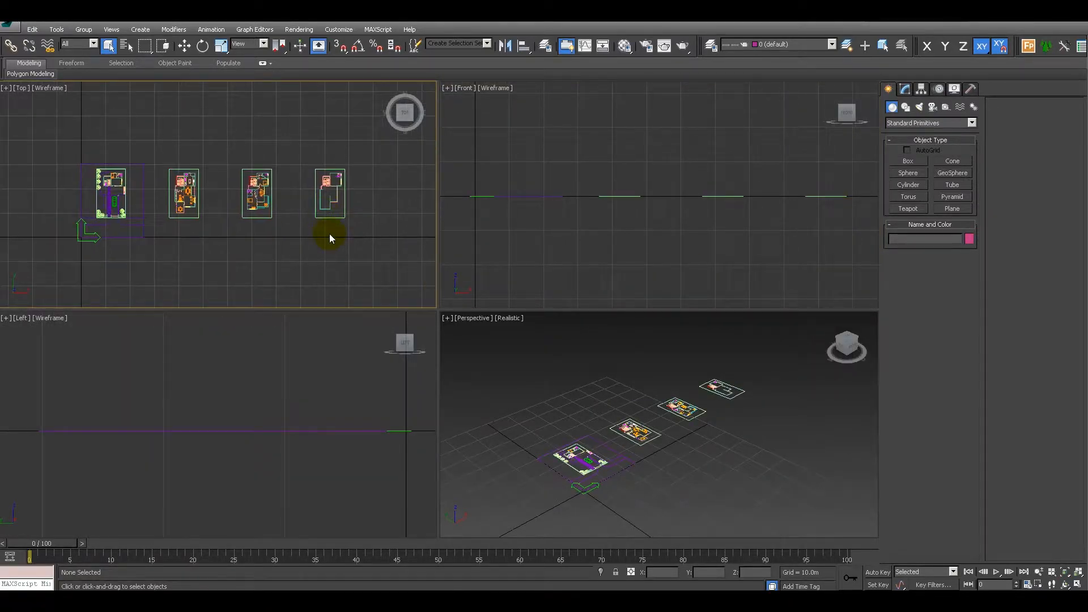
pyautogui.moveTo(54, 134); pyautogui.dragTo(395, 298)
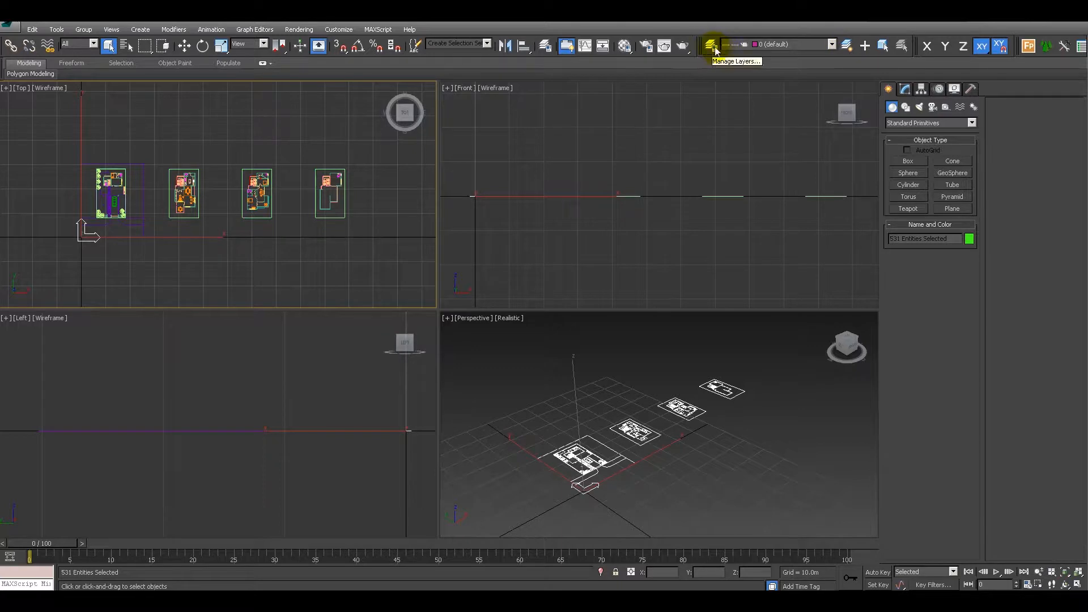
pyautogui.click(847, 45)
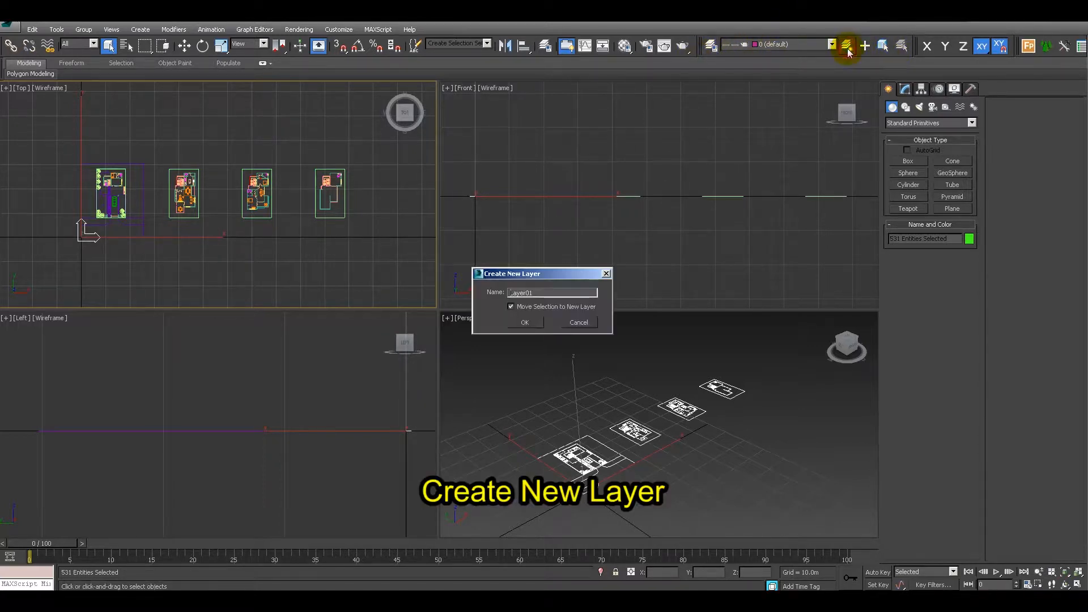
pyautogui.doubleClick(552, 292)
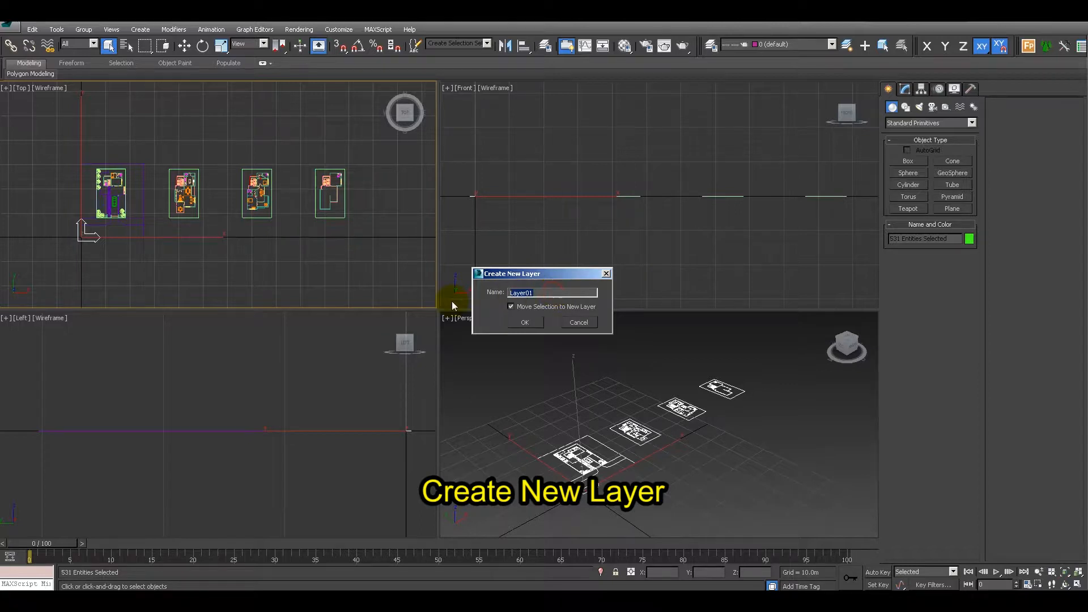
pyautogui.write('00')
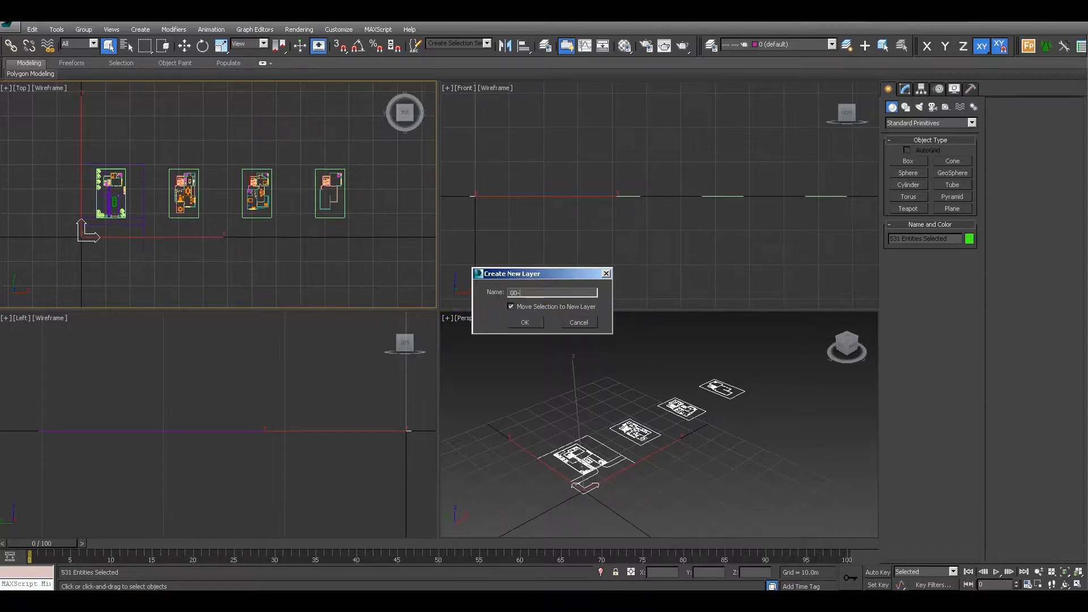
pyautogui.write('-C')
pyautogui.click(522, 321)
pyautogui.moveTo(281, 209); pyautogui.dragTo(274, 206, button='middle')
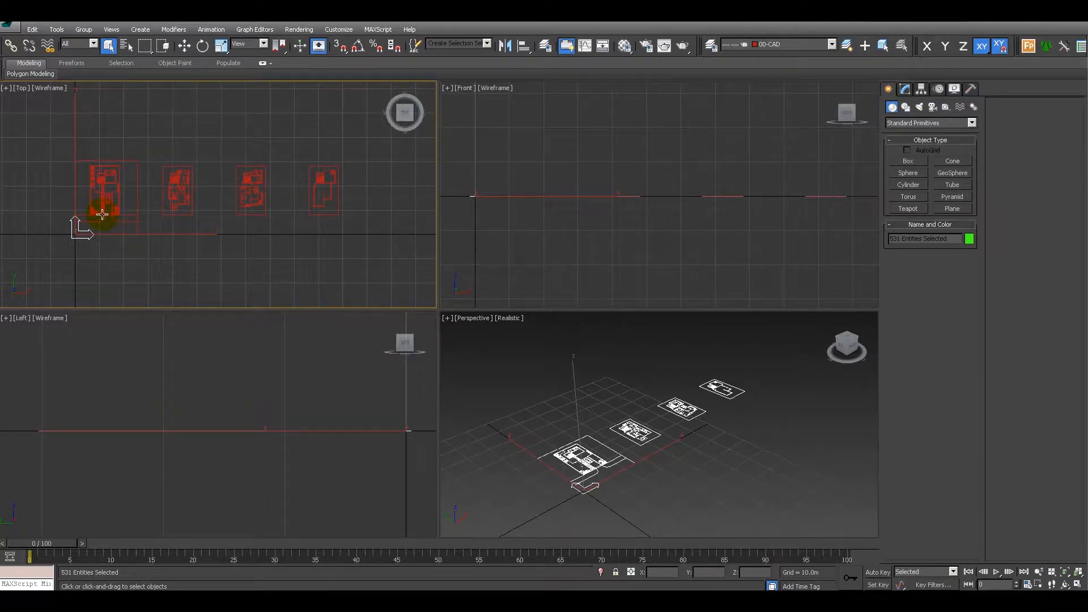
# Freeze the 00-CAD layer.
pyautogui.click(831, 43)
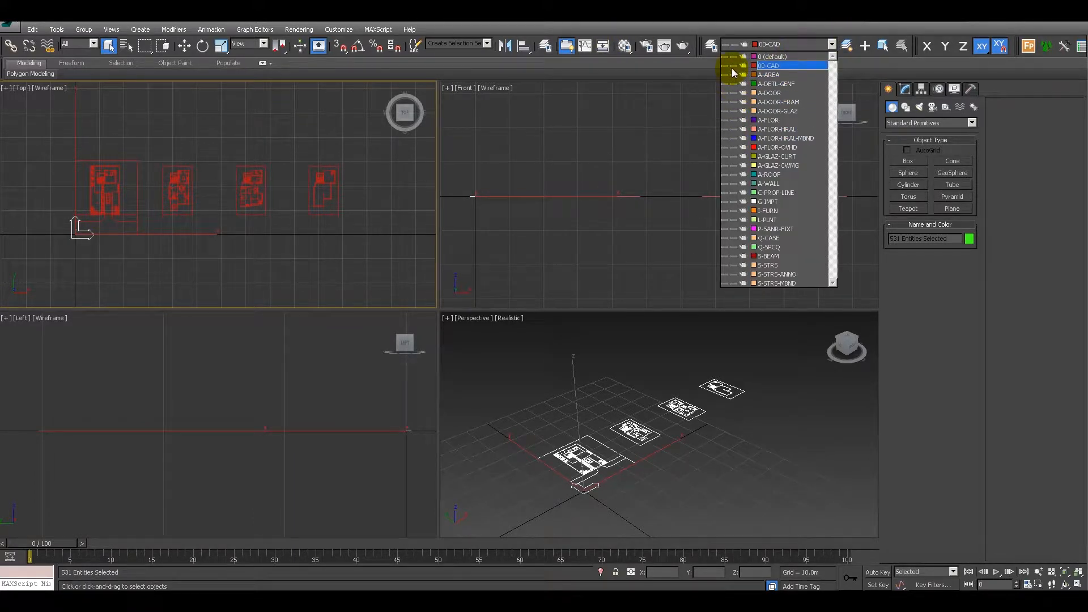
pyautogui.click(734, 66)
pyautogui.click(364, 224)
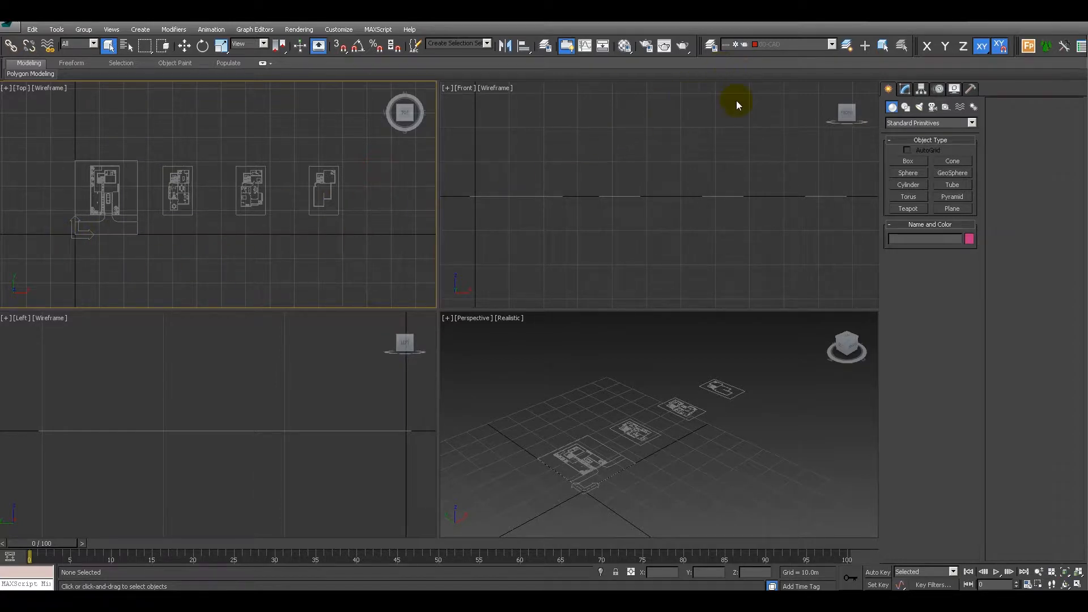
# Make the 0 (default) layer the current layer.
pyautogui.click(777, 52)
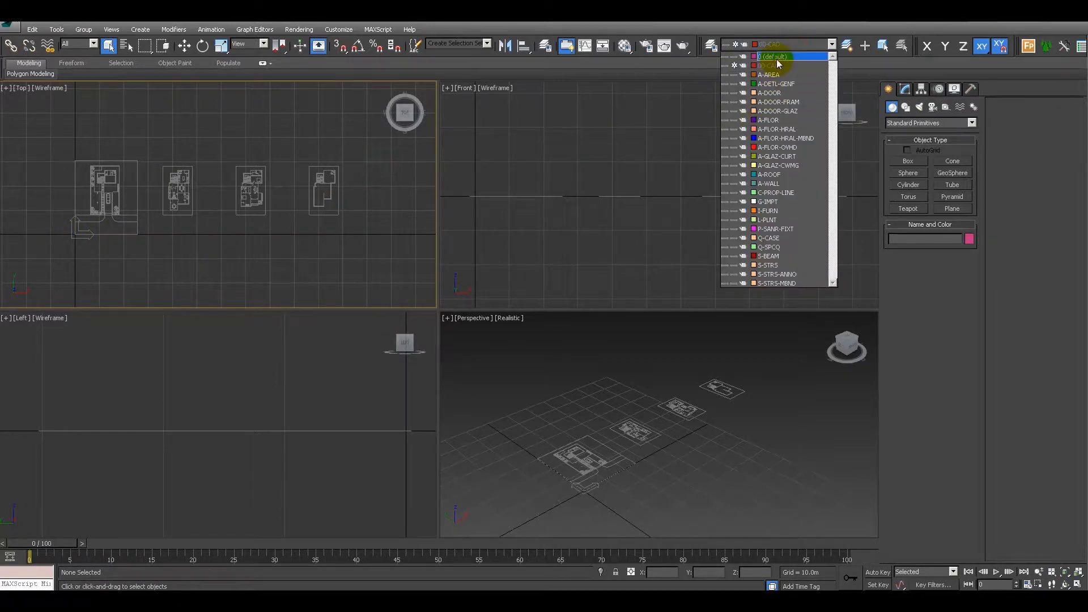
pyautogui.click(776, 59)
pyautogui.rightClick(247, 225)
pyautogui.click(236, 232)
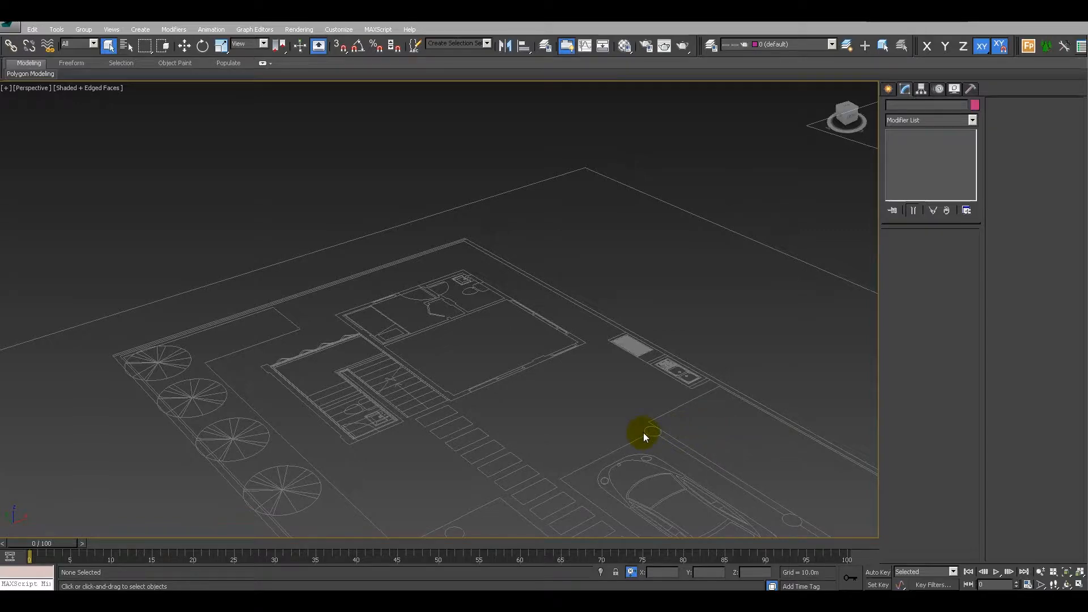
# Create a box about 6.2 m long, 4.6 m wide and 3.46 m high over the rear rooms of the first plan.
pyautogui.keyDown('alt'); pyautogui.moveTo(607, 399); pyautogui.dragTo(594, 396, button='middle'); pyautogui.keyUp('alt')
pyautogui.keyDown('alt'); pyautogui.moveTo(529, 367); pyautogui.dragTo(555, 374, button='middle'); pyautogui.keyUp('alt')
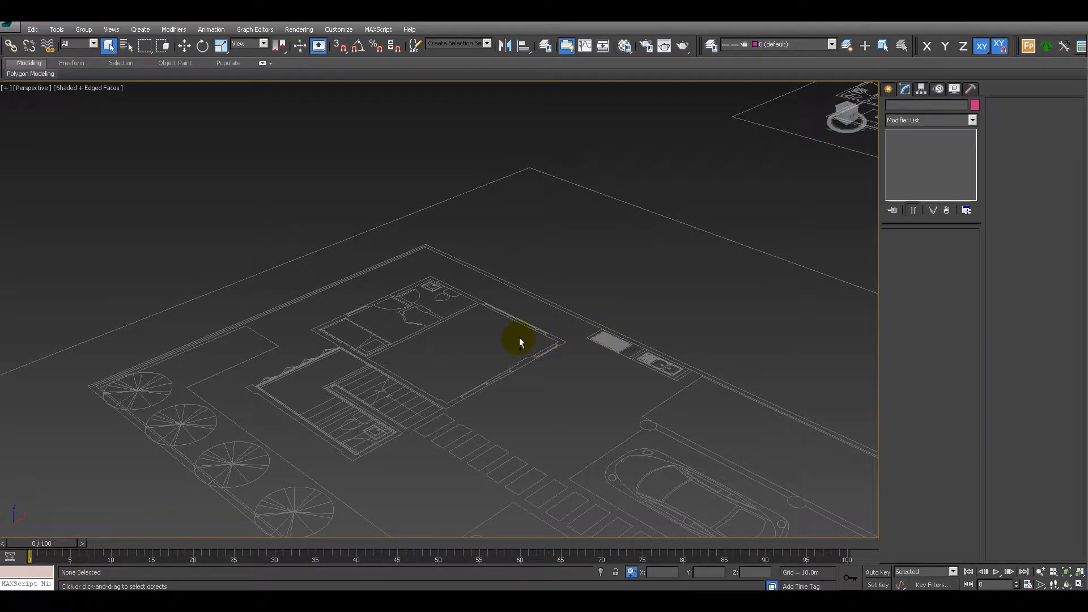
pyautogui.keyDown('ctrl'); pyautogui.rightClick(506, 302); pyautogui.keyUp('ctrl')
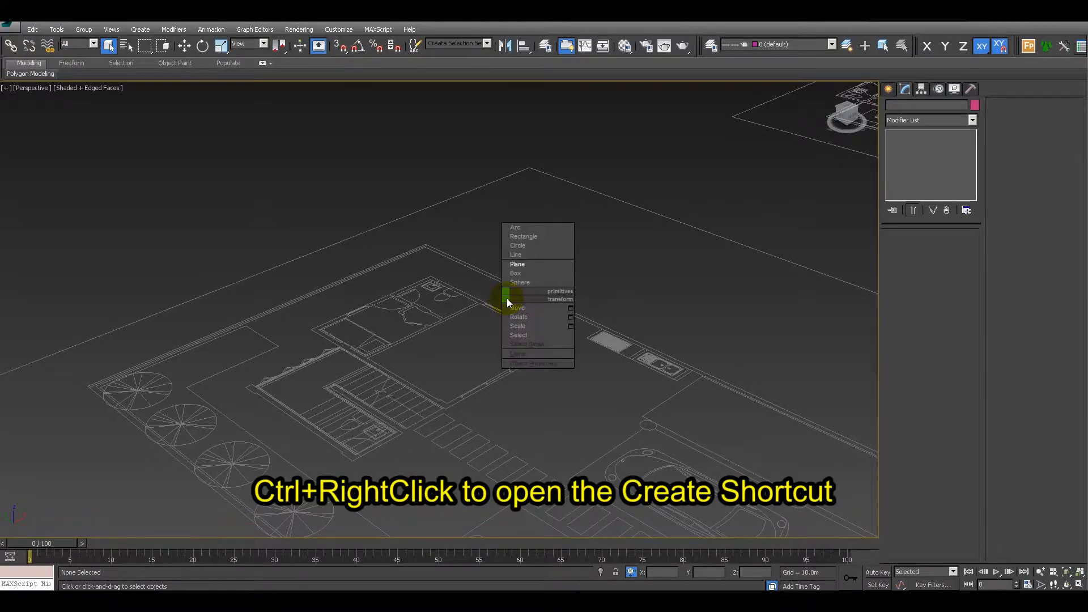
pyautogui.click(530, 274)
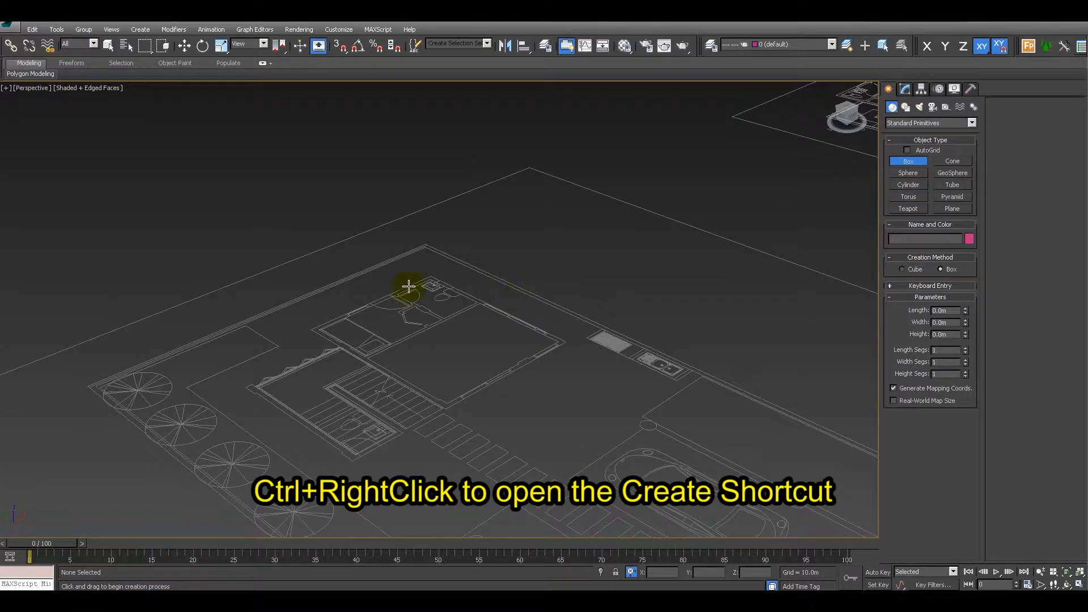
pyautogui.moveTo(372, 296); pyautogui.dragTo(629, 315)
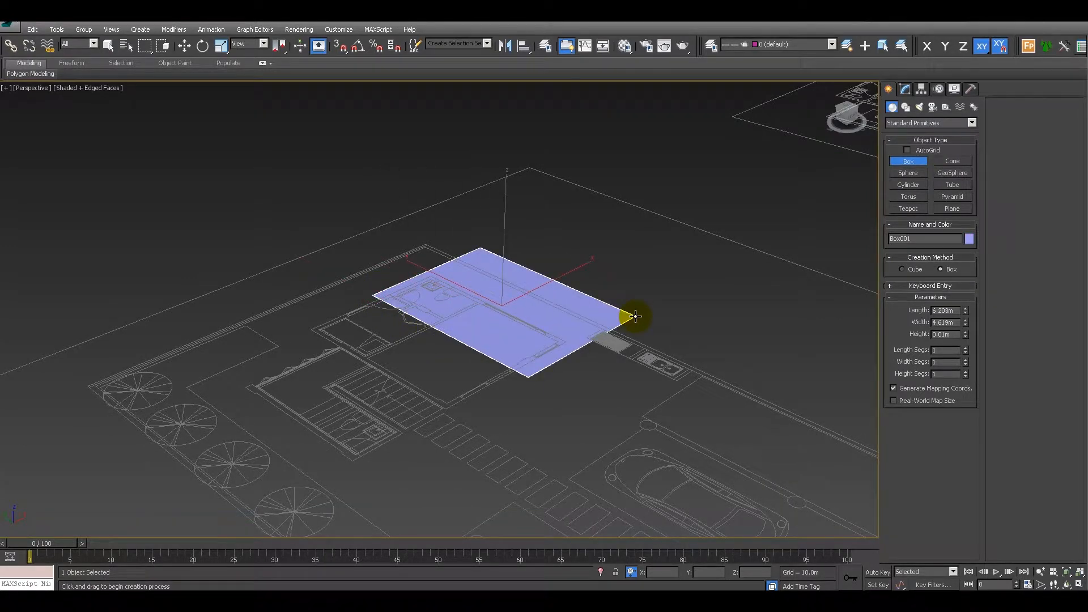
pyautogui.click(641, 200)
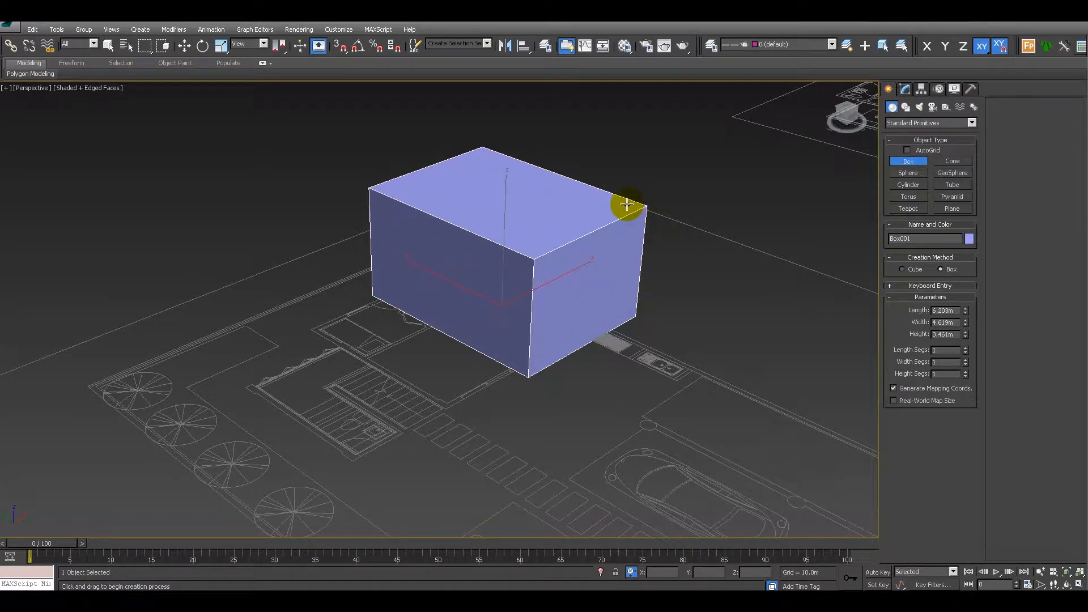
pyautogui.rightClick(631, 251)
pyautogui.rightClick(626, 252)
pyautogui.click(659, 288)
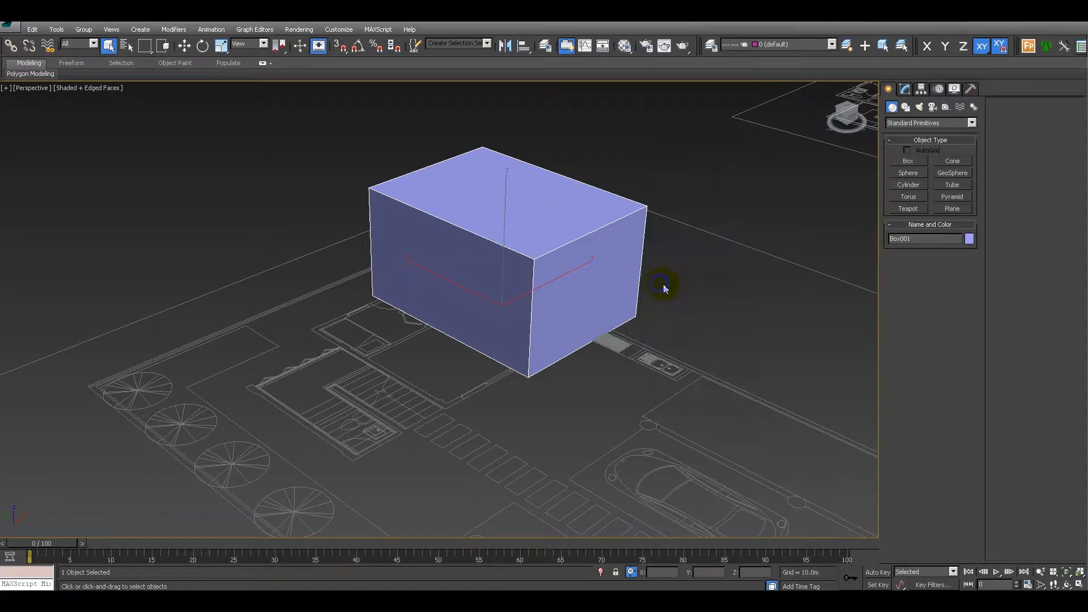
# Convert the box to an Editable Poly.
pyautogui.keyDown('alt'); pyautogui.moveTo(698, 291); pyautogui.dragTo(553, 306, button='middle'); pyautogui.keyUp('alt')
pyautogui.rightClick(546, 307)
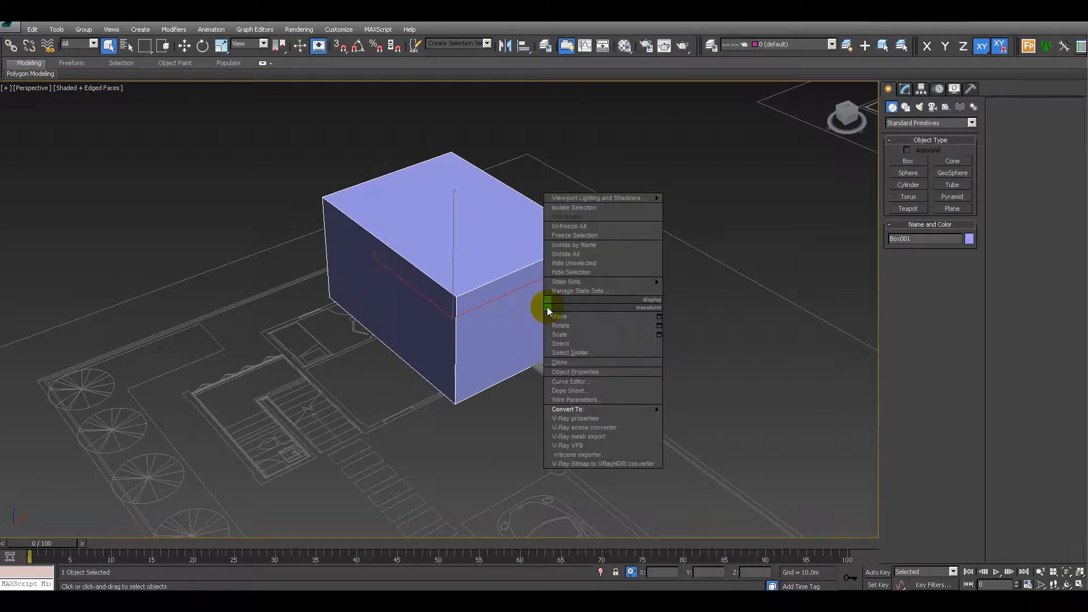
pyautogui.click(539, 313)
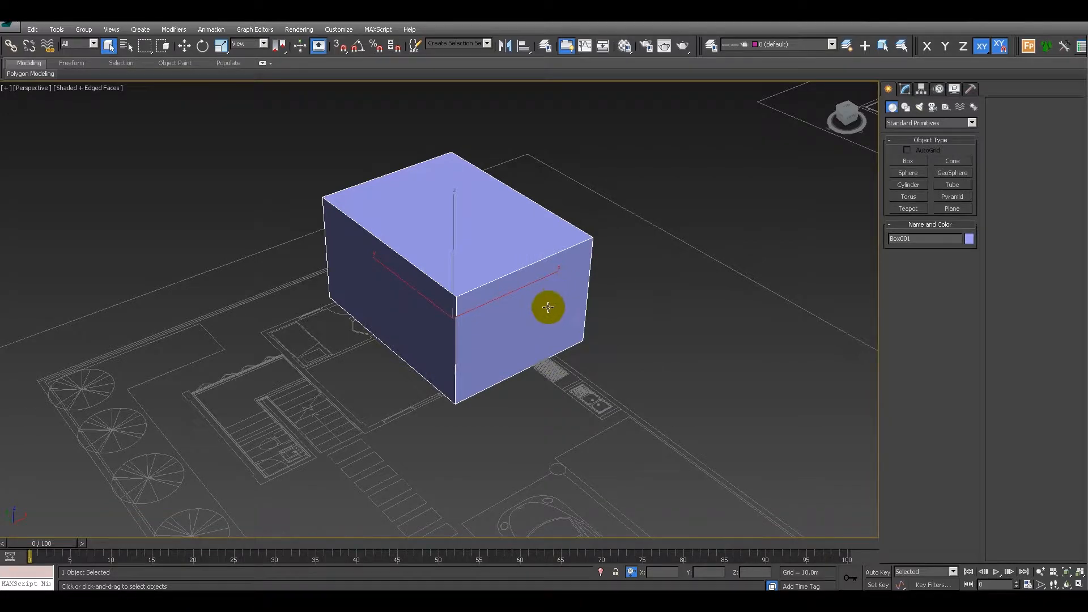
pyautogui.rightClick(562, 291)
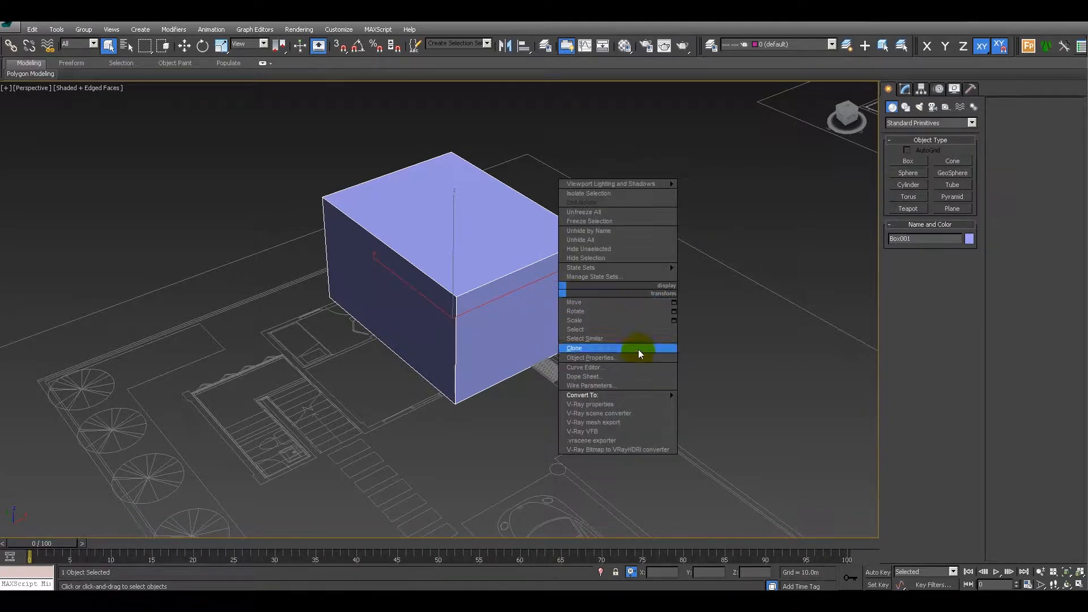
pyautogui.moveTo(632, 395)
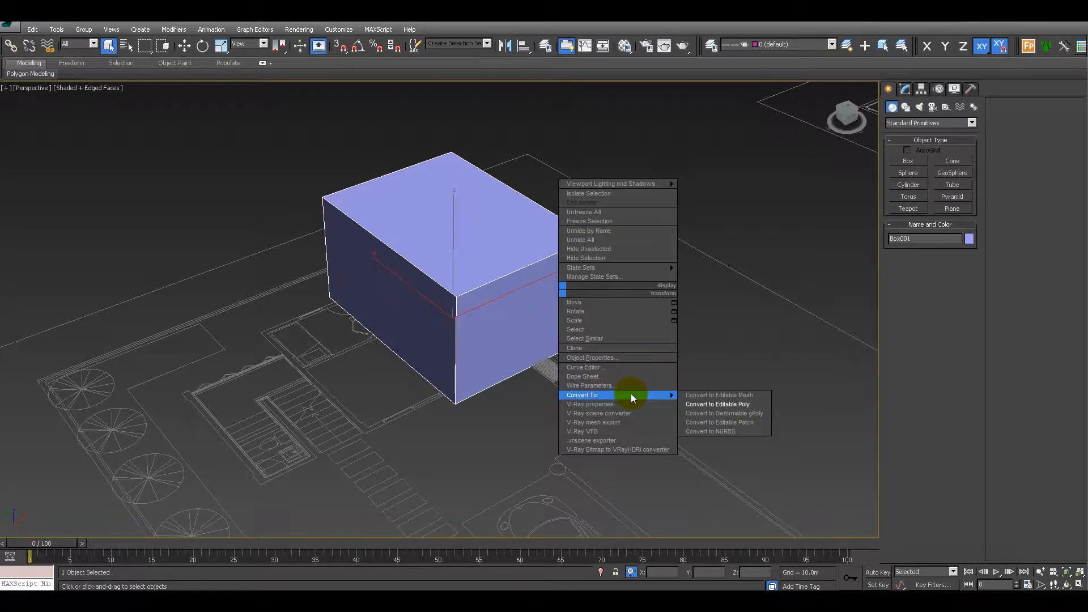
pyautogui.click(735, 404)
pyautogui.keyDown('alt'); pyautogui.moveTo(730, 367); pyautogui.dragTo(661, 330, button='middle'); pyautogui.keyUp('alt')
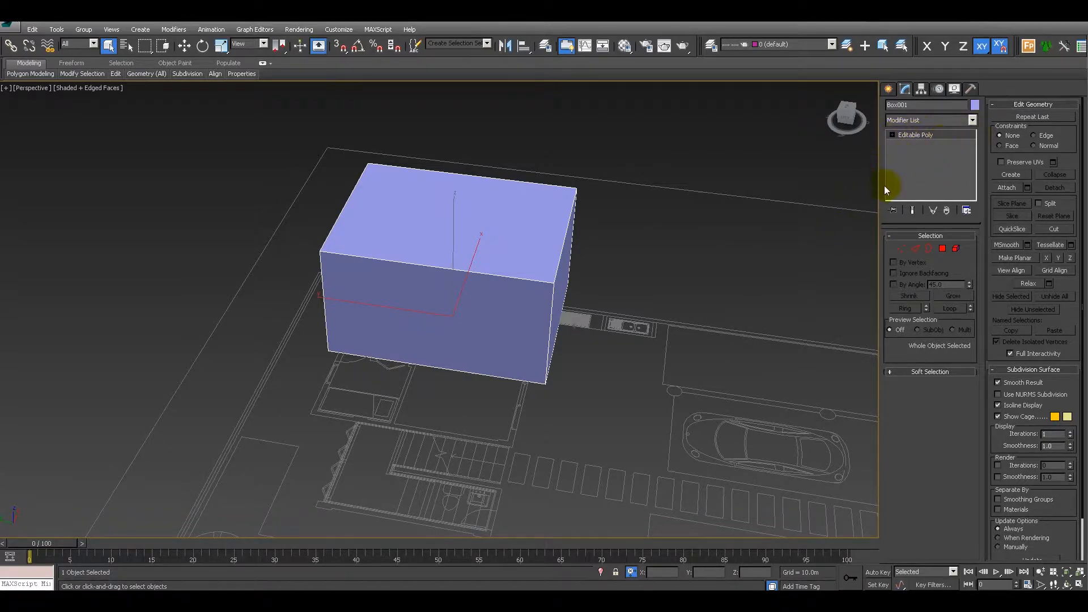
pyautogui.keyDown('alt'); pyautogui.moveTo(732, 276); pyautogui.dragTo(722, 298, button='middle'); pyautogui.keyUp('alt')
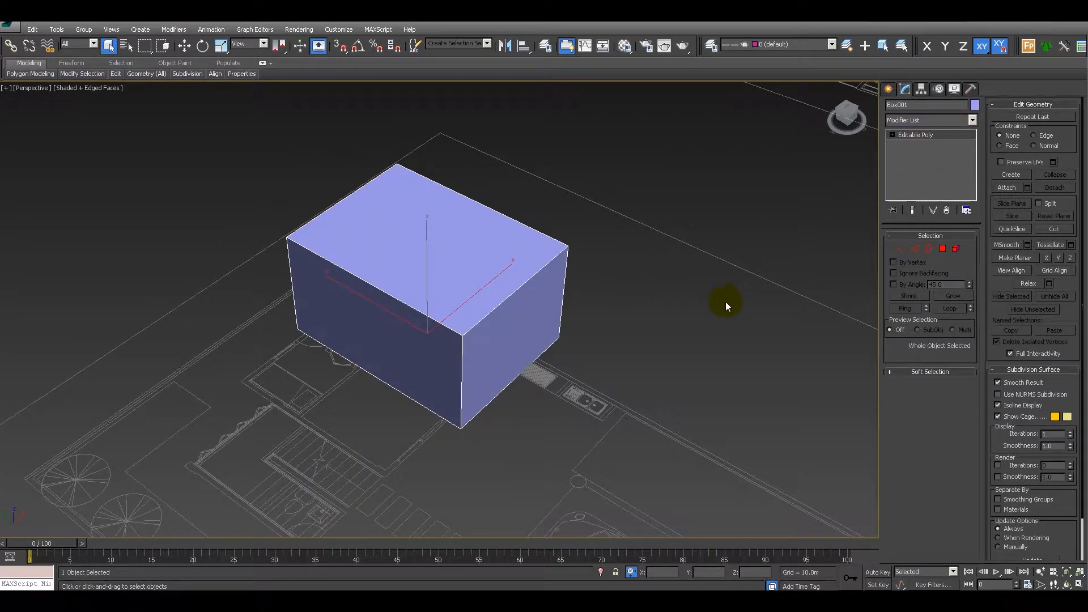
# Delete the top and bottom polygons of the box, leaving only its four walls.
pyautogui.click(942, 248)
pyautogui.click(446, 242)
pyautogui.moveTo(496, 300)
pyautogui.keyDown('alt'); pyautogui.mouseDown(button='middle')
pyautogui.moveTo(517, 333)
pyautogui.moveTo(493, 287)
pyautogui.mouseUp(button='middle'); pyautogui.keyUp('alt')
pyautogui.keyDown('ctrl'); pyautogui.click(461, 357); pyautogui.keyUp('ctrl')
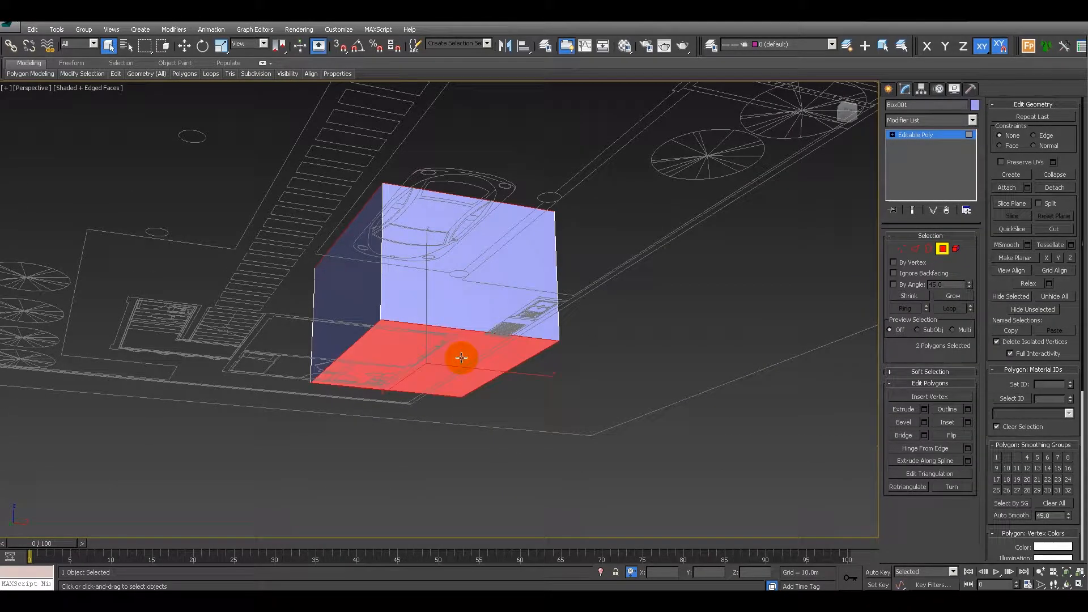
pyautogui.press('Delete')
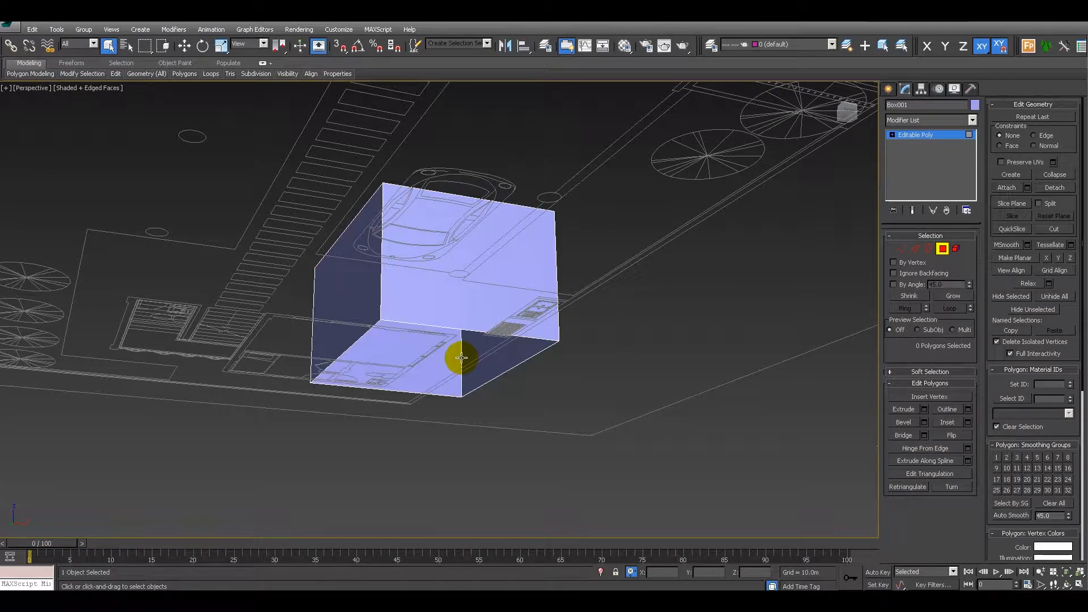
# With vertex snapping on, align the rear wall along Y and the stair-side wall along X to the room outline on the plan.
pyautogui.keyDown('alt'); pyautogui.moveTo(493, 323); pyautogui.dragTo(439, 342, button='middle'); pyautogui.keyUp('alt')
pyautogui.click(357, 259)
pyautogui.press('w')
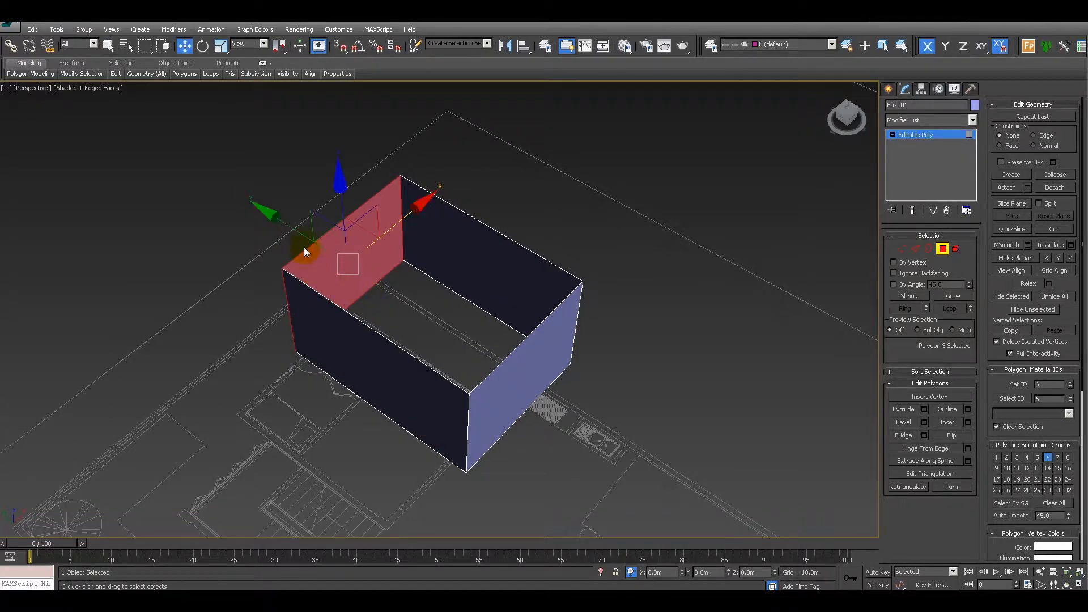
pyautogui.moveTo(299, 232); pyautogui.dragTo(226, 413)
pyautogui.press('s')
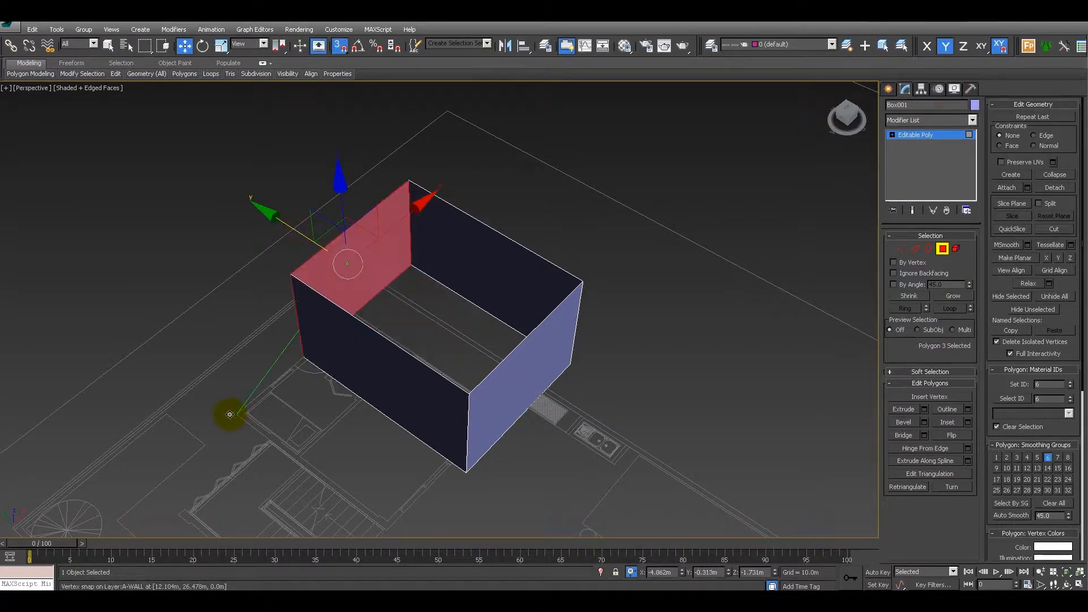
pyautogui.click(383, 399)
pyautogui.moveTo(382, 400); pyautogui.dragTo(401, 385, button='middle')
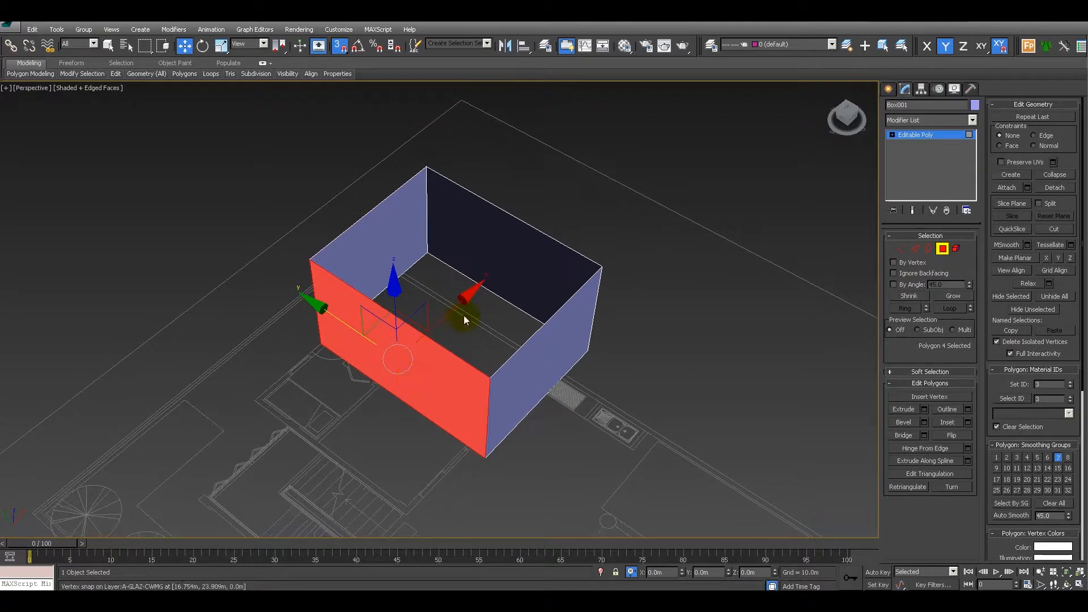
pyautogui.moveTo(456, 306); pyautogui.dragTo(254, 400)
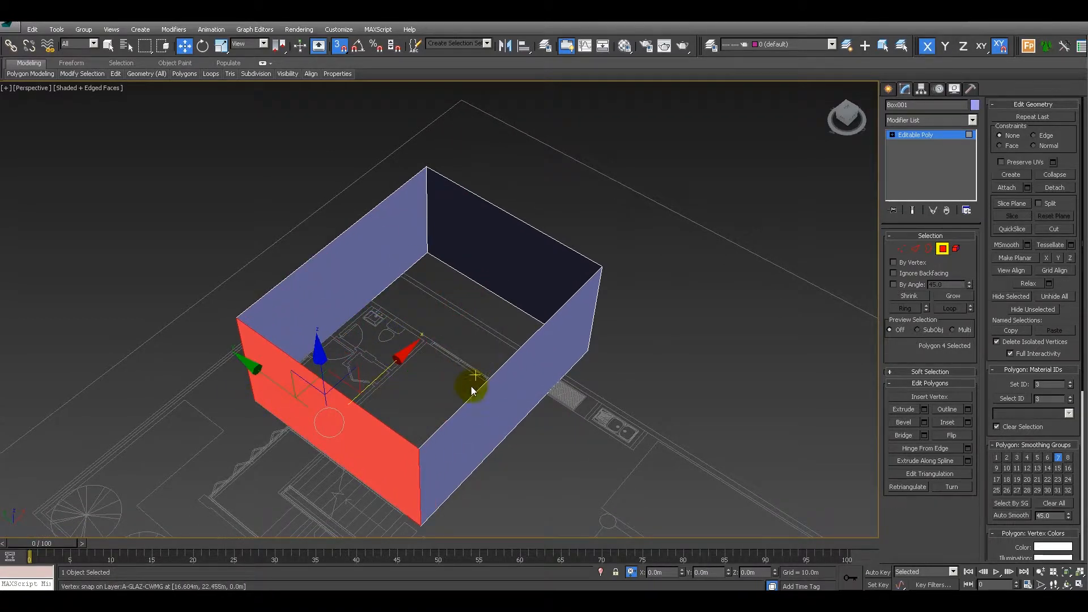
# Snap the outer side wall along X and the front wall along Y to the room outline on the plan.
pyautogui.click(569, 237)
pyautogui.moveTo(556, 205)
pyautogui.mouseDown()
pyautogui.moveTo(537, 388)
pyautogui.moveTo(507, 418)
pyautogui.mouseUp()
pyautogui.keyDown('alt'); pyautogui.moveTo(506, 419); pyautogui.dragTo(439, 400, button='middle'); pyautogui.keyUp('alt')
pyautogui.moveTo(439, 400); pyautogui.dragTo(395, 346)
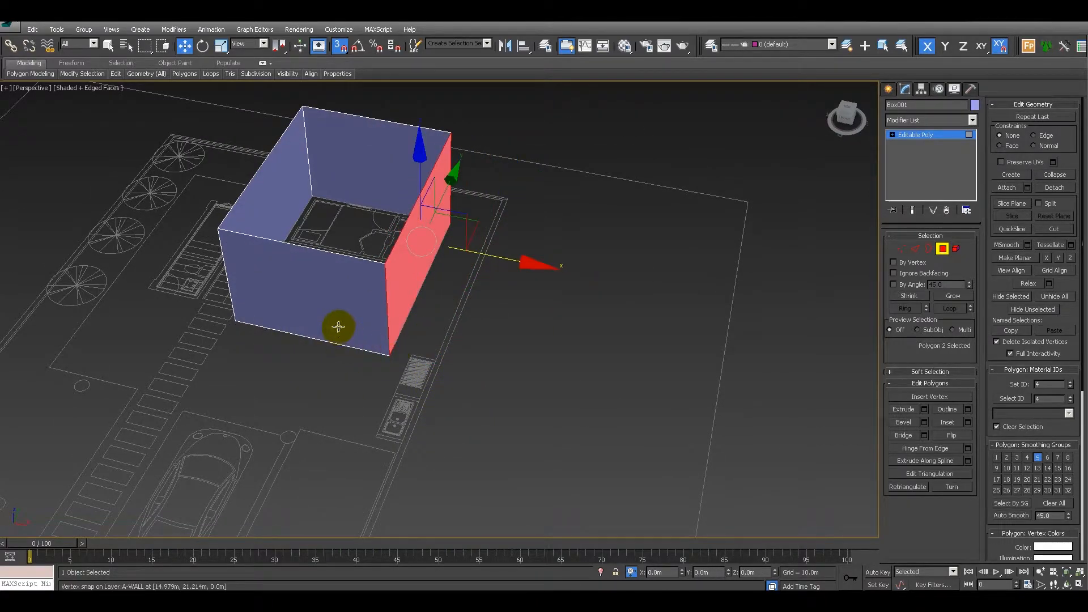
pyautogui.click(337, 323)
pyautogui.keyDown('alt'); pyautogui.moveTo(328, 359); pyautogui.dragTo(381, 357, button='middle'); pyautogui.keyUp('alt')
pyautogui.moveTo(339, 338); pyautogui.dragTo(413, 340)
pyautogui.keyDown('alt'); pyautogui.moveTo(413, 340); pyautogui.dragTo(683, 337, button='middle'); pyautogui.keyUp('alt')
# Snap the walls' upper border down to the plan level and raise it in Z to the new wall height.
pyautogui.click(929, 251)
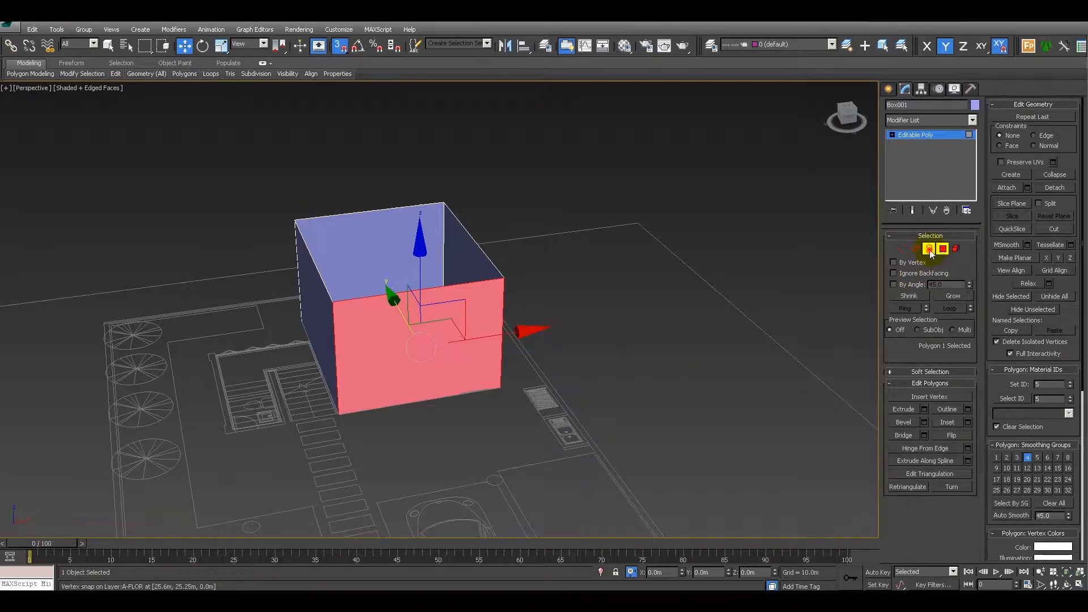
pyautogui.click(430, 272)
pyautogui.click(480, 247)
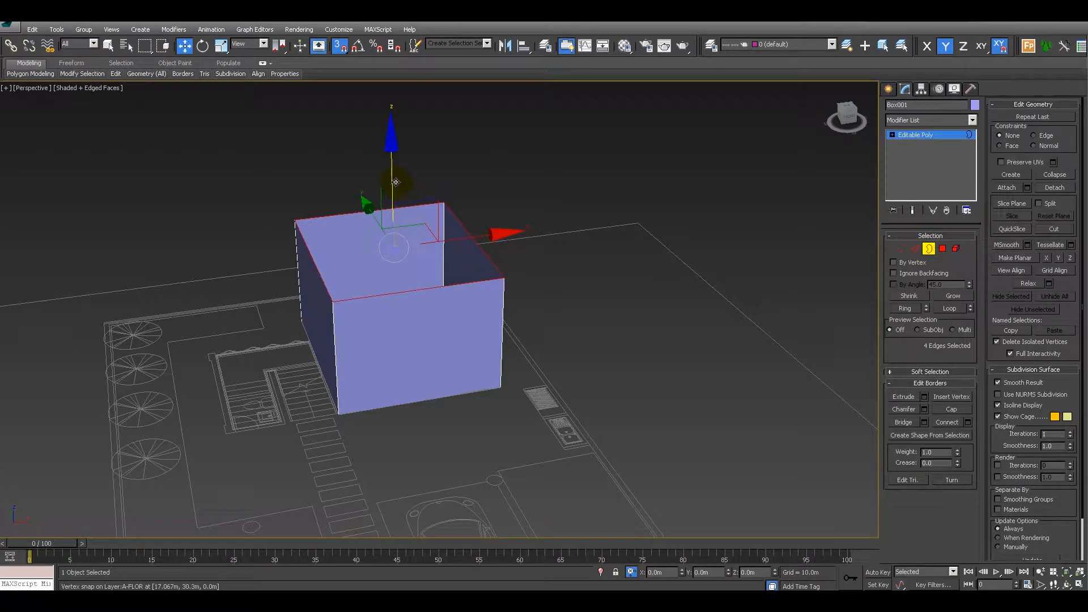
pyautogui.press('F7')
pyautogui.moveTo(517, 287); pyautogui.dragTo(542, 396)
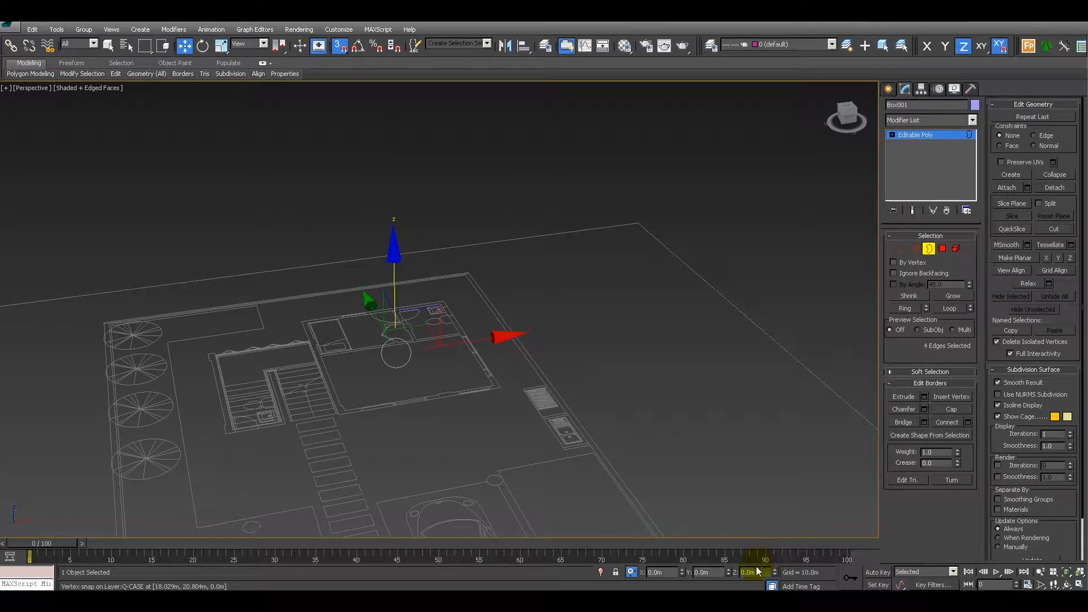
pyautogui.write('5')
pyautogui.press('Return')
pyautogui.keyDown('alt'); pyautogui.moveTo(523, 331); pyautogui.dragTo(750, 346, button='middle'); pyautogui.keyUp('alt')
pyautogui.press('3')
# Clone the wall box in place as an instance.
pyautogui.scroll(-5, 551, 334)
pyautogui.keyDown('alt'); pyautogui.moveTo(551, 334); pyautogui.dragTo(537, 416, button='middle'); pyautogui.keyUp('alt')
pyautogui.scroll(-2, 619, 374)
pyautogui.scroll(-3, 651, 396)
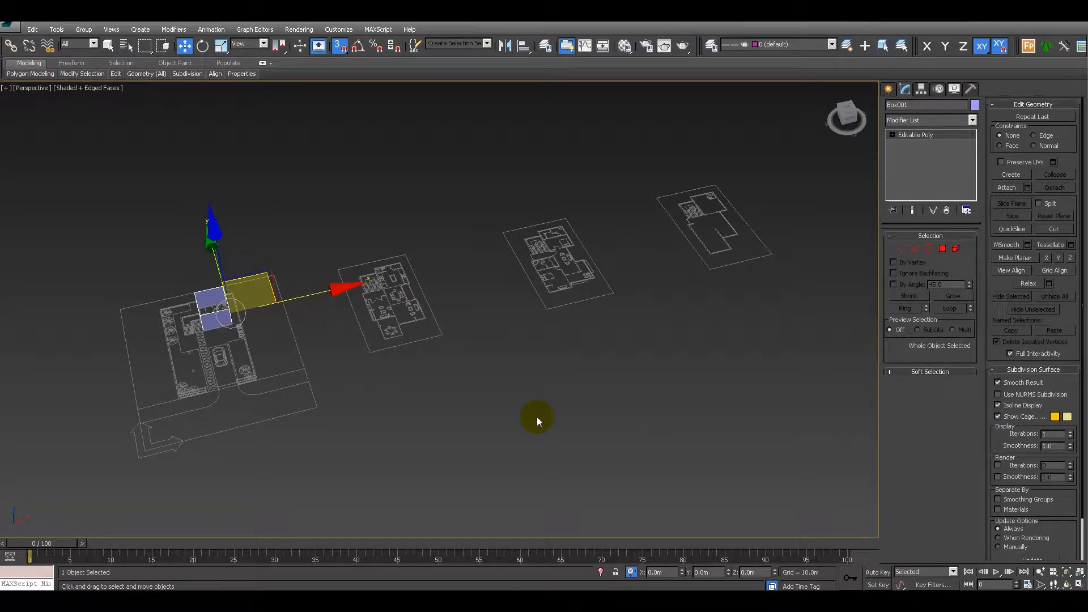
pyautogui.moveTo(307, 357); pyautogui.dragTo(333, 371, button='middle')
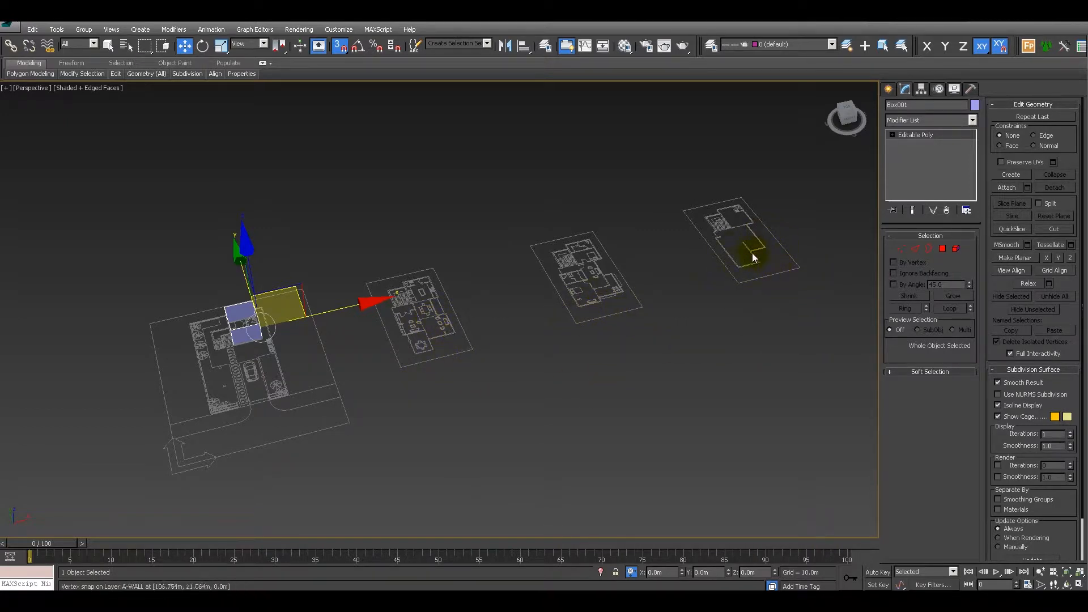
pyautogui.rightClick(368, 403)
pyautogui.rightClick(368, 403)
pyautogui.moveTo(409, 453); pyautogui.dragTo(313, 367, button='middle')
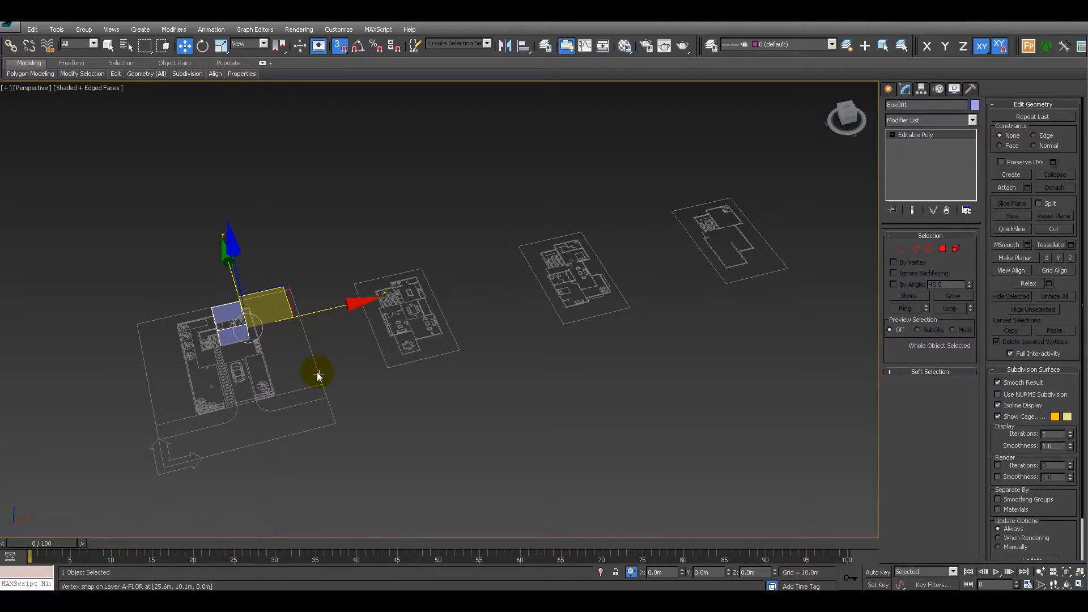
pyautogui.hotkey('ctrl', 'v')
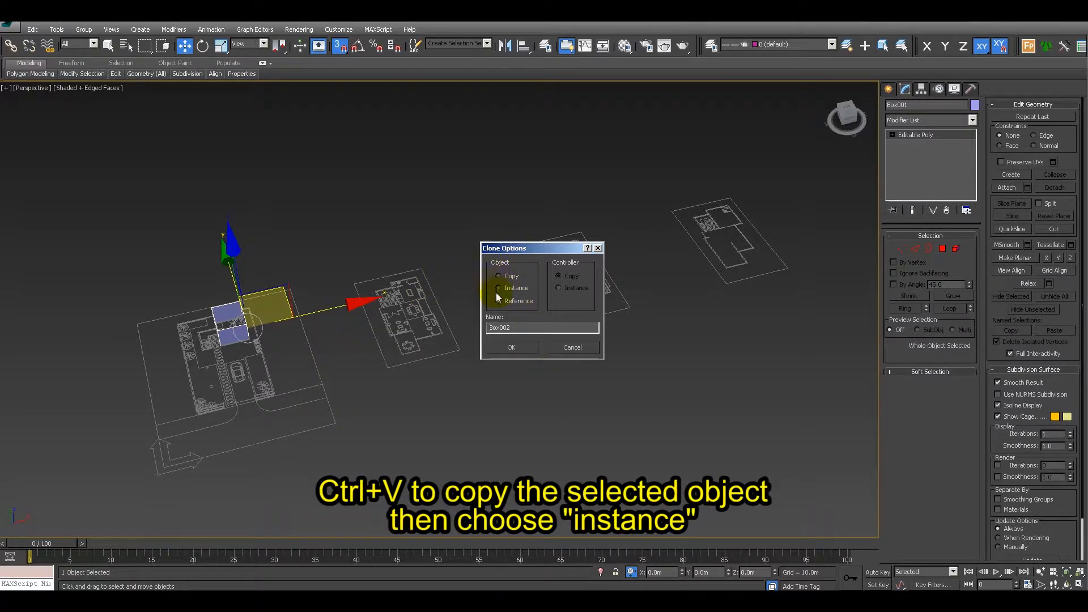
pyautogui.click(499, 345)
pyautogui.rightClick(375, 363)
pyautogui.click(379, 372)
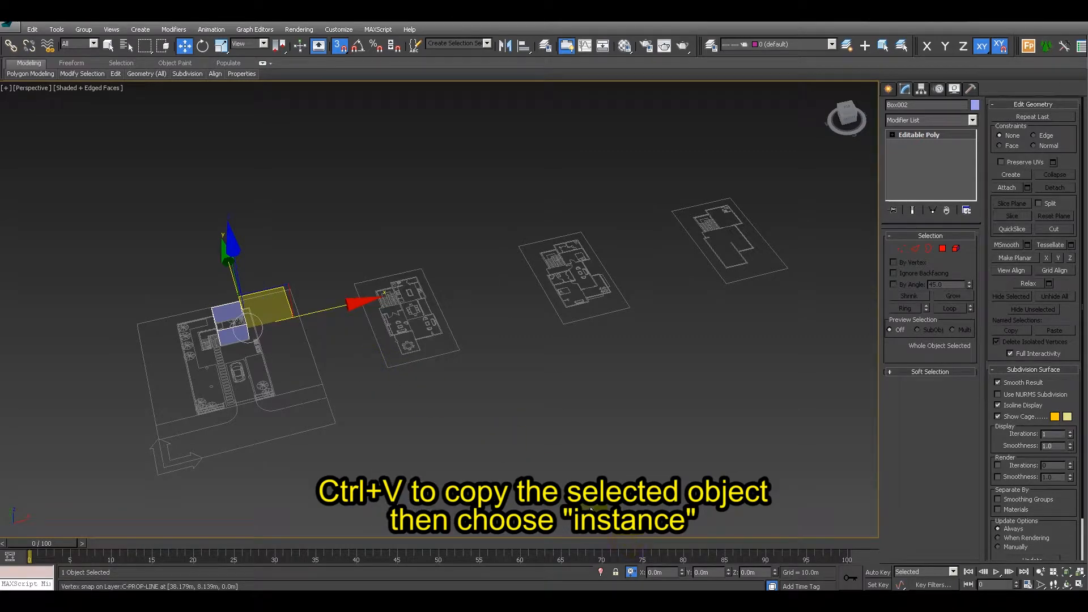
# Offset the instanced wall box 30 m along X, onto the second floor plan.
pyautogui.keyDown('alt'); pyautogui.moveTo(664, 331); pyautogui.dragTo(638, 333, button='middle'); pyautogui.keyUp('alt')
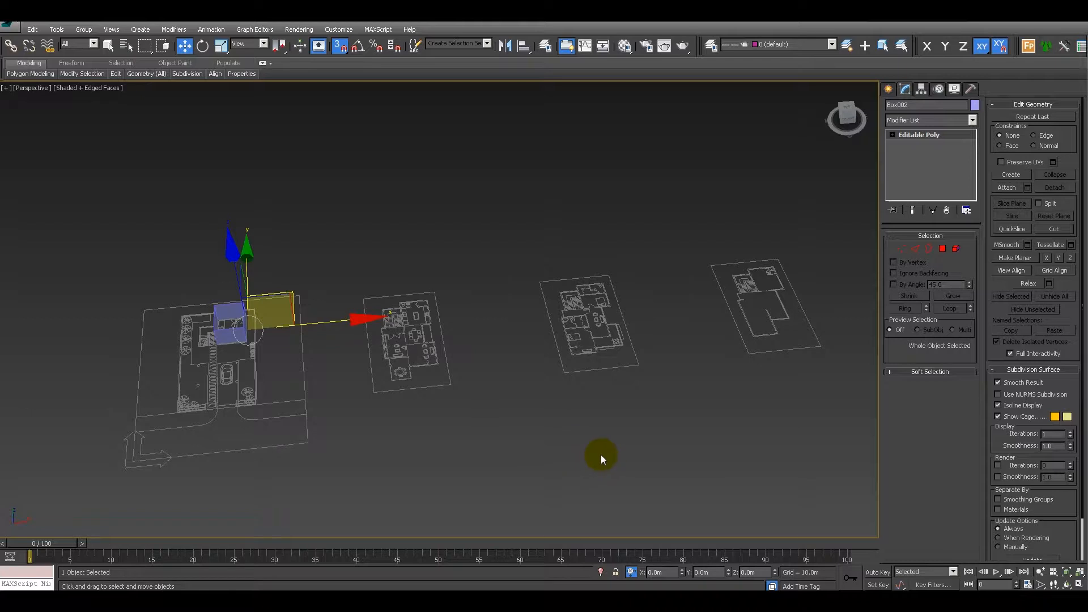
pyautogui.write('30')
pyautogui.press('Return')
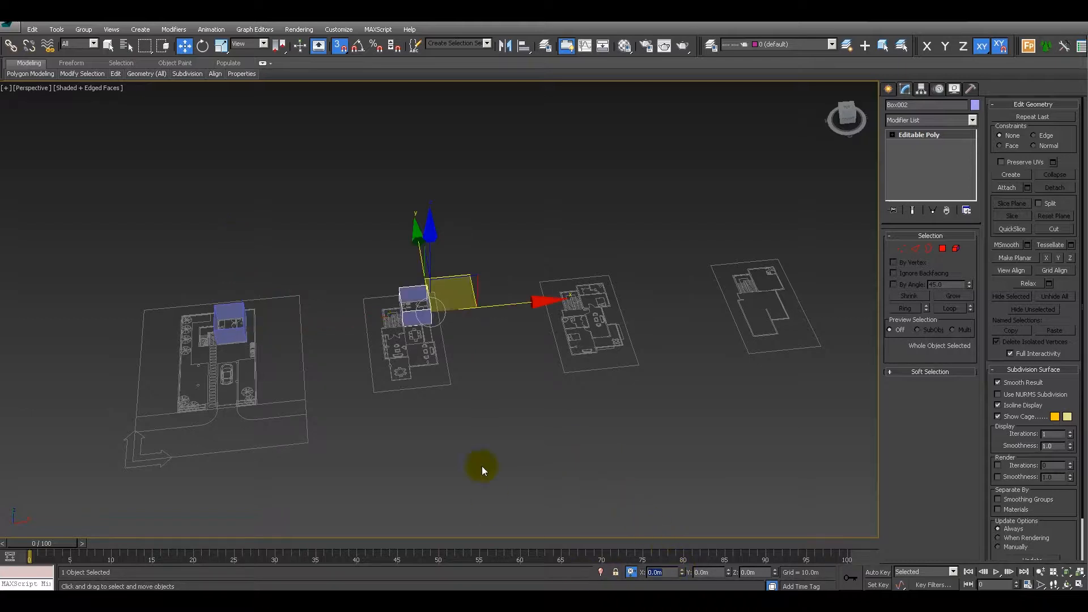
# Examine how the instanced wall box sits on the second floor plan.
pyautogui.press('z')
pyautogui.keyDown('alt'); pyautogui.moveTo(416, 379); pyautogui.dragTo(444, 371, button='middle'); pyautogui.keyUp('alt')
pyautogui.moveTo(505, 400); pyautogui.dragTo(493, 326, button='middle')
pyautogui.scroll(-5, 440, 348)
pyautogui.scroll(-3, 493, 327)
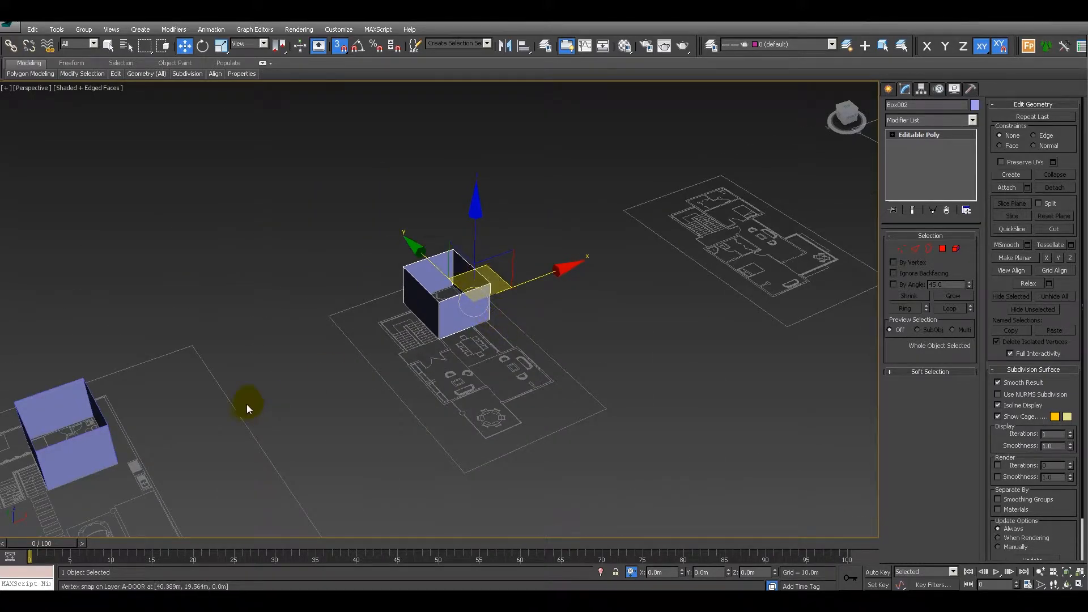
pyautogui.moveTo(432, 354); pyautogui.dragTo(399, 367, button='middle')
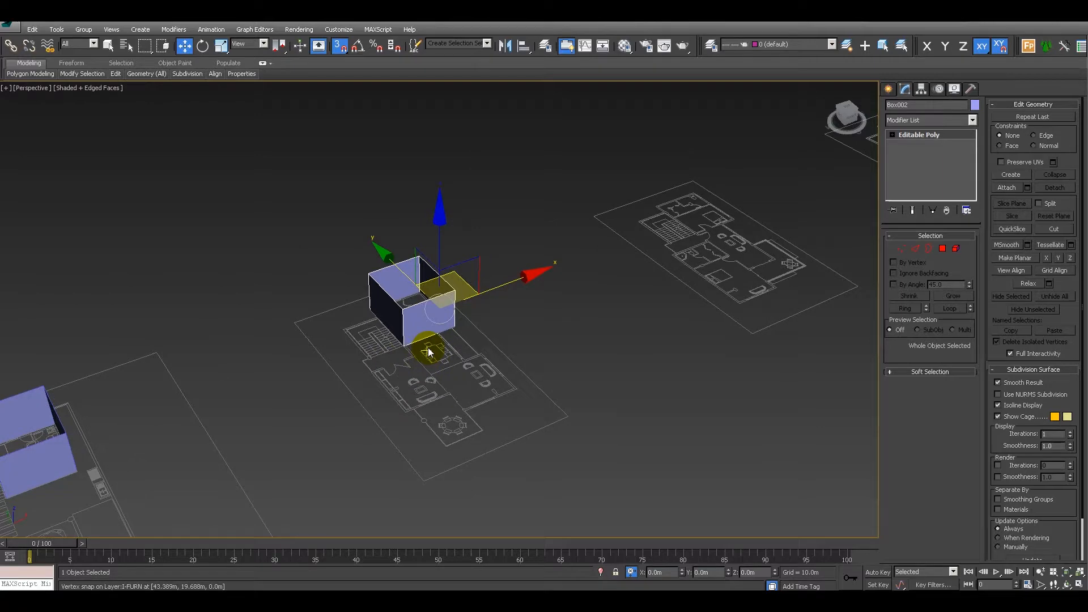
pyautogui.scroll(3, 427, 348)
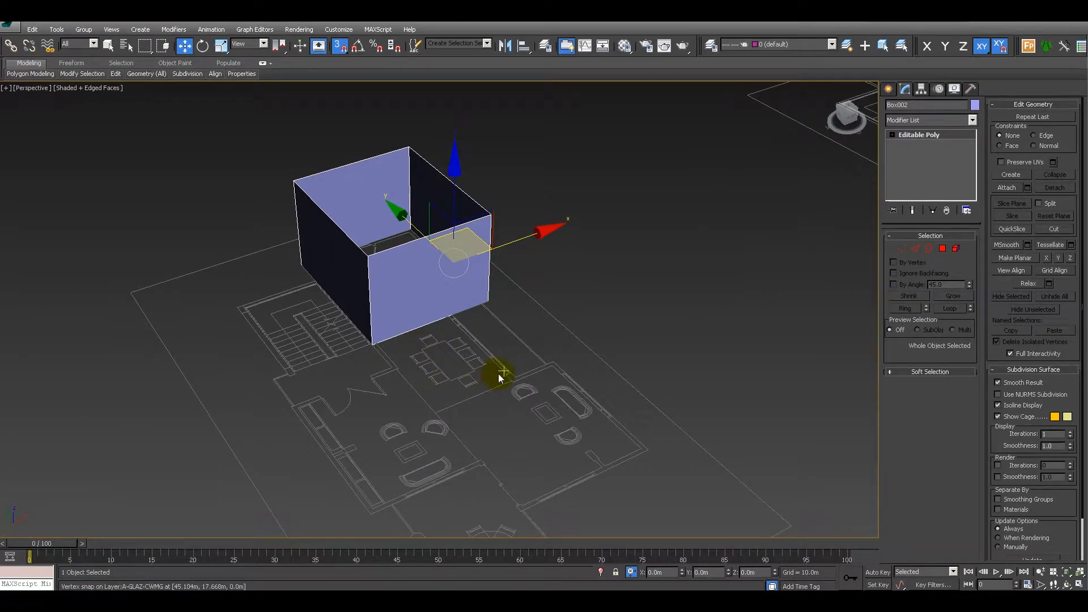
pyautogui.scroll(-3, 439, 348)
pyautogui.moveTo(498, 374); pyautogui.dragTo(480, 359, button='middle')
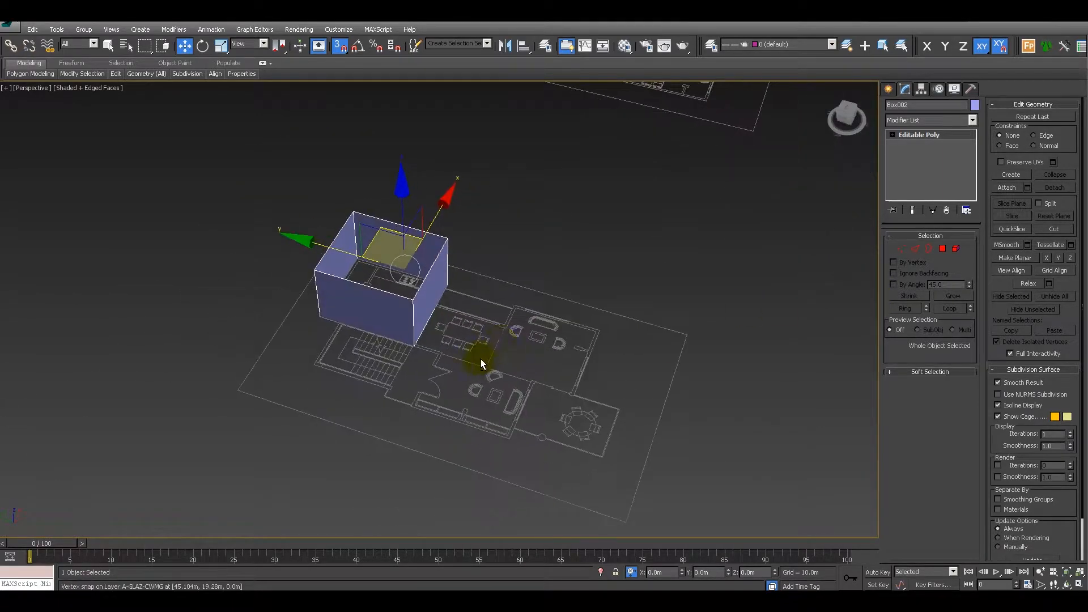
# Clone the wall box's dining-side face as an element, moving the copy along Y to the far side of the living room.
pyautogui.click(942, 248)
pyautogui.click(440, 301)
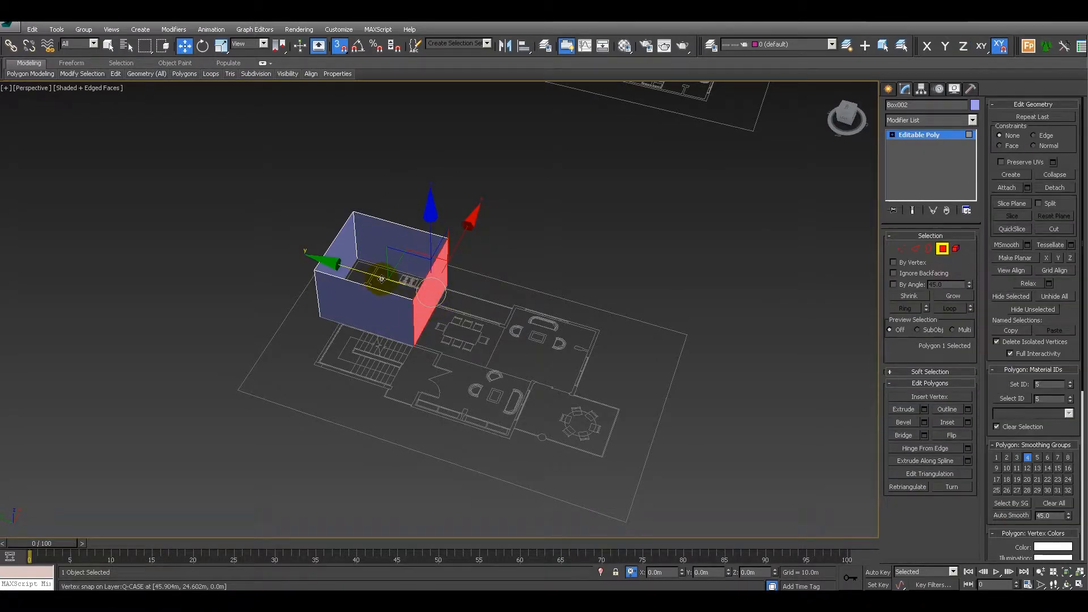
pyautogui.keyDown('alt'); pyautogui.moveTo(484, 345); pyautogui.dragTo(475, 347, button='middle'); pyautogui.keyUp('alt')
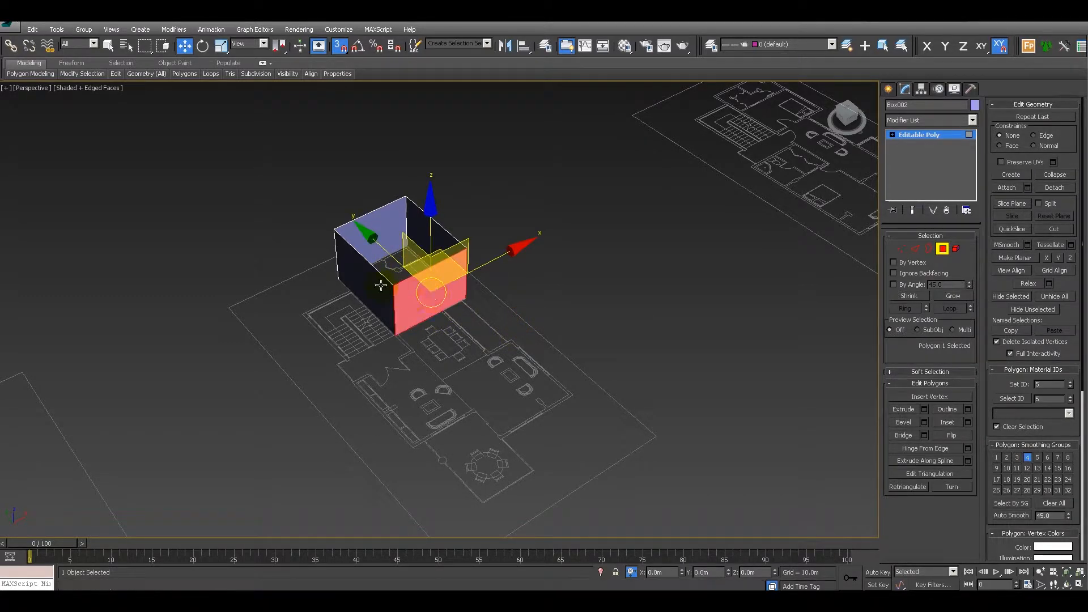
pyautogui.scroll(2, 395, 300)
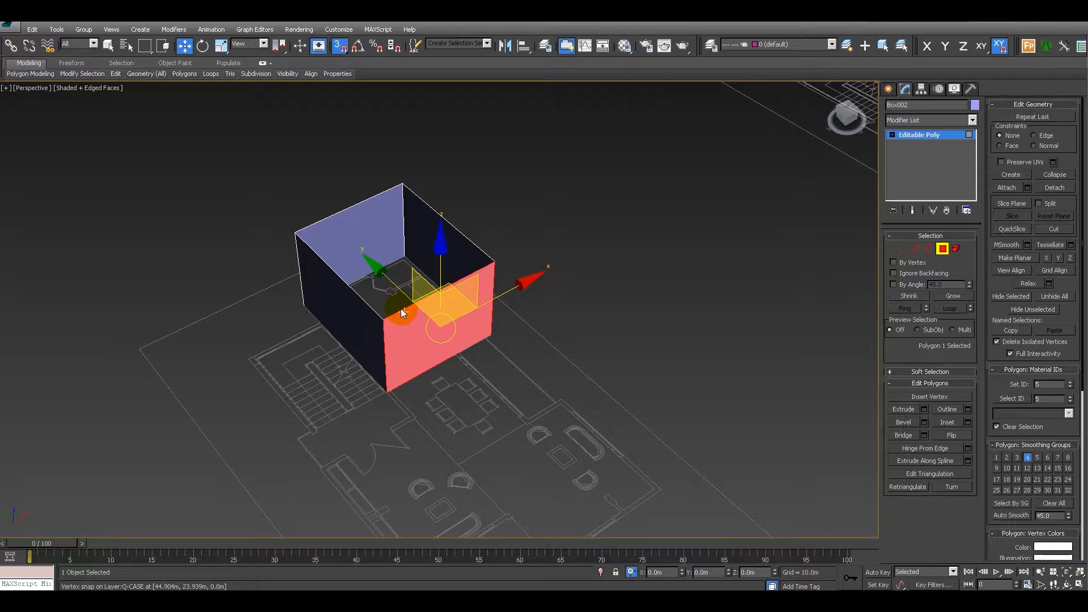
pyautogui.moveTo(392, 279)
pyautogui.keyDown('shift'); pyautogui.mouseDown()
pyautogui.moveTo(537, 374)
pyautogui.moveTo(661, 489)
pyautogui.mouseUp(); pyautogui.keyUp('shift')
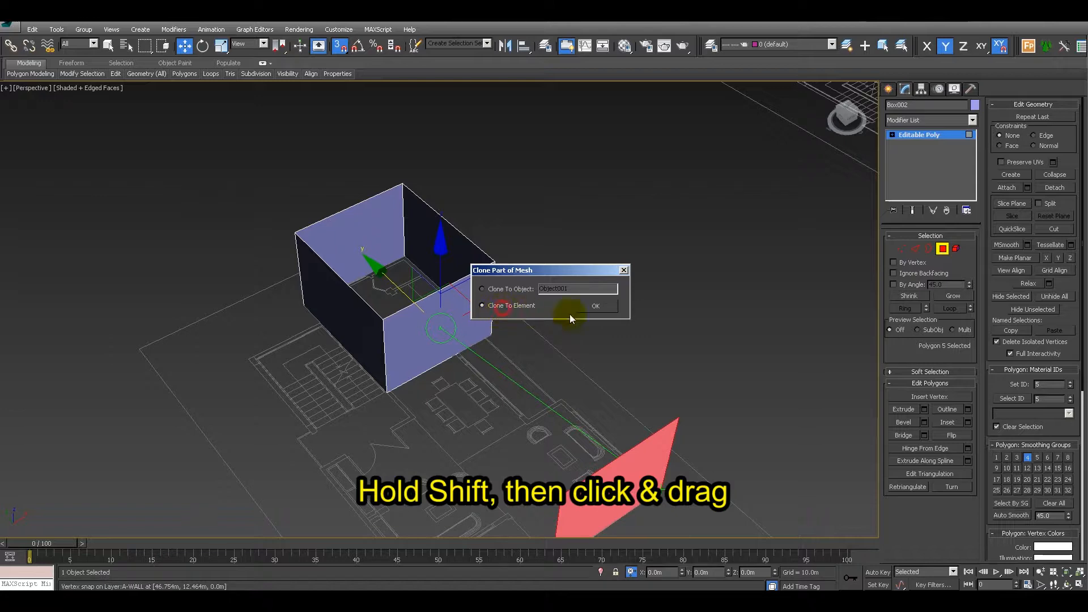
pyautogui.click(595, 307)
# Raise the cloned wall face in Z, snapping its lower corner to the top level of the wall box.
pyautogui.keyDown('alt'); pyautogui.moveTo(560, 383); pyautogui.dragTo(587, 350, button='middle'); pyautogui.keyUp('alt')
pyautogui.moveTo(573, 403); pyautogui.dragTo(570, 319, button='middle')
pyautogui.press('space')
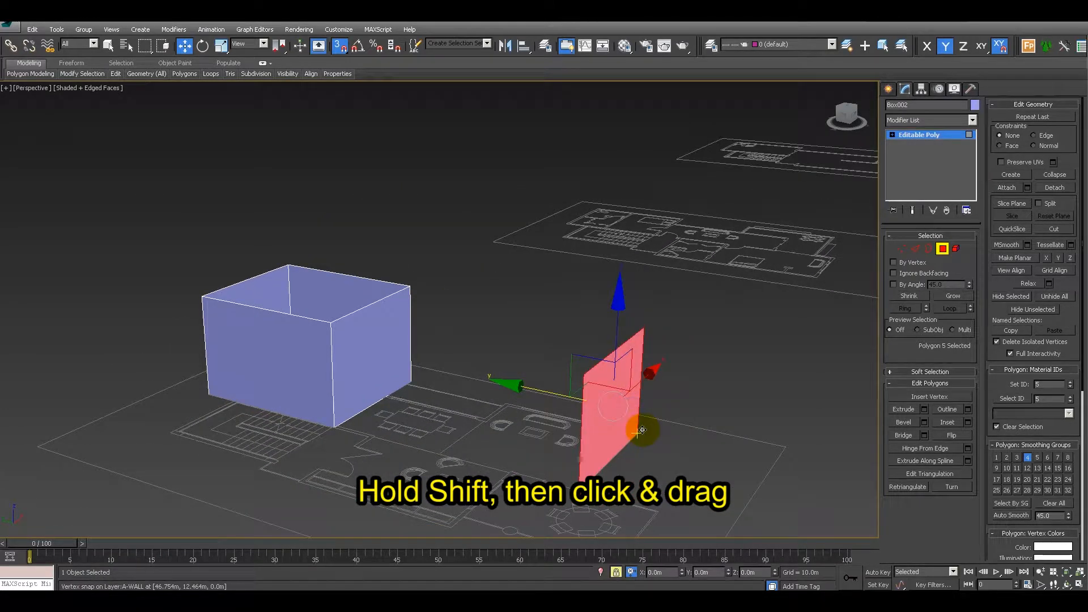
pyautogui.press('F7')
pyautogui.moveTo(646, 436); pyautogui.dragTo(409, 288)
pyautogui.keyDown('alt'); pyautogui.moveTo(697, 396); pyautogui.dragTo(580, 416, button='middle'); pyautogui.keyUp('alt')
# Select the cloned face's outer vertical edge and extend it along Y to the plan's wall corner as a new wall.
pyautogui.press('2')
pyautogui.rightClick(467, 361)
pyautogui.rightClick(420, 332)
pyautogui.click(435, 336)
pyautogui.press('space')
pyautogui.click(435, 334)
pyautogui.click(423, 331)
pyautogui.keyDown('alt'); pyautogui.moveTo(544, 366); pyautogui.dragTo(510, 400, button='middle'); pyautogui.keyUp('alt')
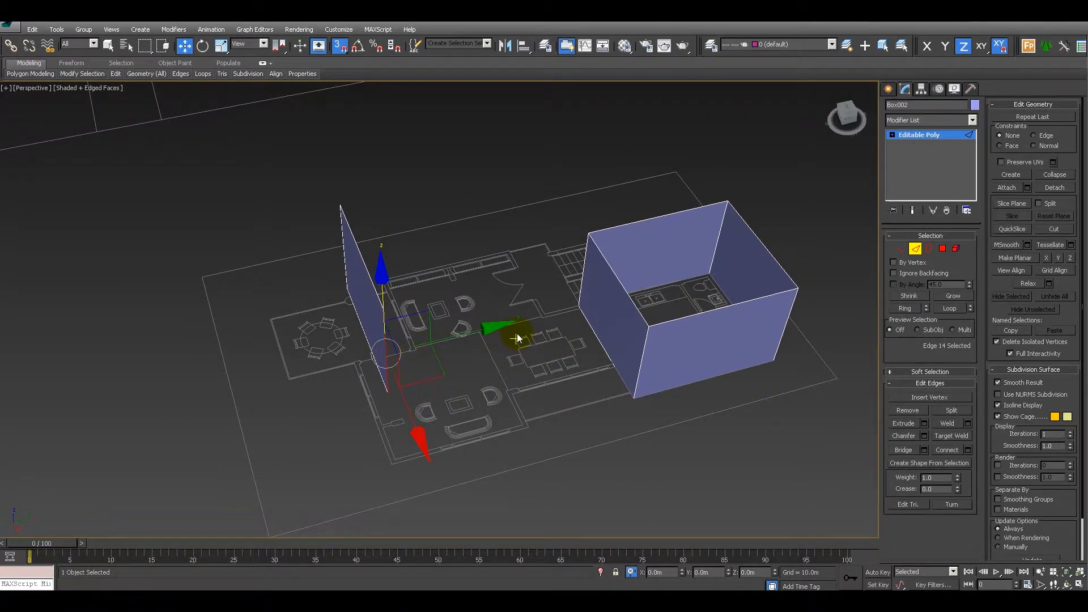
pyautogui.moveTo(526, 343); pyautogui.dragTo(487, 360, button='middle')
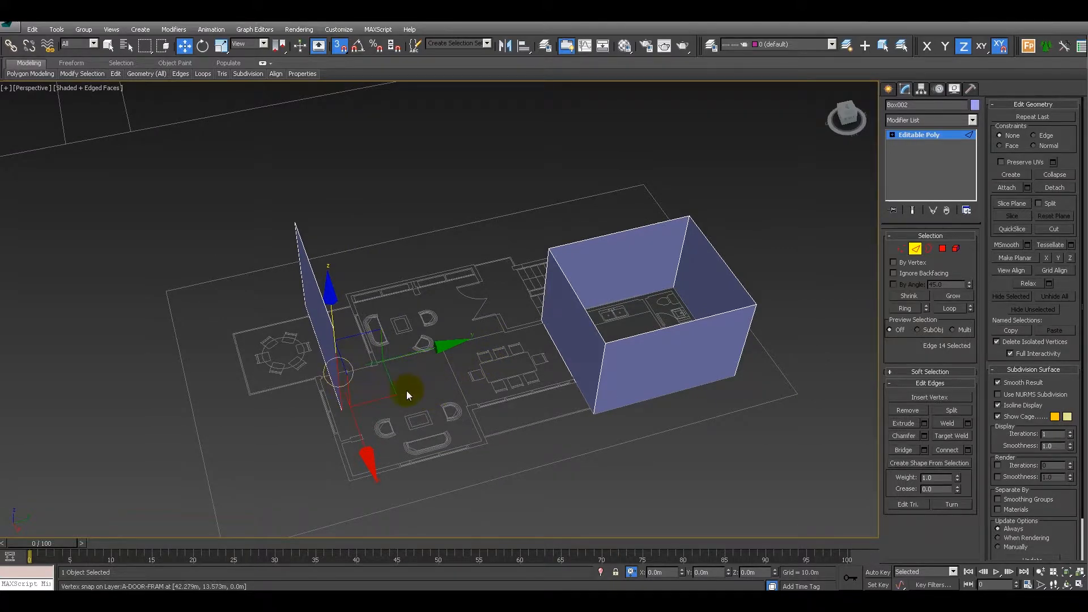
pyautogui.scroll(3, 443, 371)
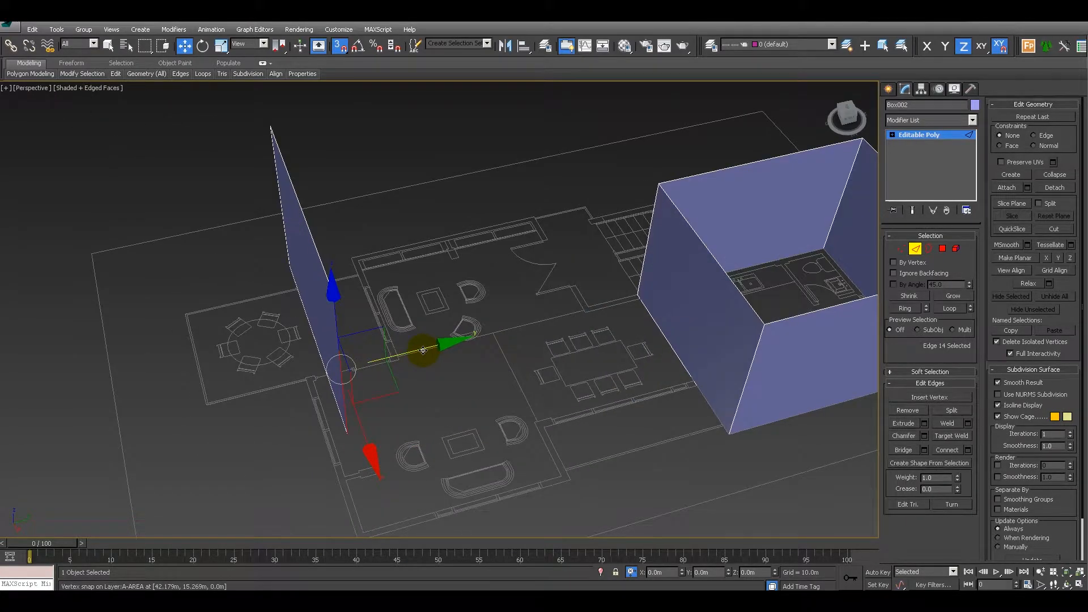
pyautogui.moveTo(411, 365)
pyautogui.keyDown('shift'); pyautogui.mouseDown()
pyautogui.moveTo(413, 353)
pyautogui.moveTo(483, 391)
pyautogui.moveTo(573, 480)
pyautogui.mouseUp(); pyautogui.keyUp('shift')
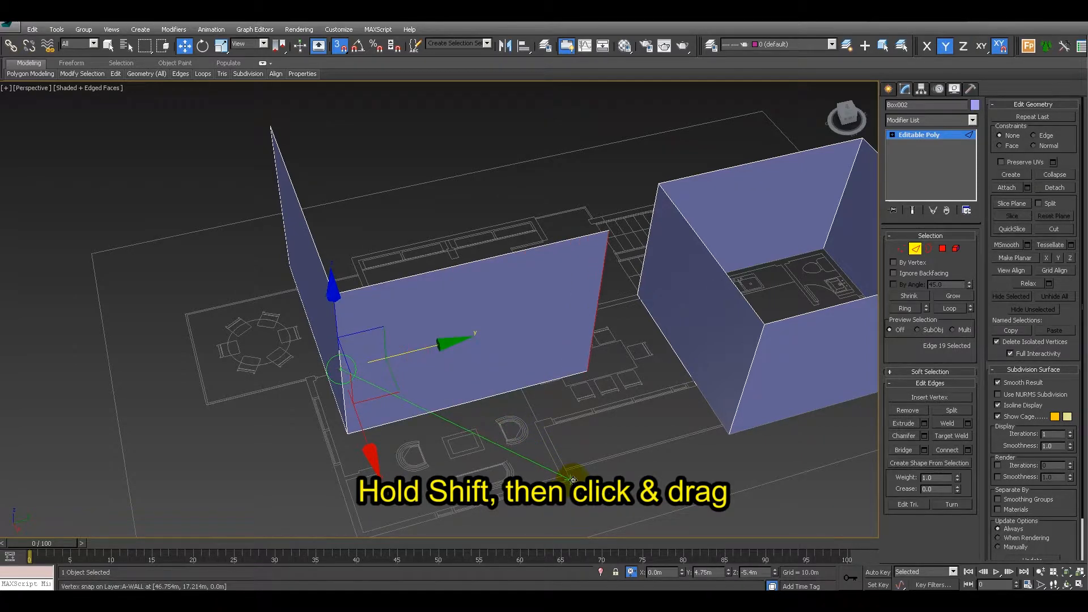
# Continue the upper wall from its open edge along X, Y and X, following the plan up to the wall box's corner.
pyautogui.keyDown('alt'); pyautogui.moveTo(639, 440); pyautogui.dragTo(535, 353, button='middle'); pyautogui.keyUp('alt')
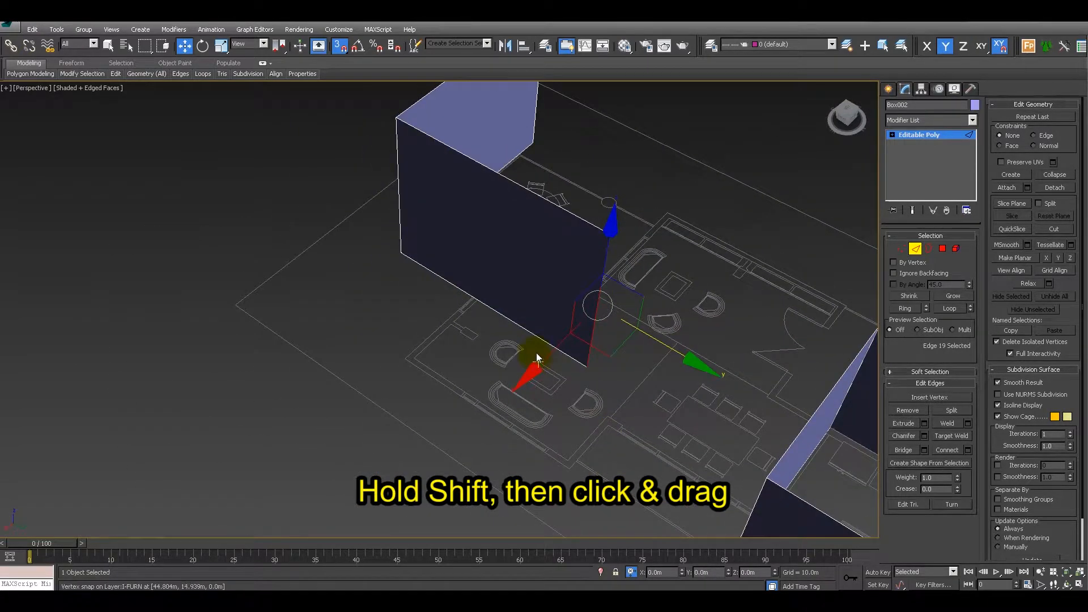
pyautogui.keyDown('shift'); pyautogui.moveTo(547, 355); pyautogui.dragTo(608, 427); pyautogui.keyUp('shift')
pyautogui.moveTo(609, 427)
pyautogui.keyDown('alt'); pyautogui.mouseDown(button='middle')
pyautogui.moveTo(599, 419)
pyautogui.moveTo(702, 363)
pyautogui.moveTo(651, 308)
pyautogui.mouseUp(button='middle'); pyautogui.keyUp('alt')
pyautogui.keyDown('shift'); pyautogui.moveTo(615, 262); pyautogui.dragTo(702, 461); pyautogui.keyUp('shift')
pyautogui.keyDown('alt'); pyautogui.moveTo(712, 397); pyautogui.dragTo(661, 339, button='middle'); pyautogui.keyUp('alt')
pyautogui.keyDown('shift'); pyautogui.moveTo(663, 340); pyautogui.dragTo(663, 388); pyautogui.keyUp('shift')
# Wrap the upper wall around the wall box along Y, X and back along Y past the staircase.
pyautogui.keyDown('alt'); pyautogui.moveTo(663, 389); pyautogui.dragTo(567, 330, button='middle'); pyautogui.keyUp('alt')
pyautogui.moveTo(567, 329)
pyautogui.keyDown('shift'); pyautogui.mouseDown()
pyautogui.moveTo(765, 442)
pyautogui.moveTo(748, 454)
pyautogui.mouseUp(); pyautogui.keyUp('shift')
pyautogui.moveTo(748, 454)
pyautogui.keyDown('alt'); pyautogui.mouseDown(button='middle')
pyautogui.moveTo(580, 444)
pyautogui.moveTo(505, 384)
pyautogui.mouseUp(button='middle'); pyautogui.keyUp('alt')
pyautogui.moveTo(488, 383)
pyautogui.keyDown('shift'); pyautogui.mouseDown()
pyautogui.moveTo(758, 391)
pyautogui.moveTo(782, 425)
pyautogui.mouseUp(); pyautogui.keyUp('shift')
pyautogui.moveTo(781, 425)
pyautogui.keyDown('alt'); pyautogui.mouseDown(button='middle')
pyautogui.moveTo(718, 430)
pyautogui.moveTo(789, 406)
pyautogui.moveTo(582, 486)
pyautogui.mouseUp(button='middle'); pyautogui.keyUp('alt')
pyautogui.moveTo(492, 474)
pyautogui.keyDown('shift'); pyautogui.mouseDown()
pyautogui.moveTo(673, 387)
pyautogui.moveTo(699, 355)
pyautogui.moveTo(705, 426)
pyautogui.mouseUp(); pyautogui.keyUp('shift')
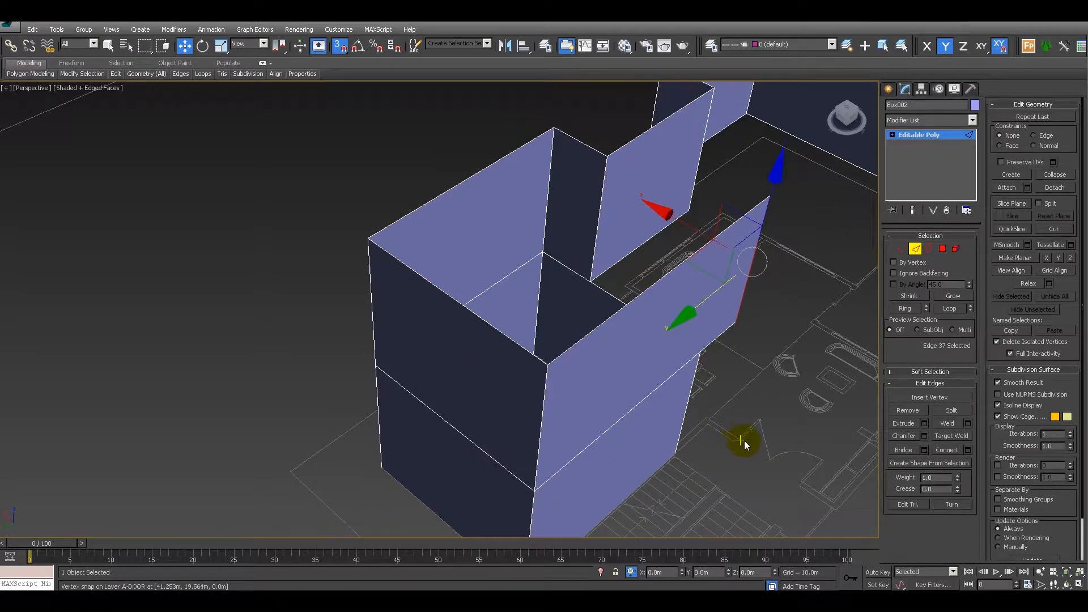
# Extend the open wall edge along X beside the staircase, and along Y over the lounge to its outer corner.
pyautogui.moveTo(746, 444); pyautogui.dragTo(603, 452, button='middle')
pyautogui.moveTo(568, 242)
pyautogui.keyDown('shift'); pyautogui.mouseDown()
pyautogui.moveTo(632, 397)
pyautogui.moveTo(720, 517)
pyautogui.mouseUp(); pyautogui.keyUp('shift')
pyautogui.moveTo(728, 515)
pyautogui.mouseDown(button='middle')
pyautogui.moveTo(671, 446)
pyautogui.moveTo(516, 378)
pyautogui.mouseUp(button='middle')
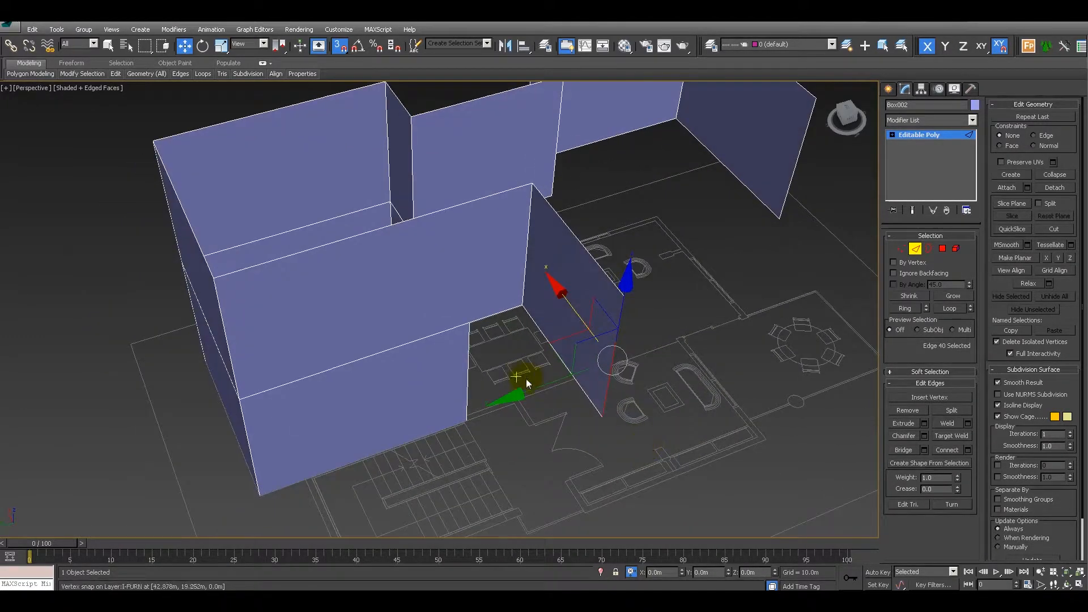
pyautogui.keyDown('shift'); pyautogui.moveTo(550, 387); pyautogui.dragTo(796, 449); pyautogui.keyUp('shift')
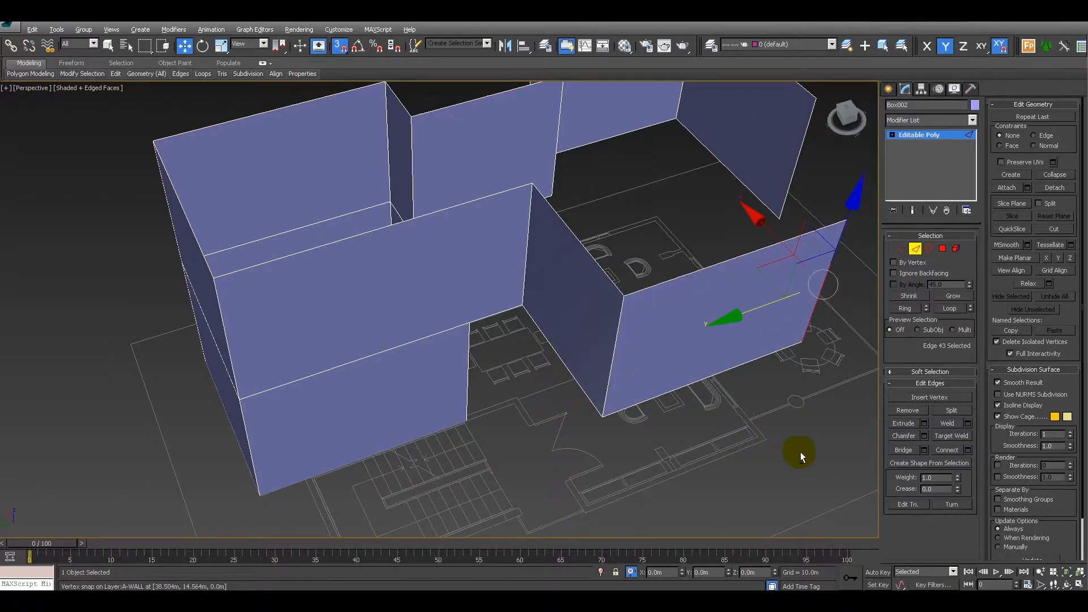
# Extend the open edge along X and Y around the lounge corner to close the outline at the first upper wall face.
pyautogui.scroll(5, 797, 405)
pyautogui.moveTo(797, 405); pyautogui.dragTo(576, 488, button='middle')
pyautogui.moveTo(647, 345)
pyautogui.keyDown('shift'); pyautogui.mouseDown()
pyautogui.moveTo(679, 444)
pyautogui.moveTo(627, 447)
pyautogui.mouseUp(); pyautogui.keyUp('shift')
pyautogui.scroll(4, 678, 445)
pyautogui.moveTo(709, 445); pyautogui.dragTo(627, 447, button='middle')
pyautogui.scroll(-2, 626, 447)
pyautogui.moveTo(627, 447)
pyautogui.keyDown('shift'); pyautogui.mouseDown()
pyautogui.moveTo(716, 413)
pyautogui.moveTo(753, 289)
pyautogui.moveTo(794, 211)
pyautogui.moveTo(695, 250)
pyautogui.mouseUp(); pyautogui.keyUp('shift')
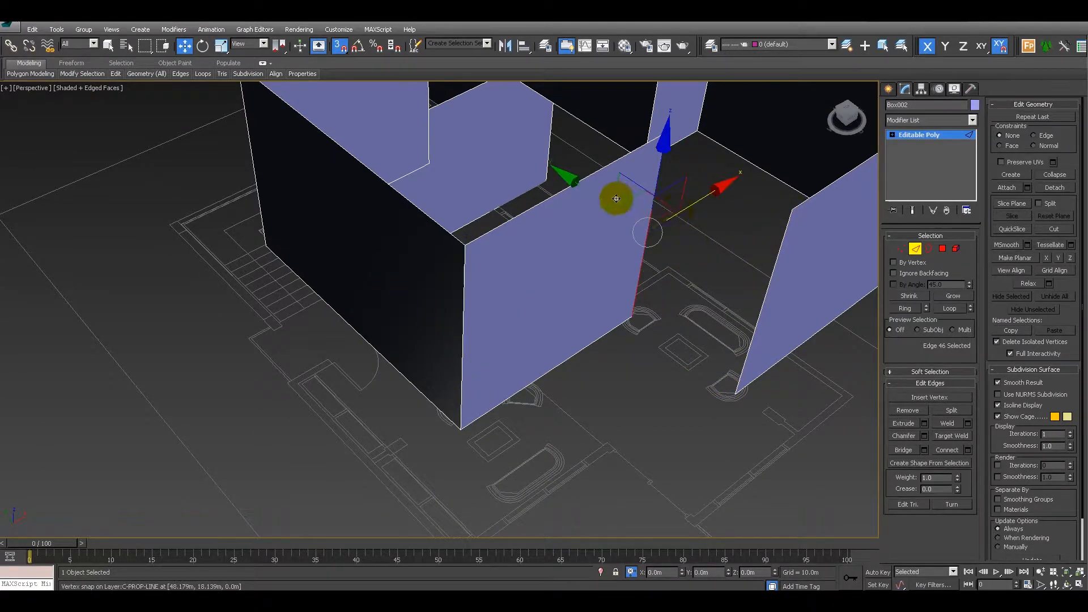
pyautogui.moveTo(598, 201)
pyautogui.keyDown('shift'); pyautogui.mouseDown()
pyautogui.moveTo(724, 345)
pyautogui.moveTo(735, 396)
pyautogui.moveTo(776, 231)
pyautogui.moveTo(793, 211)
pyautogui.mouseUp(); pyautogui.keyUp('shift')
pyautogui.moveTo(789, 307)
pyautogui.keyDown('alt'); pyautogui.mouseDown(button='middle')
pyautogui.moveTo(749, 307)
pyautogui.moveTo(823, 308)
pyautogui.moveTo(660, 333)
pyautogui.moveTo(728, 365)
pyautogui.moveTo(631, 352)
pyautogui.moveTo(665, 343)
pyautogui.moveTo(693, 345)
pyautogui.moveTo(539, 367)
pyautogui.mouseUp(button='middle'); pyautogui.keyUp('alt')
pyautogui.scroll(-4, 626, 355)
pyautogui.moveTo(434, 373); pyautogui.dragTo(454, 373, button='middle')
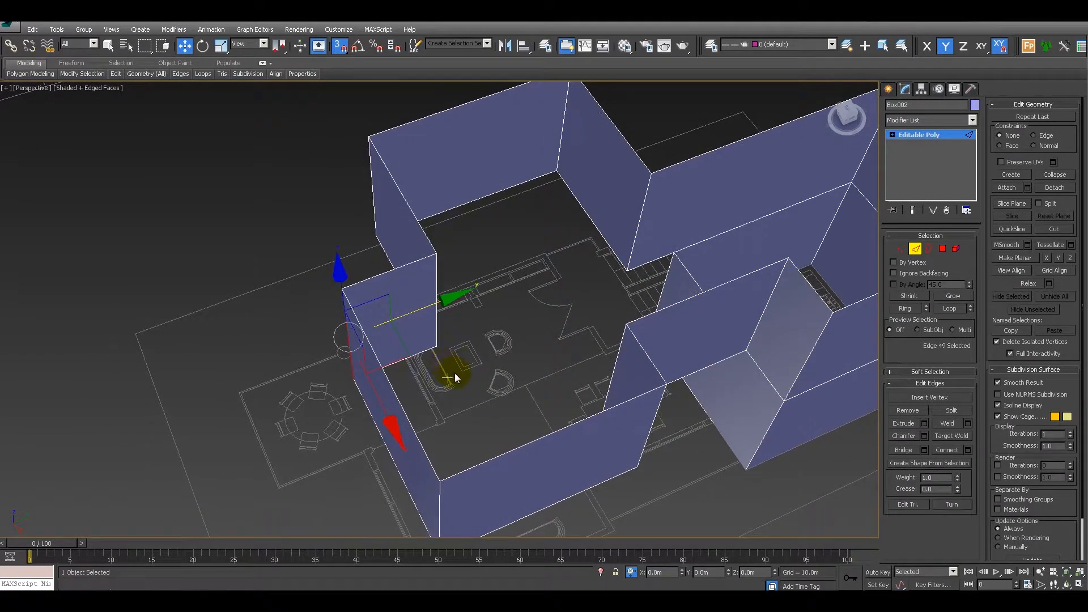
# Weld the overlapping vertices at the corner where the upper wall outline closes.
pyautogui.press('1')
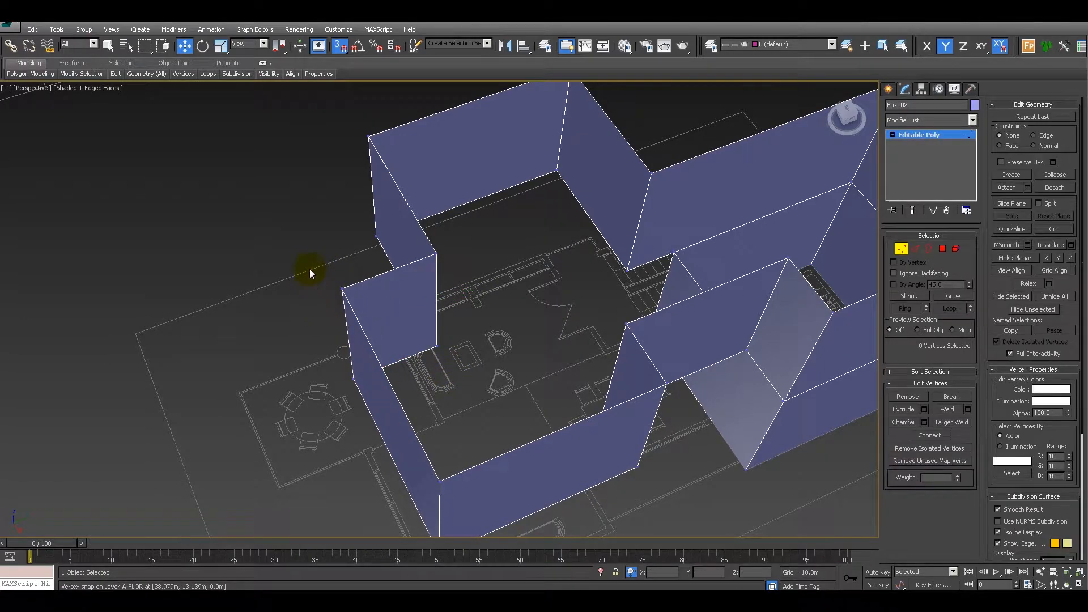
pyautogui.moveTo(381, 315); pyautogui.dragTo(381, 315)
pyautogui.moveTo(374, 408); pyautogui.dragTo(374, 408)
pyautogui.keyDown('alt'); pyautogui.moveTo(335, 406); pyautogui.dragTo(376, 376, button='middle'); pyautogui.keyUp('alt')
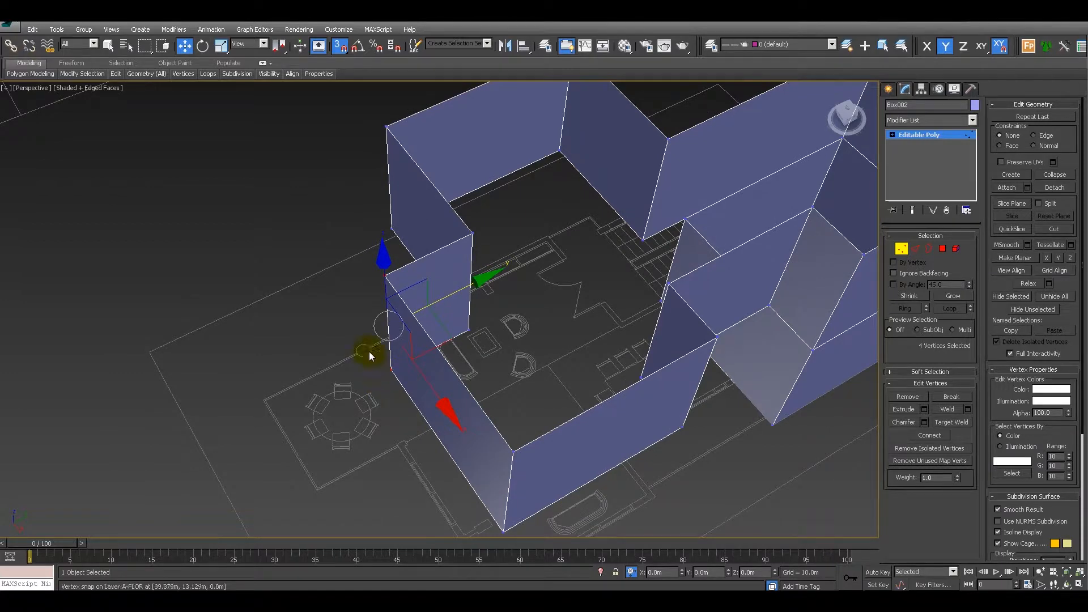
pyautogui.moveTo(360, 249); pyautogui.dragTo(450, 437)
pyautogui.rightClick(518, 360)
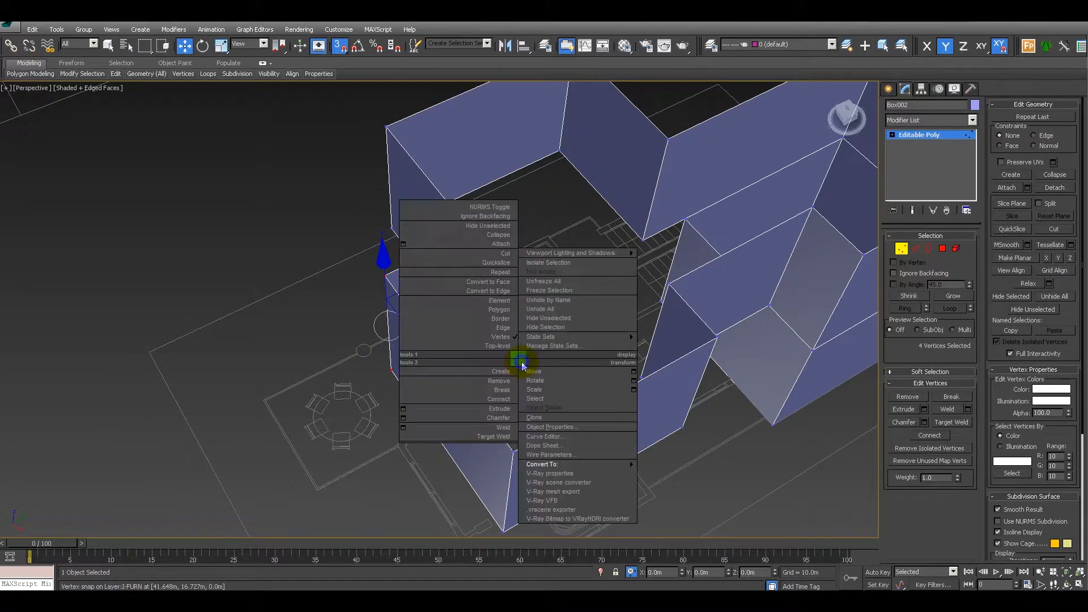
pyautogui.click(484, 429)
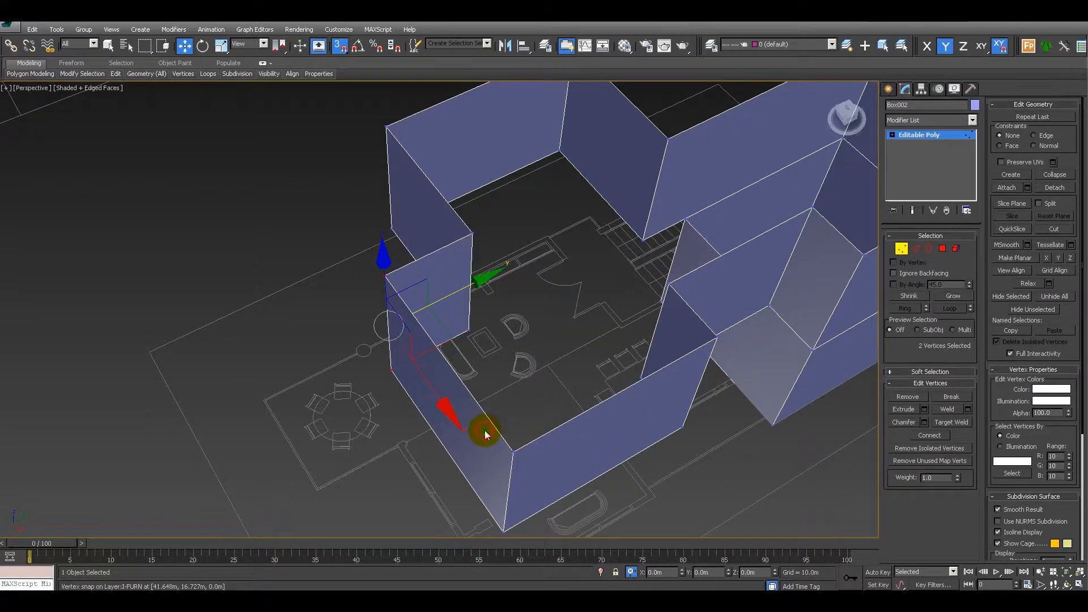
# Check the upper wall outline as a single element by selecting it, and return to the object level.
pyautogui.click(901, 251)
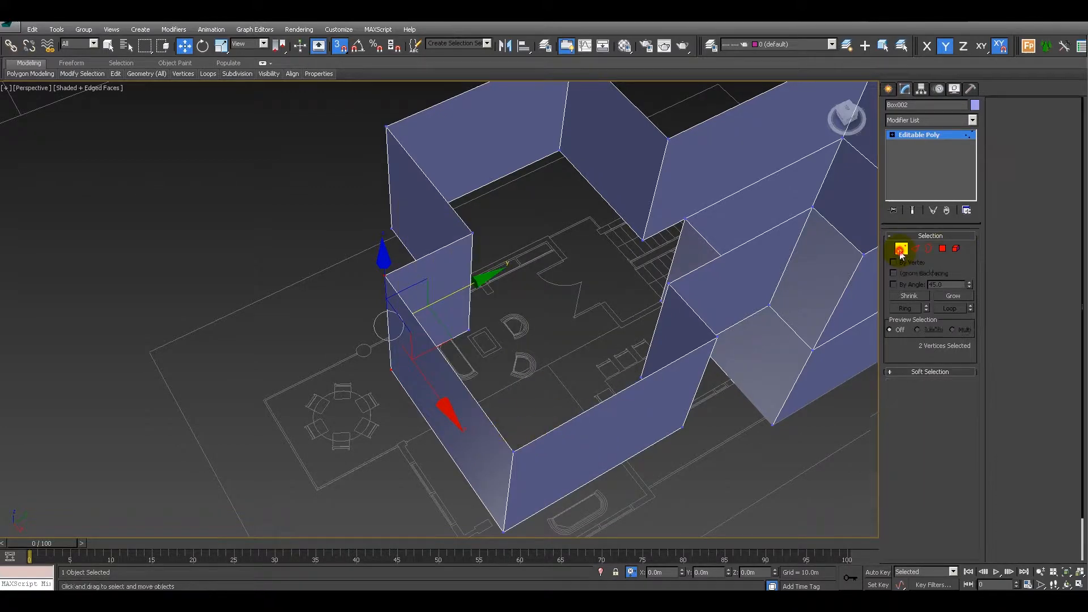
pyautogui.rightClick(559, 372)
pyautogui.click(631, 369)
pyautogui.click(956, 249)
pyautogui.click(769, 190)
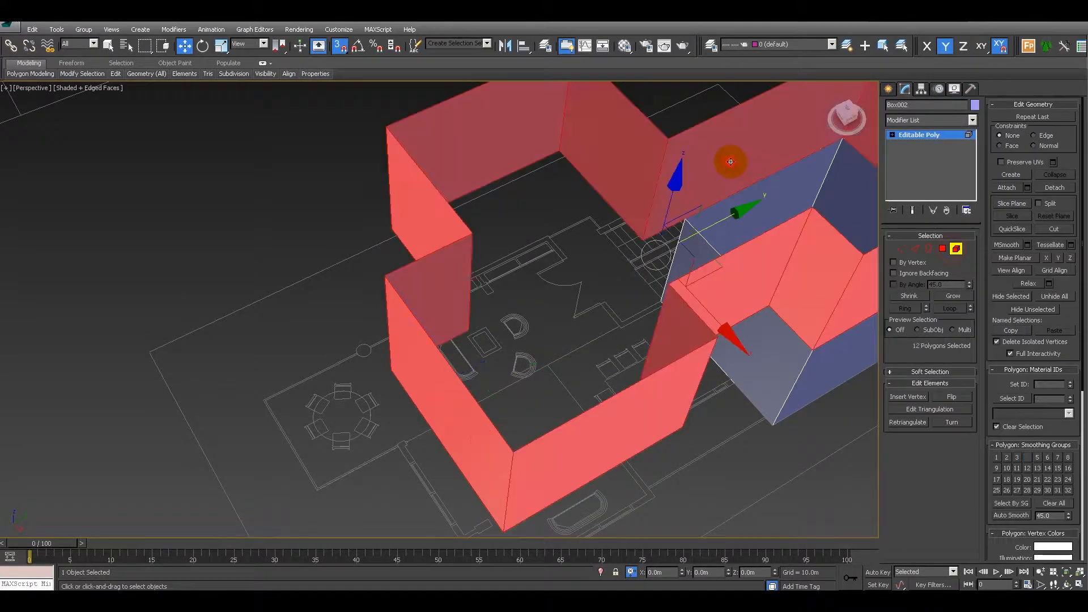
pyautogui.keyDown('alt'); pyautogui.moveTo(711, 333); pyautogui.dragTo(668, 304, button='middle'); pyautogui.keyUp('alt')
pyautogui.click(956, 250)
# Clone the walls in place as an instance and offset it 30 m along X, onto the next floor plan.
pyautogui.scroll(-5, 677, 326)
pyautogui.keyDown('alt'); pyautogui.moveTo(632, 346); pyautogui.dragTo(531, 370, button='middle'); pyautogui.keyUp('alt')
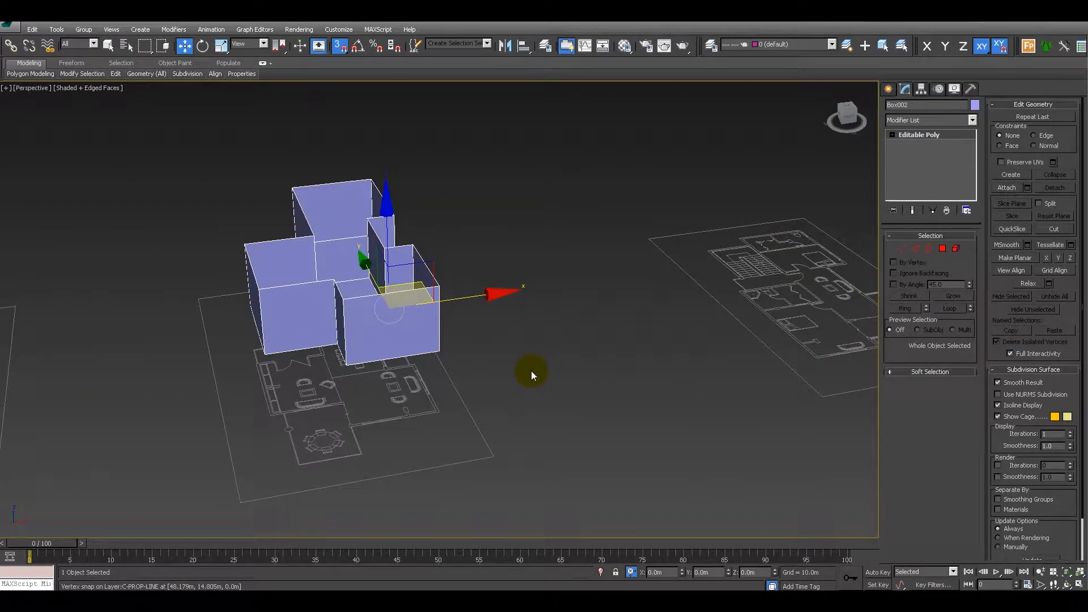
pyautogui.hotkey('ctrl', 'v')
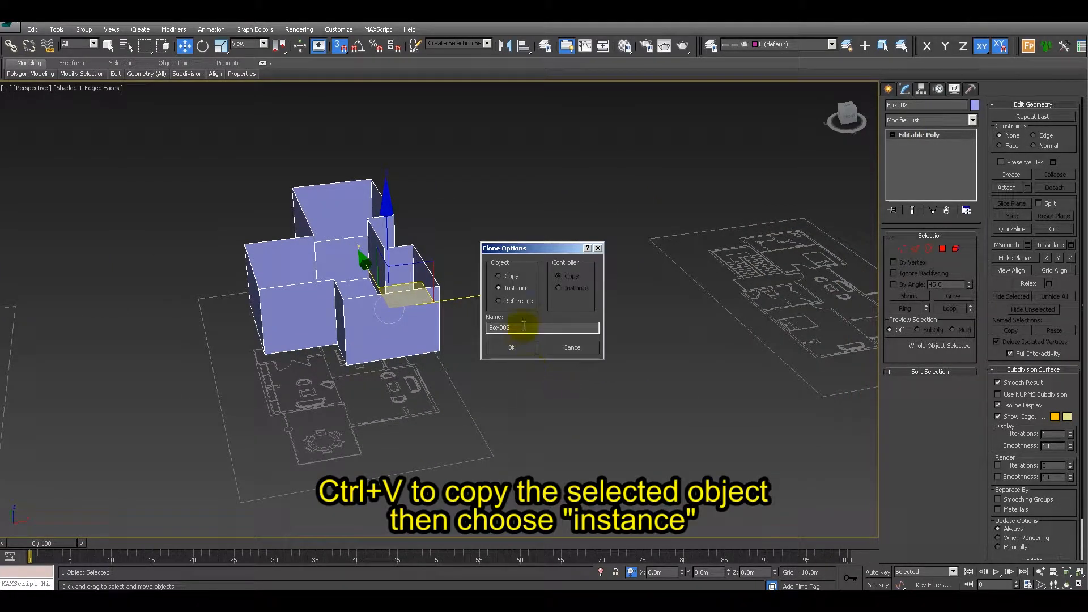
pyautogui.click(527, 348)
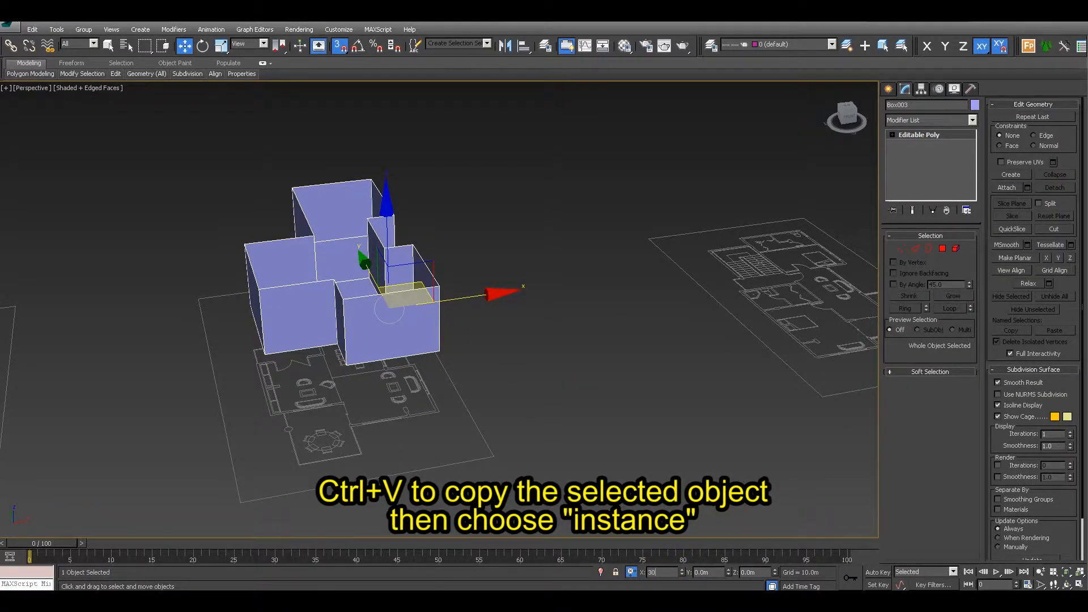
pyautogui.write('30')
pyautogui.press('Return')
pyautogui.moveTo(687, 420); pyautogui.dragTo(571, 370, button='middle')
# Clone the end wall face of the instanced walls upward in Z as an element.
pyautogui.click(942, 249)
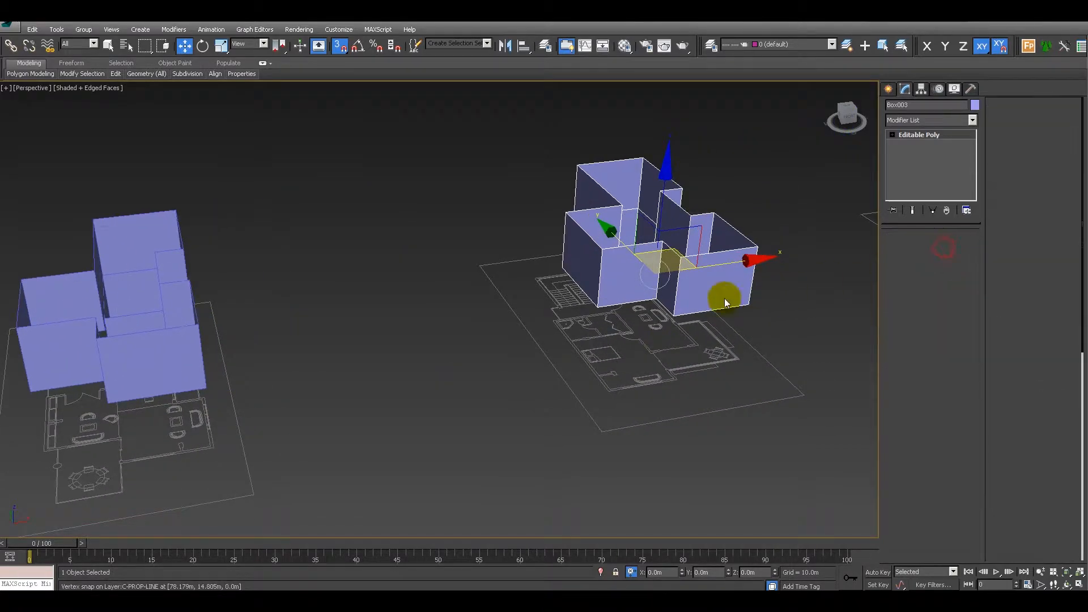
pyautogui.rightClick(706, 304)
pyautogui.press('q')
pyautogui.click(716, 288)
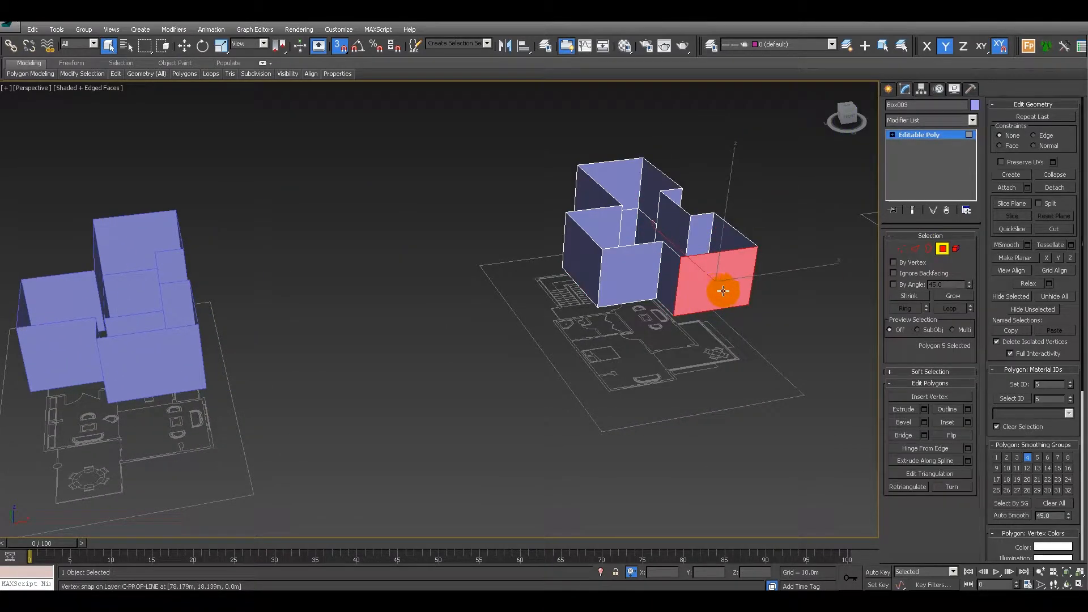
pyautogui.scroll(3, 723, 290)
pyautogui.press('w')
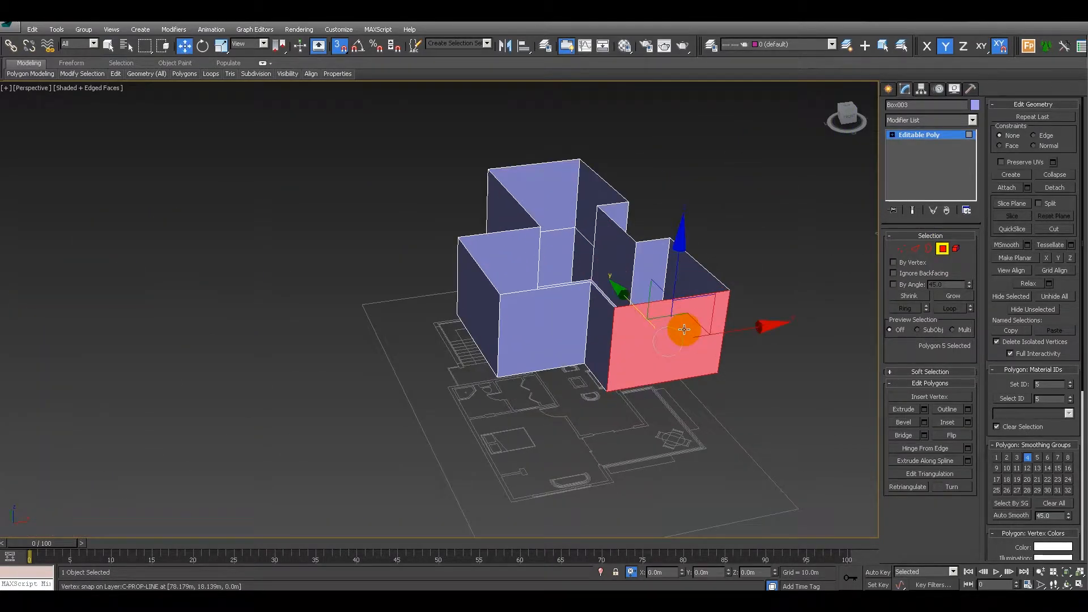
pyautogui.click(680, 262)
pyautogui.keyDown('shift'); pyautogui.moveTo(691, 165); pyautogui.dragTo(739, 300); pyautogui.keyUp('shift')
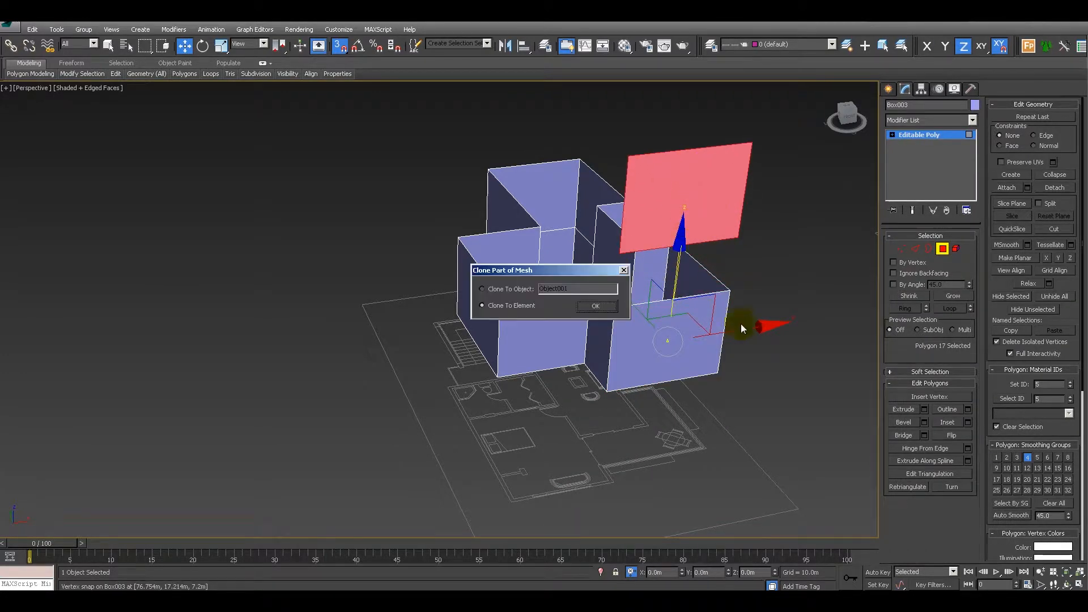
pyautogui.click(594, 306)
# Snap the cloned face's base to the wall top in Z and align it along Y with the plan's wall.
pyautogui.keyDown('alt'); pyautogui.moveTo(627, 328); pyautogui.dragTo(652, 330, button='middle'); pyautogui.keyUp('alt')
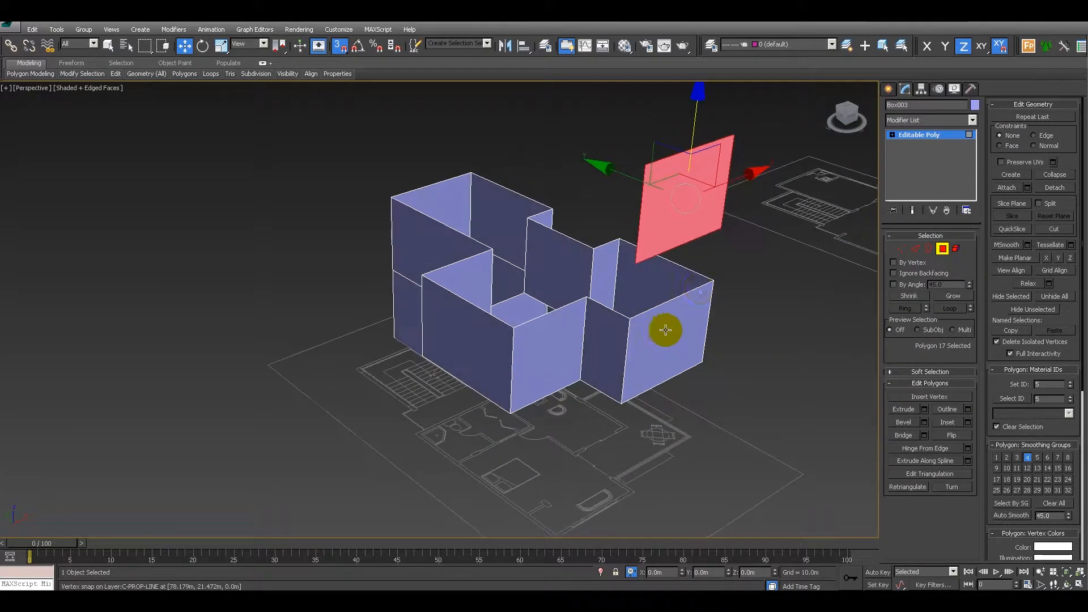
pyautogui.press('space')
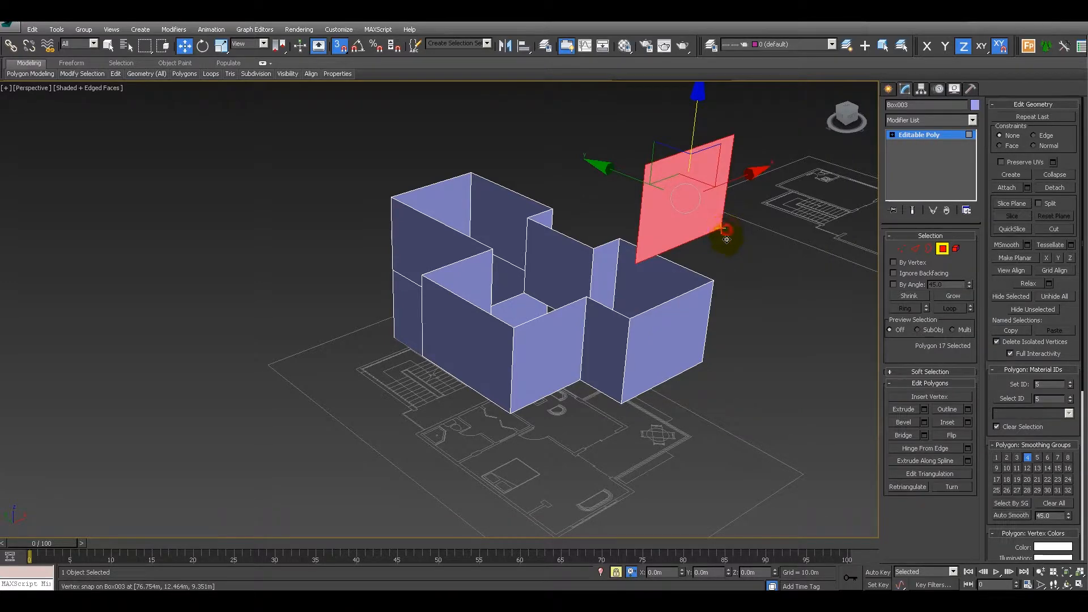
pyautogui.moveTo(726, 231); pyautogui.dragTo(711, 275)
pyautogui.keyDown('alt'); pyautogui.moveTo(803, 318); pyautogui.dragTo(733, 355, button='middle'); pyautogui.keyUp('alt')
pyautogui.moveTo(687, 248); pyautogui.dragTo(708, 417)
pyautogui.keyDown('alt'); pyautogui.moveTo(708, 416); pyautogui.dragTo(626, 394, button='middle'); pyautogui.keyUp('alt')
# Select the cloned face's outer vertical edge and snap it along X to the plan's wall corner.
pyautogui.press('2')
pyautogui.press('space')
pyautogui.click(670, 297)
pyautogui.moveTo(660, 384); pyautogui.dragTo(540, 402)
# Extend that edge along Y to the rear wall block, and along X to the block's outer wall.
pyautogui.keyDown('alt'); pyautogui.moveTo(650, 382); pyautogui.dragTo(551, 372, button='middle'); pyautogui.keyUp('alt')
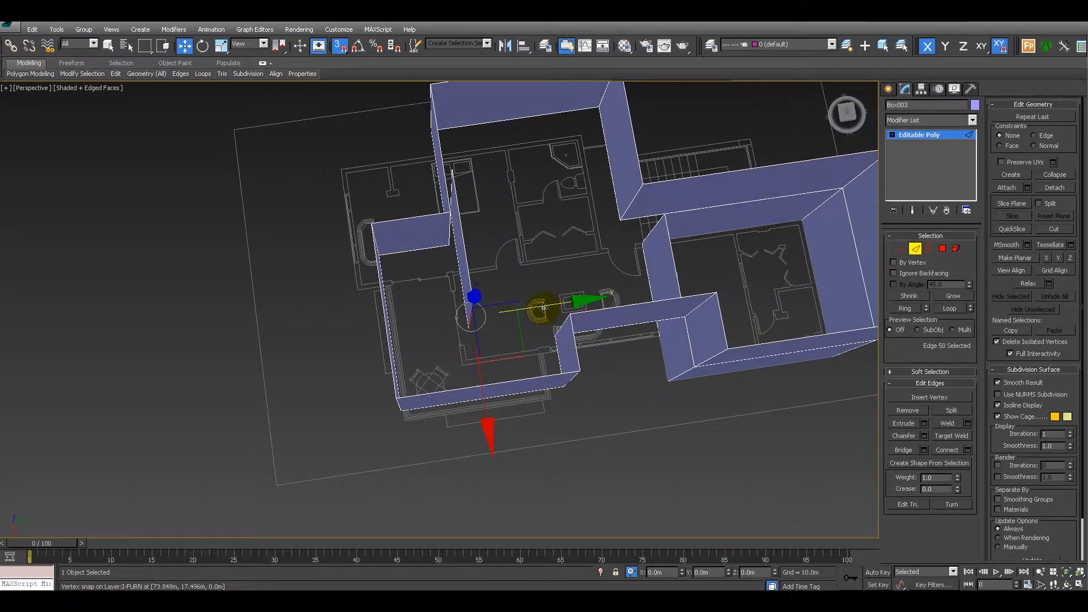
pyautogui.keyDown('shift'); pyautogui.moveTo(543, 308); pyautogui.dragTo(714, 294); pyautogui.keyUp('shift')
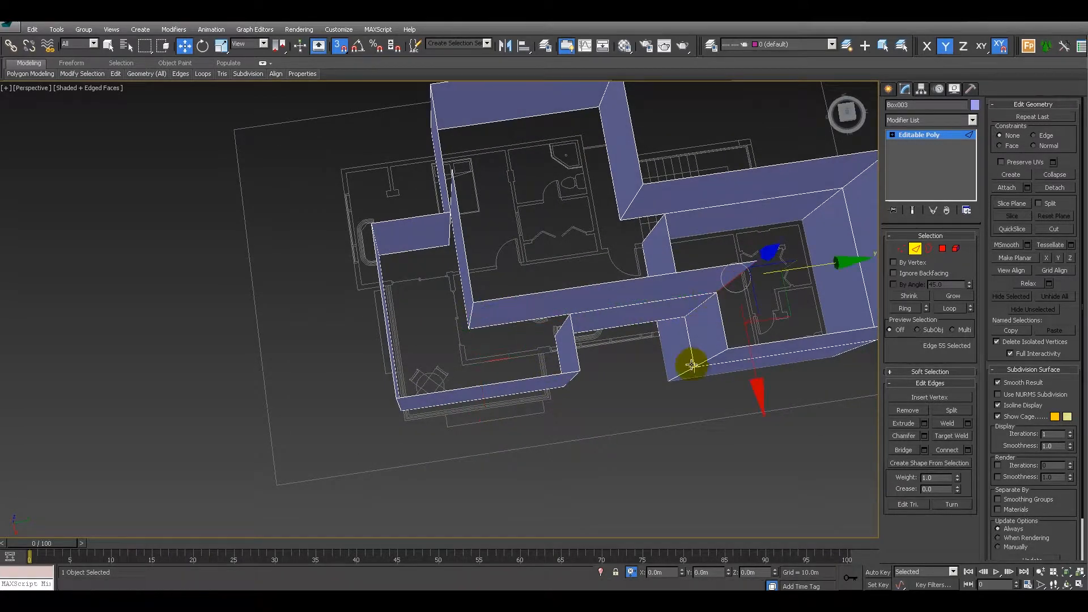
pyautogui.keyDown('alt'); pyautogui.moveTo(691, 364); pyautogui.dragTo(703, 338, button='middle'); pyautogui.keyUp('alt')
pyautogui.keyDown('shift'); pyautogui.moveTo(772, 333); pyautogui.dragTo(745, 360); pyautogui.keyUp('shift')
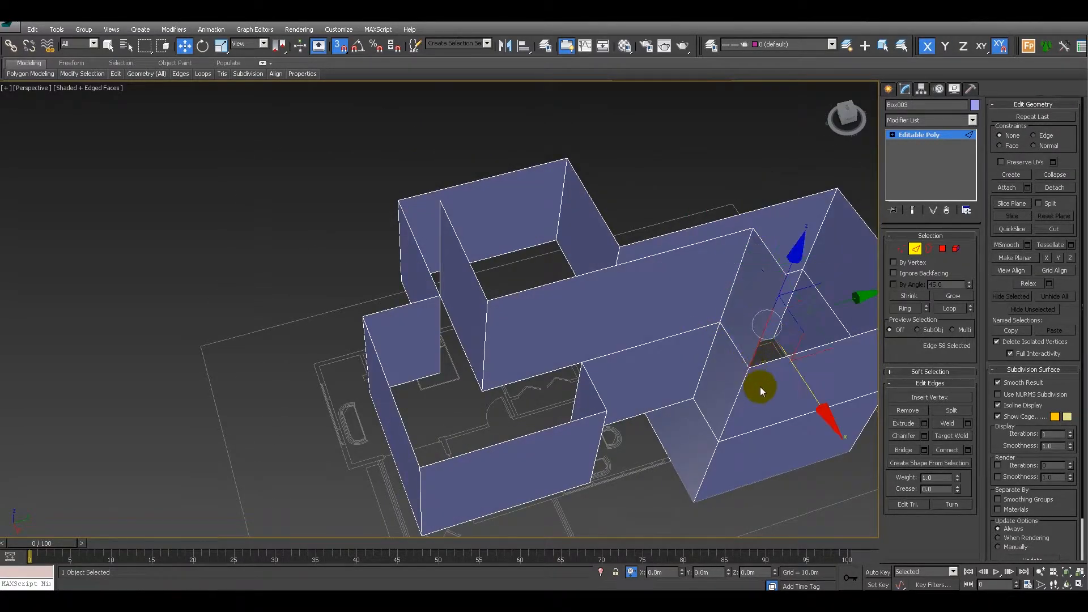
# Extend the selected vertical edge through three more wall segments, alternating along Y and X to the plan's wall corners.
pyautogui.moveTo(760, 388); pyautogui.dragTo(610, 409, button='middle')
pyautogui.keyDown('shift'); pyautogui.moveTo(694, 321); pyautogui.dragTo(790, 347); pyautogui.keyUp('shift')
pyautogui.keyDown('alt'); pyautogui.moveTo(789, 347); pyautogui.dragTo(661, 394, button='middle'); pyautogui.keyUp('alt')
pyautogui.keyDown('shift'); pyautogui.moveTo(661, 394); pyautogui.dragTo(769, 312); pyautogui.keyUp('shift')
pyautogui.keyDown('alt'); pyautogui.moveTo(770, 311); pyautogui.dragTo(496, 403, button='middle'); pyautogui.keyUp('alt')
pyautogui.keyDown('shift'); pyautogui.moveTo(499, 374); pyautogui.dragTo(722, 284); pyautogui.keyUp('shift')
pyautogui.keyDown('alt'); pyautogui.moveTo(751, 311); pyautogui.dragTo(609, 324, button='middle'); pyautogui.keyUp('alt')
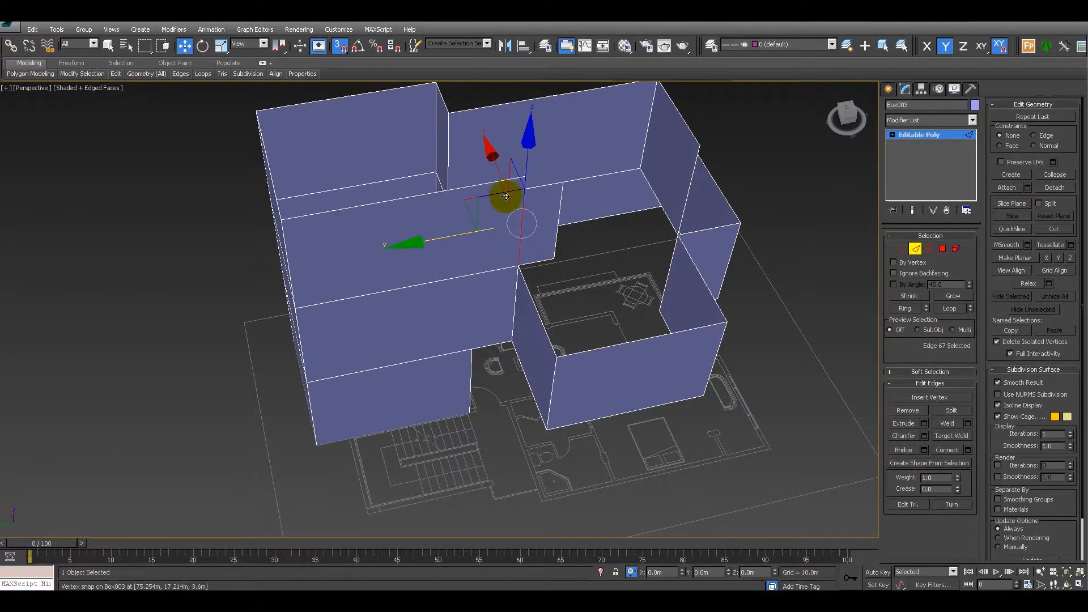
# Continue the wall from its end edge along X to the lower wall's corner, along Y, and again along X.
pyautogui.keyDown('shift'); pyautogui.moveTo(500, 173); pyautogui.dragTo(558, 355); pyautogui.keyUp('shift')
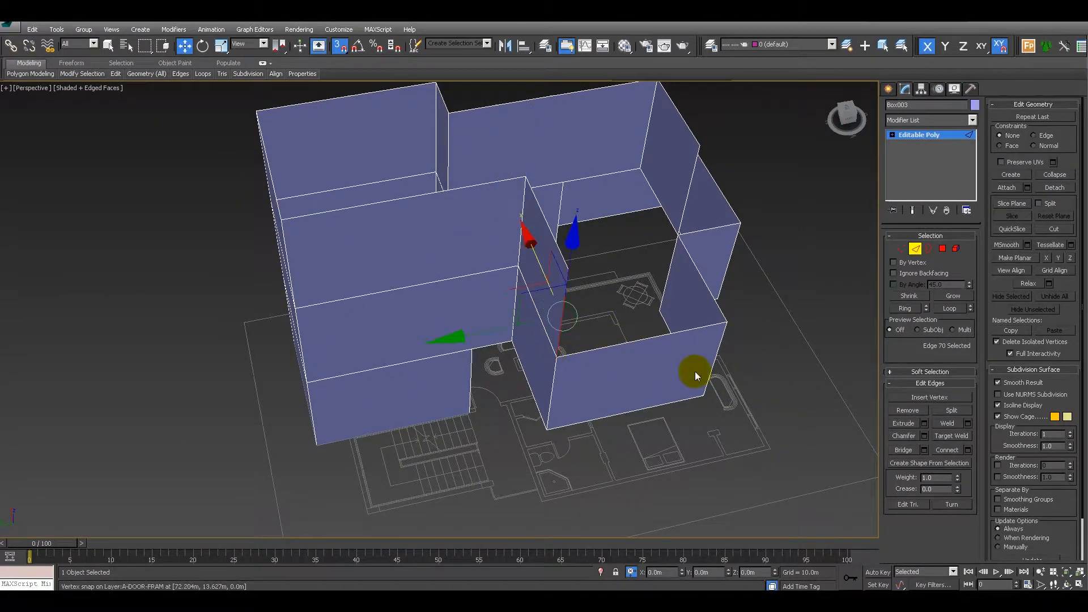
pyautogui.keyDown('shift'); pyautogui.moveTo(498, 328); pyautogui.dragTo(774, 447); pyautogui.keyUp('shift')
pyautogui.keyDown('alt'); pyautogui.moveTo(800, 405); pyautogui.dragTo(546, 345, button='middle'); pyautogui.keyUp('alt')
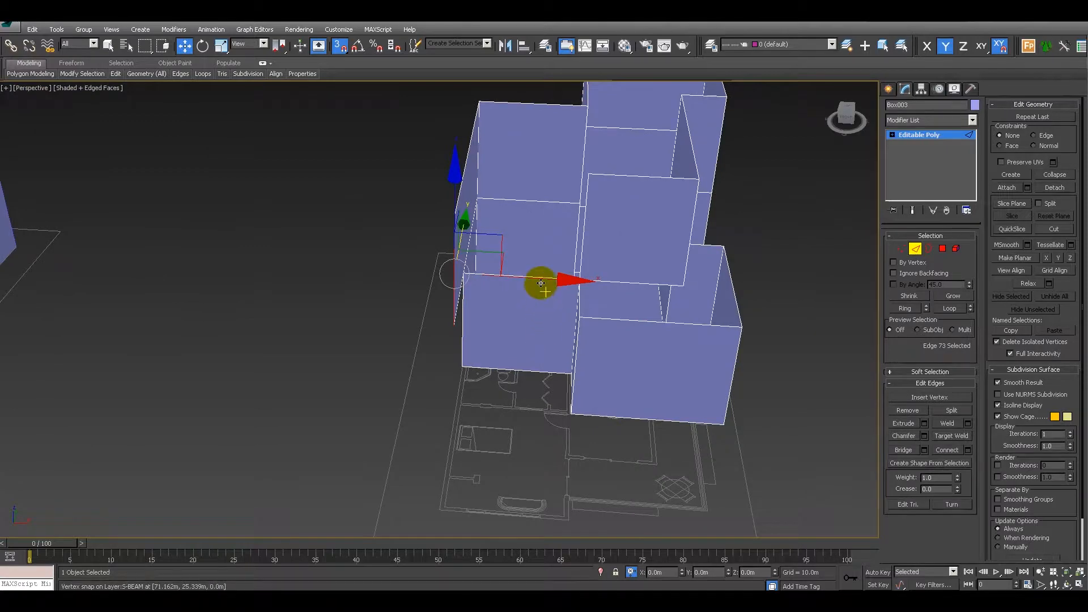
pyautogui.keyDown('alt'); pyautogui.moveTo(578, 507); pyautogui.dragTo(594, 436, button='middle'); pyautogui.keyUp('alt')
pyautogui.moveTo(663, 272); pyautogui.dragTo(629, 200, button='middle')
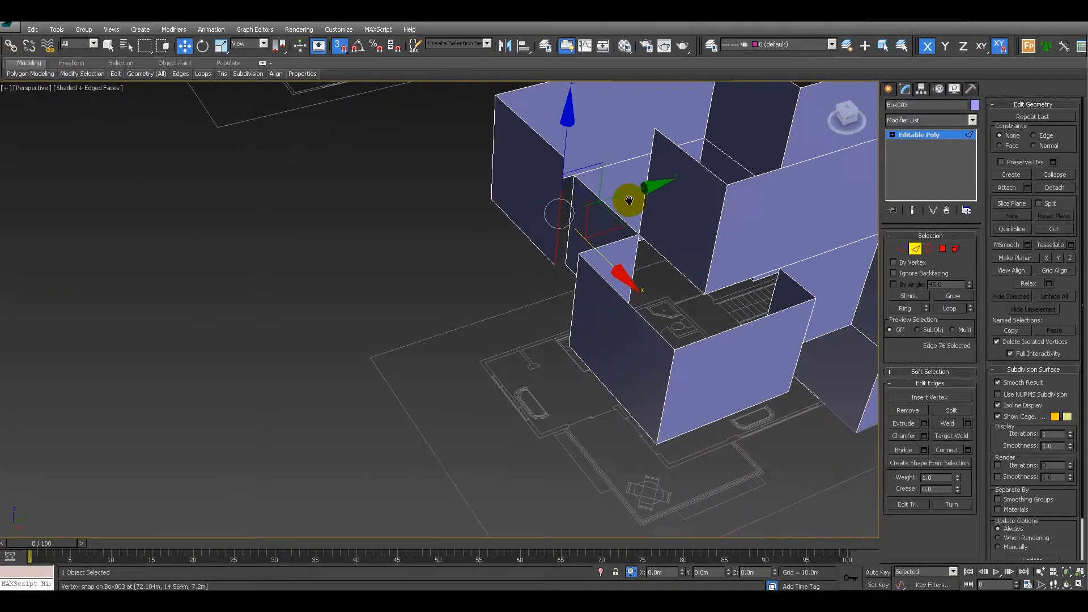
# Extend the wall's end edge along Y to the wall corner on the plan.
pyautogui.keyDown('shift'); pyautogui.moveTo(630, 194); pyautogui.dragTo(553, 417); pyautogui.keyUp('shift')
pyautogui.scroll(5, 566, 434)
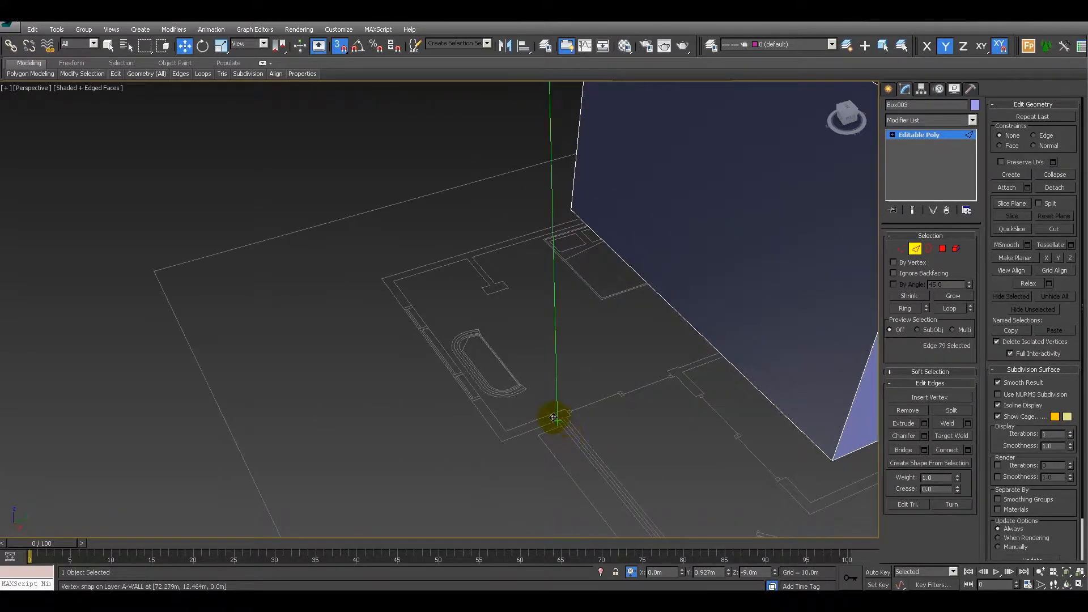
pyautogui.scroll(-6, 587, 434)
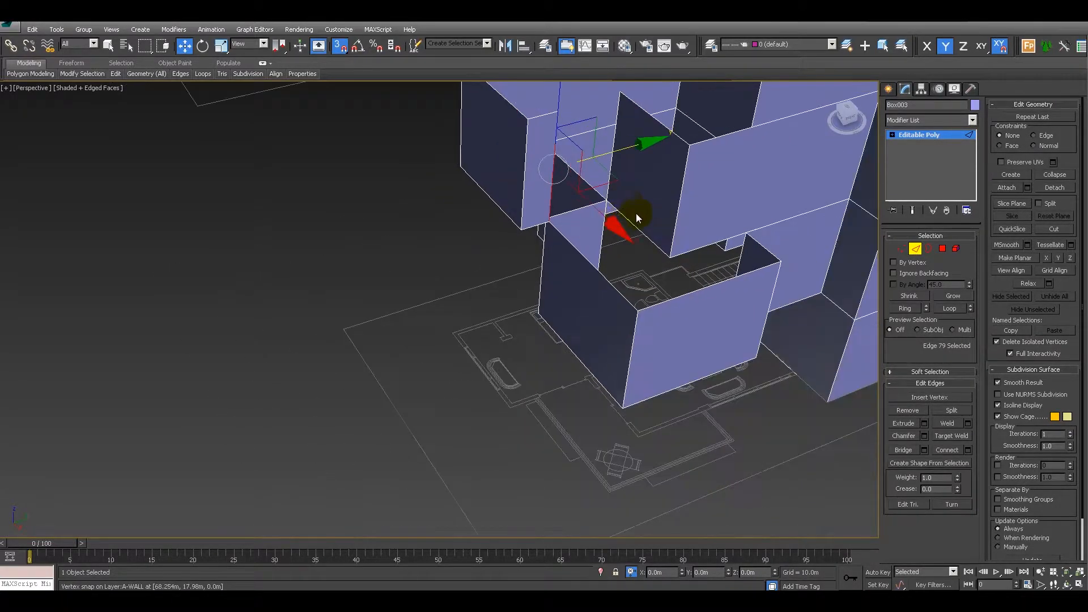
pyautogui.moveTo(626, 245)
pyautogui.mouseDown(button='middle')
pyautogui.moveTo(687, 223)
pyautogui.moveTo(618, 263)
pyautogui.mouseUp(button='middle')
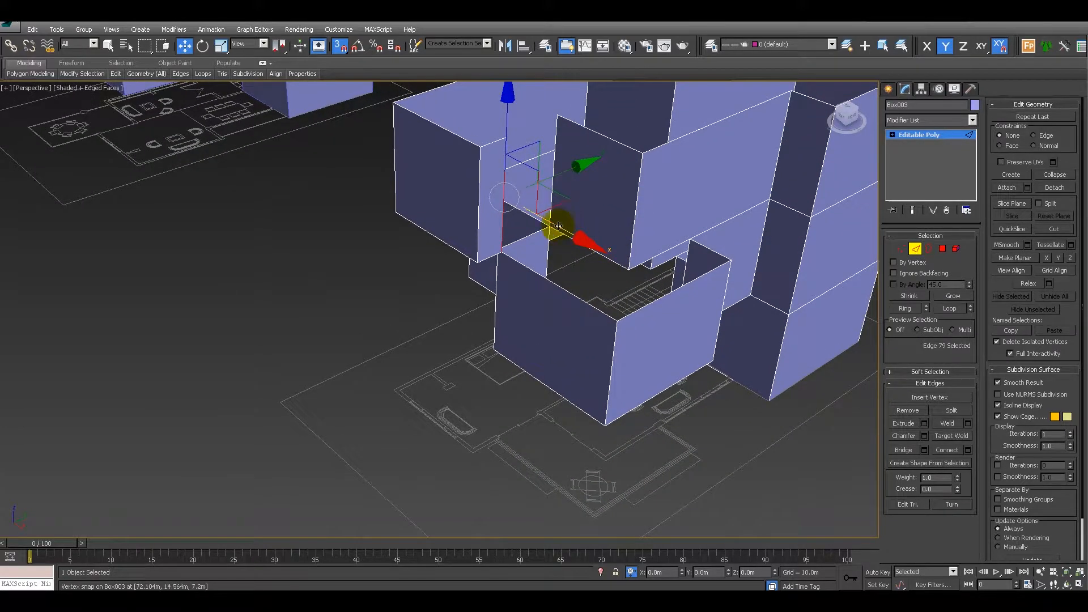
pyautogui.keyDown('shift'); pyautogui.moveTo(557, 225); pyautogui.dragTo(632, 313); pyautogui.keyUp('shift')
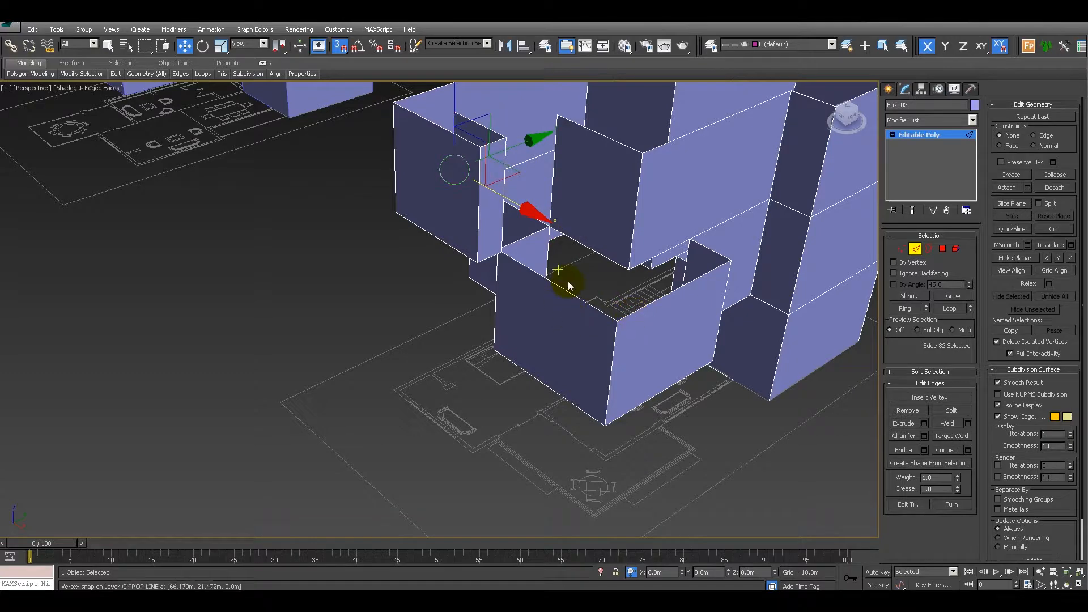
pyautogui.hotkey('ctrl', 'z')
pyautogui.moveTo(578, 201); pyautogui.dragTo(562, 423)
pyautogui.scroll(3, 548, 425)
pyautogui.scroll(2, 560, 415)
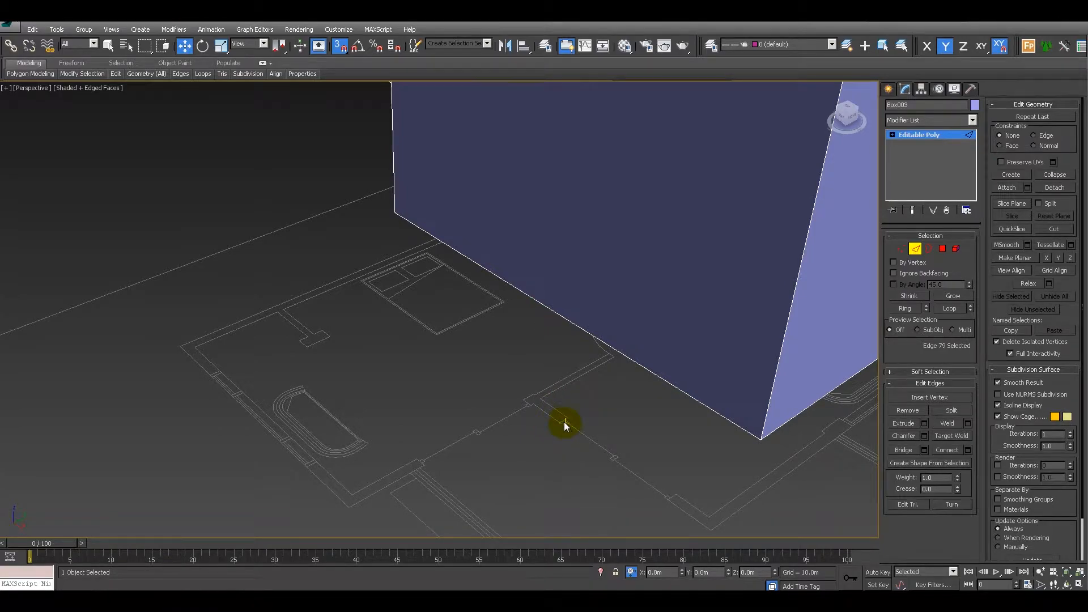
pyautogui.scroll(-3, 563, 422)
pyautogui.scroll(-4, 627, 301)
# Snap the starting wall's open vertical edge along X to the end edge of the extended walls.
pyautogui.moveTo(648, 274); pyautogui.dragTo(561, 296, button='middle')
pyautogui.scroll(4, 555, 294)
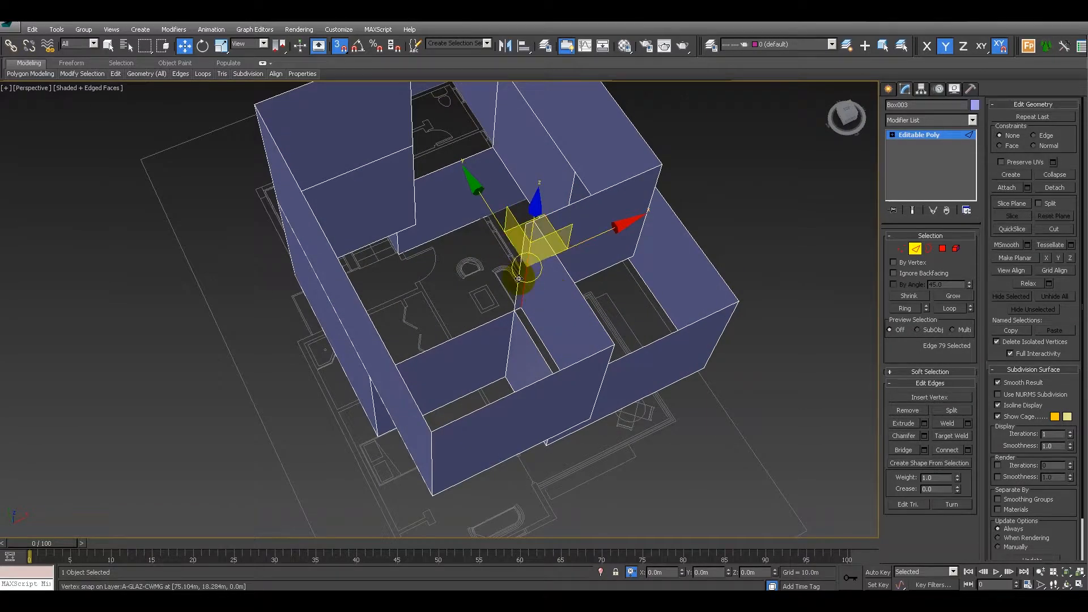
pyautogui.click(518, 278)
pyautogui.moveTo(580, 244); pyautogui.dragTo(536, 221)
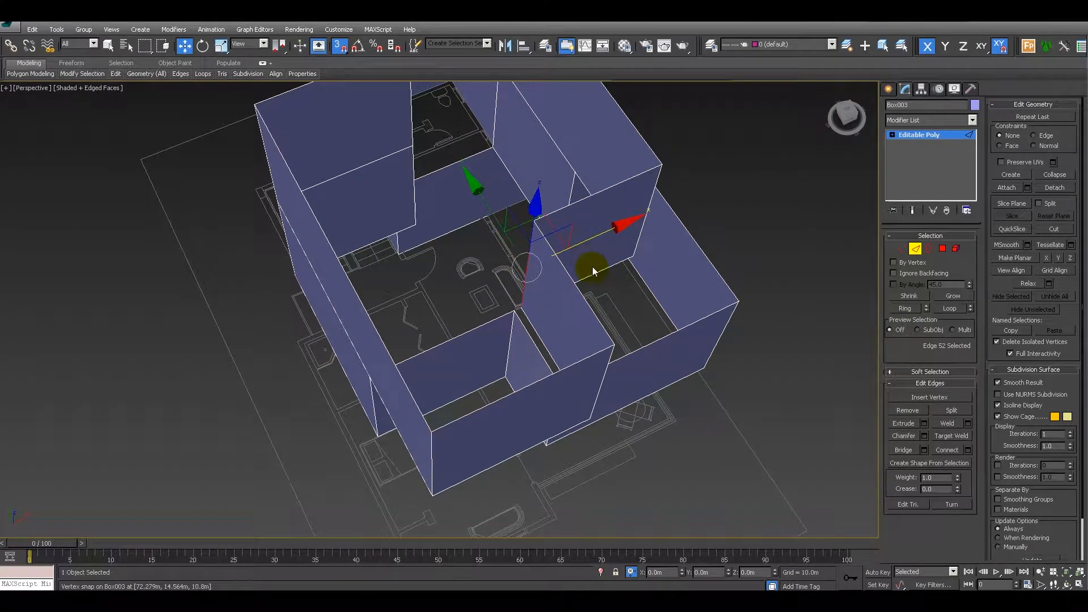
pyautogui.scroll(3, 554, 269)
pyautogui.keyDown('alt'); pyautogui.moveTo(555, 274); pyautogui.dragTo(608, 280, button='middle'); pyautogui.keyUp('alt')
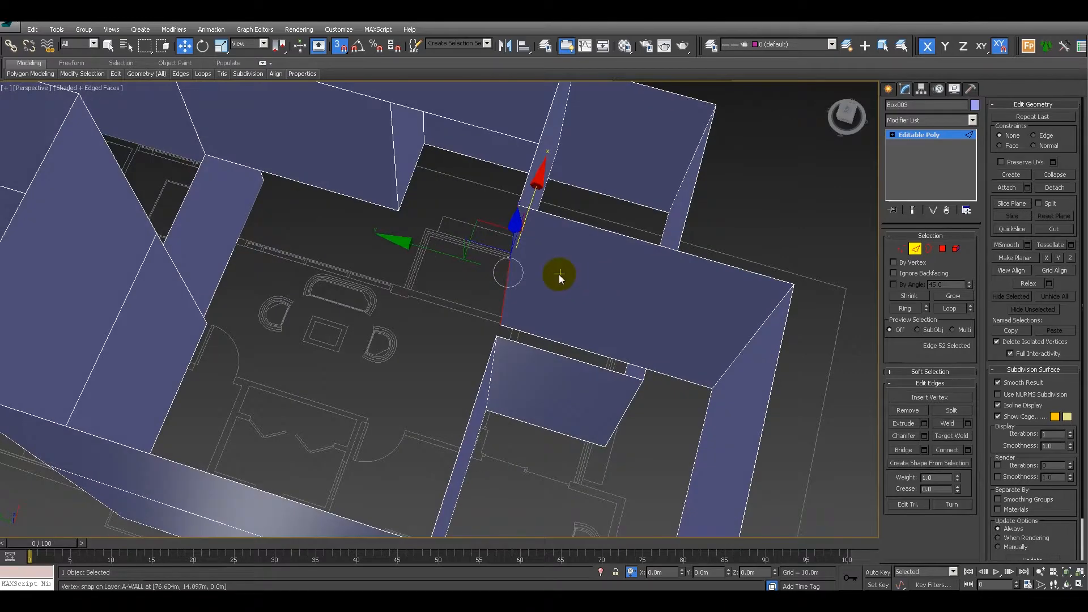
# Select the top and bottom vertices where the two wall ends meet and weld them.
pyautogui.press('1')
pyautogui.moveTo(506, 200); pyautogui.dragTo(546, 221)
pyautogui.keyDown('ctrl'); pyautogui.moveTo(519, 328); pyautogui.dragTo(520, 329); pyautogui.keyUp('ctrl')
pyautogui.rightClick(440, 312)
pyautogui.click(419, 381)
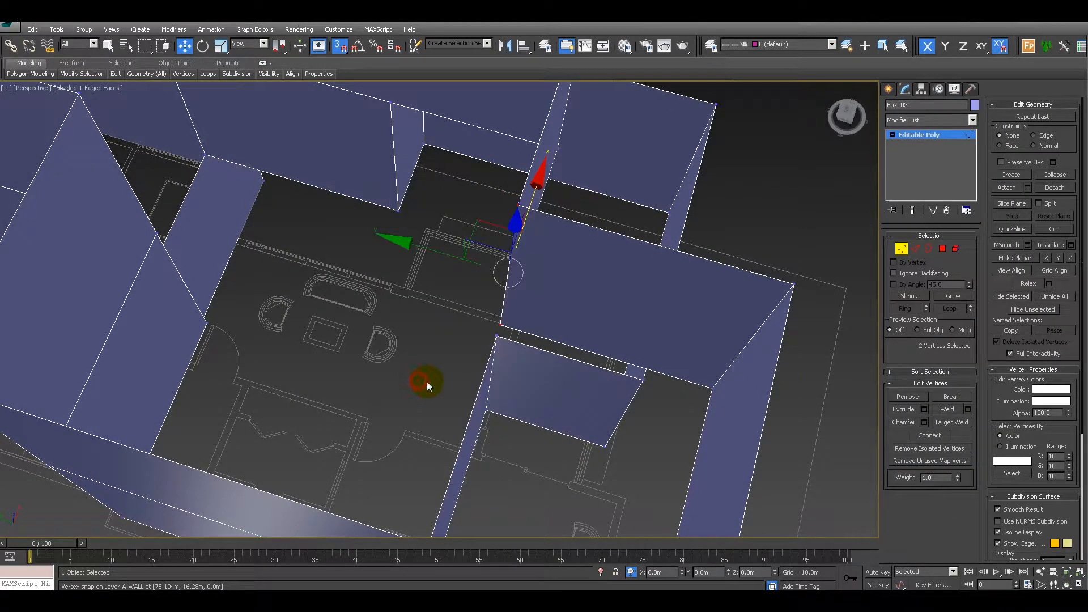
# Leave vertex editing, clone the wall object as an instance, and offset it 30 m along X onto the next plan.
pyautogui.scroll(-3, 508, 340)
pyautogui.moveTo(506, 340); pyautogui.dragTo(415, 281, button='middle')
pyautogui.scroll(-4, 416, 281)
pyautogui.keyDown('alt'); pyautogui.moveTo(461, 326); pyautogui.dragTo(476, 320, button='middle'); pyautogui.keyUp('alt')
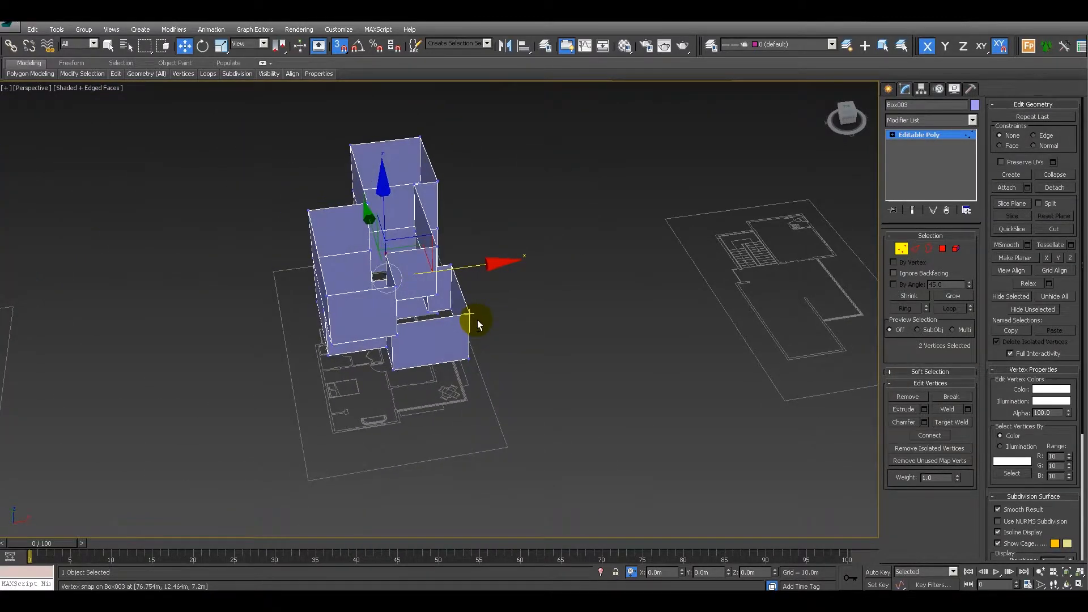
pyautogui.moveTo(529, 325); pyautogui.dragTo(809, 285, button='middle')
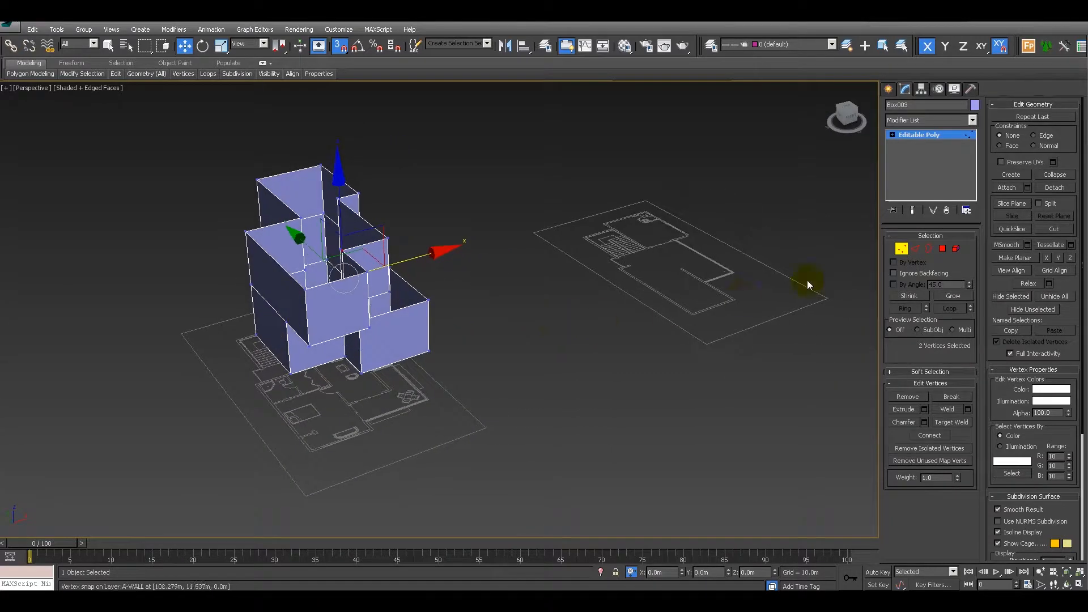
pyautogui.click(902, 248)
pyautogui.rightClick(474, 389)
pyautogui.click(469, 392)
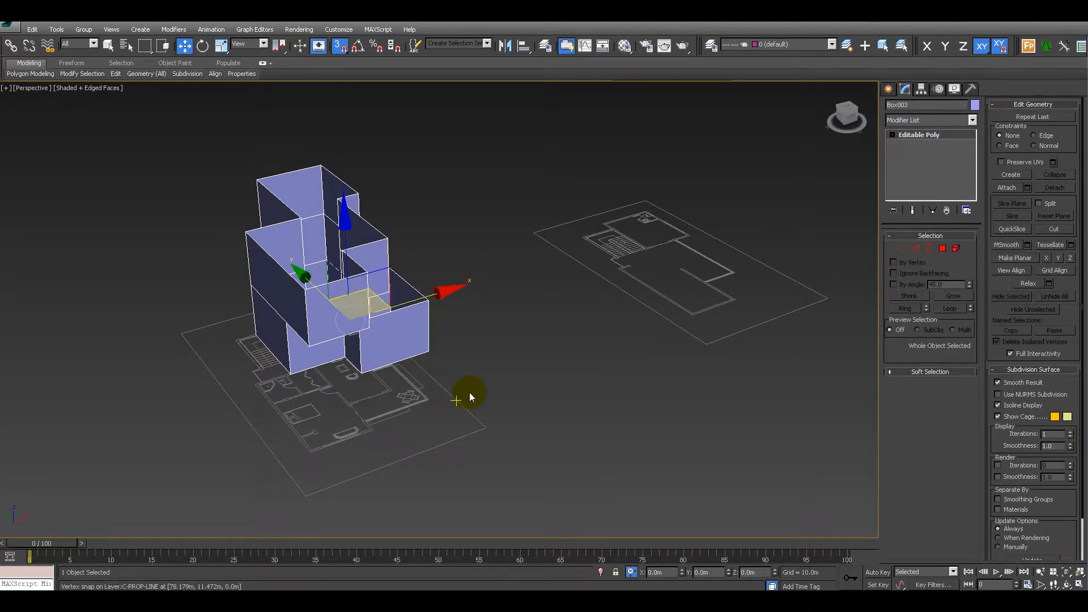
pyautogui.hotkey('ctrl', 'v')
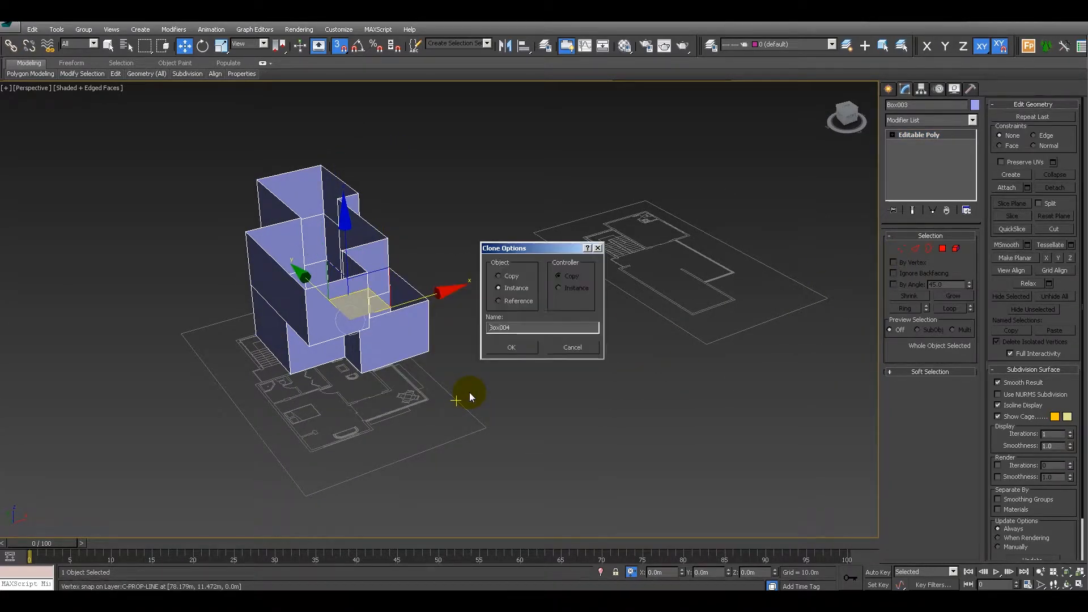
pyautogui.click(525, 347)
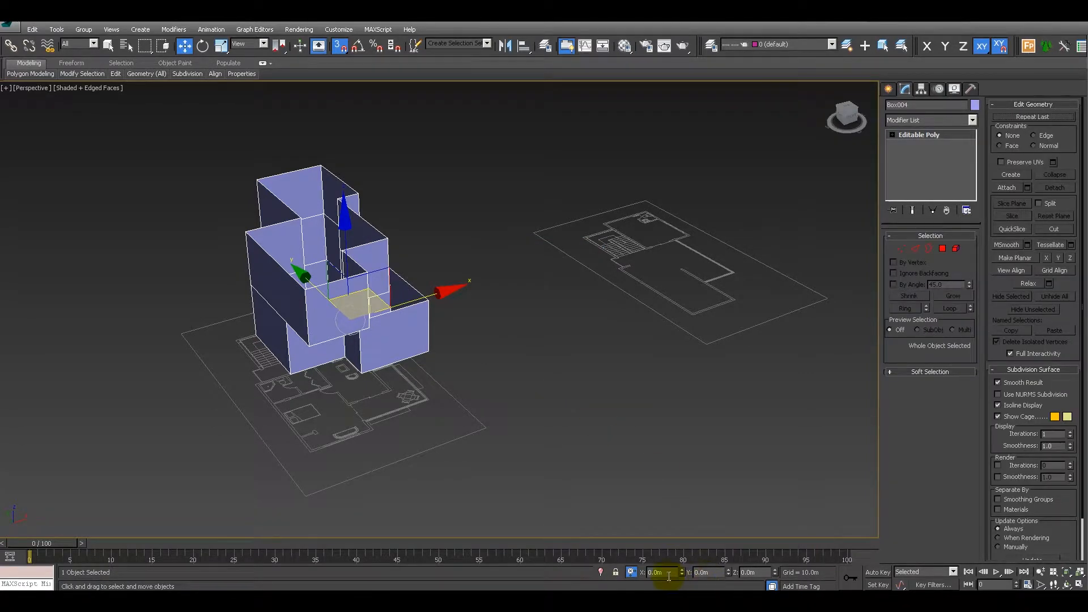
pyautogui.write('30')
pyautogui.press('Return')
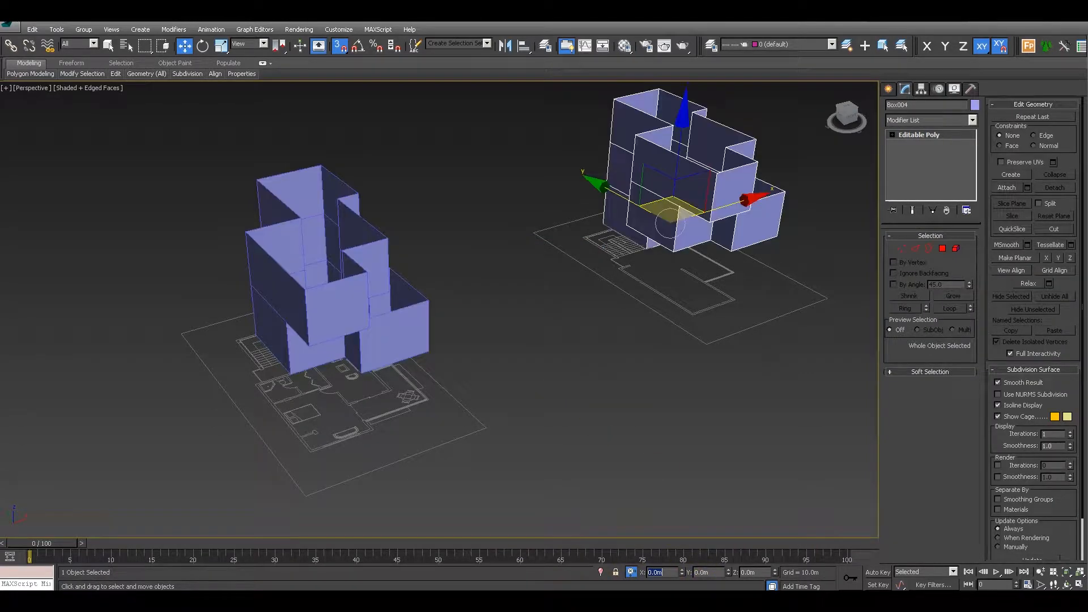
# Clone an upper-floor wall face of the new instance upward in Z as an element.
pyautogui.moveTo(693, 277); pyautogui.dragTo(618, 294, button='middle')
pyautogui.scroll(4, 619, 290)
pyautogui.click(942, 248)
pyautogui.keyDown('alt'); pyautogui.moveTo(753, 323); pyautogui.dragTo(570, 266, button='middle'); pyautogui.keyUp('alt')
pyautogui.keyDown('shift'); pyautogui.moveTo(555, 170); pyautogui.dragTo(557, 65); pyautogui.keyUp('shift')
pyautogui.click(595, 307)
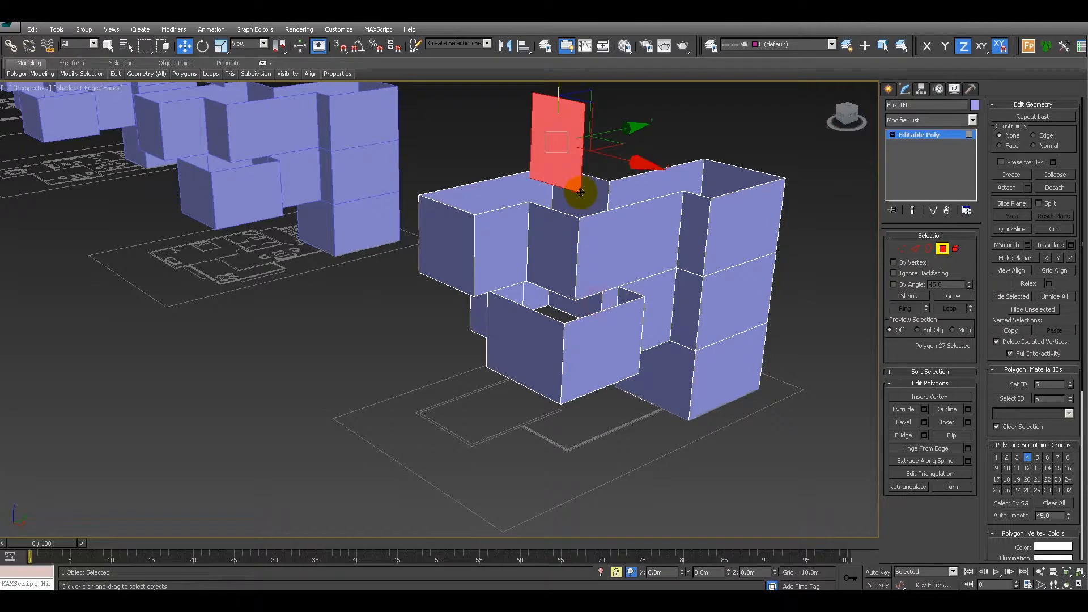
# Snap the cloned face's base to the wall top in Z and align it along Y with the stair block.
pyautogui.keyDown('alt'); pyautogui.moveTo(619, 243); pyautogui.dragTo(581, 221, button='middle'); pyautogui.keyUp('alt')
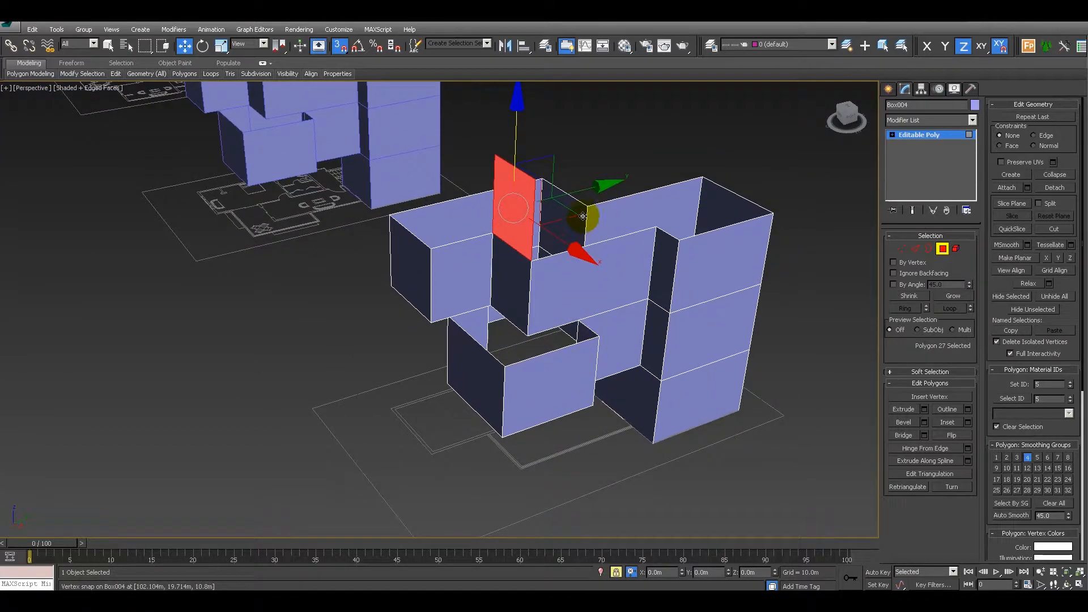
pyautogui.moveTo(593, 191); pyautogui.dragTo(683, 245)
pyautogui.press('s')
pyautogui.keyDown('alt'); pyautogui.moveTo(685, 259); pyautogui.dragTo(731, 264, button='middle'); pyautogui.keyUp('alt')
# Snap both vertical edges of the cloned face along X to the stair block's corners.
pyautogui.press('2')
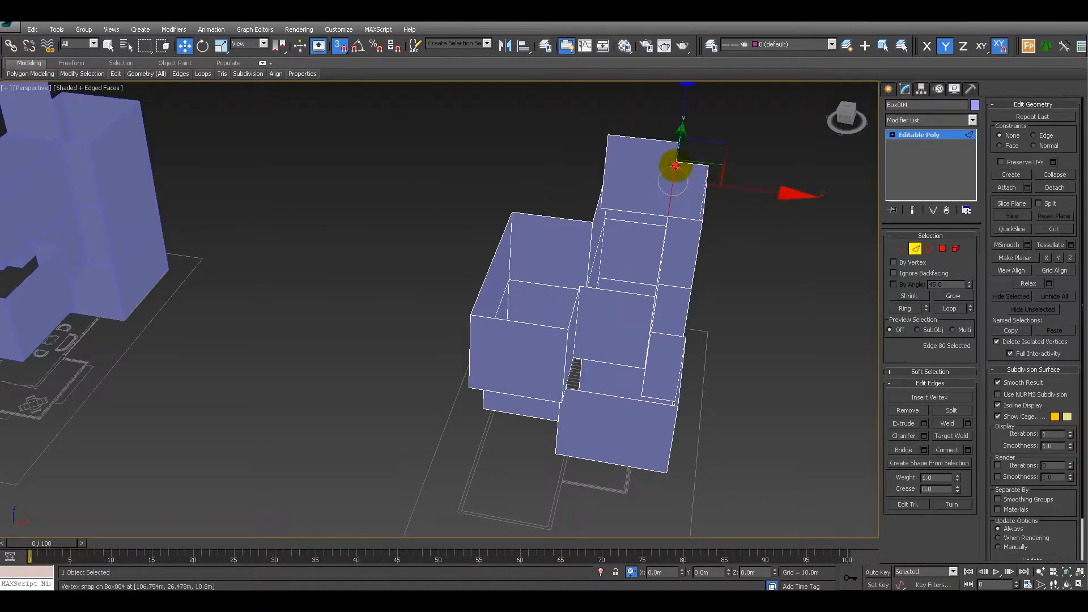
pyautogui.moveTo(731, 191); pyautogui.dragTo(722, 240)
pyautogui.moveTo(612, 177); pyautogui.dragTo(585, 222)
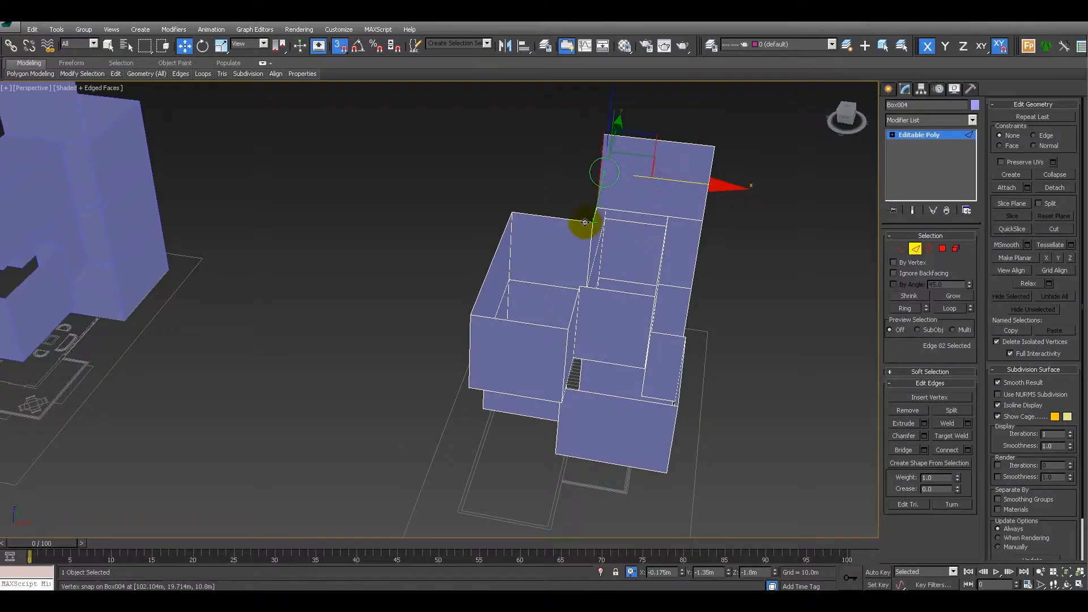
# Extend both vertical edges along Y to the stair block's outer corners and bridge them to close the fourth wall.
pyautogui.keyDown('alt'); pyautogui.moveTo(574, 235); pyautogui.dragTo(671, 248, button='middle'); pyautogui.keyUp('alt')
pyautogui.keyDown('alt'); pyautogui.moveTo(671, 118); pyautogui.dragTo(609, 149, button='middle'); pyautogui.keyUp('alt')
pyautogui.keyDown('ctrl'); pyautogui.click(698, 153); pyautogui.keyUp('ctrl')
pyautogui.moveTo(569, 125); pyautogui.dragTo(527, 136)
pyautogui.keyDown('alt'); pyautogui.moveTo(489, 194); pyautogui.dragTo(566, 156, button='middle'); pyautogui.keyUp('alt')
pyautogui.moveTo(559, 212); pyautogui.dragTo(510, 256, button='middle')
pyautogui.scroll(3, 521, 254)
pyautogui.moveTo(575, 202); pyautogui.dragTo(612, 322, button='middle')
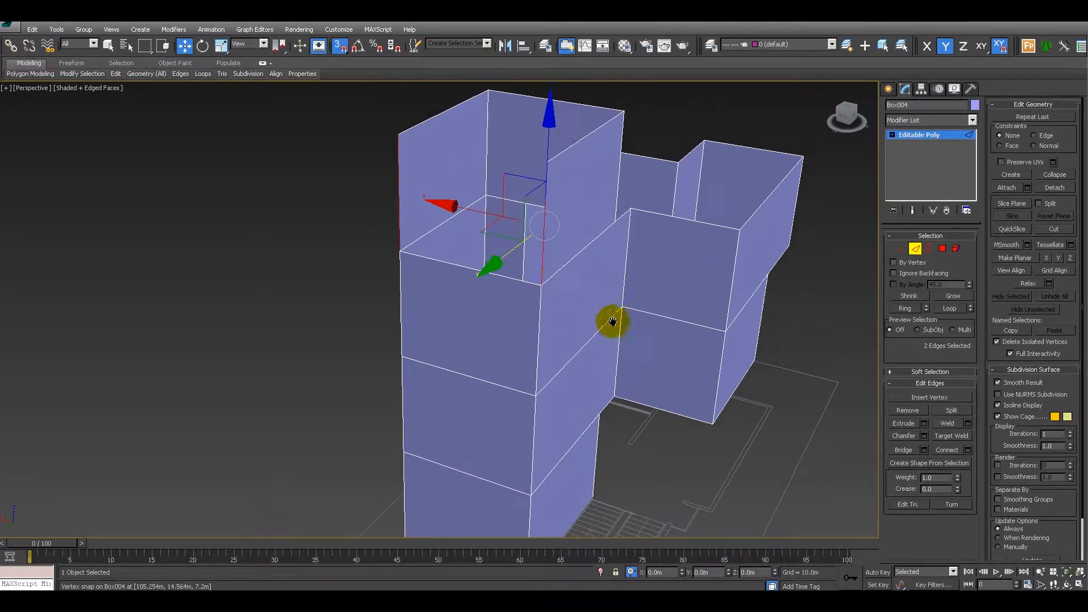
pyautogui.moveTo(632, 175); pyautogui.dragTo(608, 257, button='middle')
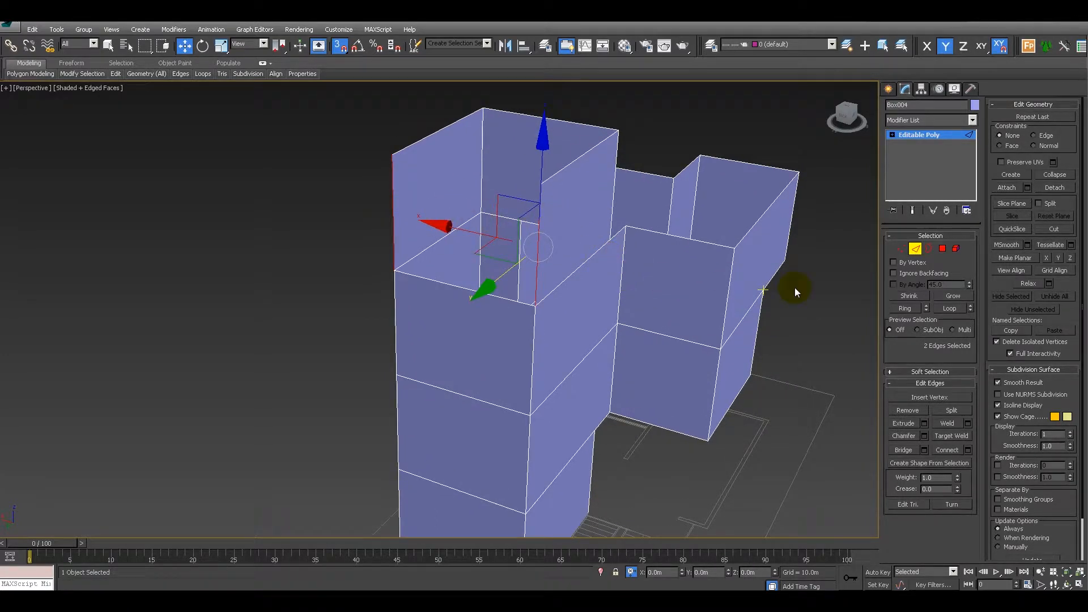
pyautogui.click(907, 450)
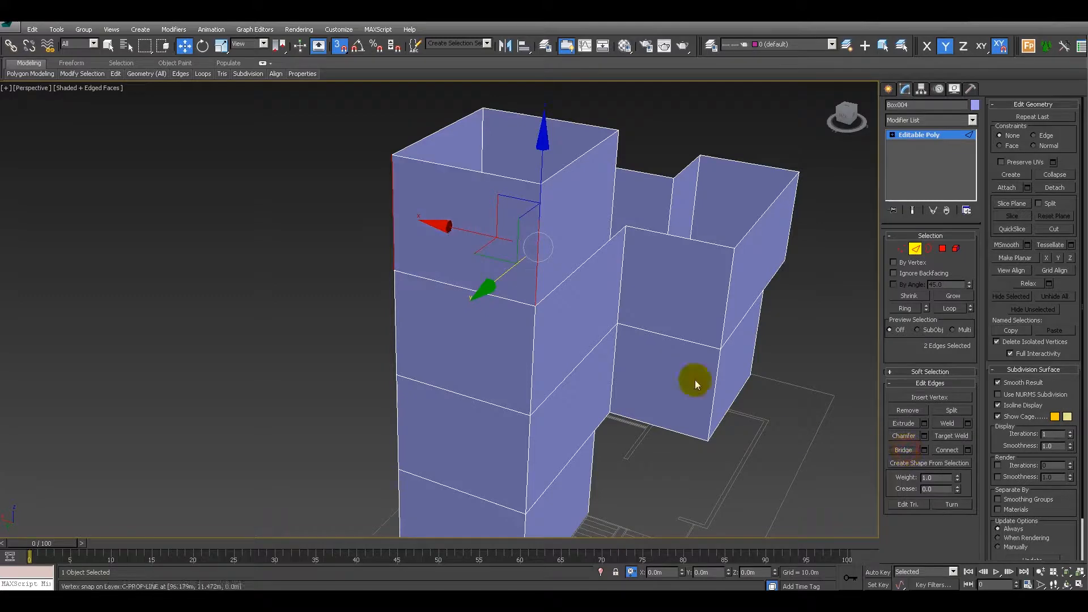
# Examine the new instance and the wall outline on the floor plan beneath it.
pyautogui.keyDown('alt'); pyautogui.moveTo(707, 300); pyautogui.dragTo(560, 283, button='middle'); pyautogui.keyUp('alt')
pyautogui.scroll(-5, 567, 286)
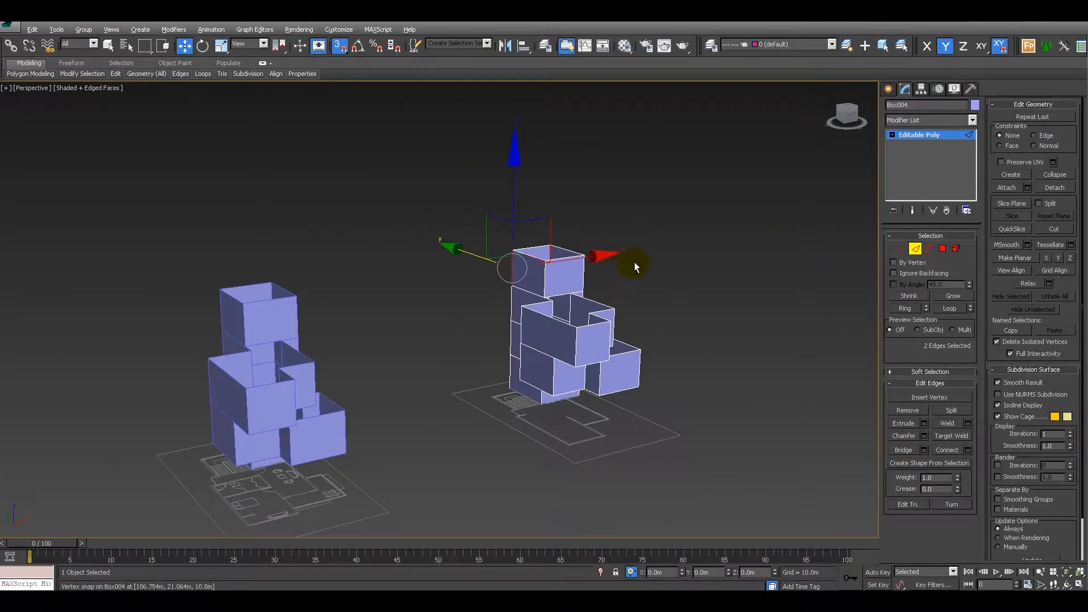
pyautogui.keyDown('alt'); pyautogui.moveTo(634, 261); pyautogui.dragTo(637, 284, button='middle'); pyautogui.keyUp('alt')
pyautogui.moveTo(661, 321); pyautogui.dragTo(634, 274, button='middle')
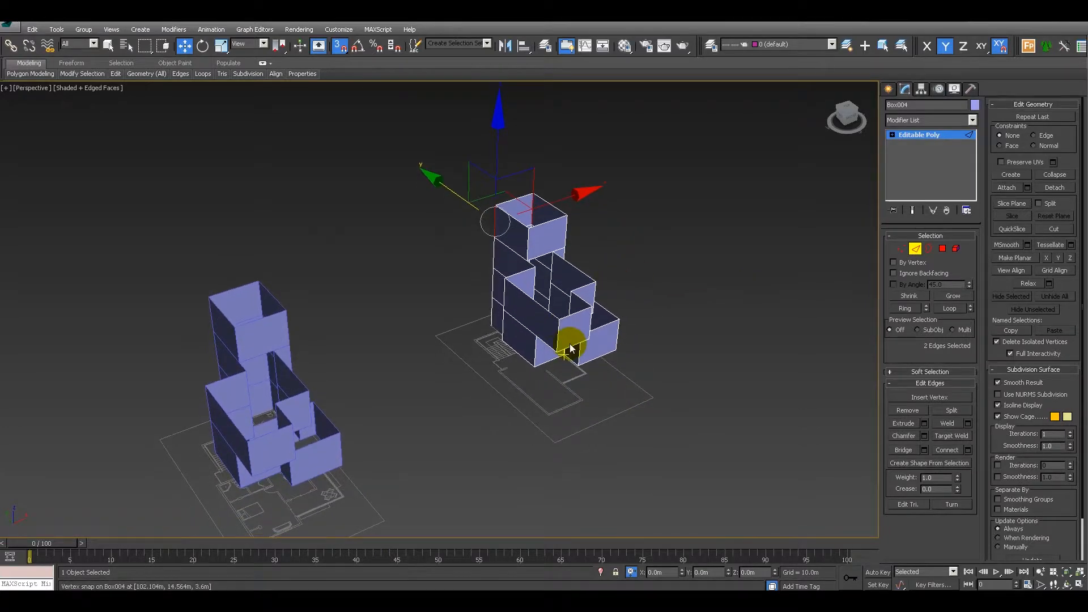
pyautogui.scroll(4, 586, 347)
pyautogui.scroll(4, 529, 393)
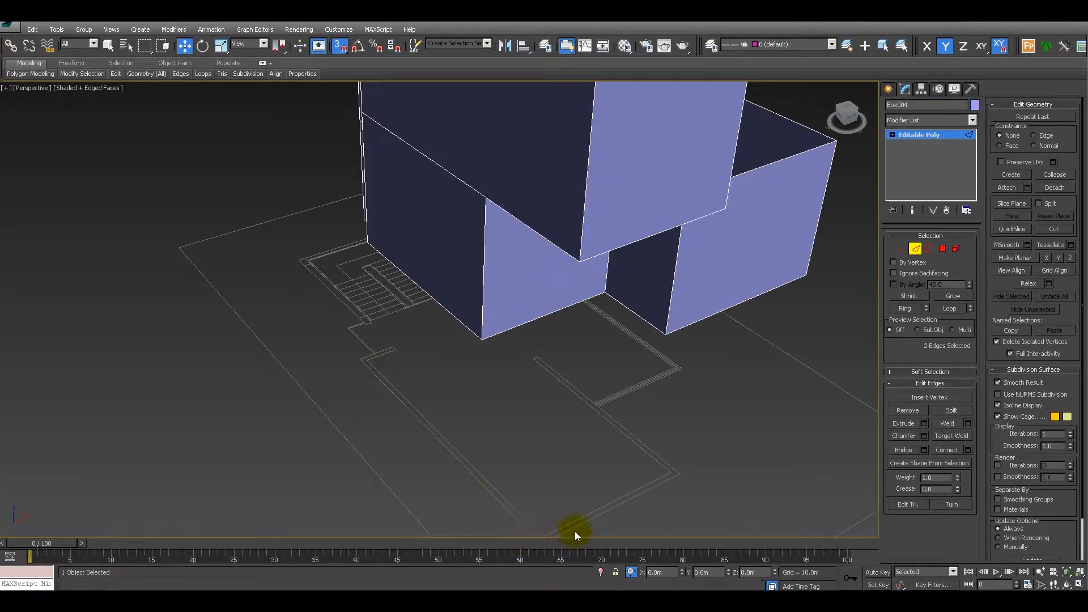
pyautogui.scroll(-4, 512, 417)
pyautogui.moveTo(531, 390); pyautogui.dragTo(527, 429, button='middle')
# Clone the stair tower's inner wall face along Y as an element, aligned with the outer corner of the floor below.
pyautogui.click(942, 248)
pyautogui.moveTo(565, 220); pyautogui.dragTo(572, 268, button='middle')
pyautogui.click(524, 150)
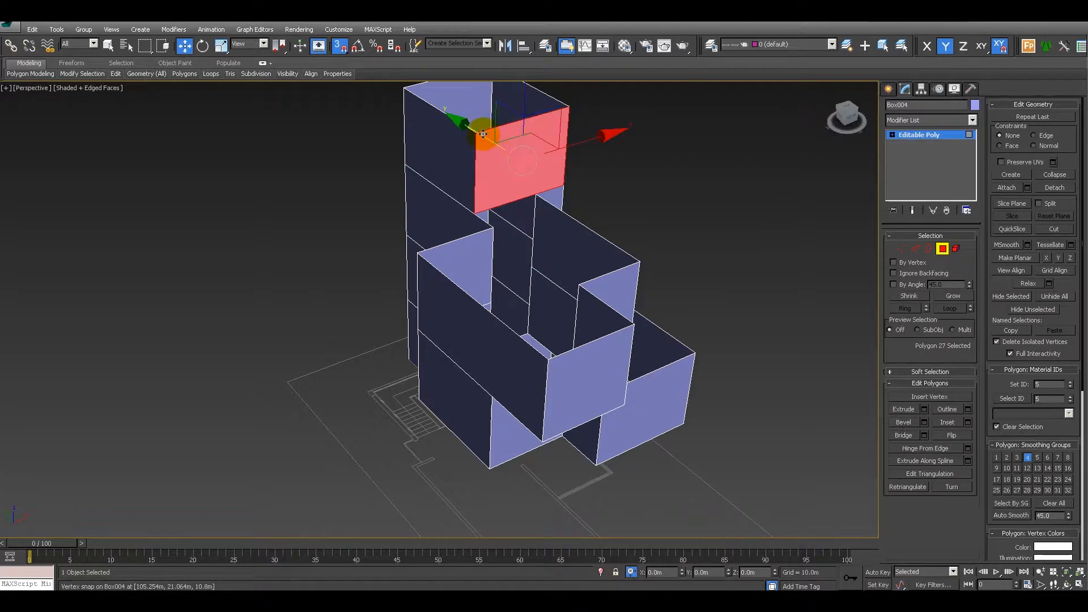
pyautogui.keyDown('shift'); pyautogui.moveTo(481, 135); pyautogui.dragTo(633, 324); pyautogui.keyUp('shift')
pyautogui.click(596, 306)
pyautogui.moveTo(612, 311)
pyautogui.keyDown('alt'); pyautogui.mouseDown(button='middle')
pyautogui.moveTo(648, 311)
pyautogui.moveTo(656, 290)
pyautogui.mouseUp(button='middle'); pyautogui.keyUp('alt')
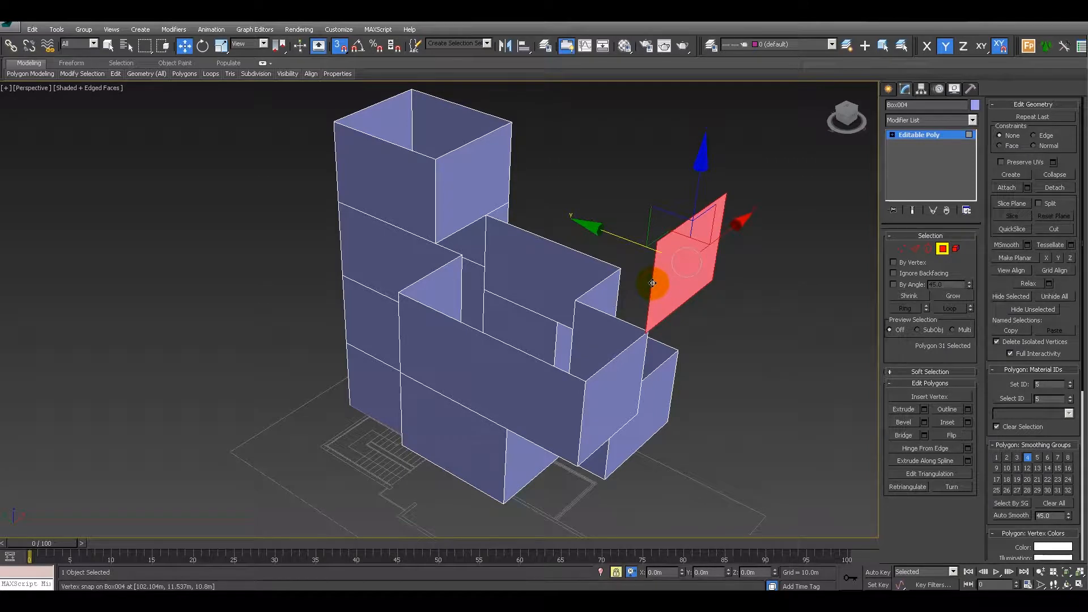
# Snap the cloned face's nearer vertical edge along X to the end wall's outer corner.
pyautogui.click(913, 249)
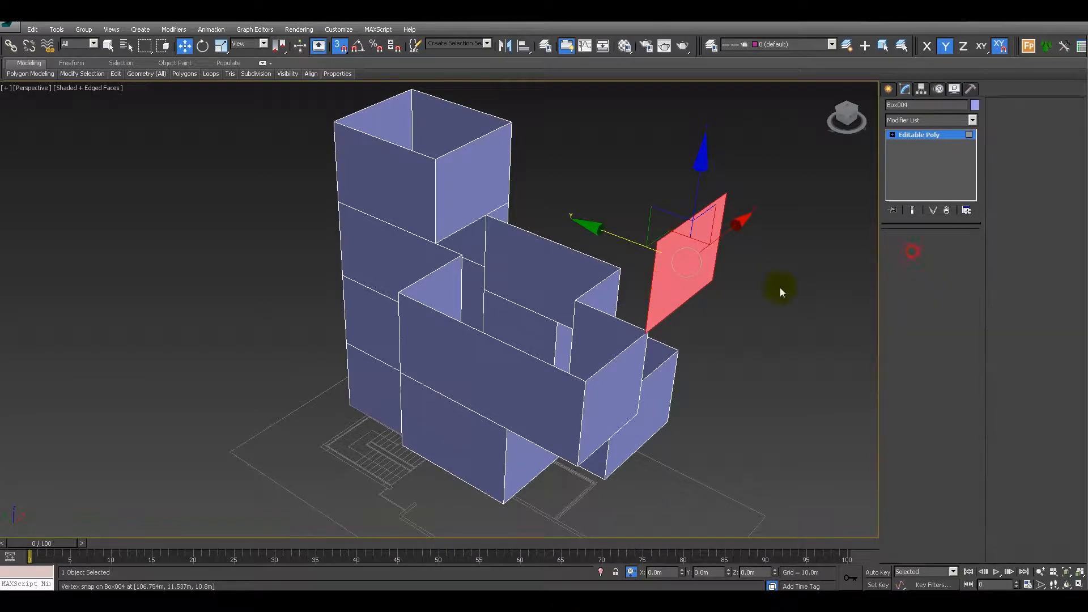
pyautogui.click(655, 293)
pyautogui.moveTo(688, 259); pyautogui.dragTo(584, 379)
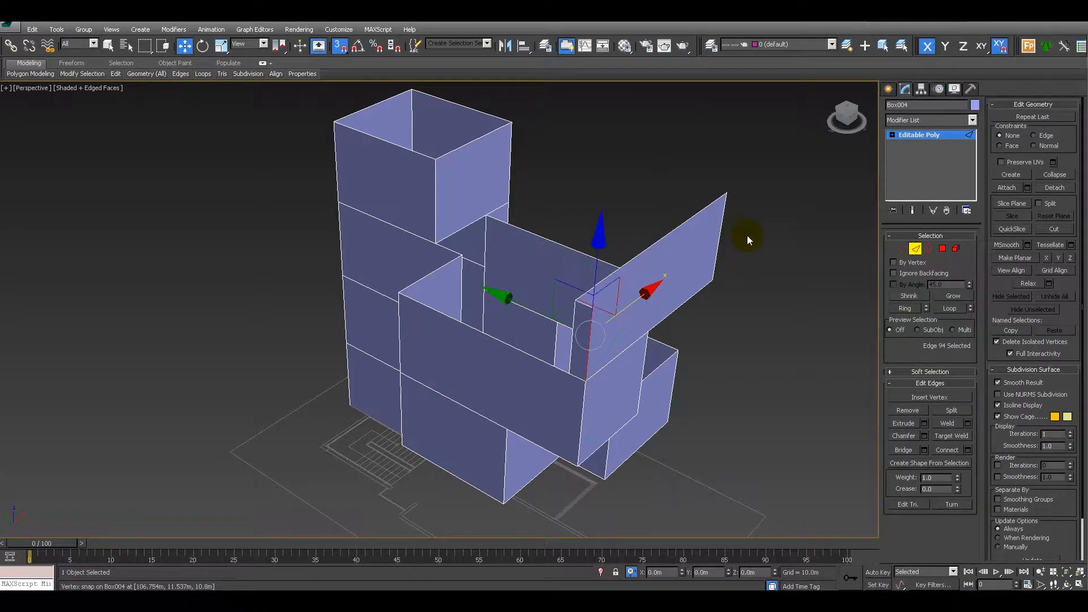
# Extend the cloned face's opposite vertical edge along Y to the plan's wall corner.
pyautogui.click(721, 228)
pyautogui.keyDown('alt'); pyautogui.moveTo(767, 264); pyautogui.dragTo(682, 279, button='middle'); pyautogui.keyUp('alt')
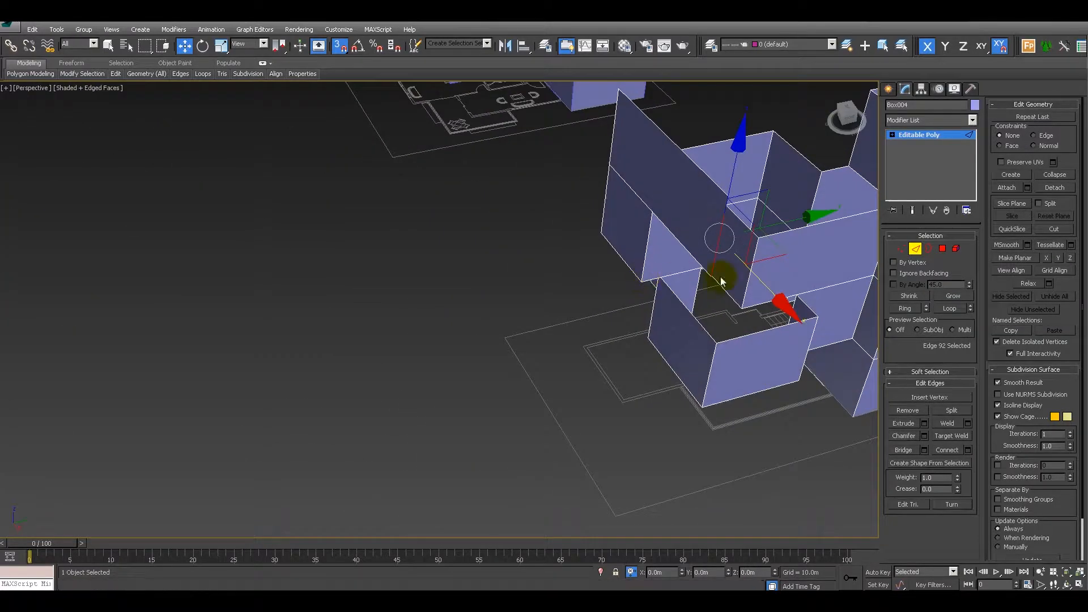
pyautogui.keyDown('alt'); pyautogui.moveTo(757, 276); pyautogui.dragTo(478, 444, button='middle'); pyautogui.keyUp('alt')
pyautogui.keyDown('shift'); pyautogui.moveTo(585, 341); pyautogui.dragTo(607, 431); pyautogui.keyUp('shift')
pyautogui.keyDown('alt'); pyautogui.moveTo(606, 428); pyautogui.dragTo(670, 273, button='middle'); pyautogui.keyUp('alt')
# Extend the face's remaining vertical edge along Y over the long outer wall to the plan's wall corner.
pyautogui.click(758, 265)
pyautogui.keyDown('shift'); pyautogui.moveTo(692, 293); pyautogui.dragTo(535, 526); pyautogui.keyUp('shift')
pyautogui.keyDown('alt'); pyautogui.moveTo(491, 442); pyautogui.dragTo(549, 448, button='middle'); pyautogui.keyUp('alt')
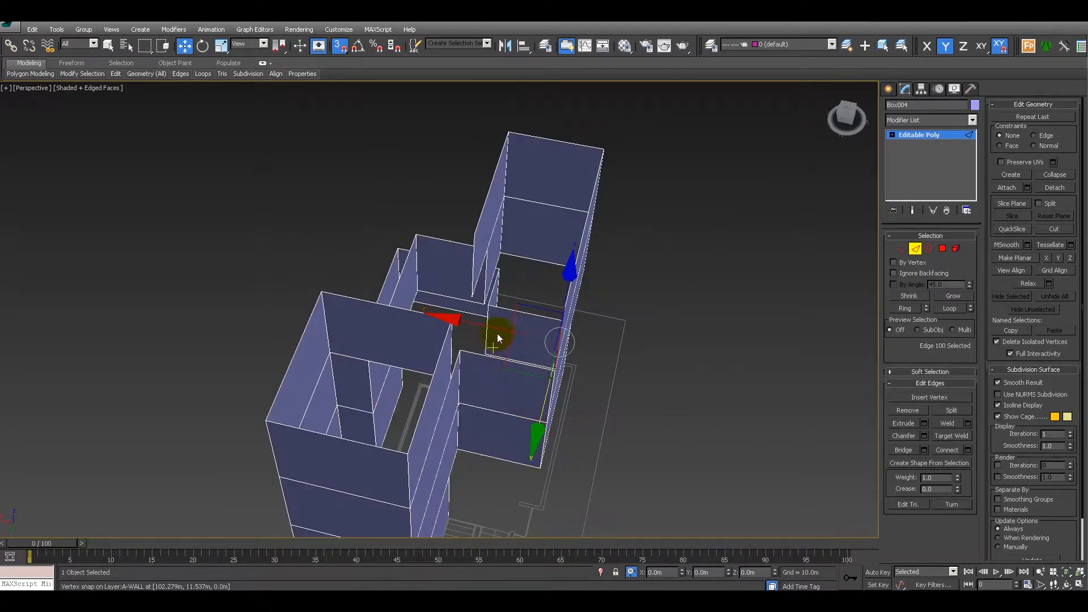
# Extend the top-floor wall's selected vertical edge along X to the plan's wall corner and finish edge editing.
pyautogui.keyDown('shift'); pyautogui.moveTo(497, 333); pyautogui.dragTo(497, 504); pyautogui.keyUp('shift')
pyautogui.keyDown('alt'); pyautogui.moveTo(428, 428); pyautogui.dragTo(587, 381, button='middle'); pyautogui.keyUp('alt')
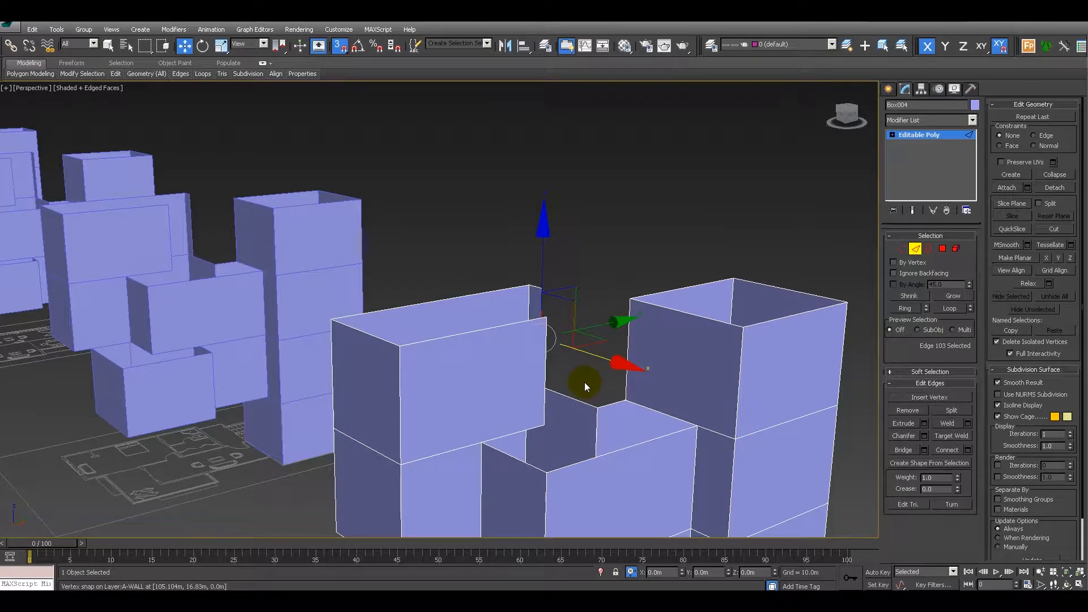
pyautogui.keyDown('alt'); pyautogui.moveTo(590, 418); pyautogui.dragTo(551, 236, button='middle'); pyautogui.keyUp('alt')
pyautogui.scroll(-4, 551, 235)
pyautogui.keyDown('alt'); pyautogui.moveTo(541, 387); pyautogui.dragTo(594, 375, button='middle'); pyautogui.keyUp('alt')
pyautogui.click(918, 249)
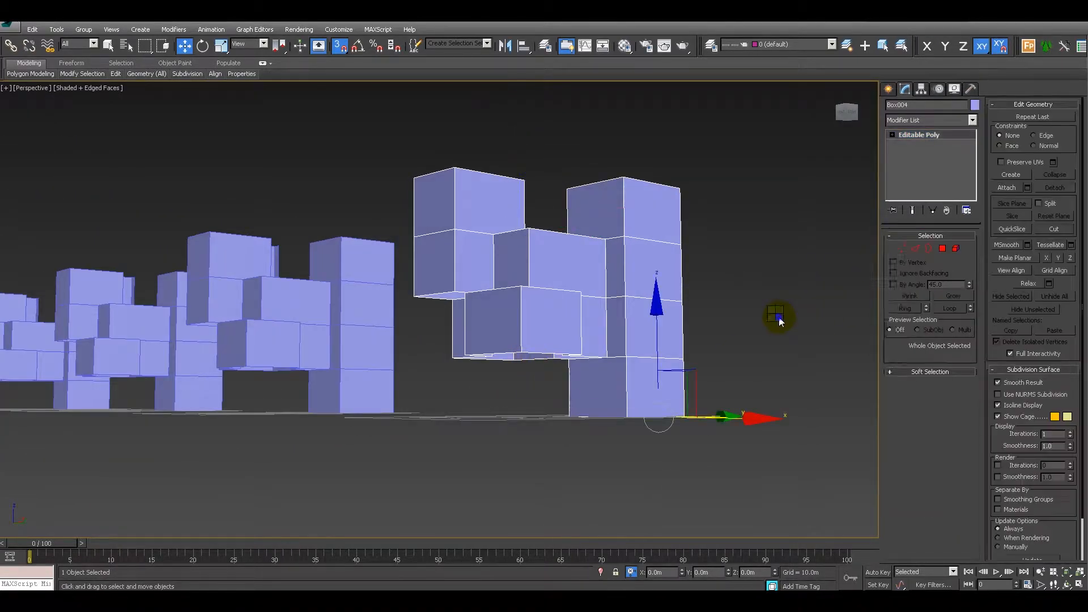
# Delete the three building copies over the other floor plans, keeping only the one on the site plan.
pyautogui.keyDown('alt'); pyautogui.moveTo(739, 325); pyautogui.dragTo(683, 357, button='middle'); pyautogui.keyUp('alt')
pyautogui.press('q')
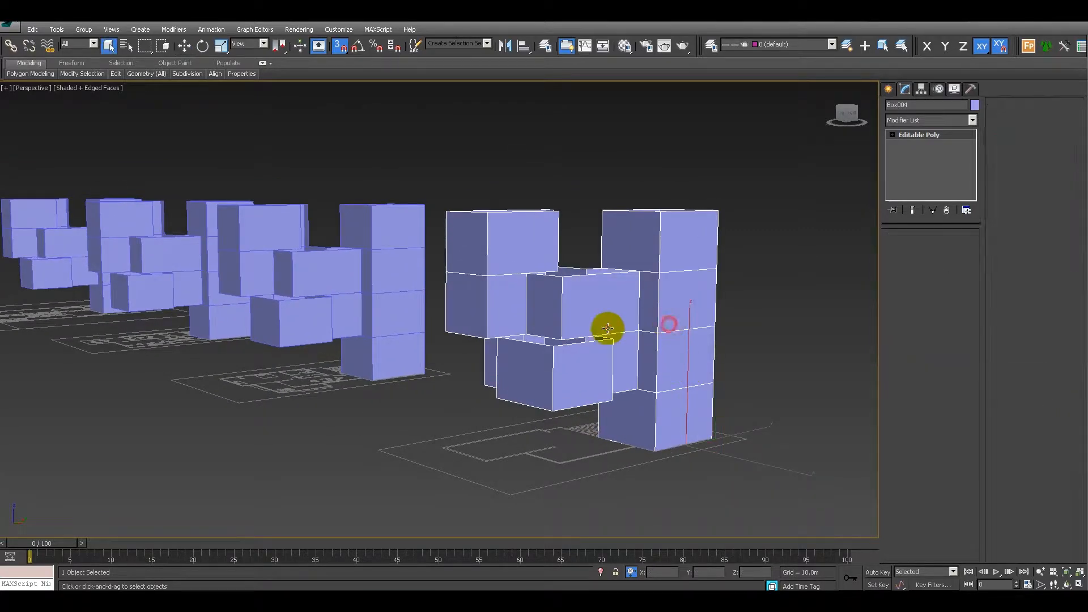
pyautogui.keyDown('ctrl'); pyautogui.click(403, 268); pyautogui.keyUp('ctrl')
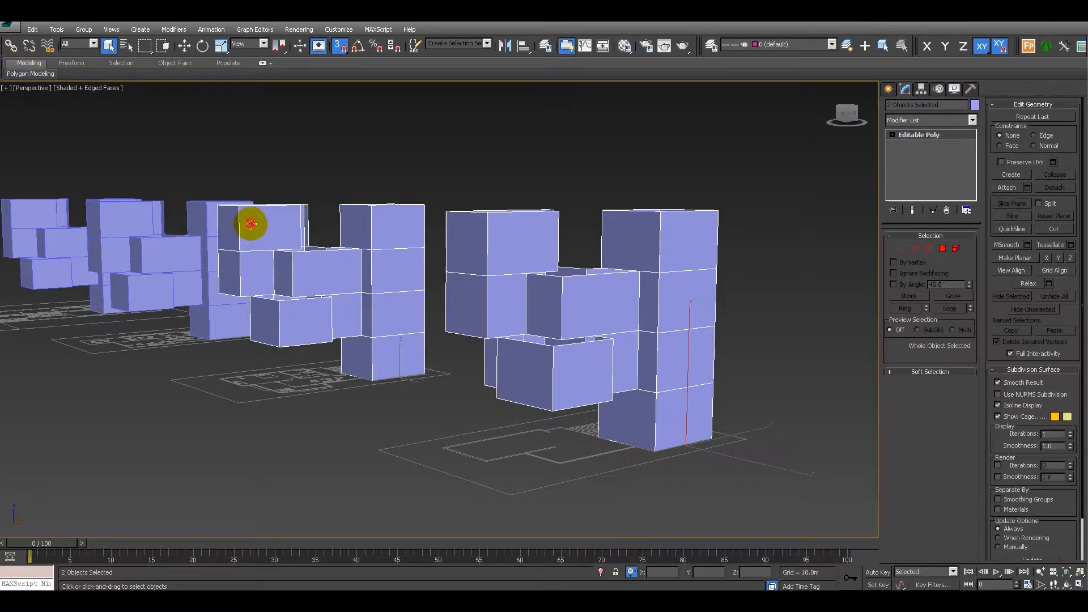
pyautogui.keyDown('alt'); pyautogui.moveTo(219, 267); pyautogui.dragTo(542, 294, button='middle'); pyautogui.keyUp('alt')
pyautogui.scroll(-4, 542, 294)
pyautogui.keyDown('ctrl'); pyautogui.click(349, 249); pyautogui.keyUp('ctrl')
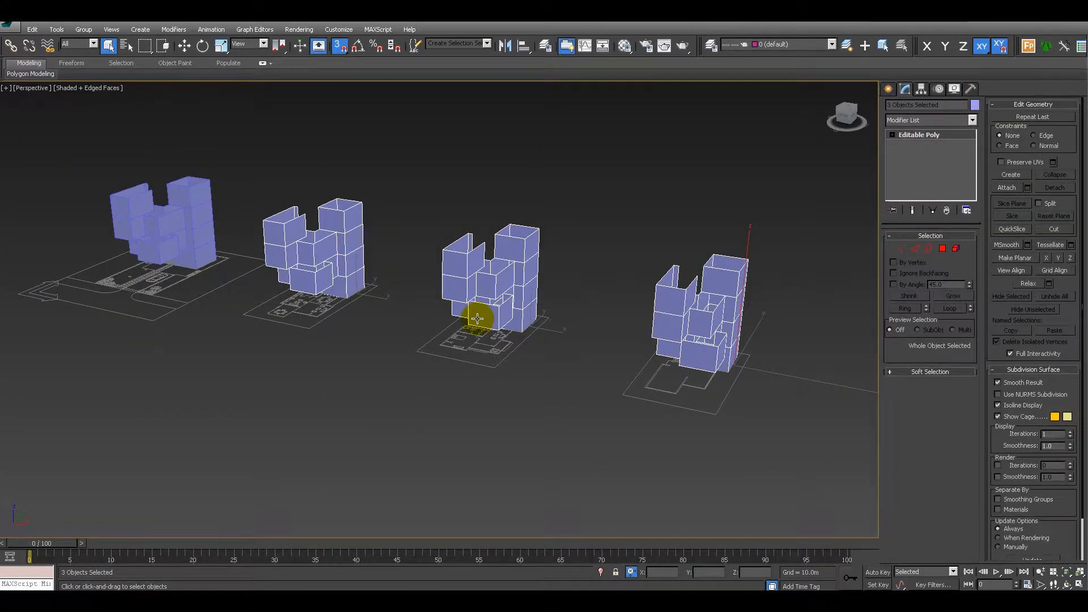
pyautogui.press('Delete')
pyautogui.rightClick(193, 216)
pyautogui.press('Escape')
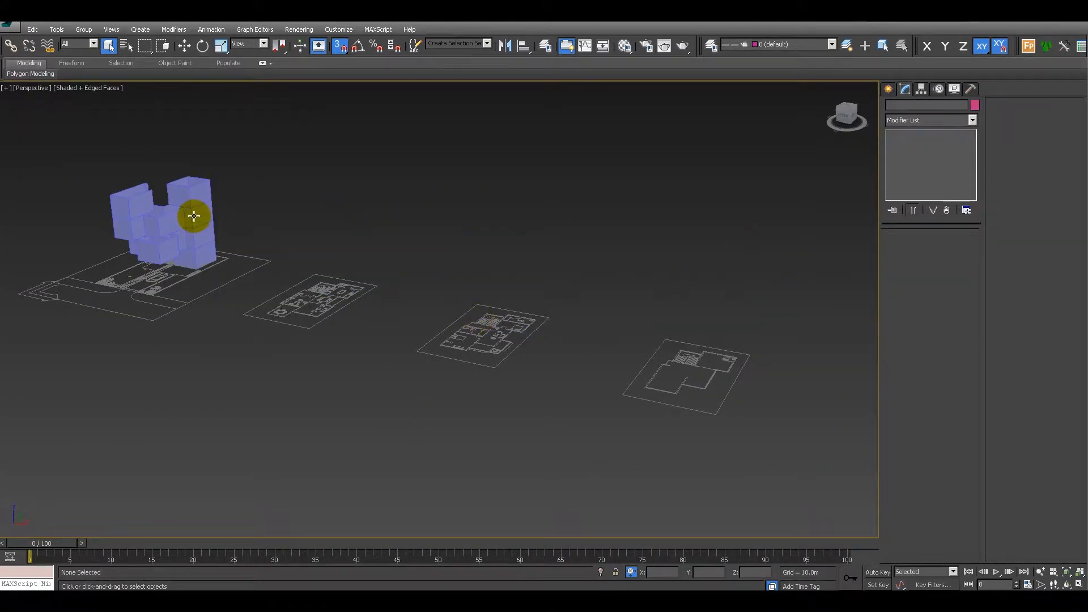
# Lower the open top edges of the cantilevered block to the level below, then raise them 1.5 m as a parapet.
pyautogui.press('c')
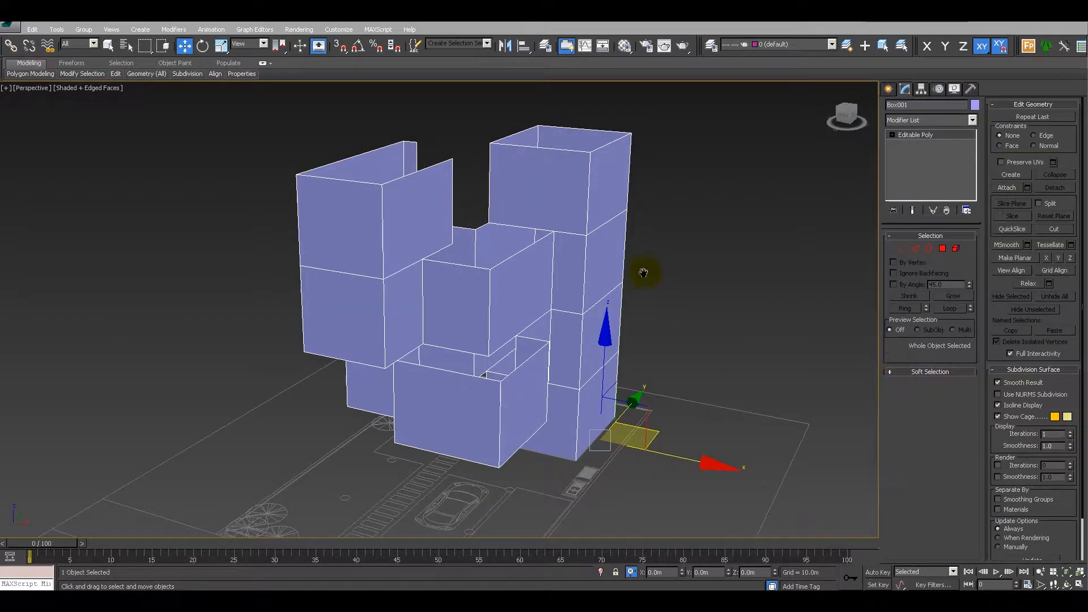
pyautogui.moveTo(643, 272); pyautogui.dragTo(602, 291, button='middle')
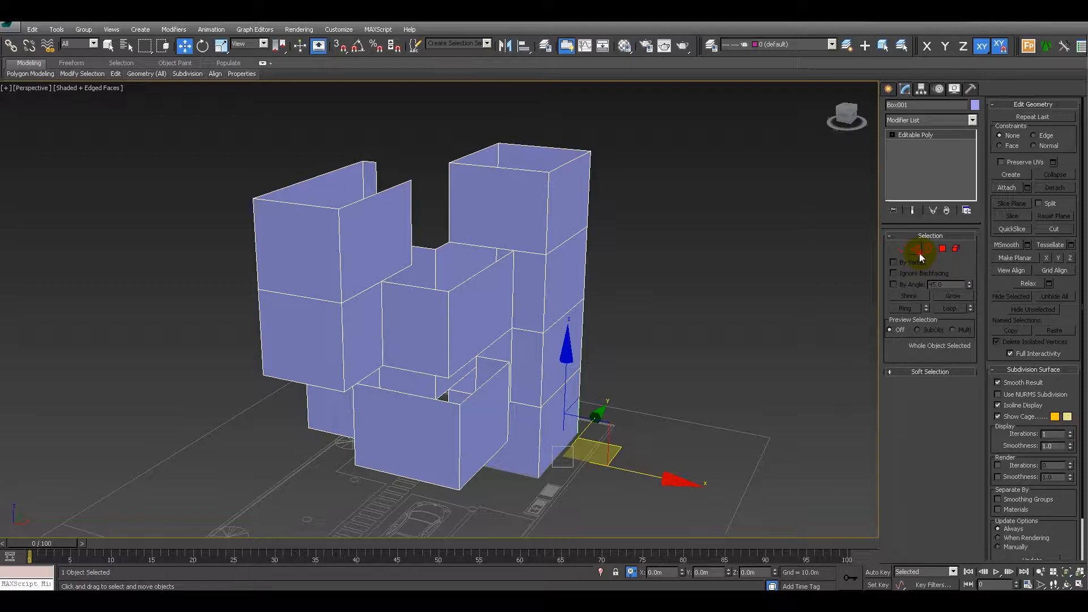
pyautogui.click(916, 249)
pyautogui.click(392, 200)
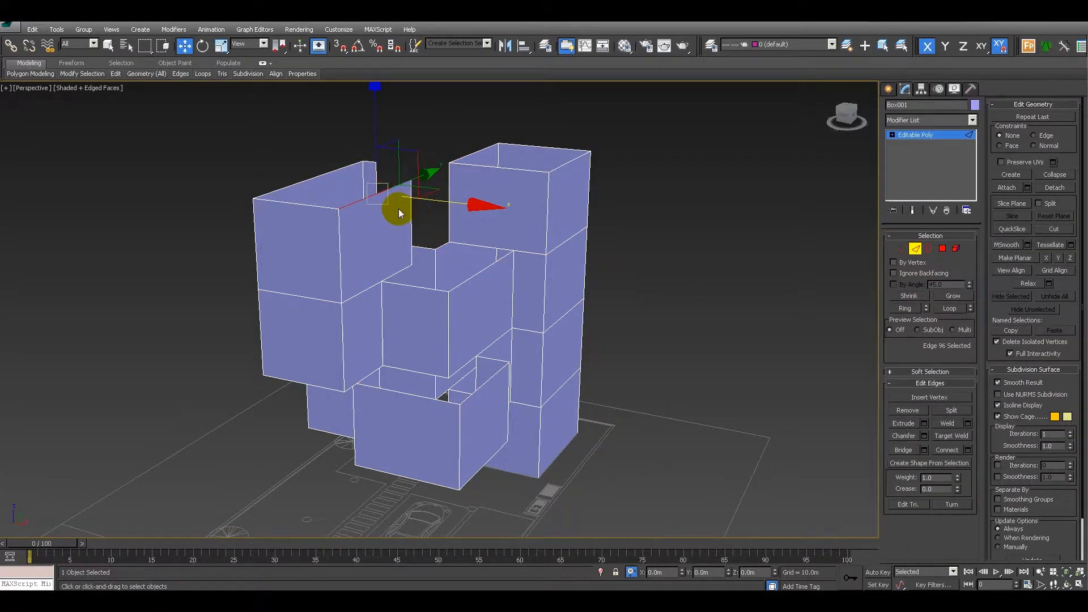
pyautogui.doubleClick(375, 204)
pyautogui.moveTo(338, 122); pyautogui.dragTo(259, 290)
pyautogui.press('s')
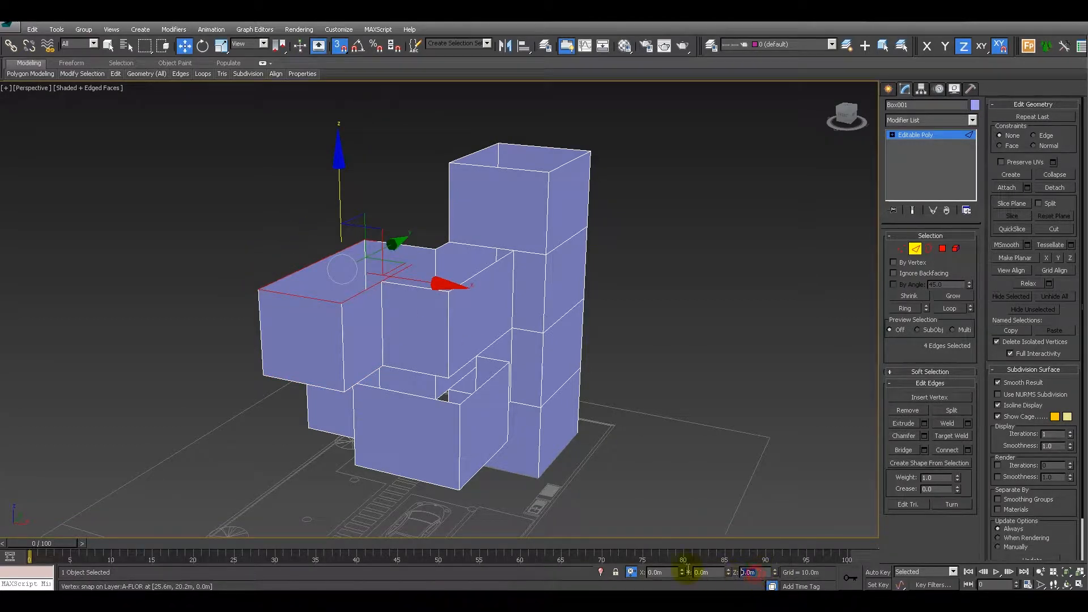
pyautogui.write('1.5')
pyautogui.press('Return')
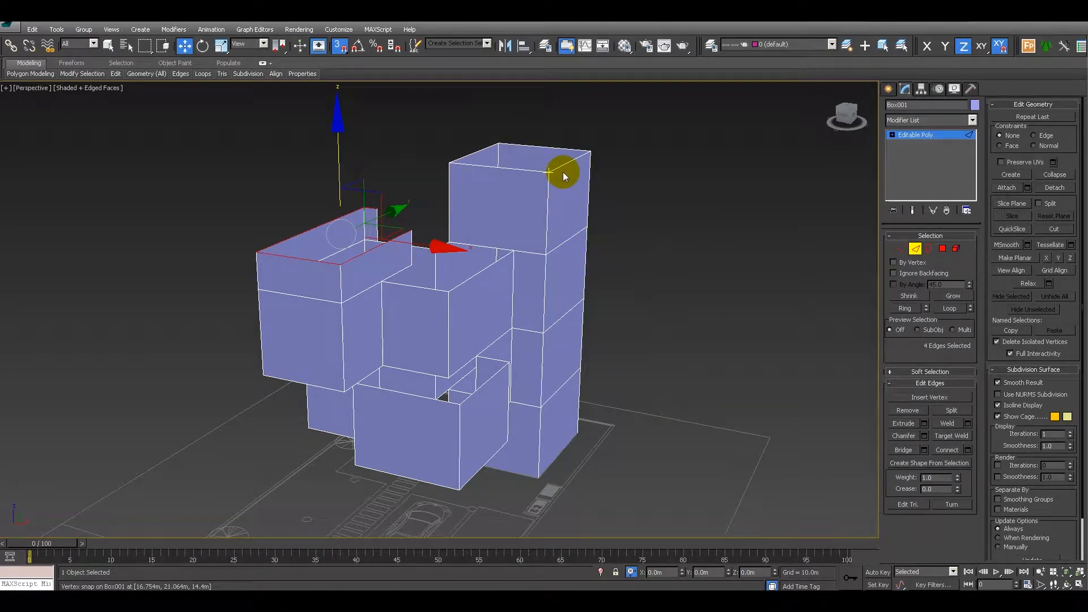
# Snap the stair tower's top border down to the level below, then raise it to an elevation of 13.8 m.
pyautogui.keyDown('alt'); pyautogui.moveTo(573, 175); pyautogui.dragTo(573, 196, button='middle'); pyautogui.keyUp('alt')
pyautogui.hotkey('alt', 'w')
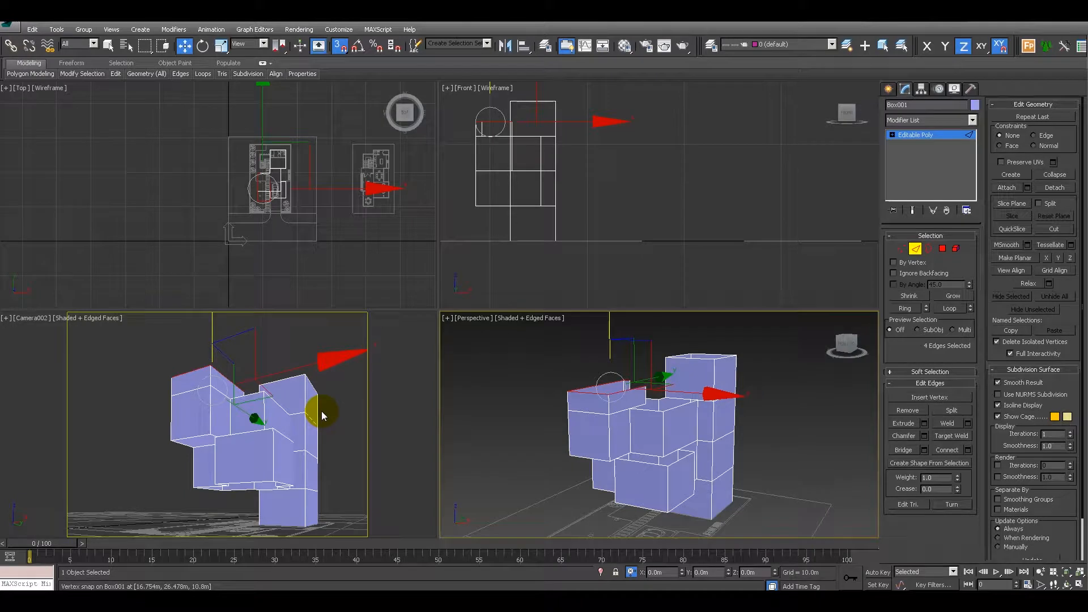
pyautogui.hotkey('alt', 'w')
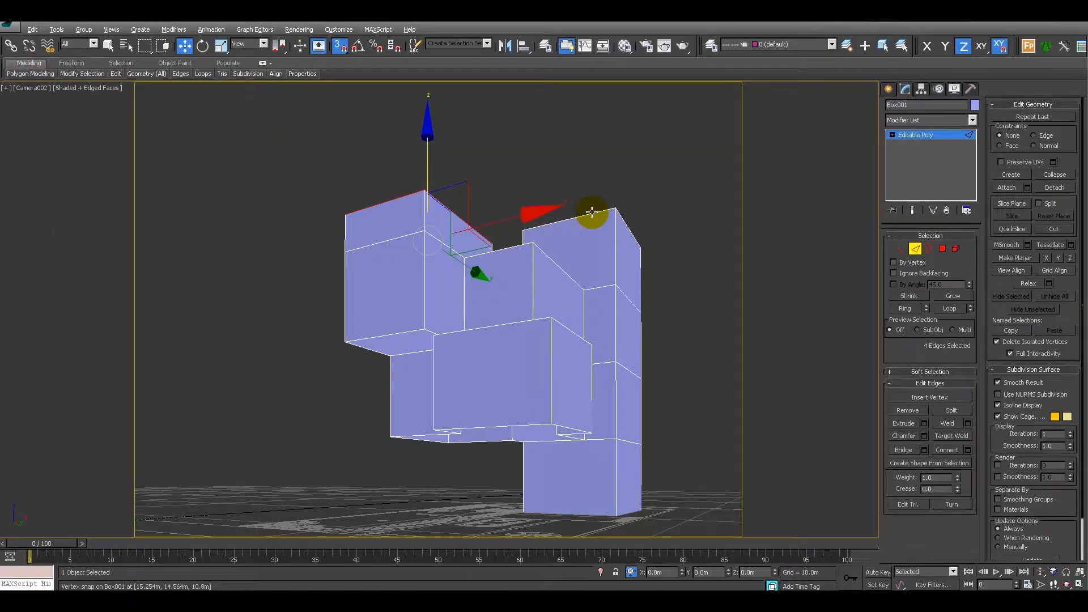
pyautogui.click(624, 224)
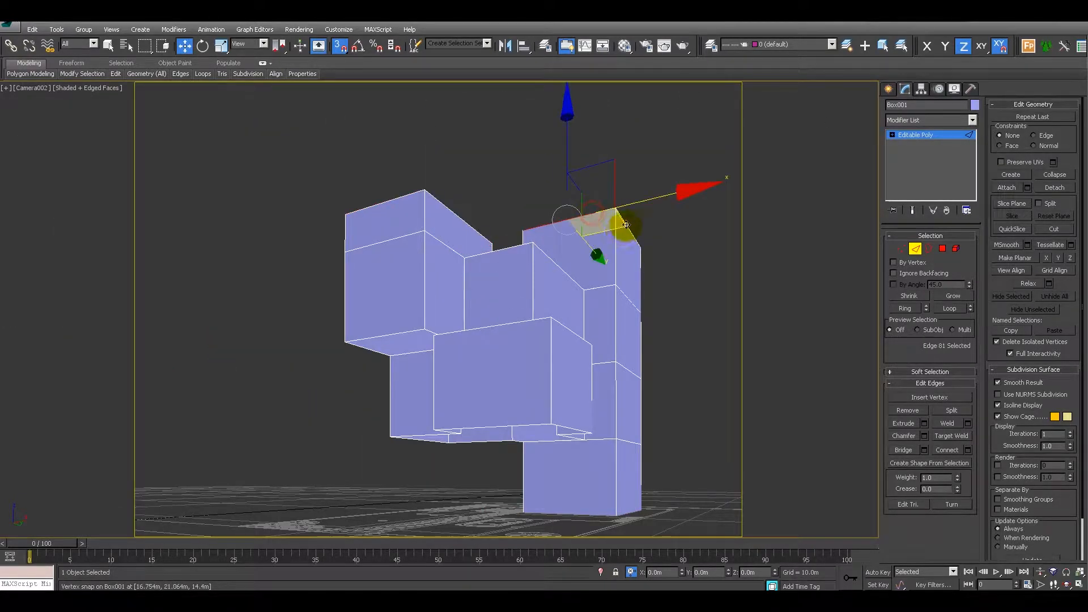
pyautogui.click(928, 249)
pyautogui.click(629, 225)
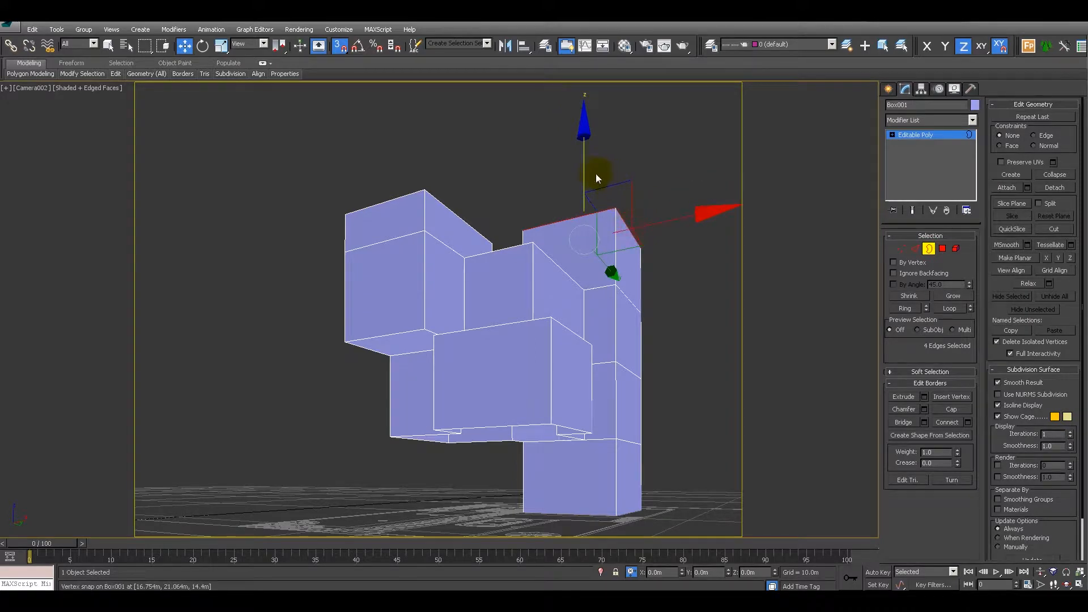
pyautogui.moveTo(587, 172); pyautogui.dragTo(643, 320)
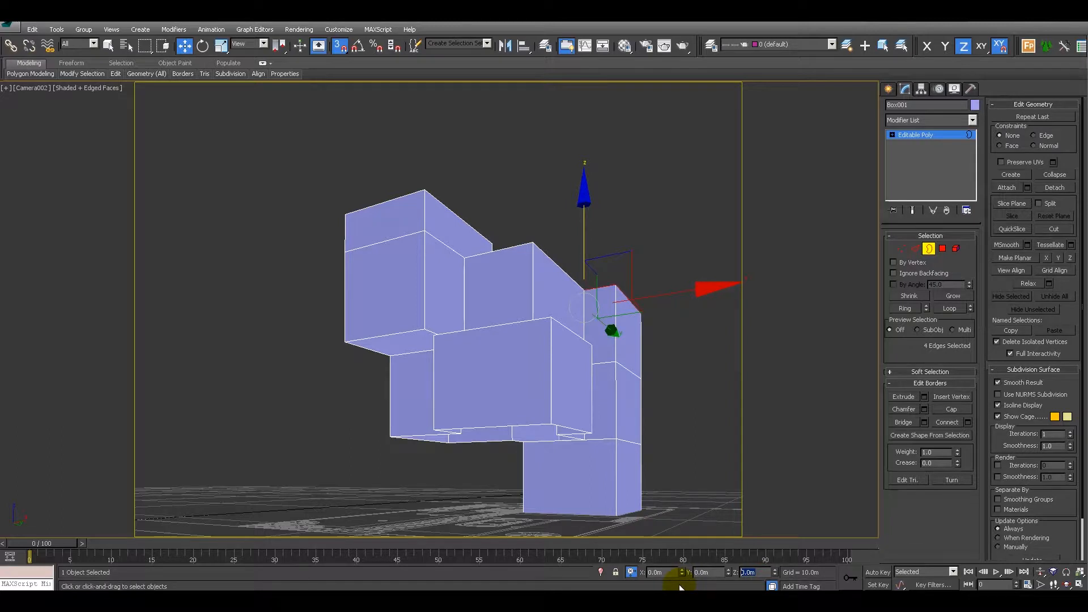
pyautogui.press('Return')
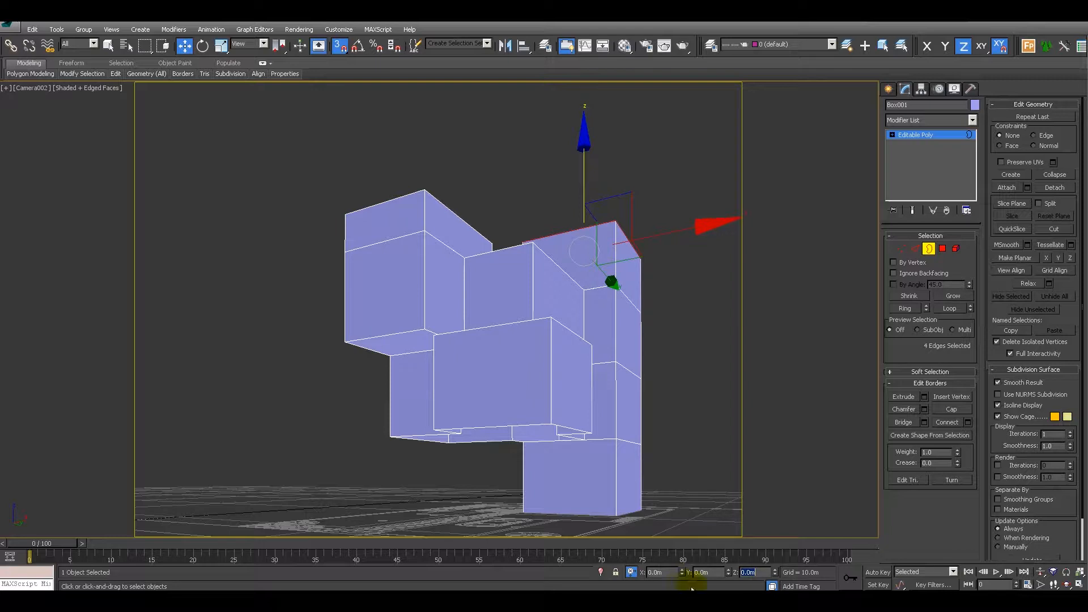
pyautogui.click(929, 249)
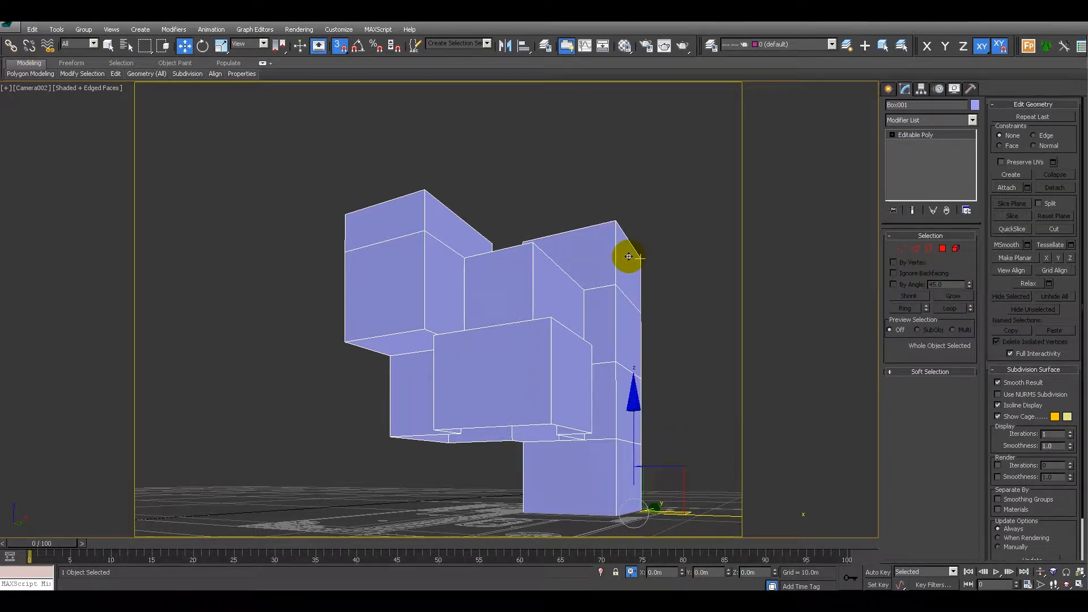
# Cap the open borders at the tower's top and base, the roof outline behind the parapet and the first upper floor's underside.
pyautogui.hotkey('alt', 'w')
pyautogui.moveTo(656, 412)
pyautogui.keyDown('alt'); pyautogui.mouseDown(button='middle')
pyautogui.moveTo(735, 376)
pyautogui.moveTo(638, 383)
pyautogui.moveTo(629, 396)
pyautogui.moveTo(695, 364)
pyautogui.moveTo(655, 400)
pyautogui.moveTo(605, 402)
pyautogui.moveTo(649, 393)
pyautogui.mouseUp(button='middle'); pyautogui.keyUp('alt')
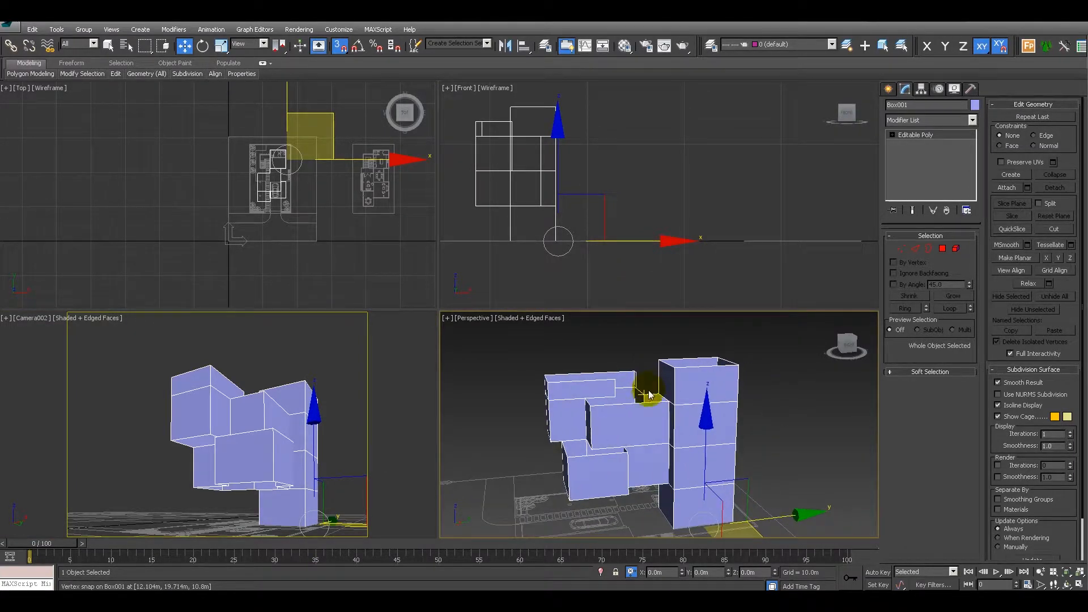
pyautogui.hotkey('alt', 'w')
pyautogui.keyDown('alt'); pyautogui.moveTo(547, 288); pyautogui.dragTo(641, 307, button='middle'); pyautogui.keyUp('alt')
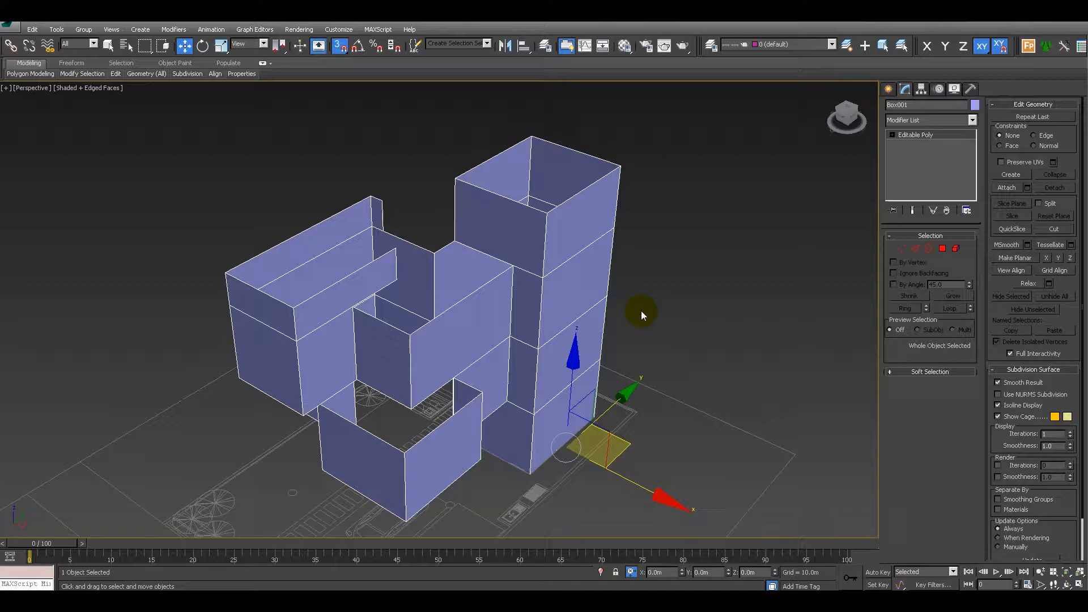
pyautogui.click(928, 248)
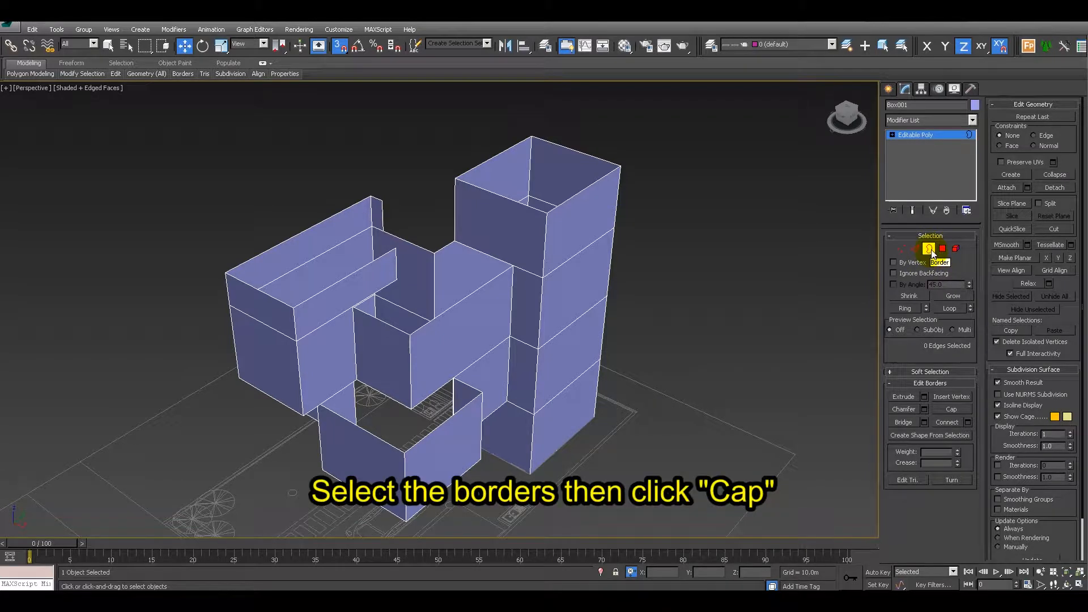
pyautogui.click(590, 188)
pyautogui.rightClick(572, 286)
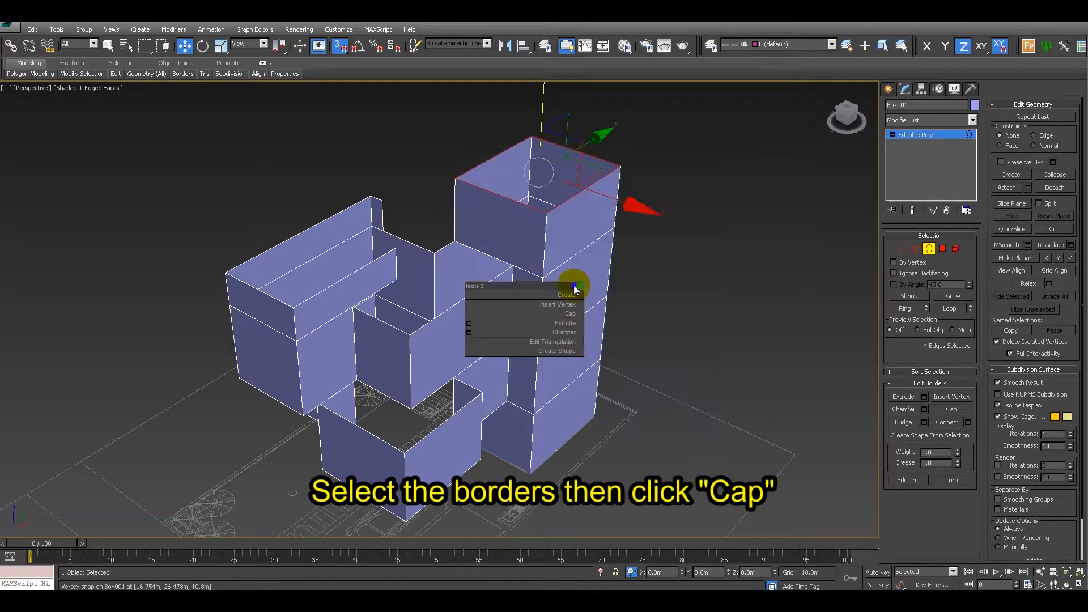
pyautogui.keyDown('ctrl'); pyautogui.click(493, 275); pyautogui.keyUp('ctrl')
pyautogui.moveTo(510, 372); pyautogui.dragTo(559, 320, button='middle')
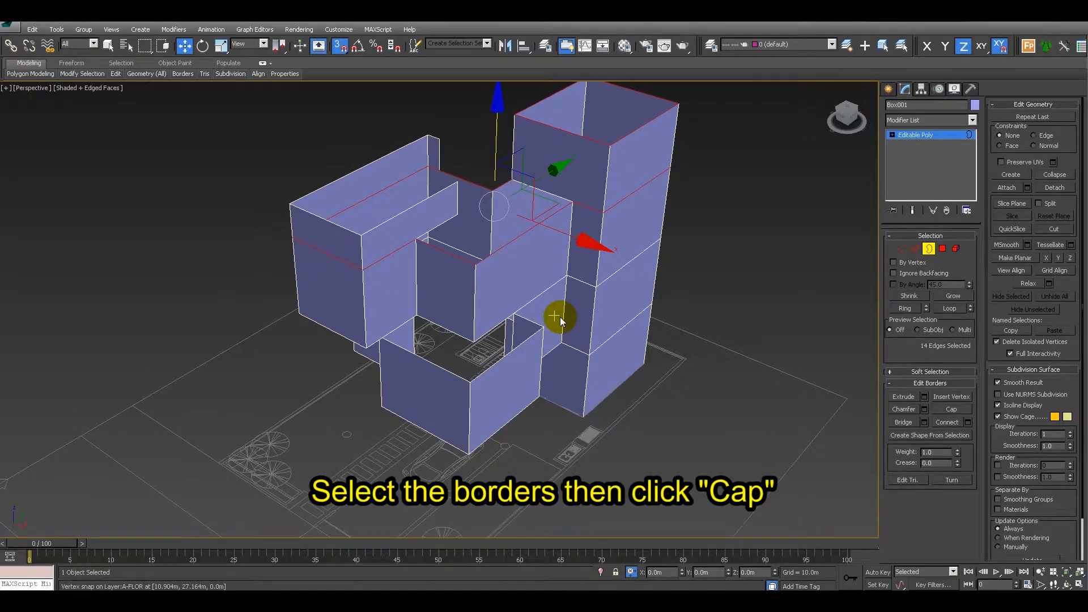
pyautogui.keyDown('alt'); pyautogui.moveTo(466, 342); pyautogui.dragTo(489, 288, button='middle'); pyautogui.keyUp('alt')
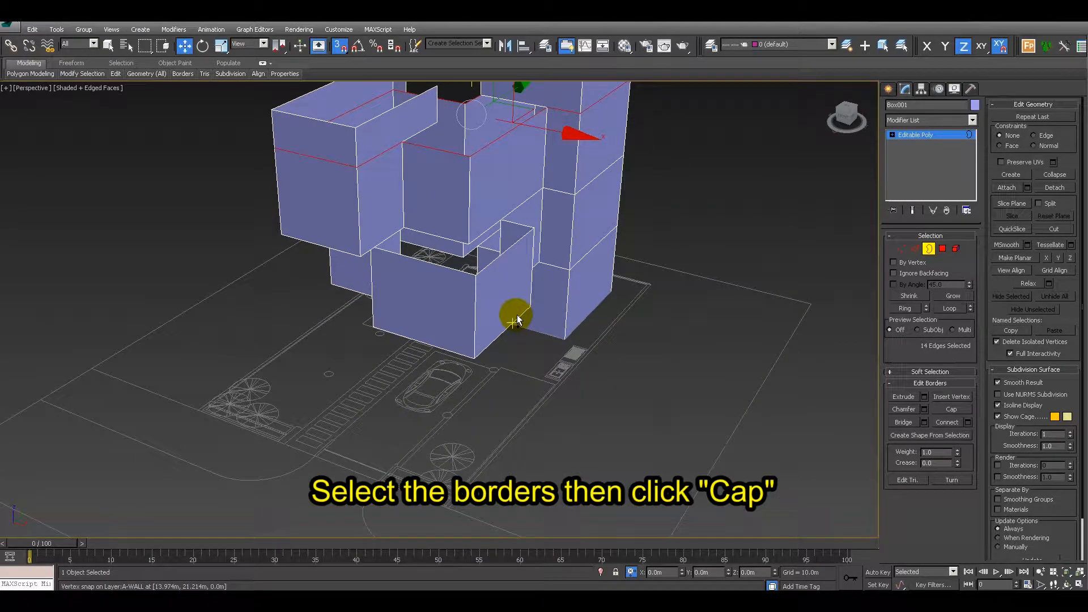
pyautogui.keyDown('ctrl'); pyautogui.click(512, 322); pyautogui.keyUp('ctrl')
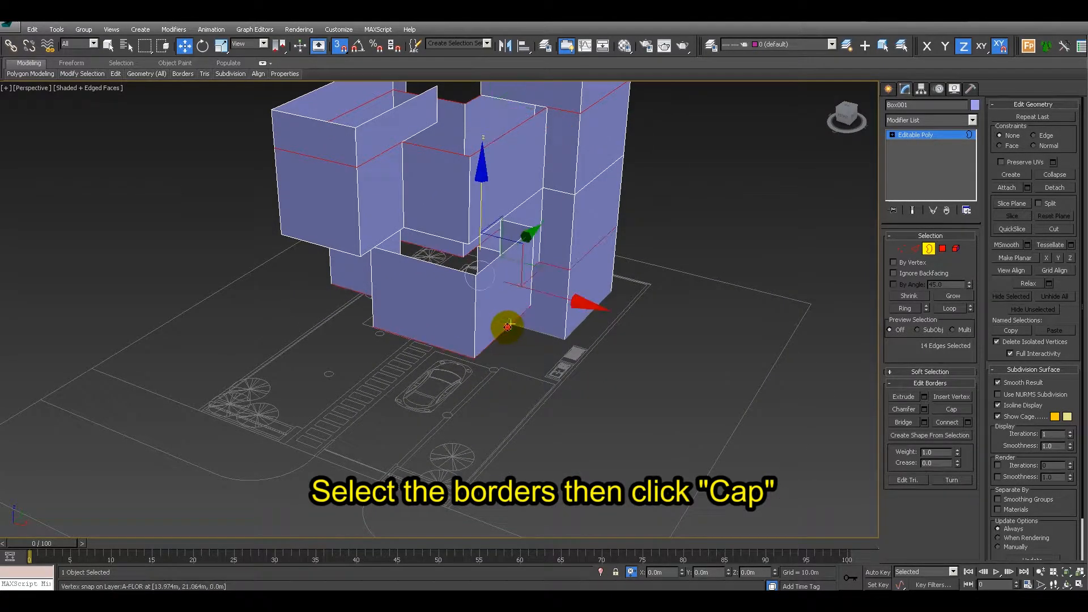
pyautogui.keyDown('ctrl'); pyautogui.click(547, 337); pyautogui.keyUp('ctrl')
pyautogui.moveTo(560, 373)
pyautogui.keyDown('alt'); pyautogui.mouseDown(button='middle')
pyautogui.moveTo(627, 311)
pyautogui.moveTo(570, 340)
pyautogui.moveTo(546, 371)
pyautogui.mouseUp(button='middle'); pyautogui.keyUp('alt')
pyautogui.moveTo(660, 303); pyautogui.dragTo(635, 385, button='middle')
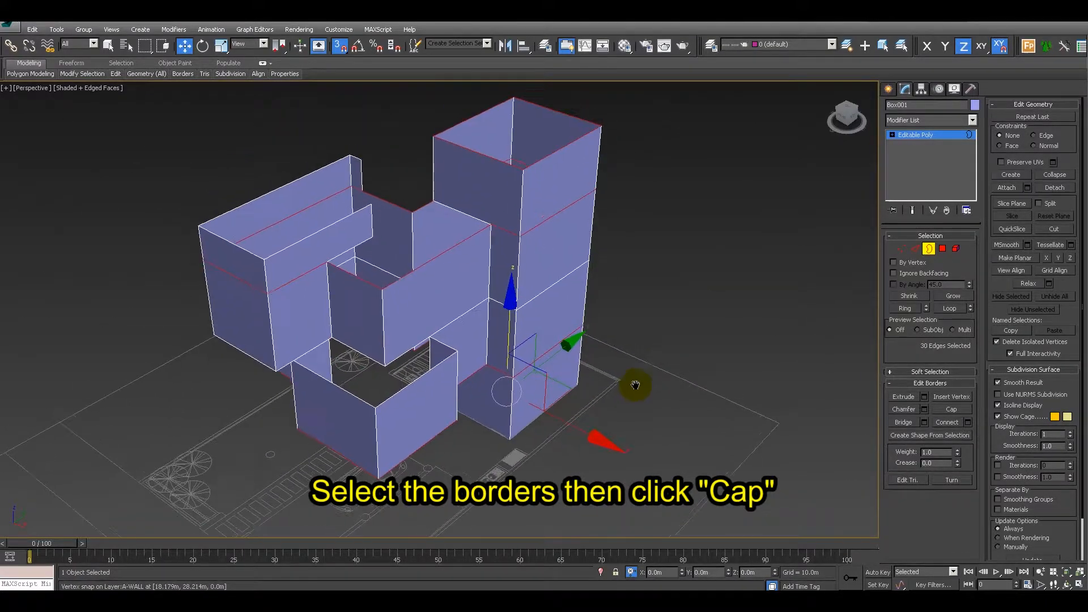
pyautogui.click(959, 408)
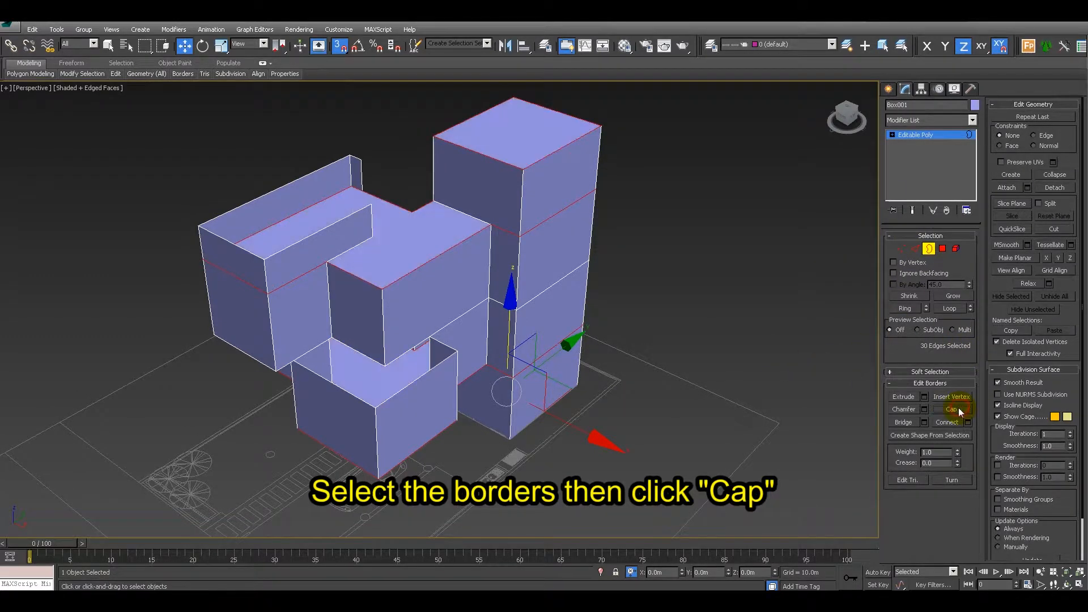
pyautogui.rightClick(806, 368)
pyautogui.click(804, 351)
# Detach the four cap polygons of the roofs, the projecting floor and the tower base as a separate object named slab.
pyautogui.click(928, 252)
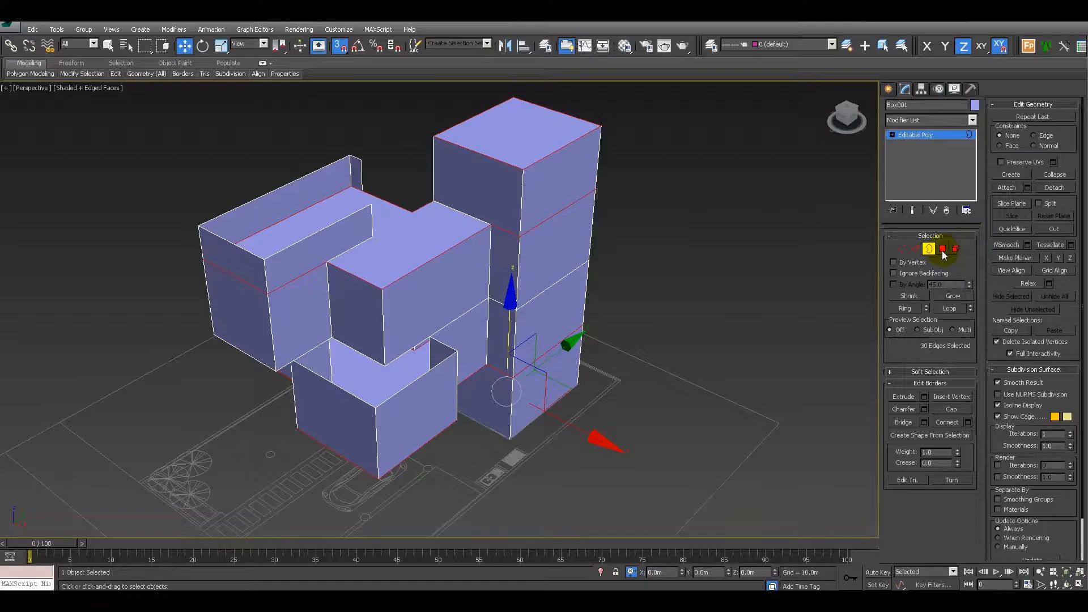
pyautogui.click(942, 249)
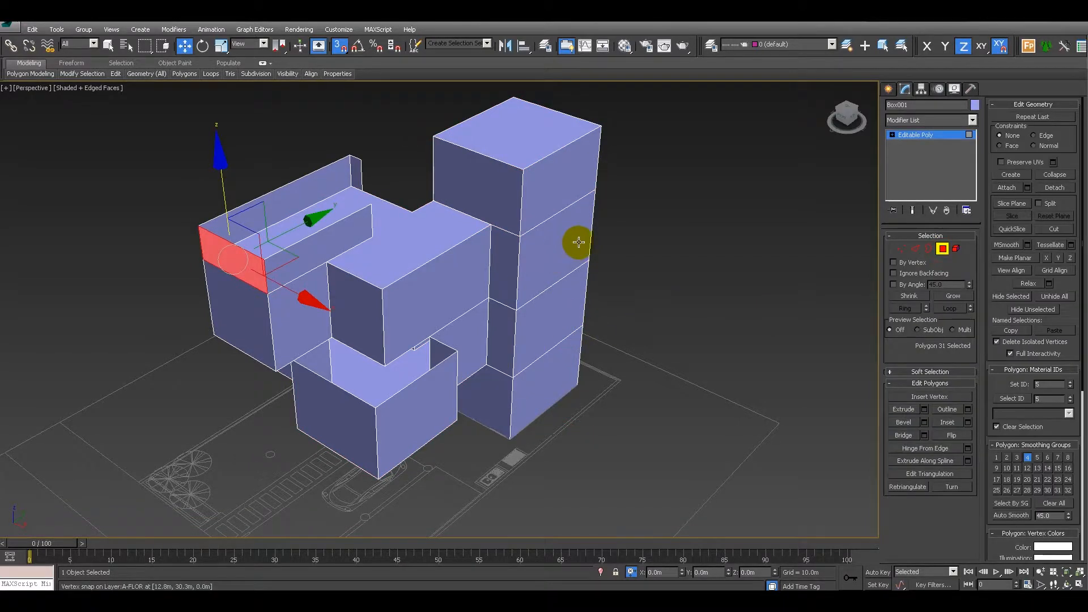
pyautogui.press('q')
pyautogui.click(526, 150)
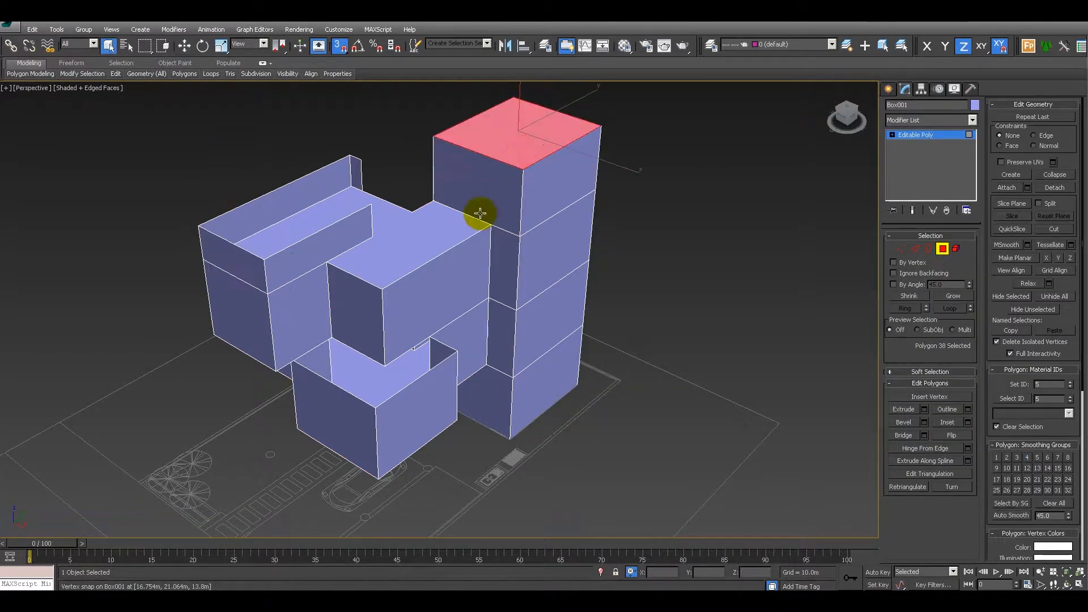
pyautogui.keyDown('ctrl'); pyautogui.click(439, 234); pyautogui.keyUp('ctrl')
pyautogui.keyDown('alt'); pyautogui.moveTo(418, 340); pyautogui.dragTo(444, 330, button='middle'); pyautogui.keyUp('alt')
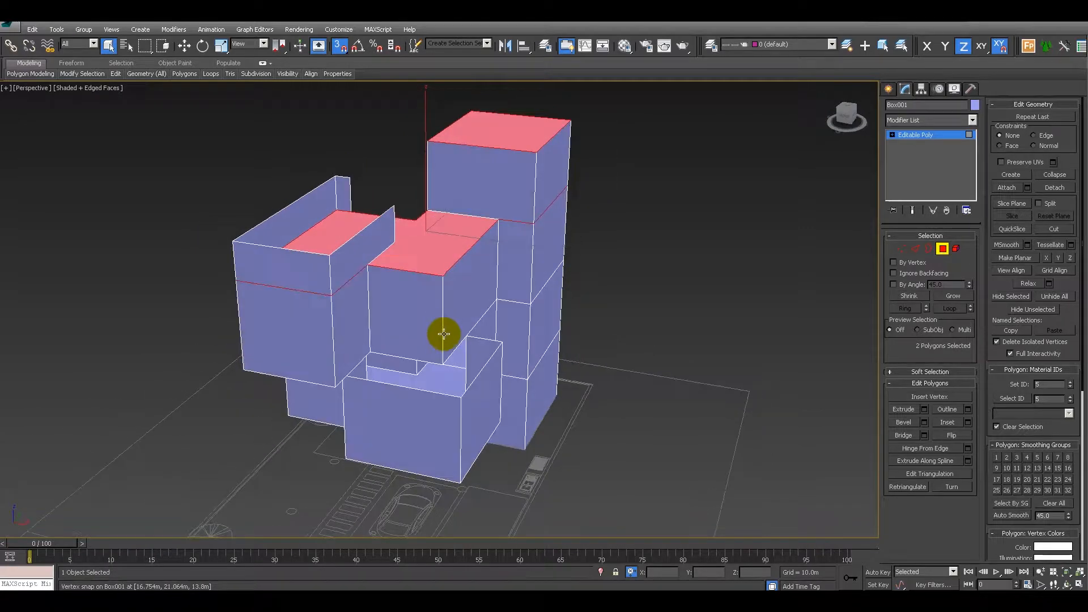
pyautogui.keyDown('ctrl'); pyautogui.click(444, 377); pyautogui.keyUp('ctrl')
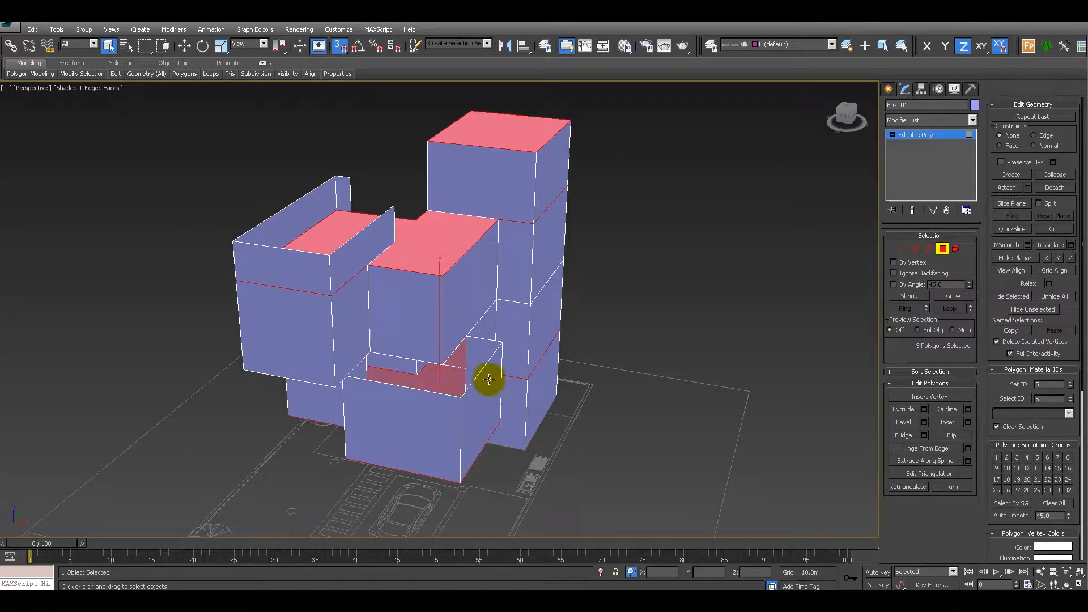
pyautogui.keyDown('alt'); pyautogui.moveTo(529, 384); pyautogui.dragTo(480, 323, button='middle'); pyautogui.keyUp('alt')
pyautogui.keyDown('ctrl'); pyautogui.click(546, 452); pyautogui.keyUp('ctrl')
pyautogui.keyDown('alt'); pyautogui.moveTo(508, 369); pyautogui.dragTo(535, 409, button='middle'); pyautogui.keyUp('alt')
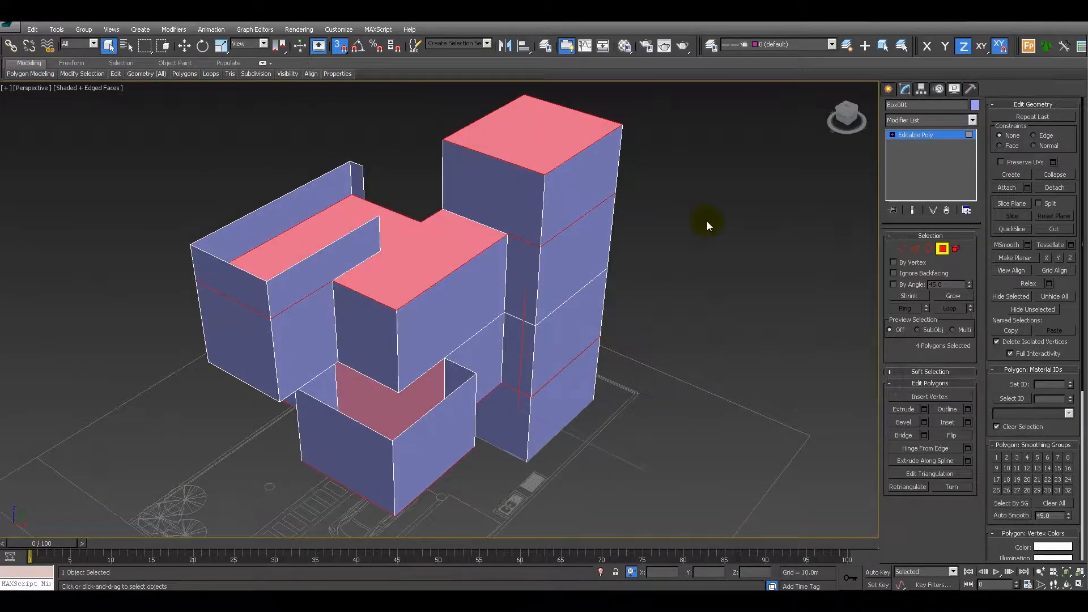
pyautogui.click(1055, 188)
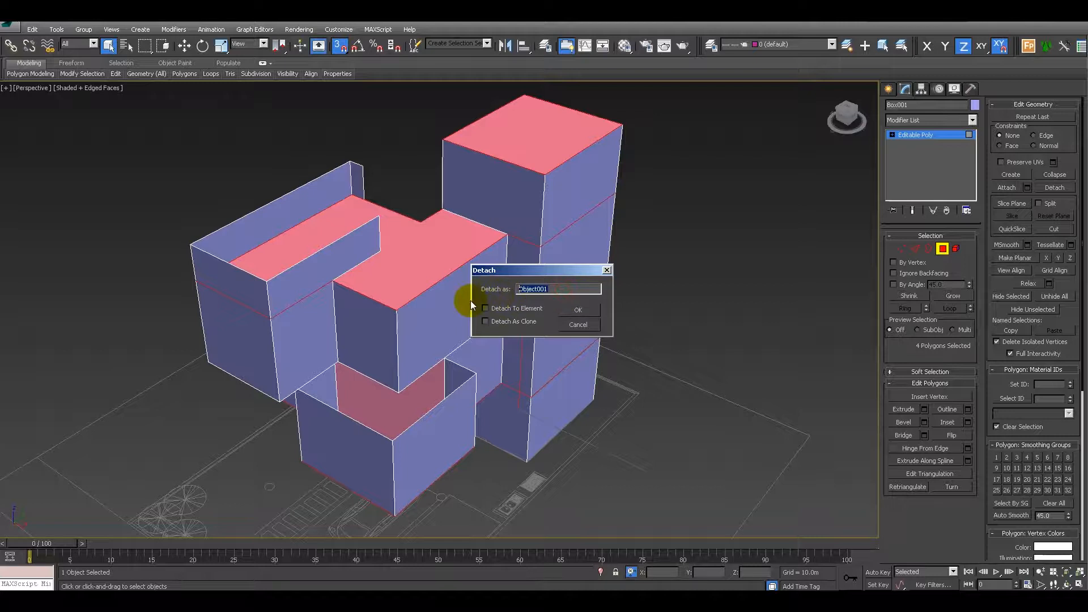
pyautogui.write('slab')
pyautogui.click(576, 311)
pyautogui.click(940, 248)
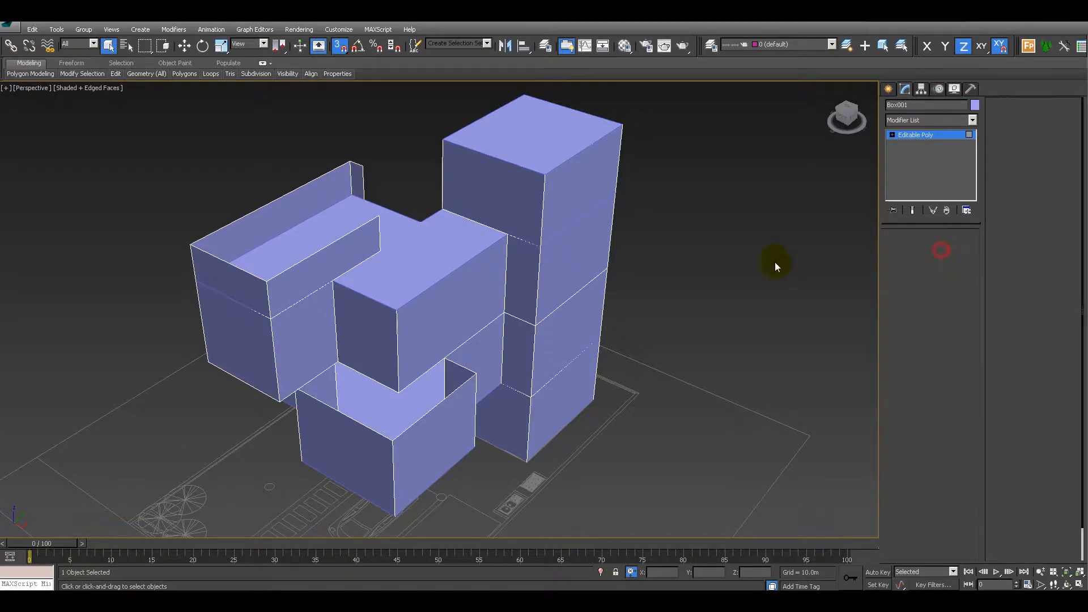
# Leave the wall object, select the slab object and give it a light orange object color.
pyautogui.rightClick(737, 238)
pyautogui.click(688, 195)
pyautogui.click(571, 145)
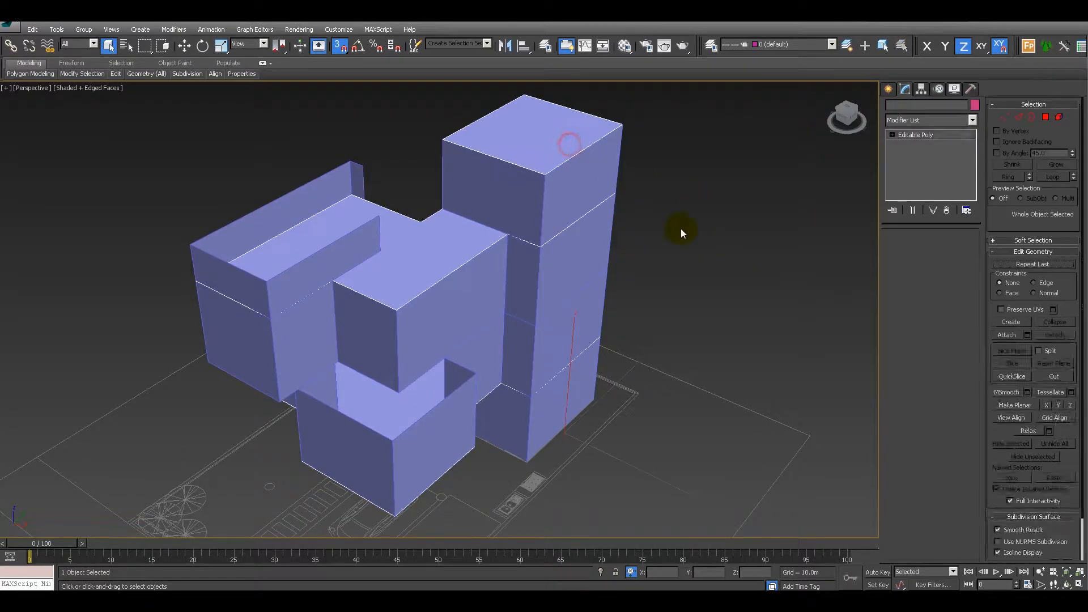
pyautogui.click(975, 104)
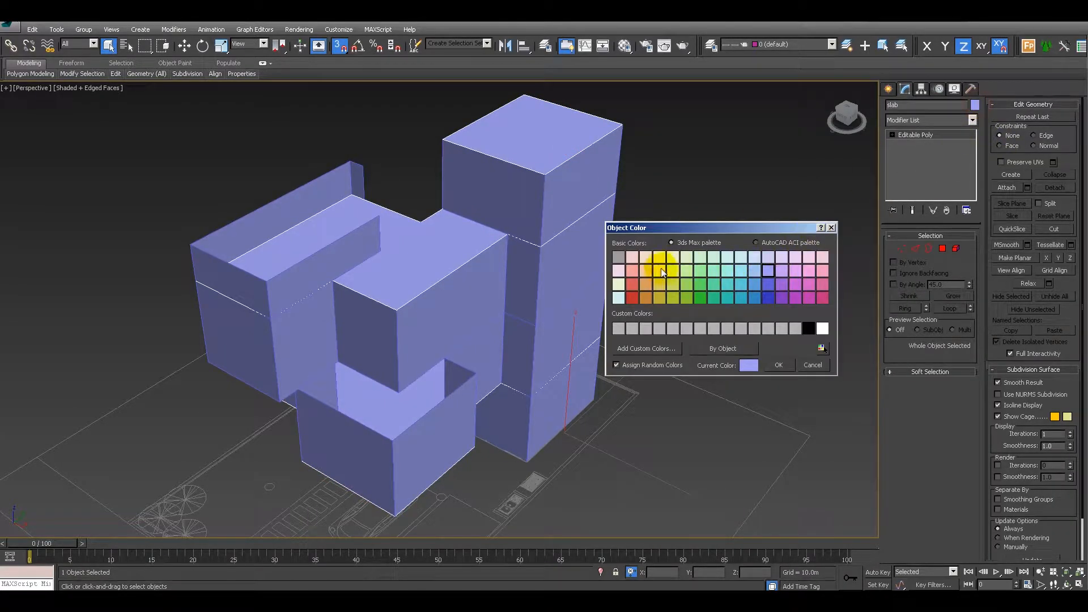
pyautogui.click(647, 270)
pyautogui.click(775, 365)
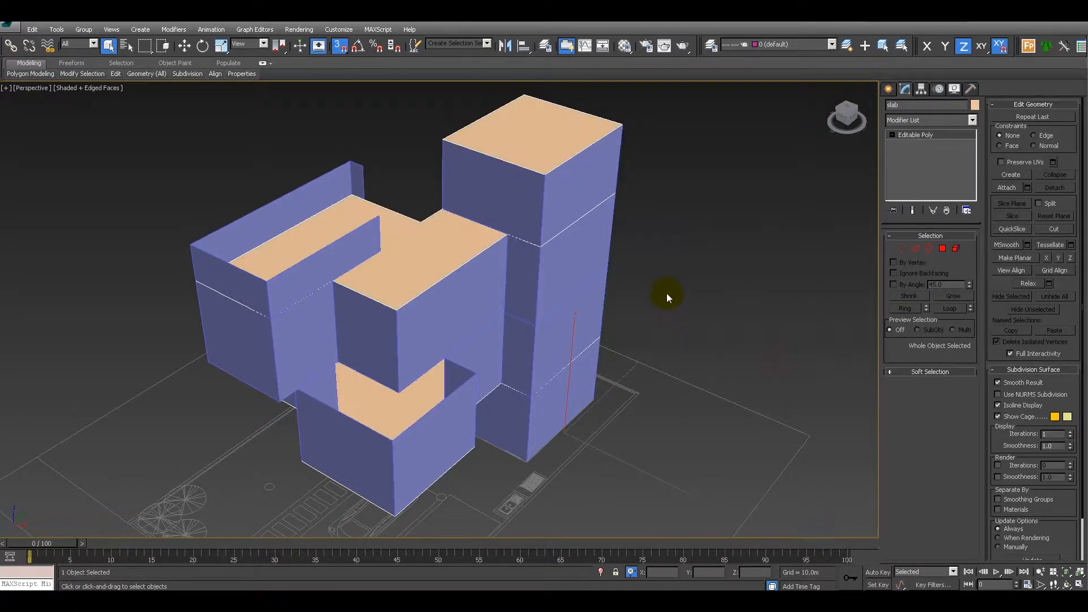
pyautogui.keyDown('alt'); pyautogui.moveTo(651, 296); pyautogui.dragTo(676, 273, button='middle'); pyautogui.keyUp('alt')
pyautogui.click(680, 270)
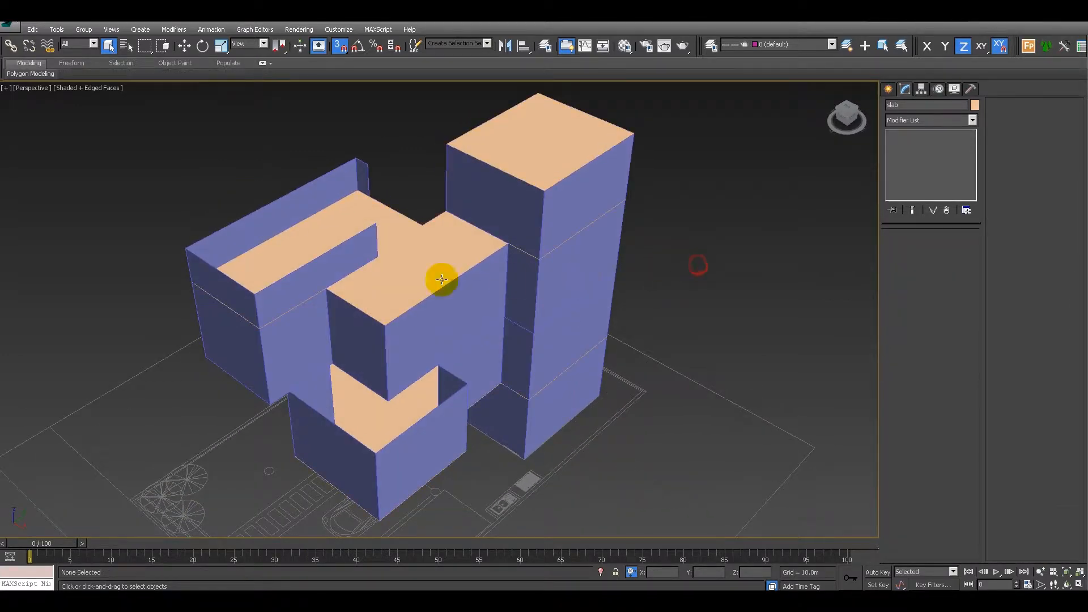
# Clone the slab polygon behind the parapet, as an element, down one storey to the underside of the upper blocks at 7.2 m.
pyautogui.click(422, 252)
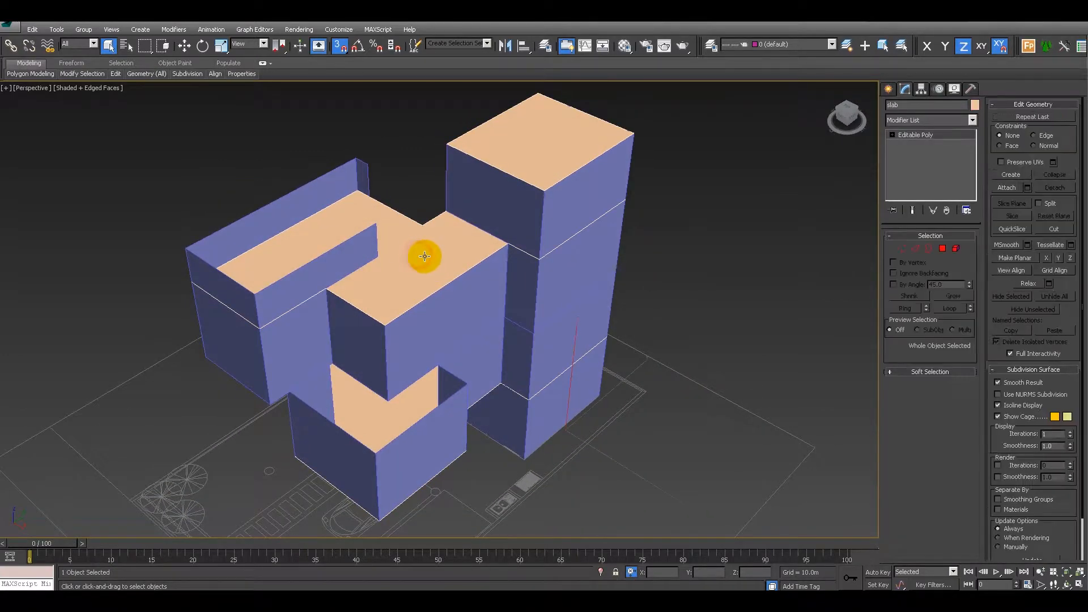
pyautogui.click(940, 250)
pyautogui.click(462, 256)
pyautogui.moveTo(405, 265); pyautogui.dragTo(468, 253, button='middle')
pyautogui.press('w')
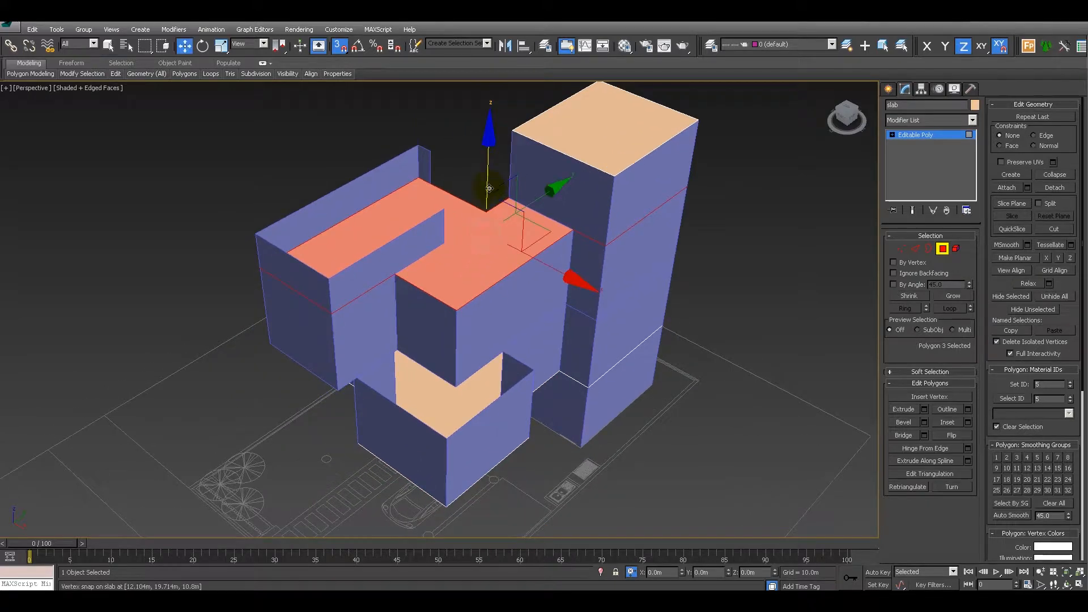
pyautogui.keyDown('shift'); pyautogui.moveTo(487, 178); pyautogui.dragTo(269, 344); pyautogui.keyUp('shift')
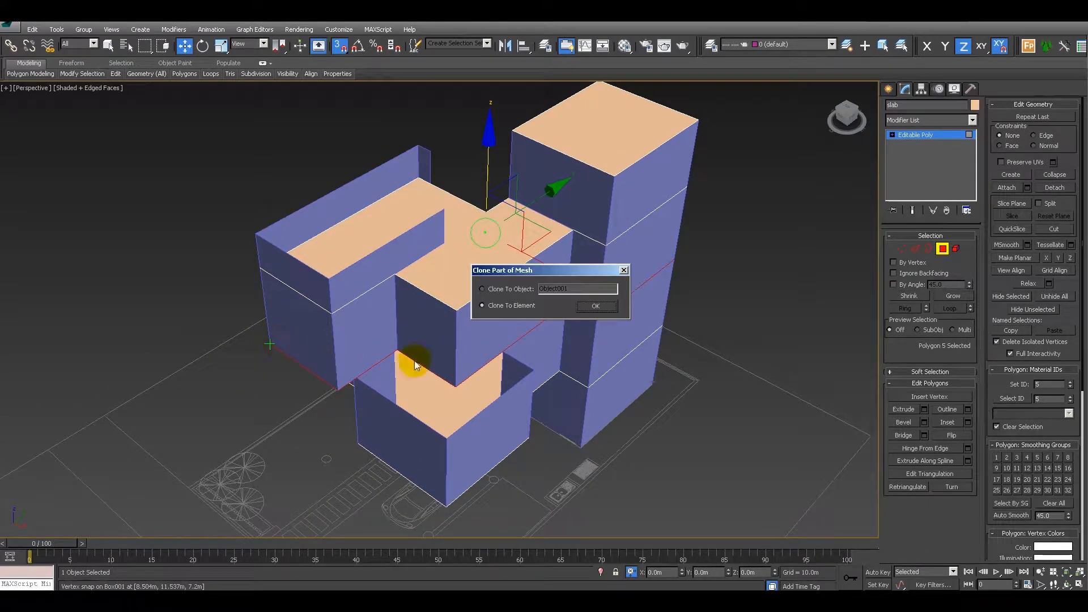
pyautogui.click(585, 311)
pyautogui.moveTo(469, 350)
pyautogui.keyDown('alt'); pyautogui.mouseDown(button='middle')
pyautogui.moveTo(461, 340)
pyautogui.moveTo(529, 280)
pyautogui.moveTo(483, 282)
pyautogui.moveTo(738, 294)
pyautogui.mouseUp(button='middle'); pyautogui.keyUp('alt')
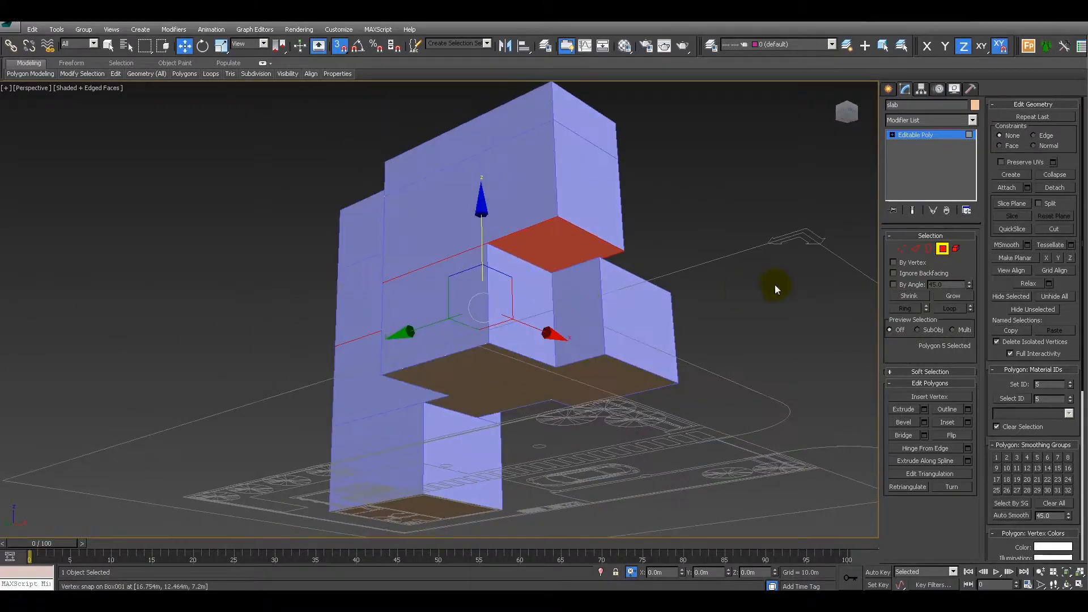
pyautogui.click(943, 248)
pyautogui.rightClick(680, 296)
pyautogui.click(682, 298)
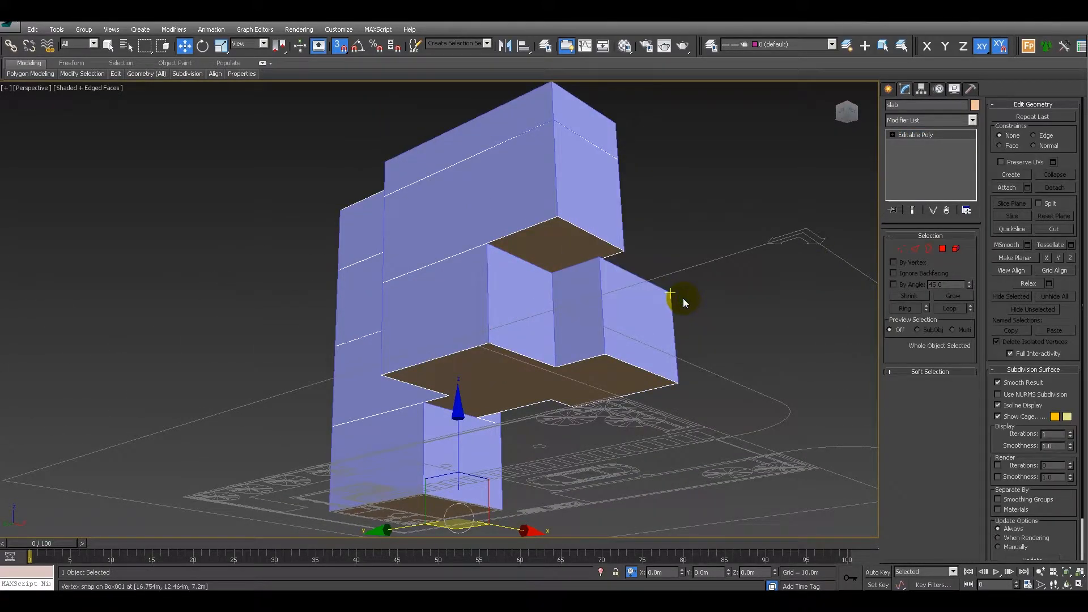
pyautogui.keyDown('alt'); pyautogui.moveTo(684, 265); pyautogui.dragTo(578, 321, button='middle'); pyautogui.keyUp('alt')
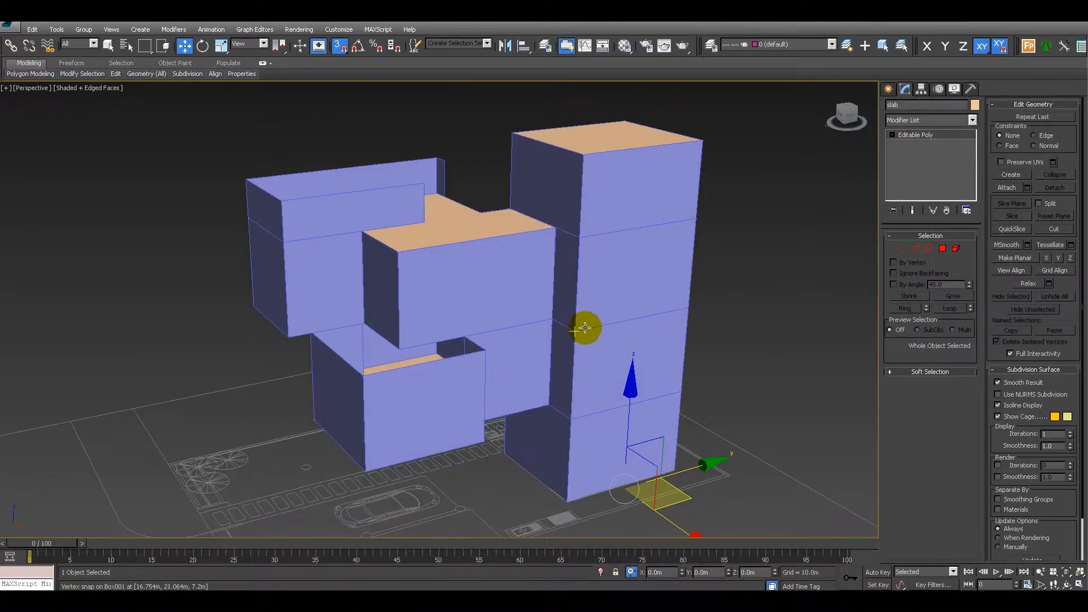
# Apply a Shell modifier to the slab object with an inner amount of 0.3 m.
pyautogui.press('q')
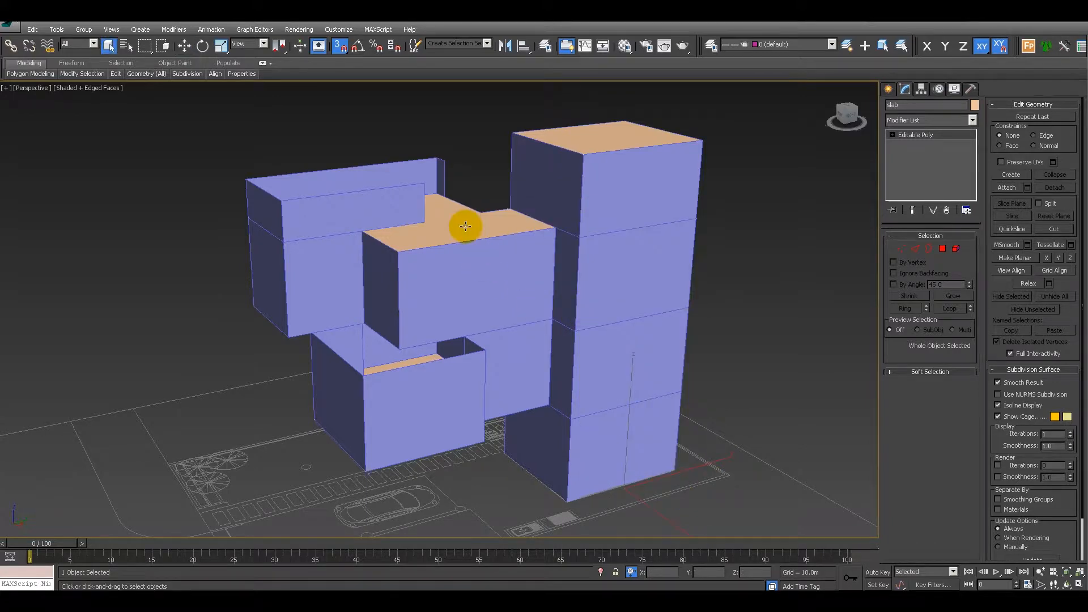
pyautogui.click(932, 119)
pyautogui.press('s')
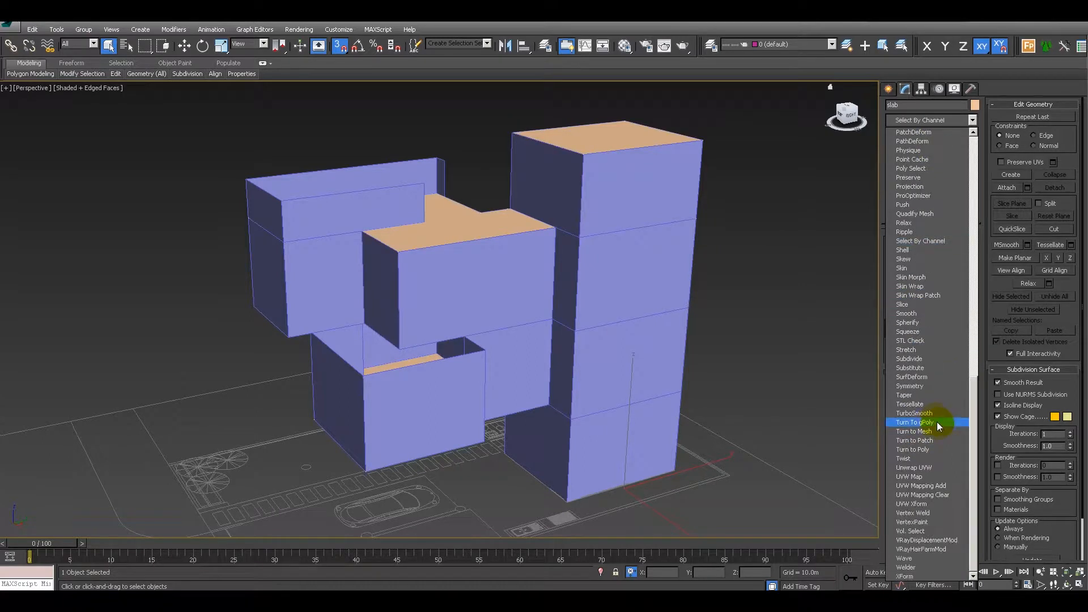
pyautogui.click(930, 250)
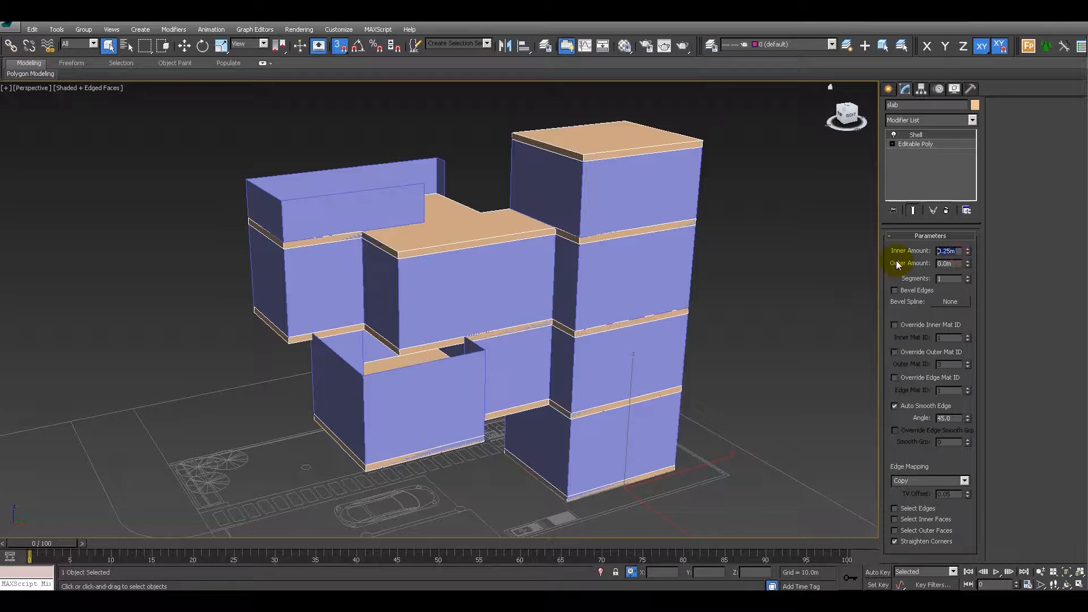
pyautogui.write('.3')
pyautogui.press('Return')
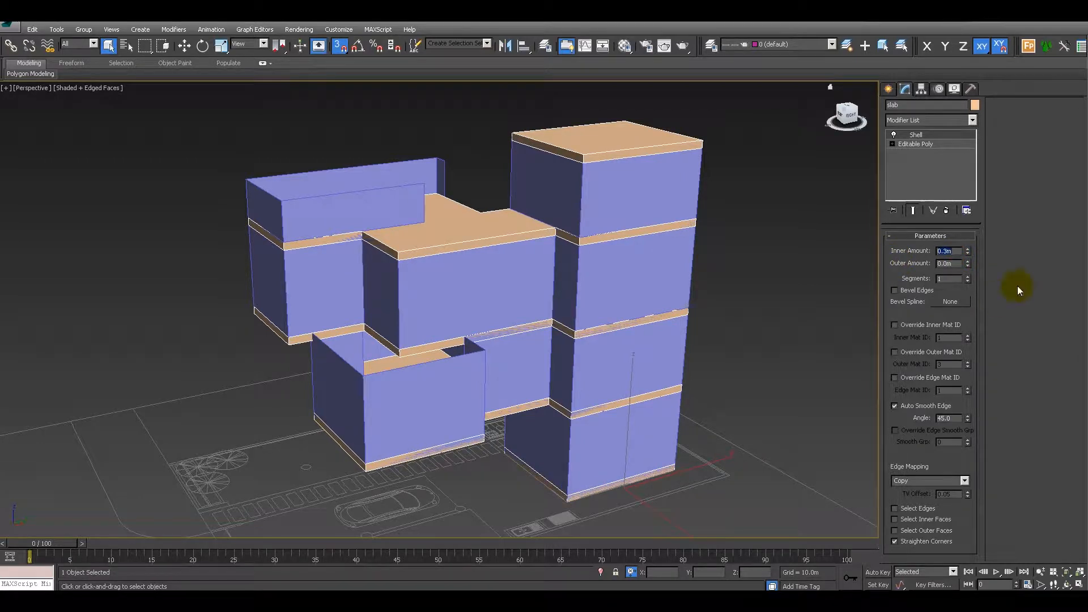
# Exaggerate the Shell's inner amount to 1.06 m to check which way each slab thickens.
pyautogui.rightClick(522, 317)
pyautogui.rightClick(520, 316)
pyautogui.keyDown('alt'); pyautogui.moveTo(427, 337); pyautogui.dragTo(623, 311, button='middle'); pyautogui.keyUp('alt')
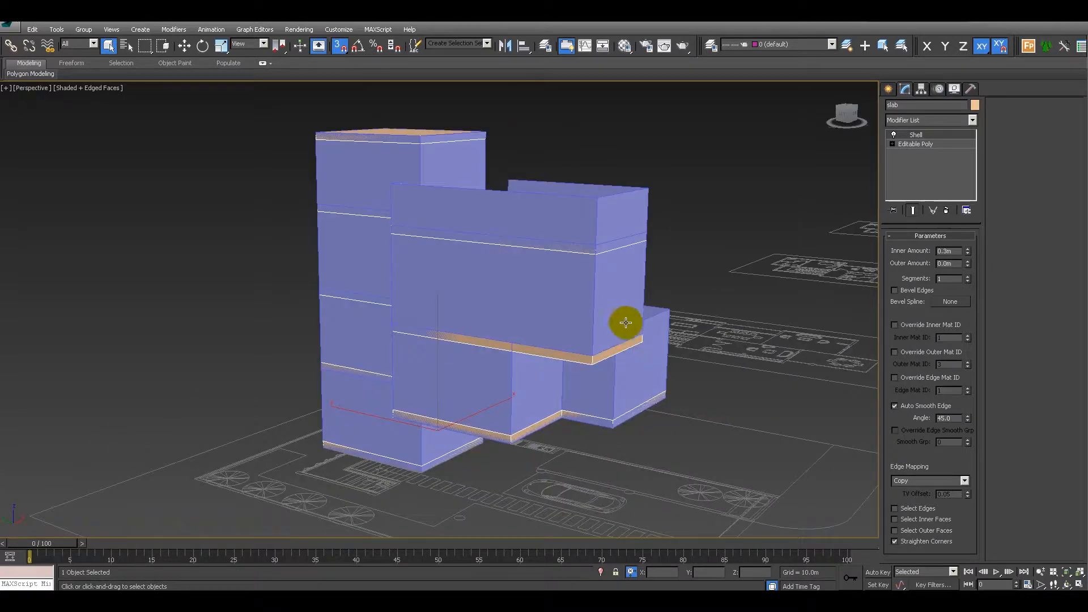
pyautogui.moveTo(967, 252); pyautogui.dragTo(911, 273)
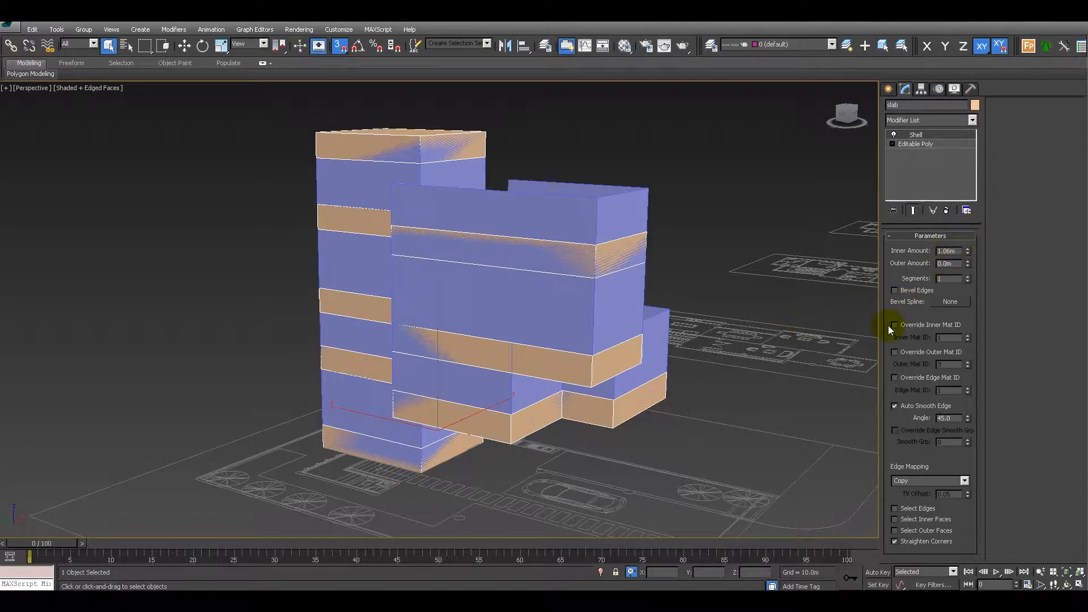
# Flip the polygons of the projecting floor and the tower base in the slab's Editable Poly, then return to its Shell modifier.
pyautogui.click(931, 144)
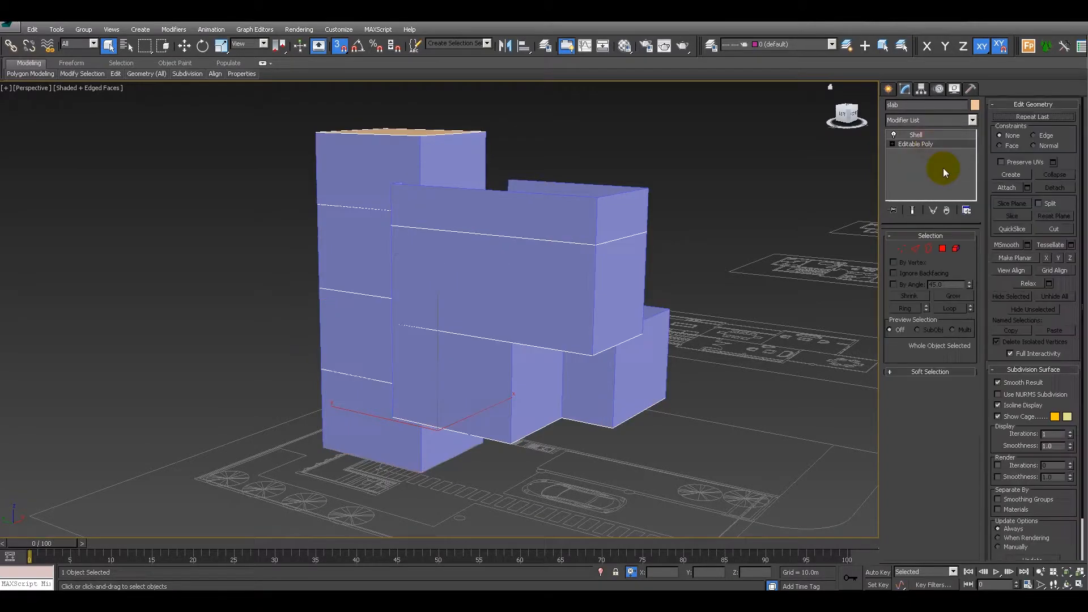
pyautogui.click(942, 248)
pyautogui.keyDown('alt'); pyautogui.moveTo(679, 391); pyautogui.dragTo(659, 360, button='middle'); pyautogui.keyUp('alt')
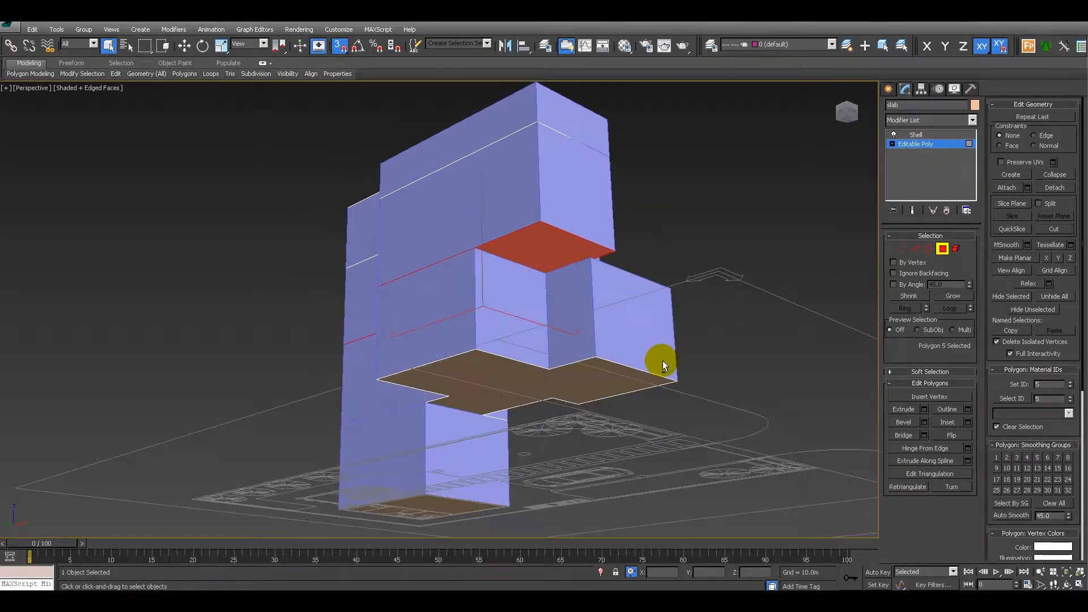
pyautogui.click(602, 371)
pyautogui.keyDown('ctrl'); pyautogui.click(440, 510); pyautogui.keyUp('ctrl')
pyautogui.moveTo(644, 413); pyautogui.dragTo(612, 359, button='middle')
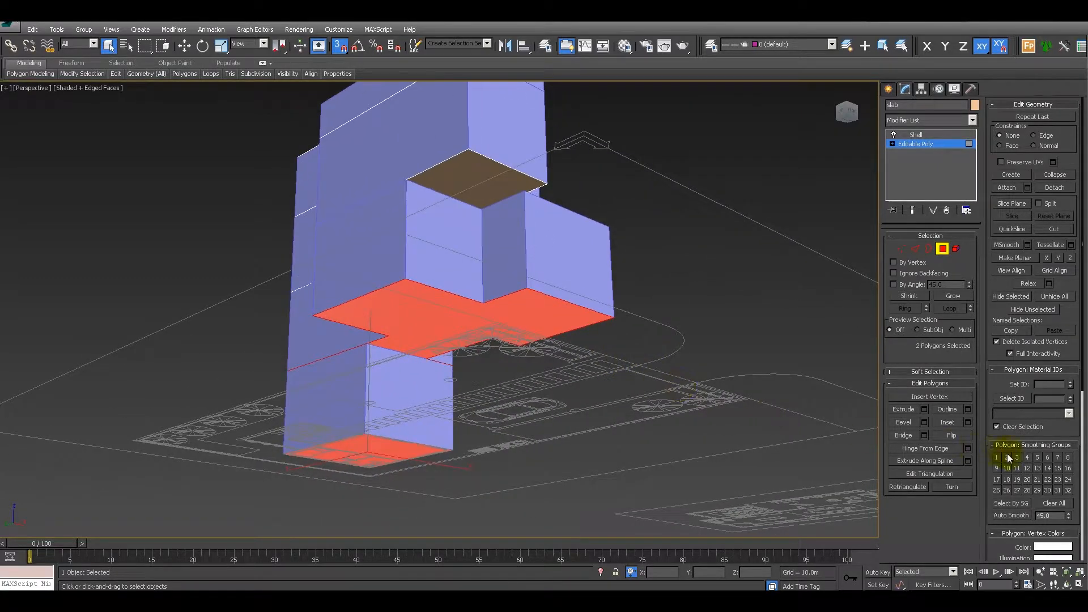
pyautogui.click(957, 435)
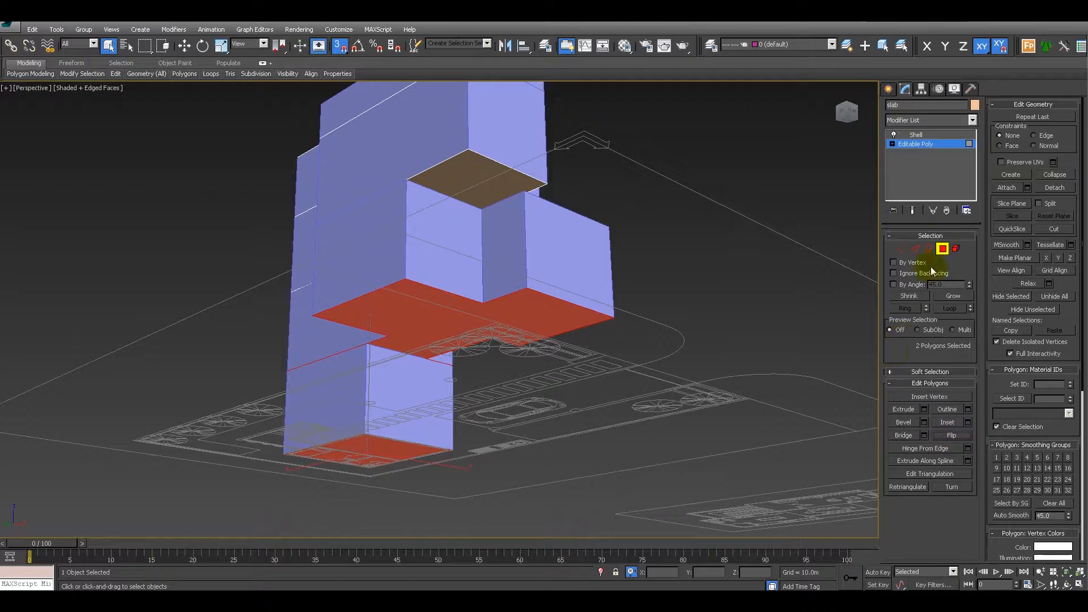
pyautogui.click(943, 249)
pyautogui.click(928, 136)
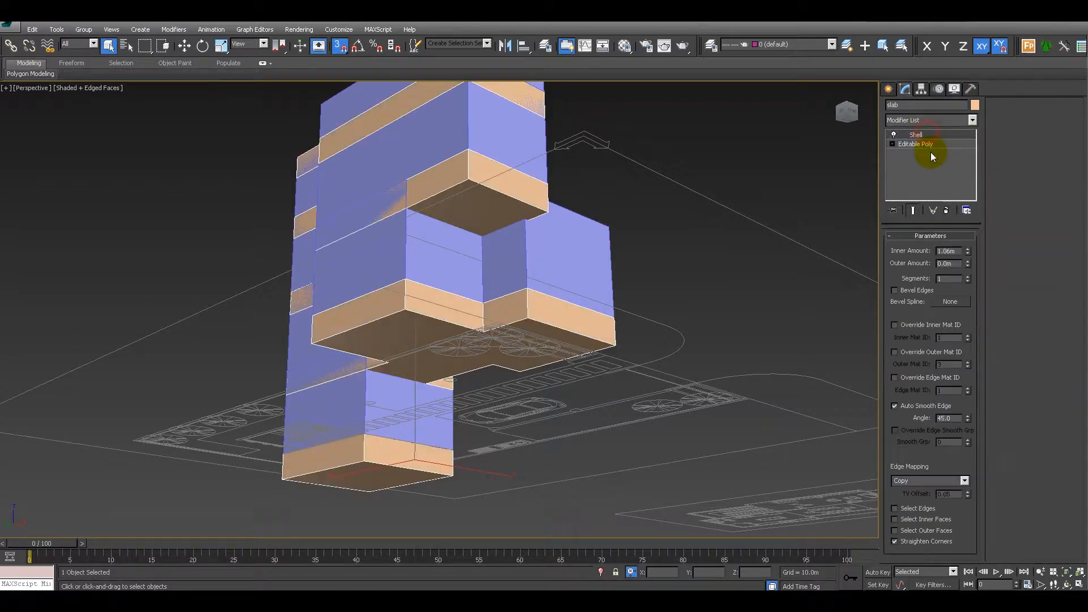
# Set the slab Shell's inner amount to 0.3 m.
pyautogui.moveTo(968, 256); pyautogui.dragTo(971, 226)
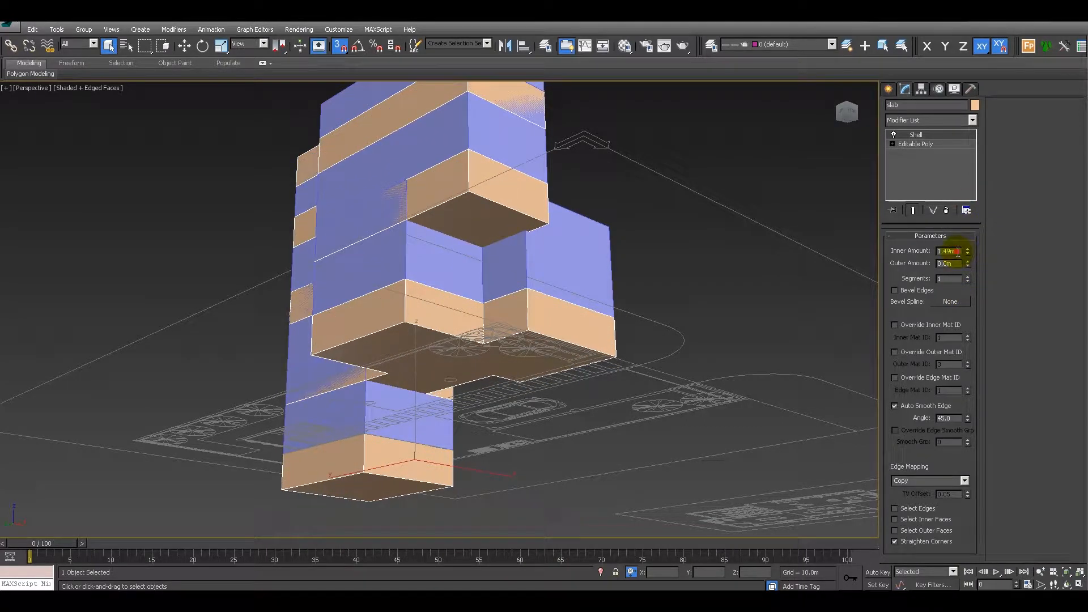
pyautogui.write('0.3')
pyautogui.press('Return')
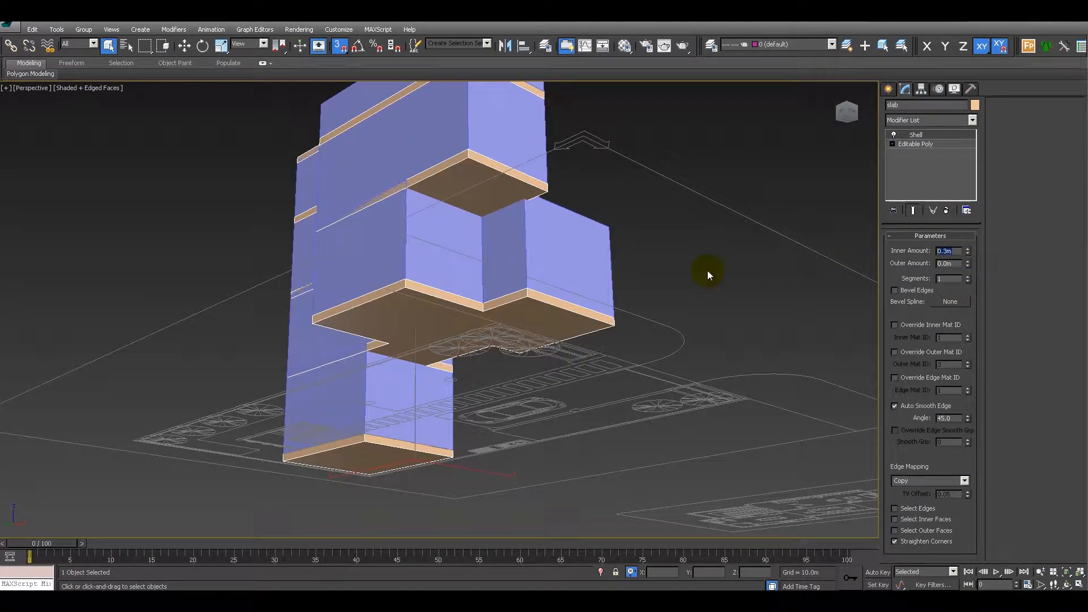
pyautogui.click(656, 247)
# Examine the slab edges up close along the outer wall faces around the roof and the stair tower.
pyautogui.keyDown('alt'); pyautogui.moveTo(743, 248); pyautogui.dragTo(695, 322, button='middle'); pyautogui.keyUp('alt')
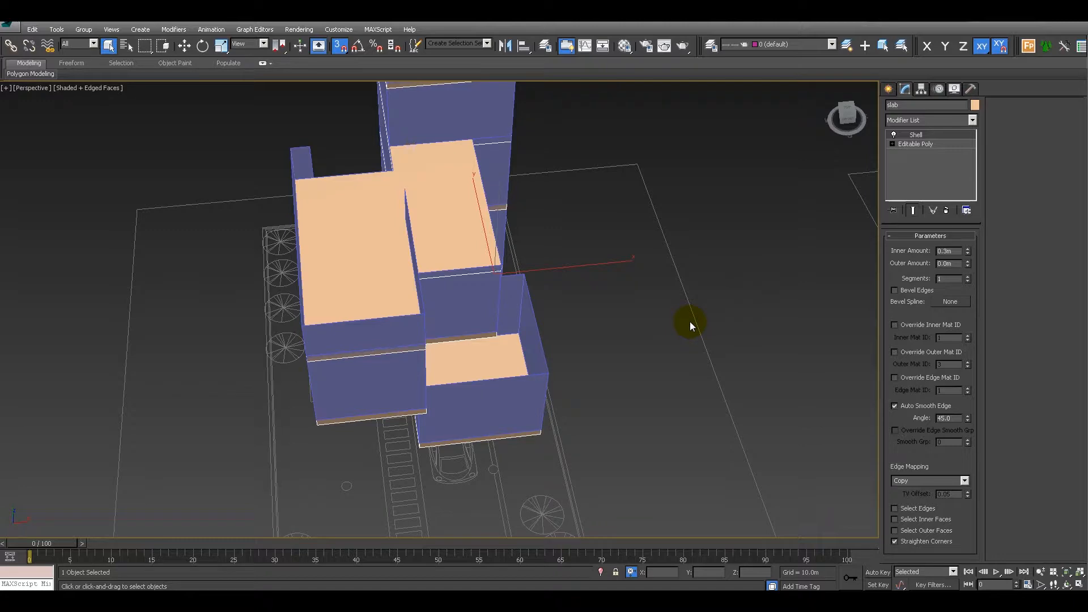
pyautogui.keyDown('alt'); pyautogui.moveTo(689, 322); pyautogui.dragTo(515, 243, button='middle'); pyautogui.keyUp('alt')
pyautogui.scroll(5, 510, 236)
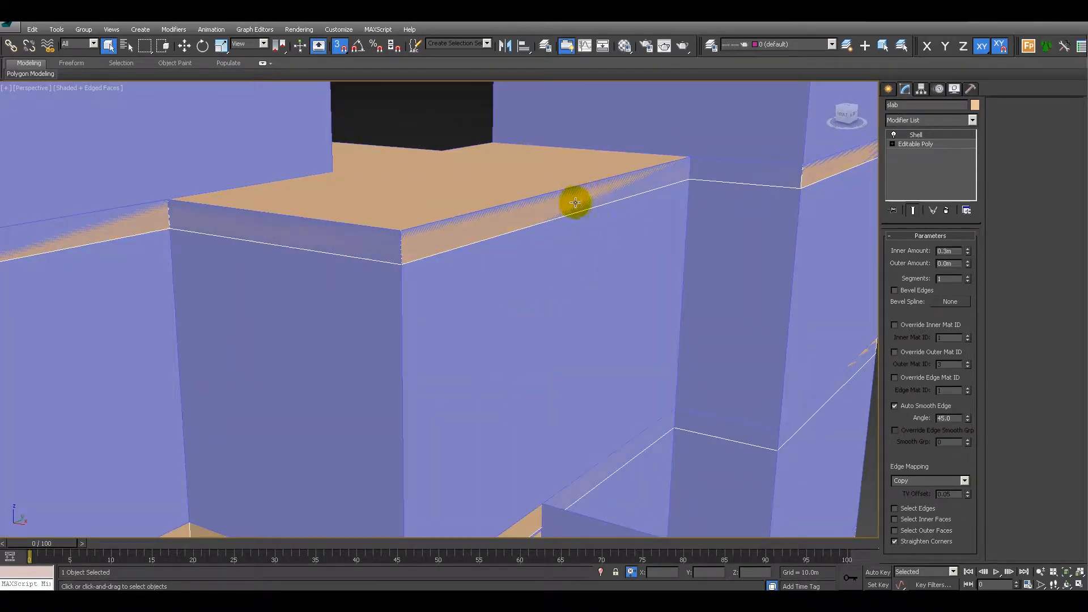
pyautogui.keyDown('alt'); pyautogui.moveTo(561, 202); pyautogui.dragTo(562, 218, button='middle'); pyautogui.keyUp('alt')
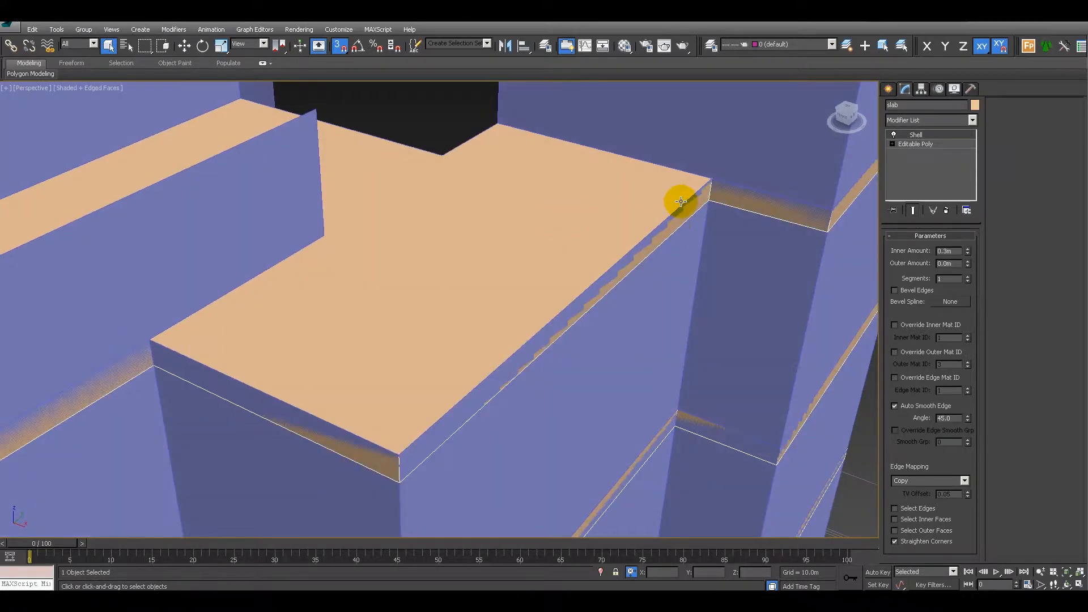
pyautogui.scroll(6, 663, 243)
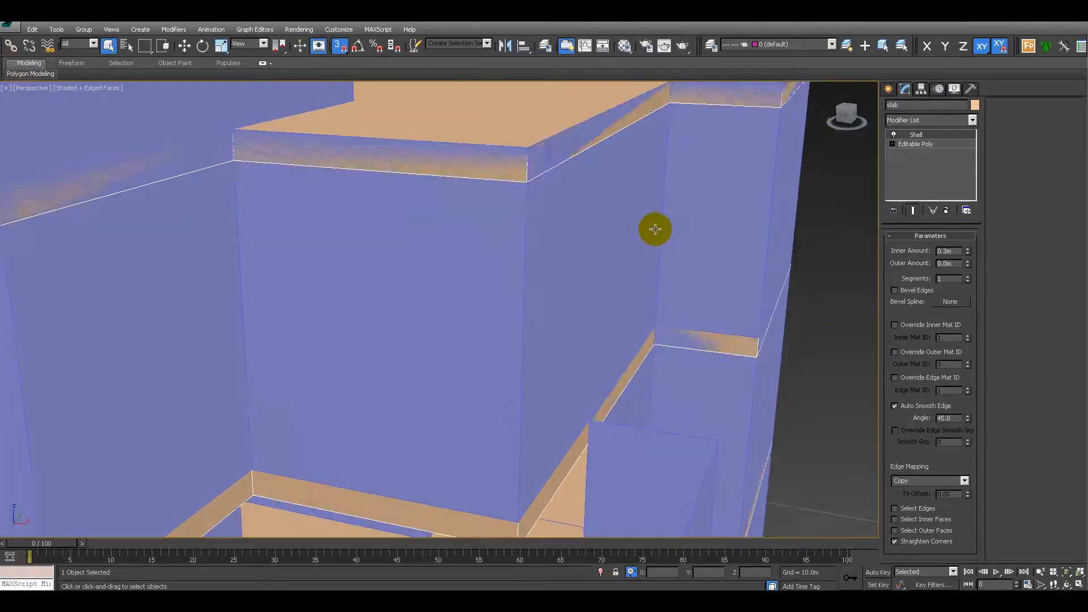
pyautogui.keyDown('alt'); pyautogui.moveTo(655, 229); pyautogui.dragTo(627, 243, button='middle'); pyautogui.keyUp('alt')
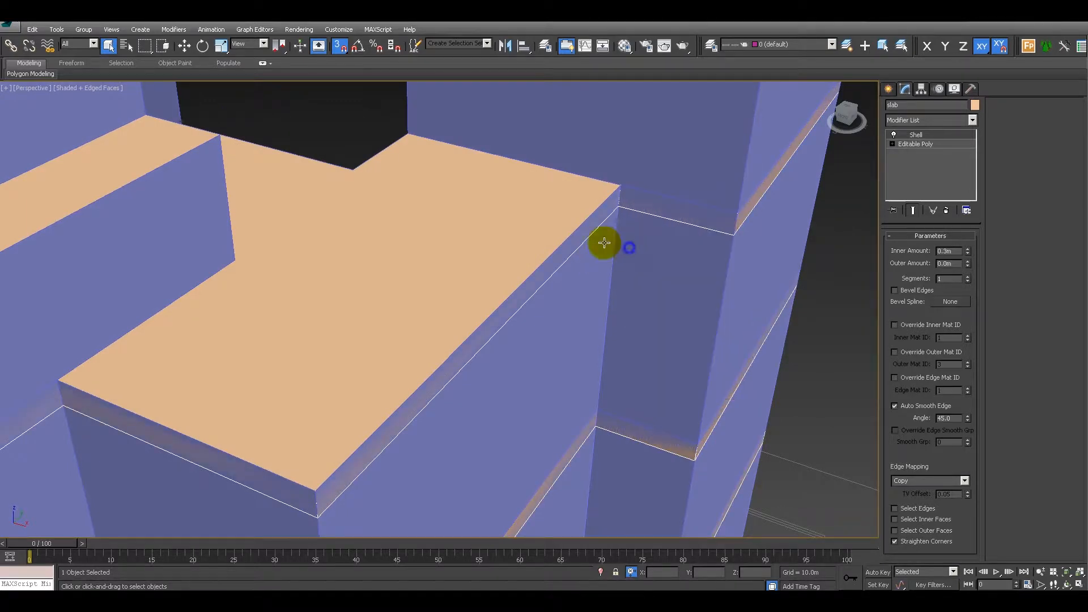
pyautogui.click(357, 122)
pyautogui.click(427, 177)
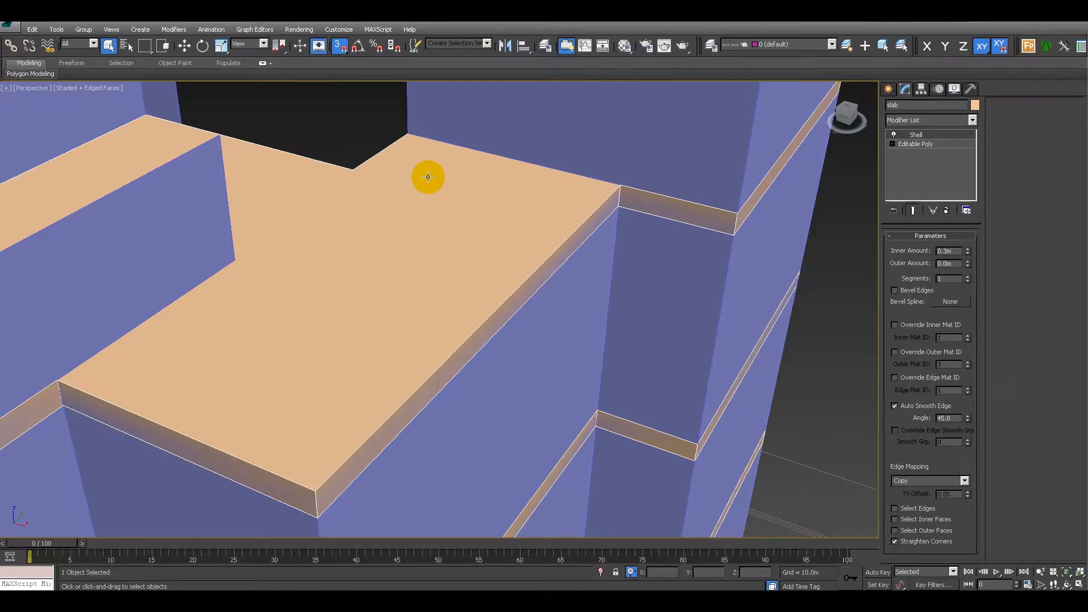
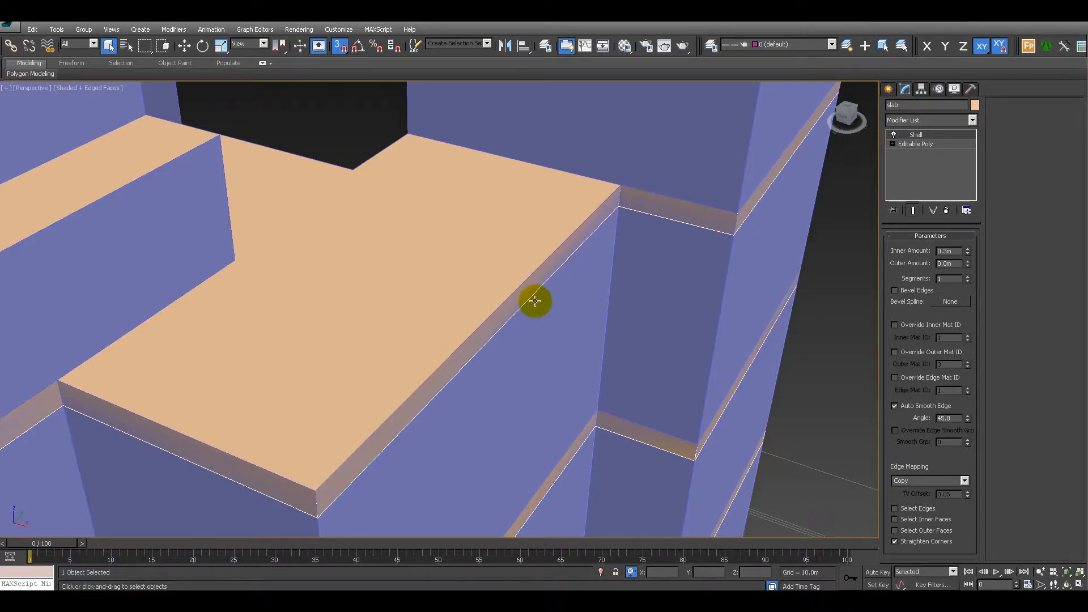
pyautogui.scroll(1, 577, 282)
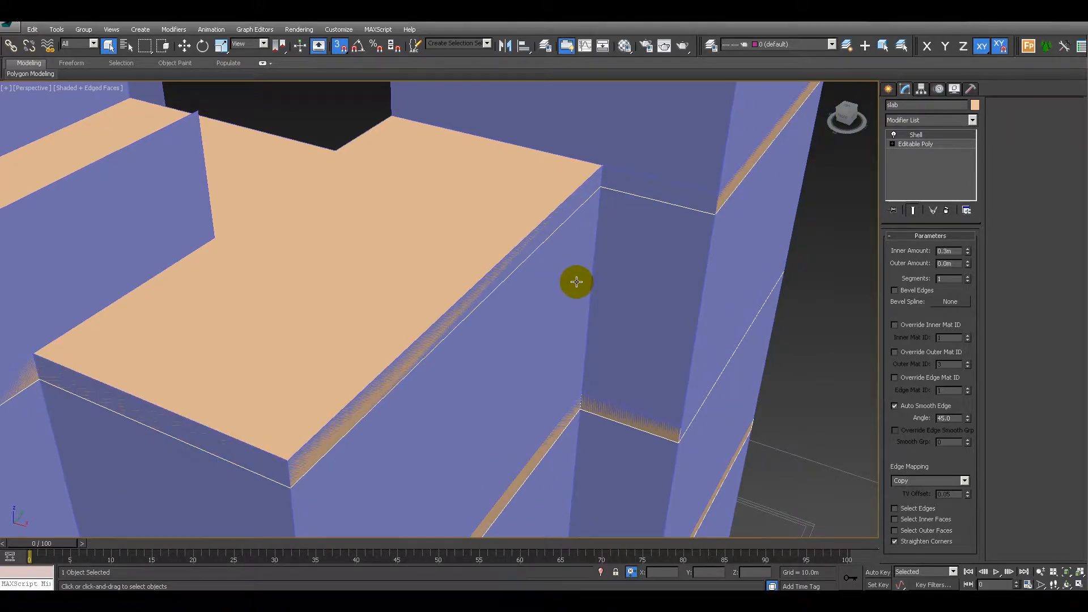
pyautogui.keyDown('alt'); pyautogui.moveTo(549, 274); pyautogui.dragTo(600, 260, button='middle'); pyautogui.keyUp('alt')
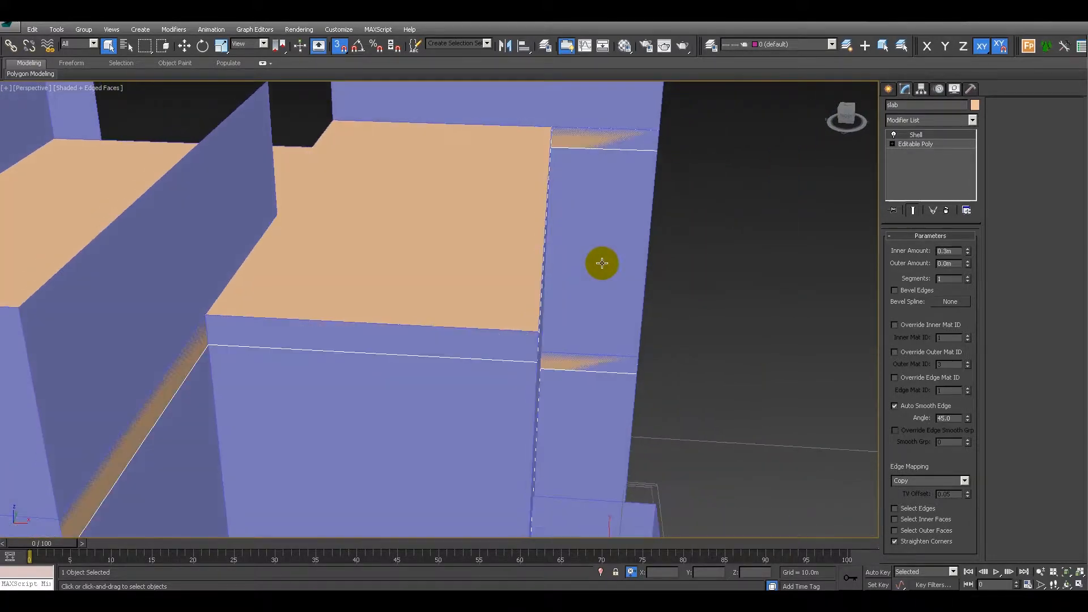
pyautogui.click(729, 221)
pyautogui.click(508, 177)
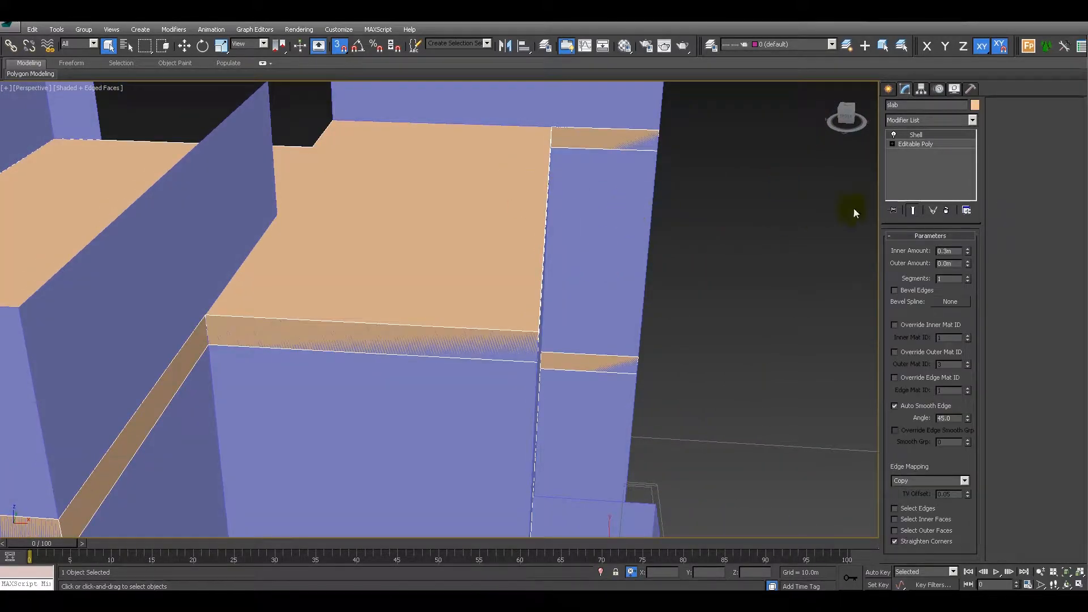
# Select all the floor and roof polygons in the slab's Editable Poly and outline them by -0.01 m.
pyautogui.click(917, 144)
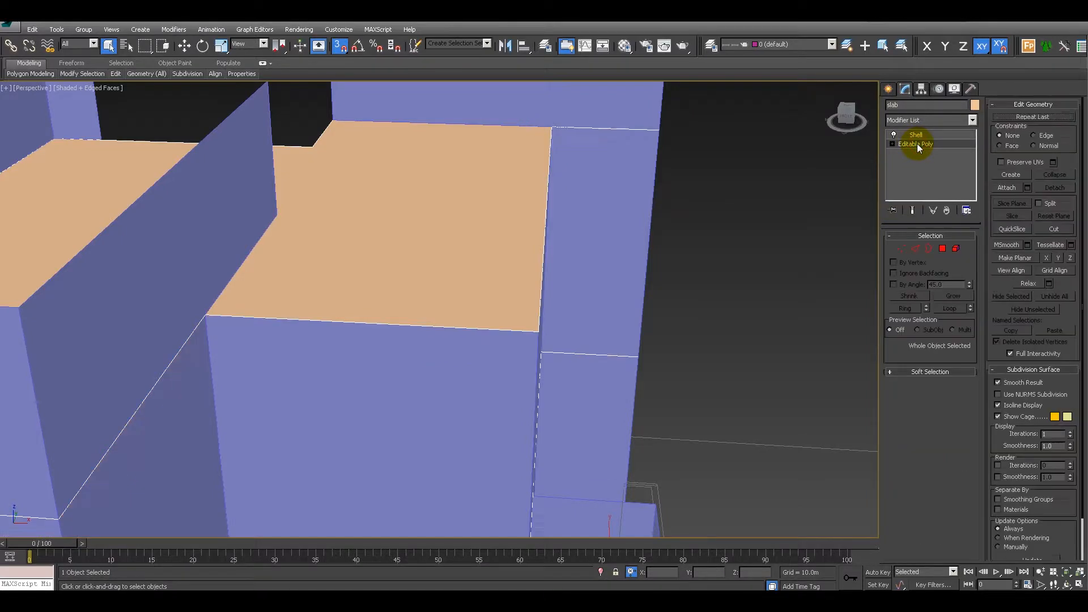
pyautogui.click(942, 249)
pyautogui.scroll(-5, 702, 254)
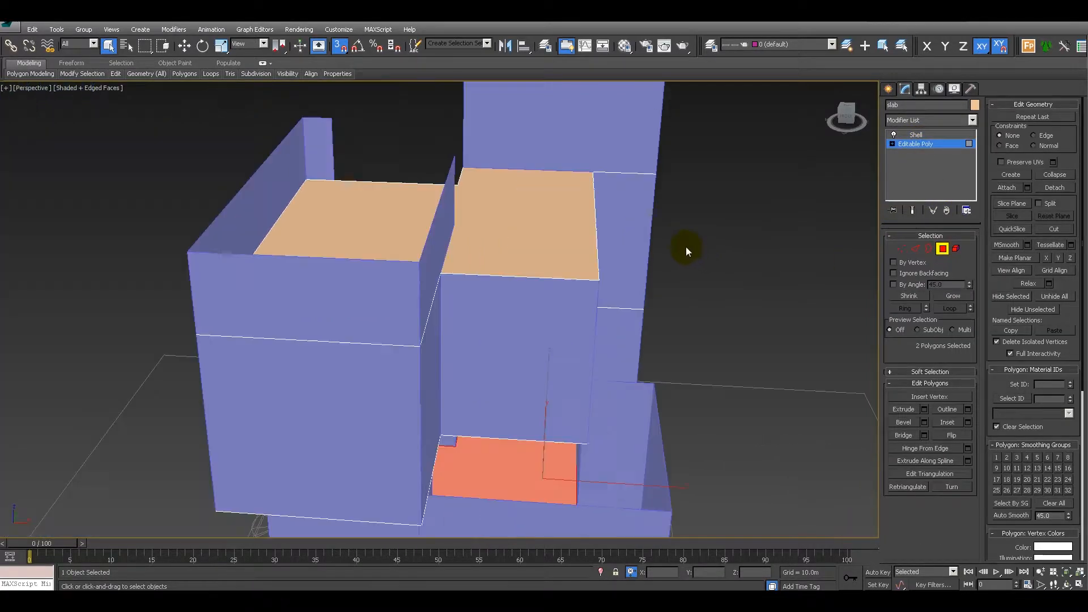
pyautogui.scroll(-2, 677, 241)
pyautogui.keyDown('alt'); pyautogui.moveTo(718, 225); pyautogui.dragTo(625, 235, button='middle'); pyautogui.keyUp('alt')
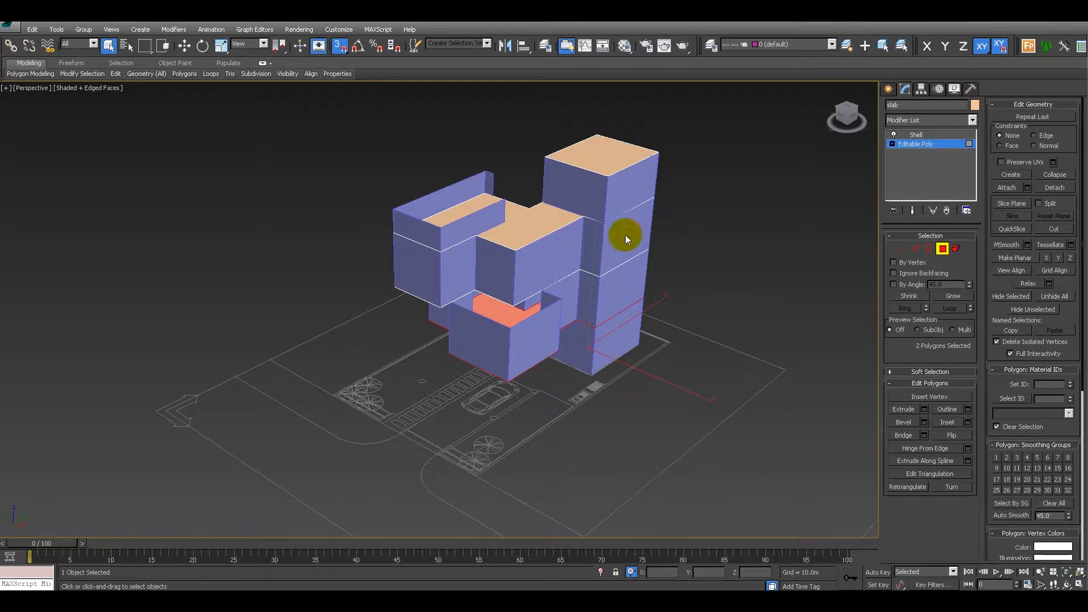
pyautogui.keyDown('ctrl'); pyautogui.click(542, 227); pyautogui.keyUp('ctrl')
pyautogui.keyDown('ctrl'); pyautogui.click(595, 161); pyautogui.keyUp('ctrl')
pyautogui.keyDown('ctrl'); pyautogui.click(594, 267); pyautogui.keyUp('ctrl')
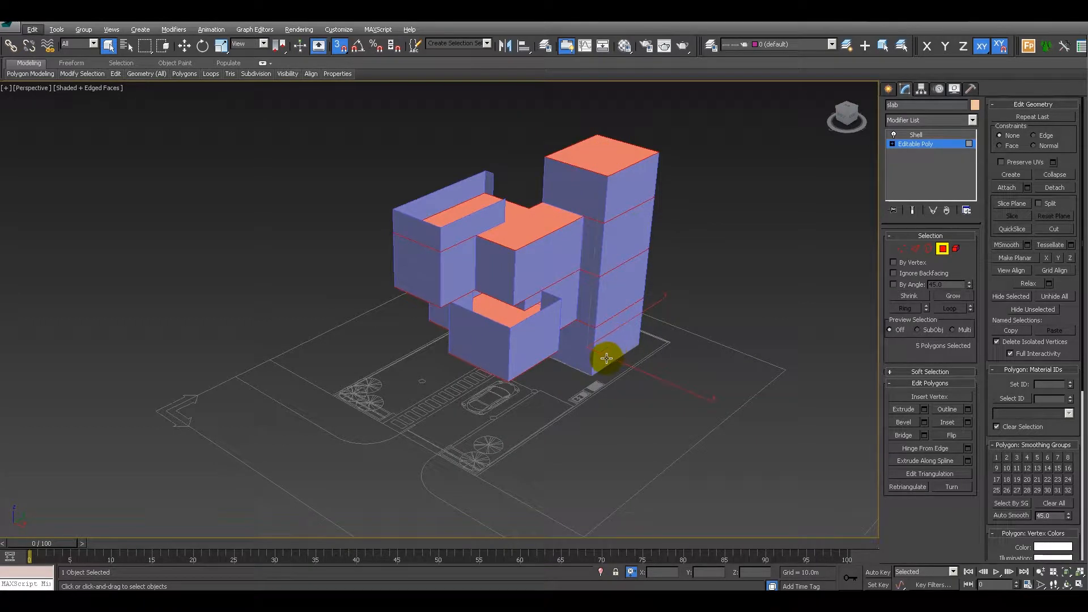
pyautogui.keyDown('alt'); pyautogui.moveTo(660, 279); pyautogui.dragTo(704, 267, button='middle'); pyautogui.keyUp('alt')
pyautogui.scroll(6, 660, 282)
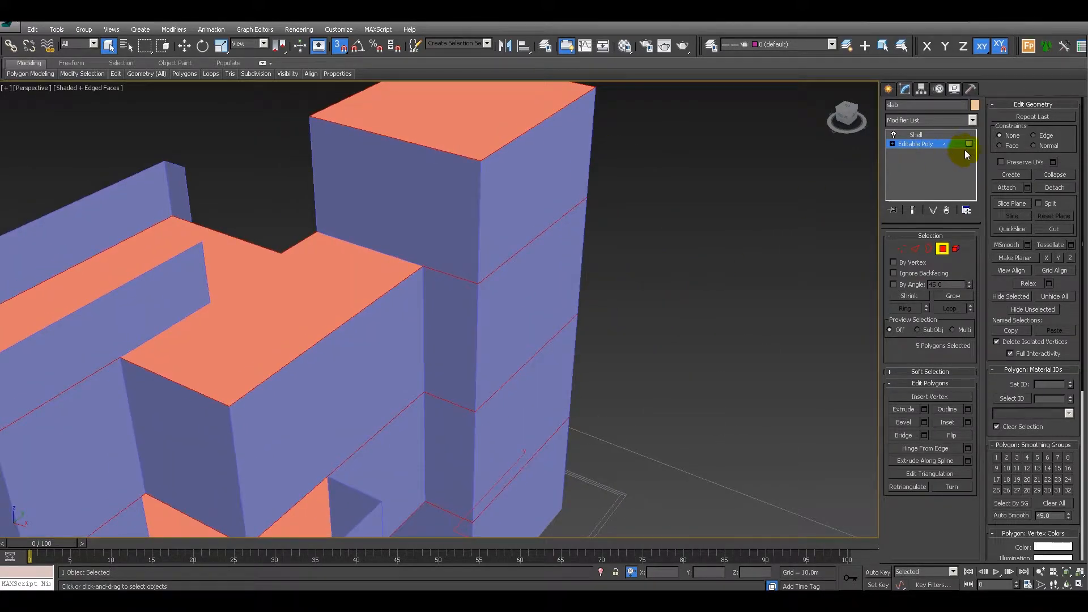
pyautogui.click(968, 412)
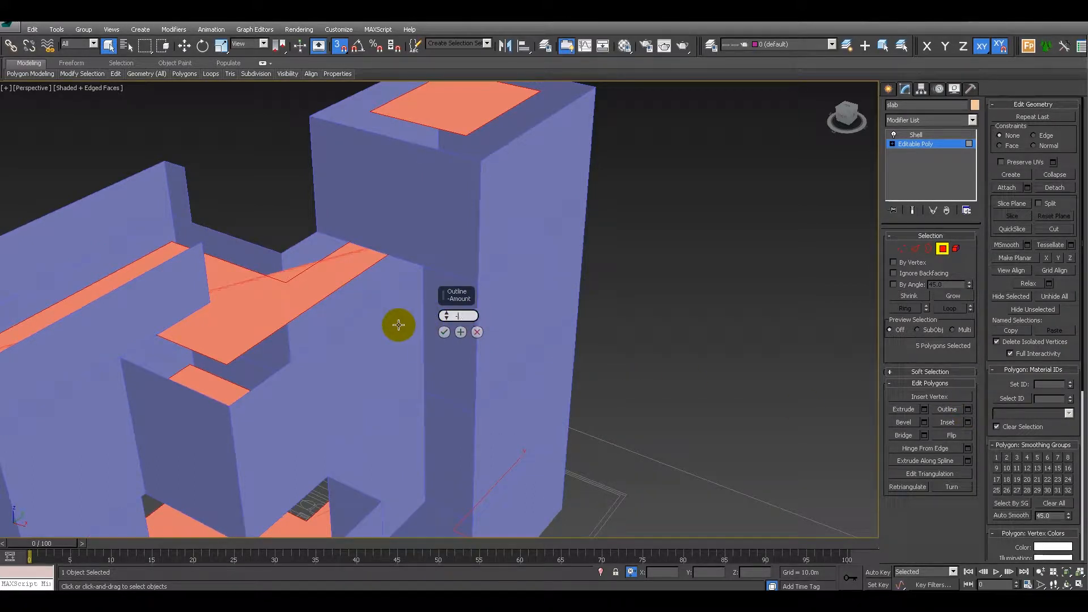
pyautogui.press('Return')
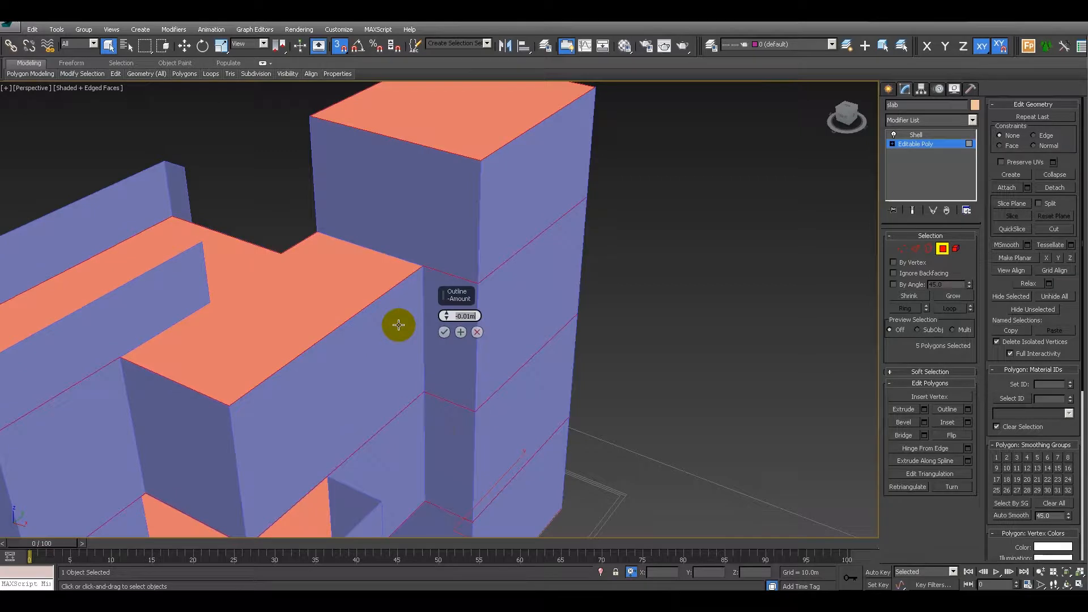
pyautogui.click(443, 333)
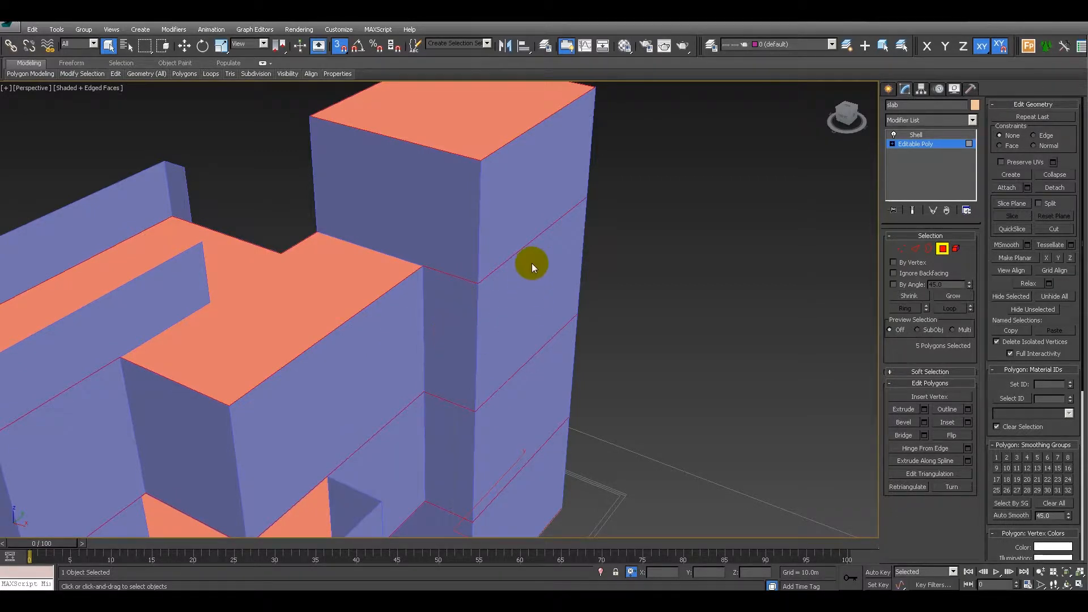
# Examine the gap between the slab outline and the outer wall up close in the Top viewport.
pyautogui.hotkey('alt', 'w')
pyautogui.click(303, 182)
pyautogui.scroll(5, 289, 212)
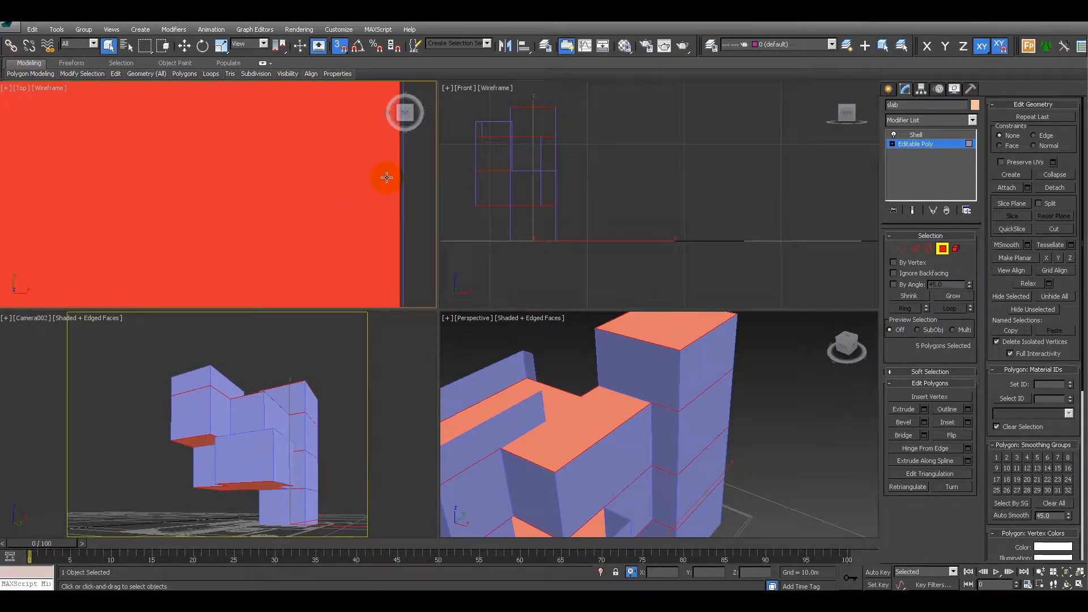
pyautogui.moveTo(407, 187); pyautogui.dragTo(259, 156, button='middle')
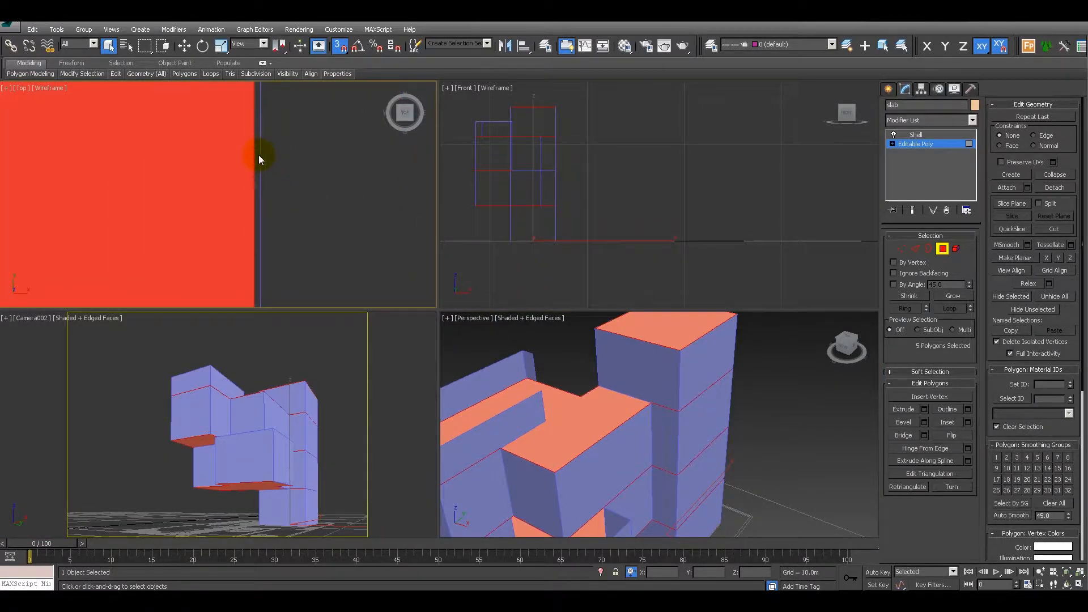
# Return to the slab's Shell modifier, deselect the slab and restore the full-size Perspective view of the building.
pyautogui.click(943, 250)
pyautogui.click(916, 135)
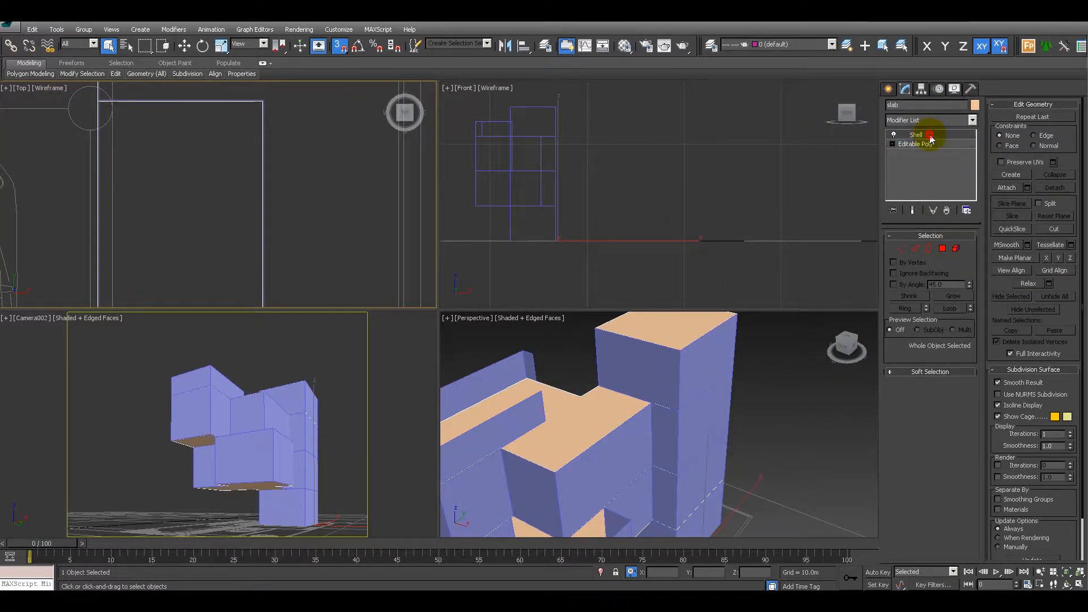
pyautogui.rightClick(700, 437)
pyautogui.click(706, 443)
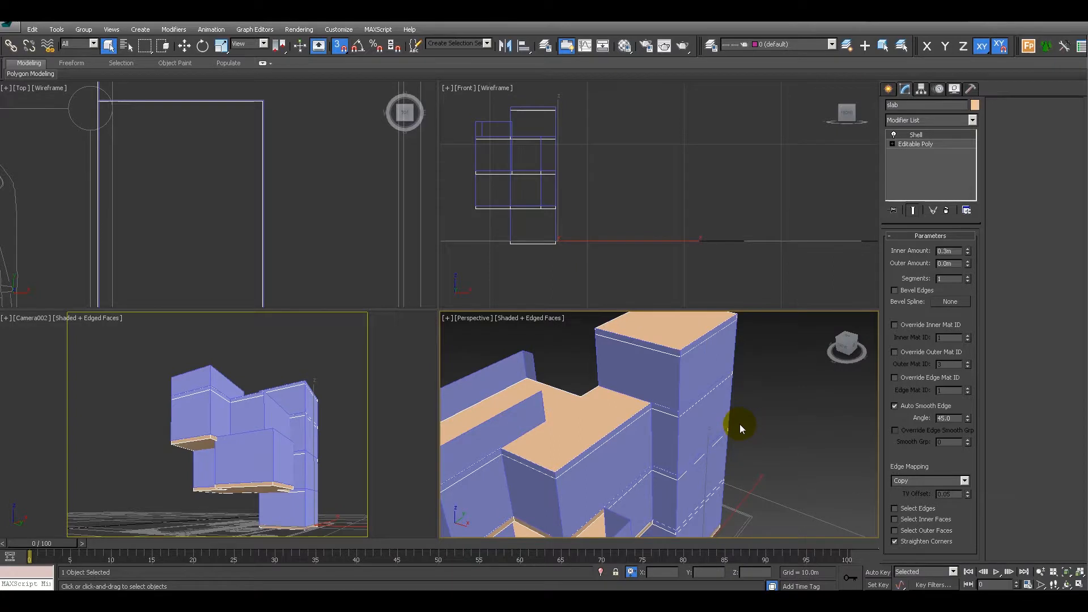
pyautogui.scroll(-3, 739, 424)
pyautogui.rightClick(725, 410)
pyautogui.click(720, 408)
pyautogui.click(749, 387)
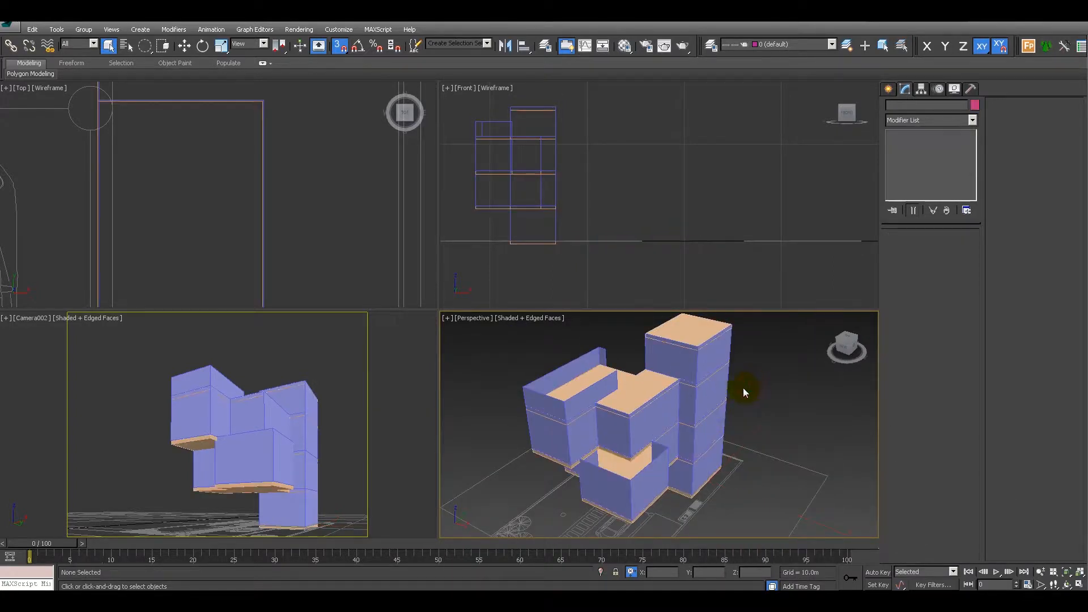
pyautogui.moveTo(702, 396); pyautogui.dragTo(698, 392, button='middle')
pyautogui.hotkey('alt', 'w')
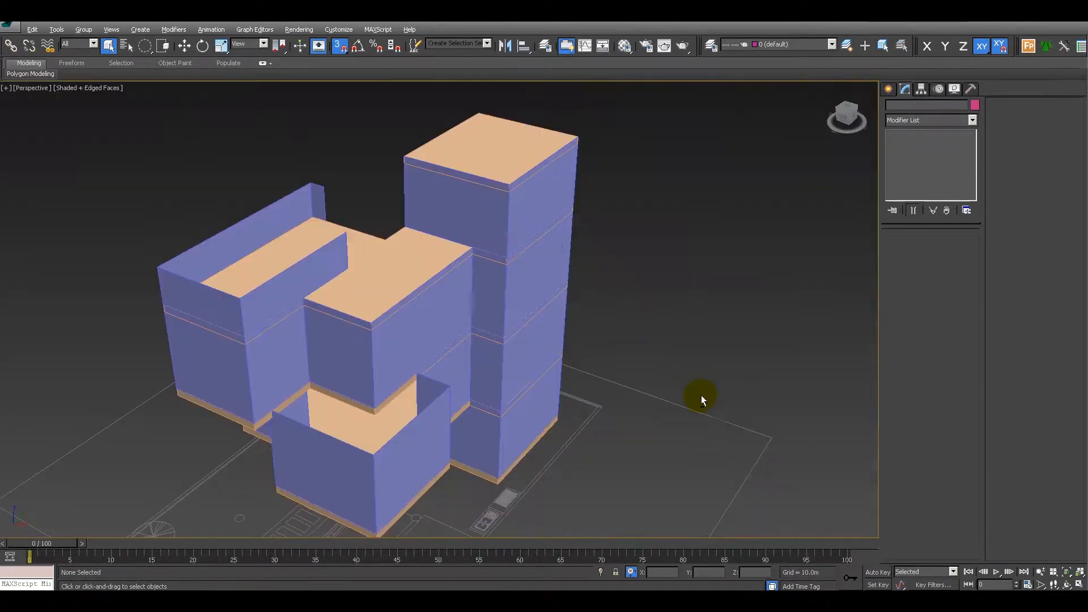
pyautogui.scroll(5, 485, 301)
pyautogui.click(684, 299)
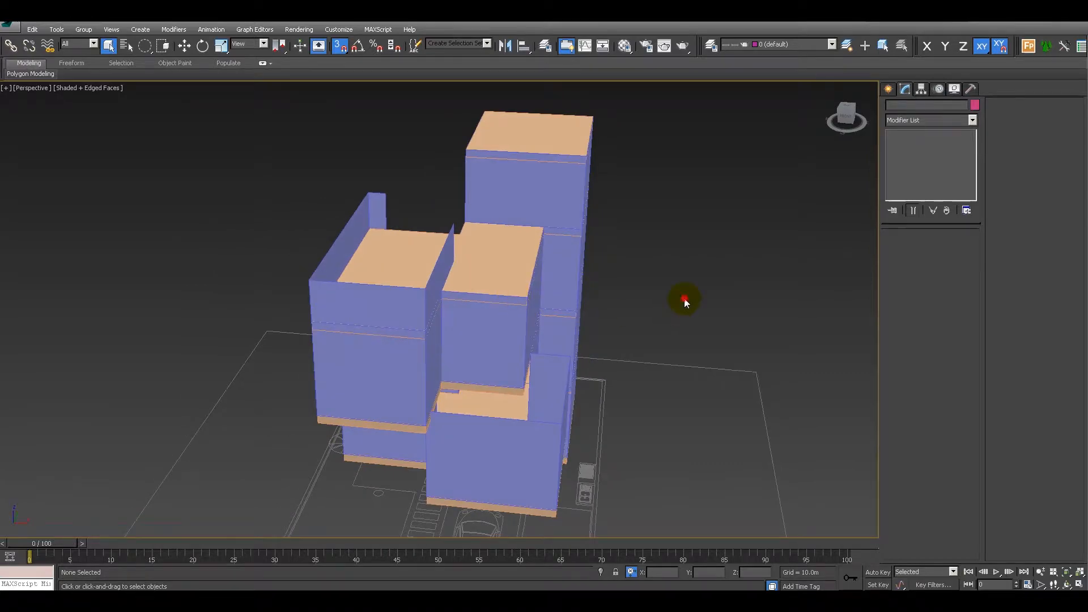
# Apply a Shell modifier to the Box001 walls and set its inner amount to 0.25 m.
pyautogui.click(560, 267)
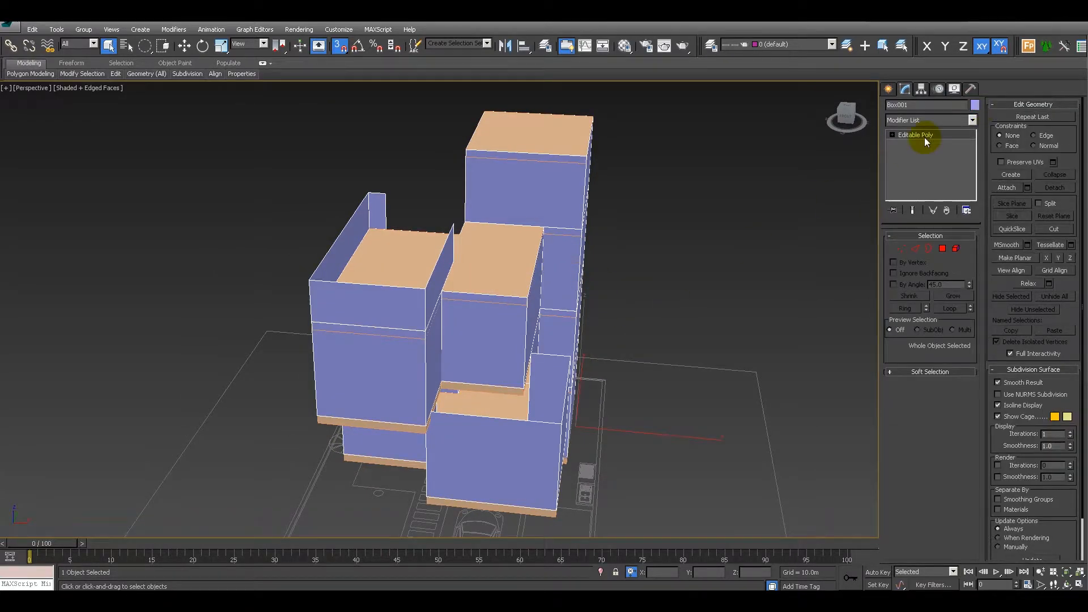
pyautogui.keyDown('alt'); pyautogui.moveTo(716, 258); pyautogui.dragTo(686, 259, button='middle'); pyautogui.keyUp('alt')
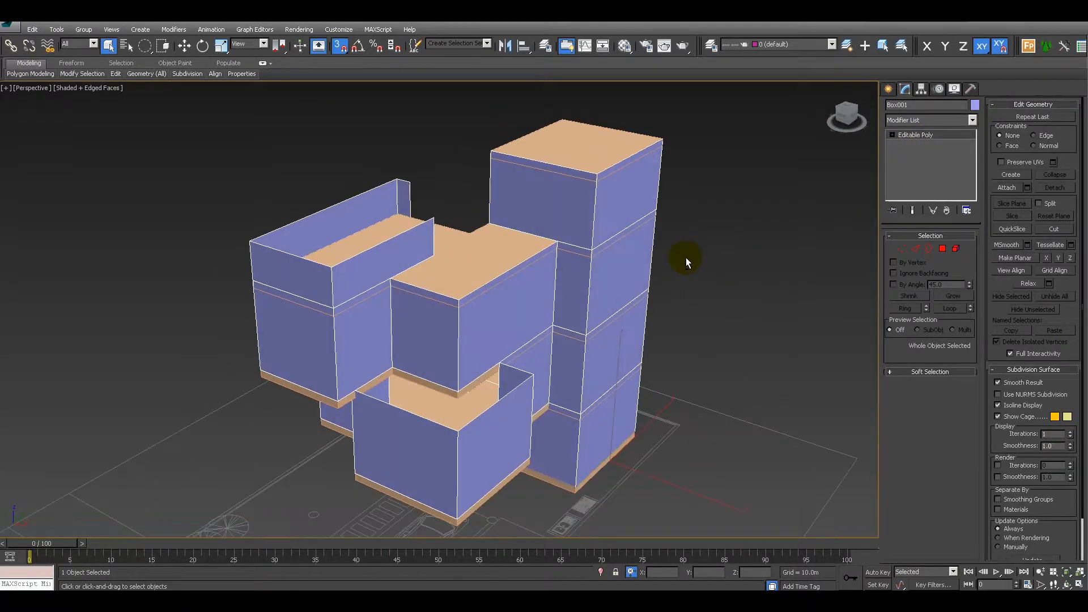
pyautogui.click(926, 120)
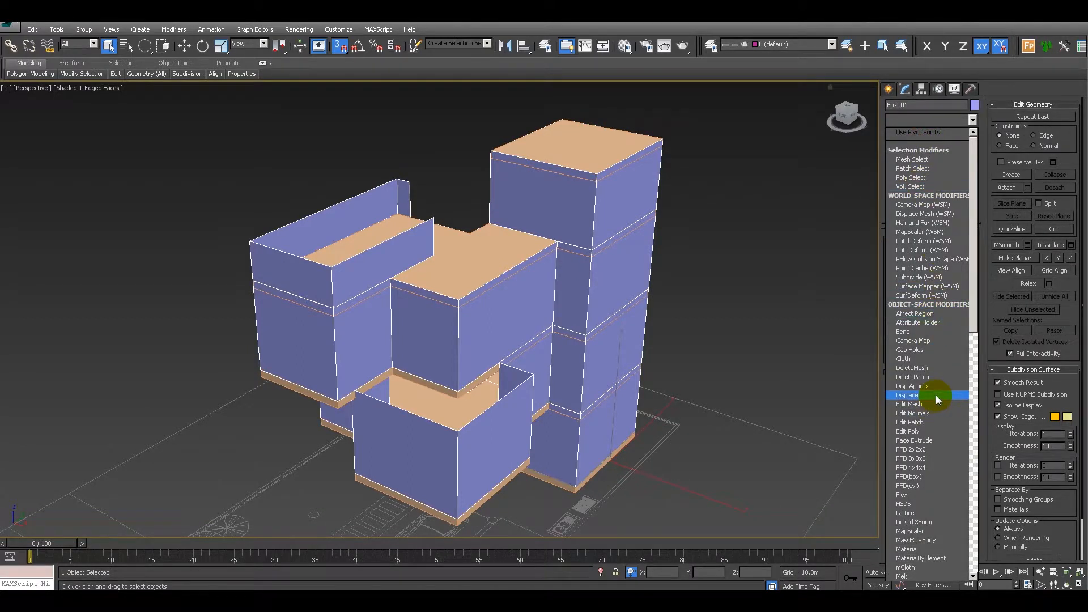
pyautogui.press('s')
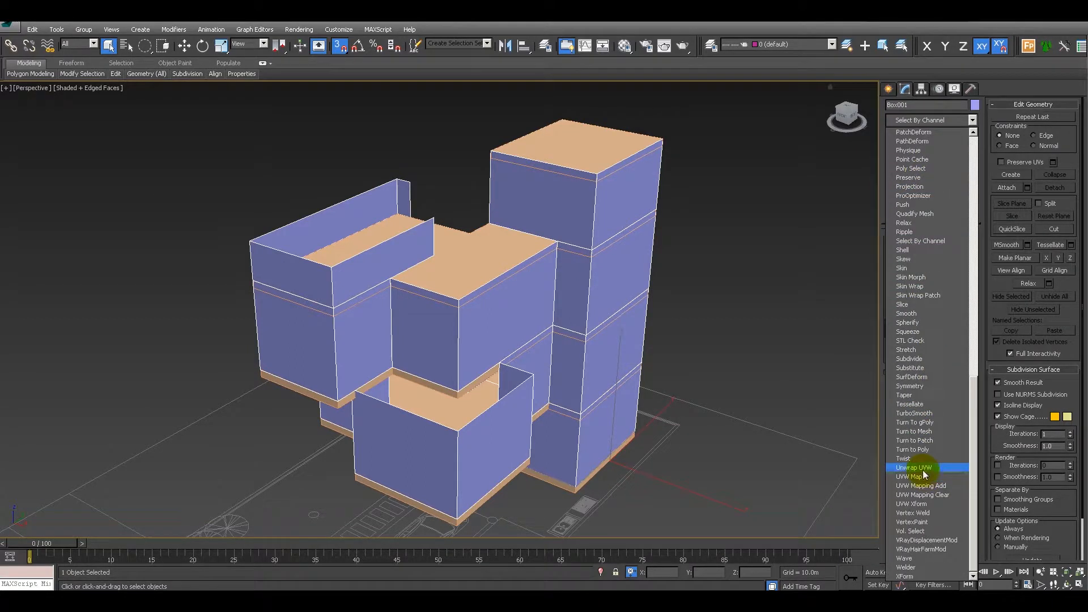
pyautogui.click(938, 252)
pyautogui.moveTo(797, 367); pyautogui.dragTo(766, 365, button='middle')
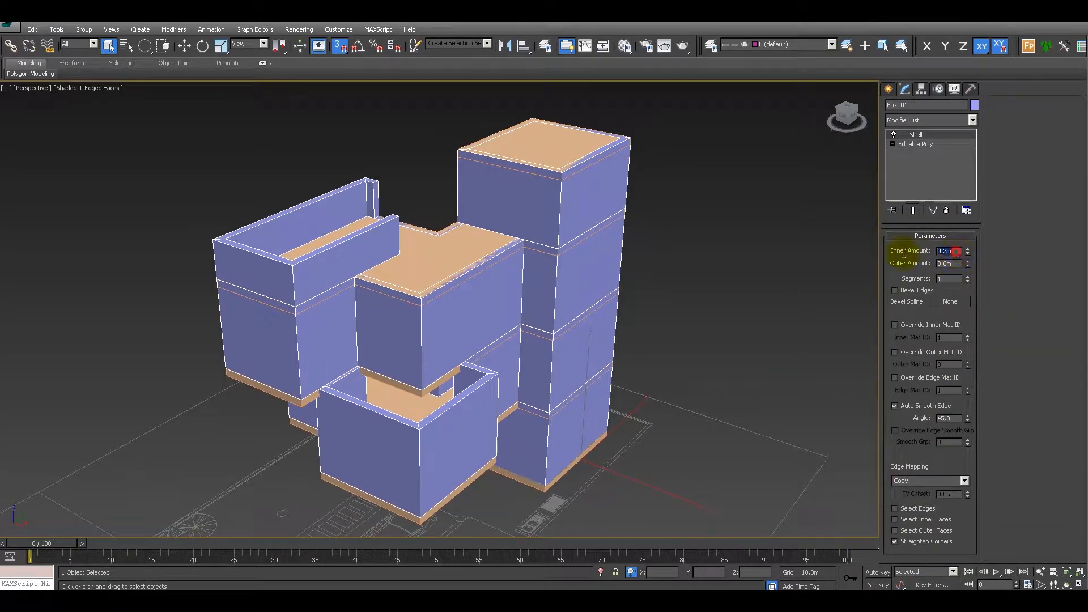
pyautogui.write('.25')
pyautogui.press('Return')
pyautogui.rightClick(703, 335)
pyautogui.rightClick(699, 334)
pyautogui.moveTo(750, 346); pyautogui.dragTo(754, 282, button='middle')
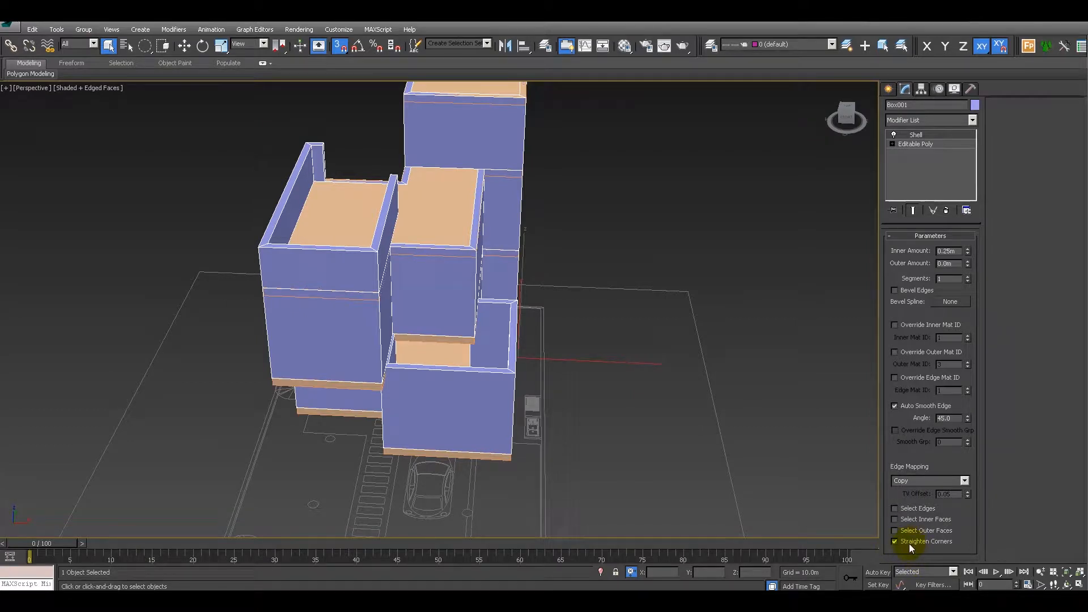
# Open the Box001 walls' Editable Poly at vertex level and switch region selection to rectangular.
pyautogui.keyDown('alt'); pyautogui.moveTo(651, 328); pyautogui.dragTo(623, 323, button='middle'); pyautogui.keyUp('alt')
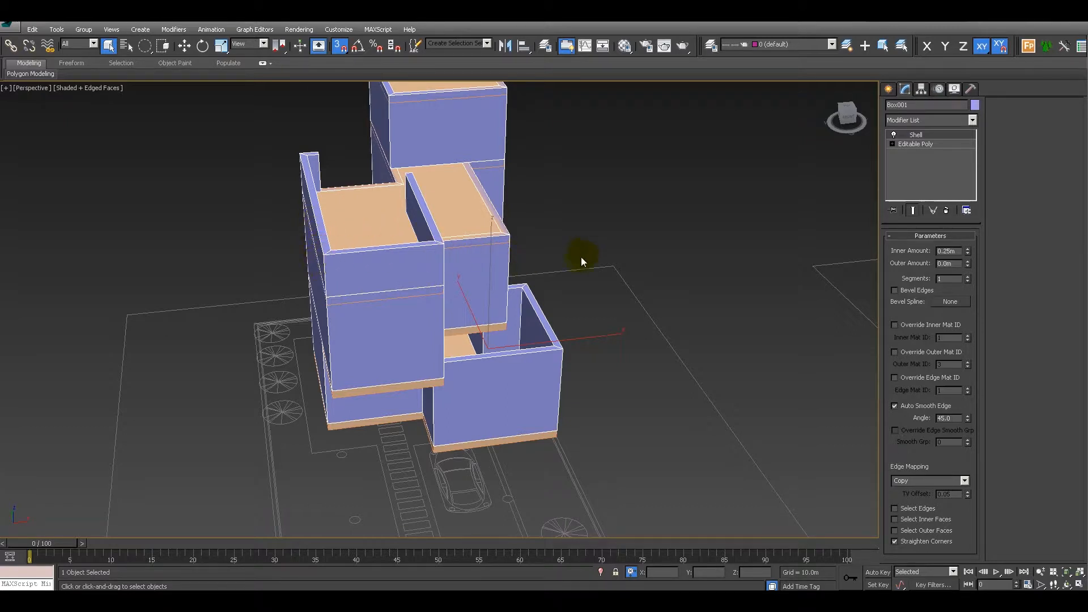
pyautogui.keyDown('alt'); pyautogui.moveTo(670, 293); pyautogui.dragTo(522, 266, button='middle'); pyautogui.keyUp('alt')
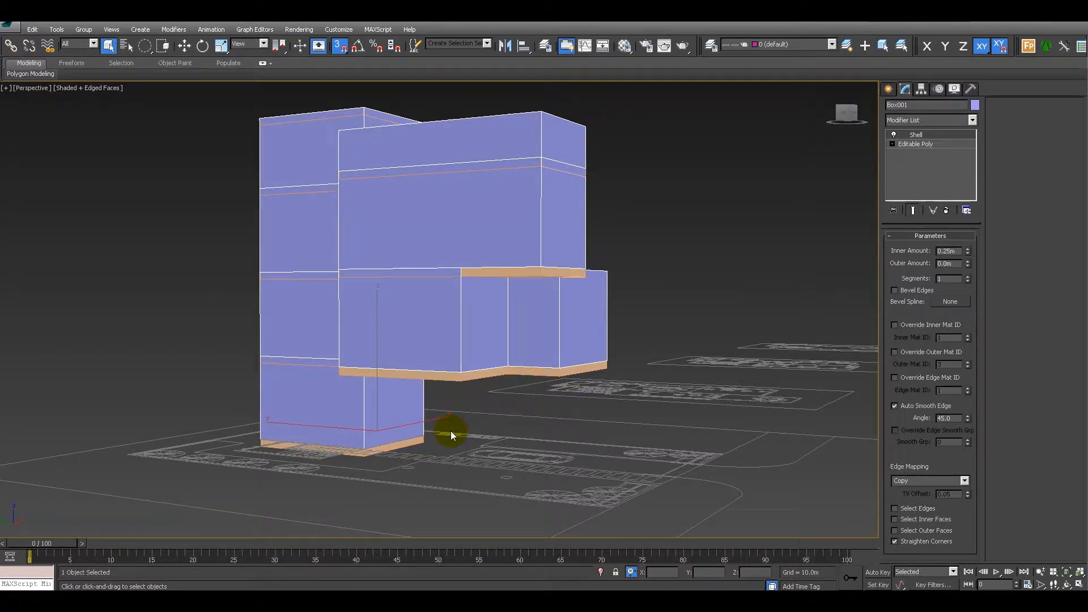
pyautogui.click(637, 328)
pyautogui.click(589, 323)
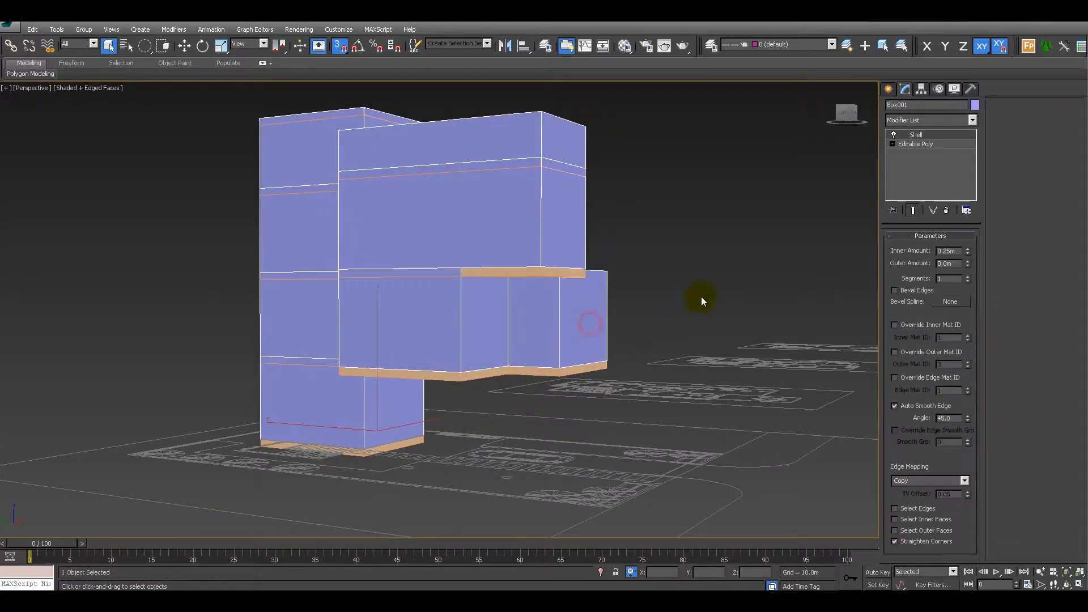
pyautogui.click(916, 144)
pyautogui.click(901, 248)
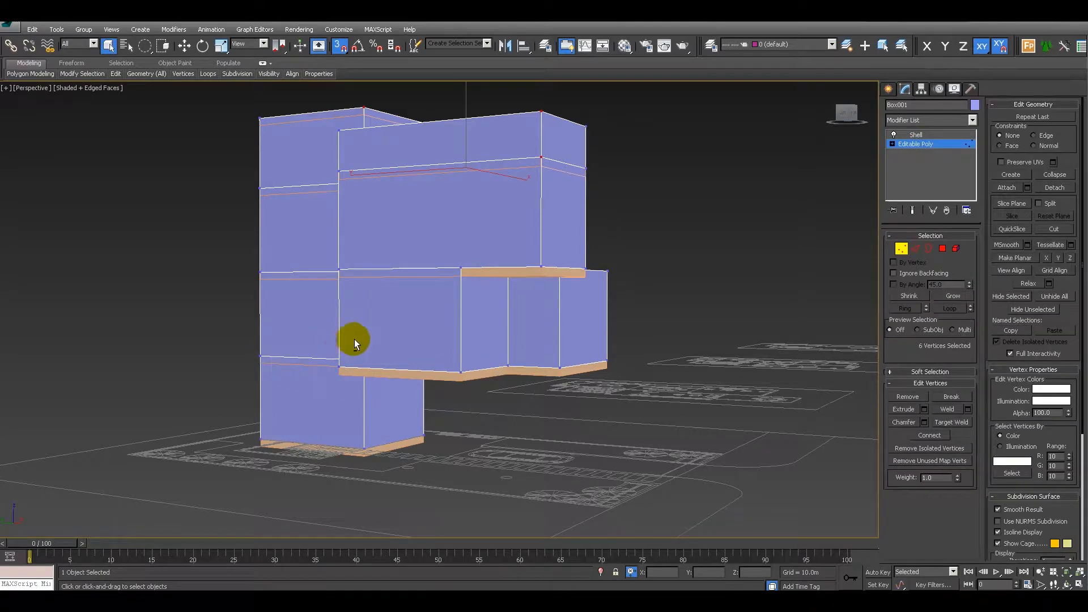
pyautogui.keyDown('alt'); pyautogui.moveTo(355, 339); pyautogui.dragTo(265, 345, button='middle'); pyautogui.keyUp('alt')
pyautogui.moveTo(450, 359); pyautogui.dragTo(216, 122)
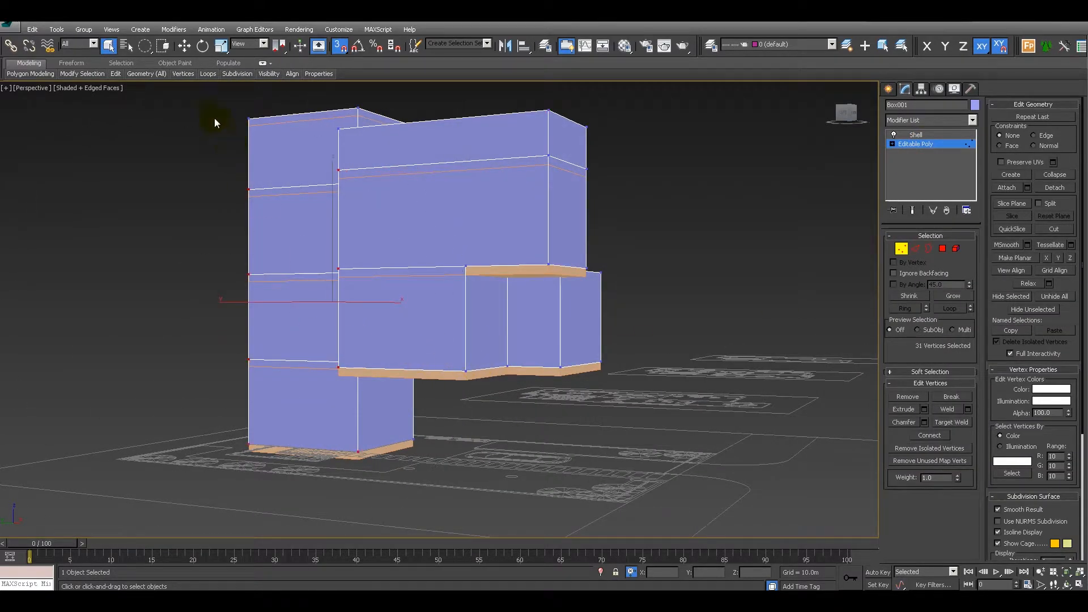
pyautogui.click(148, 48)
pyautogui.moveTo(206, 248); pyautogui.dragTo(518, 272)
pyautogui.moveTo(168, 81)
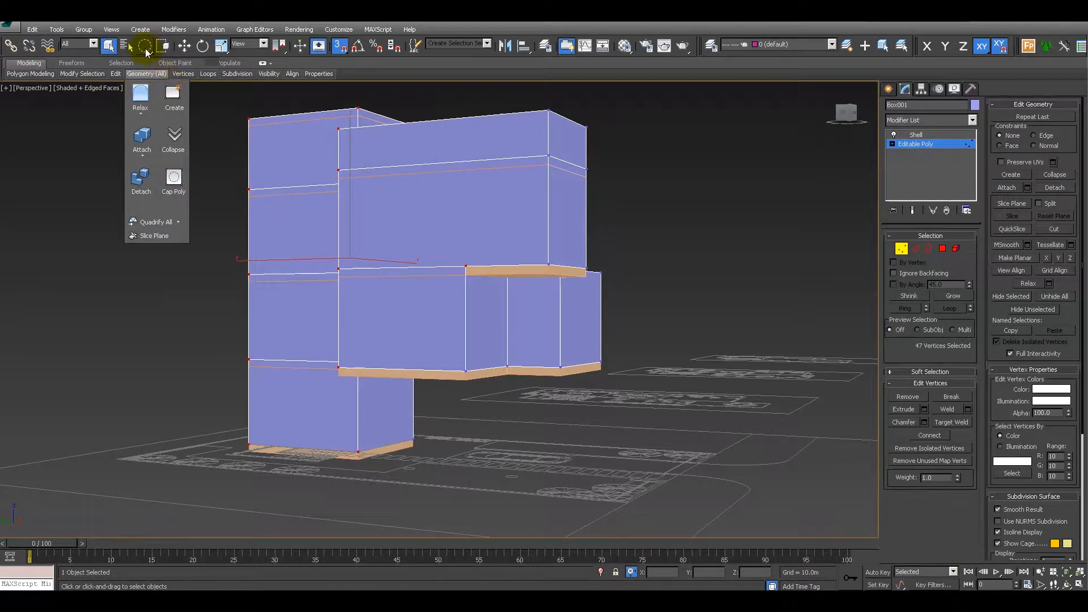
pyautogui.click(145, 50)
pyautogui.click(146, 63)
# Select the wall vertices along the floor line below the upper overhang and lower them vertically to the slab's underside.
pyautogui.moveTo(215, 251); pyautogui.dragTo(721, 289)
pyautogui.rightClick(556, 312)
pyautogui.click(568, 322)
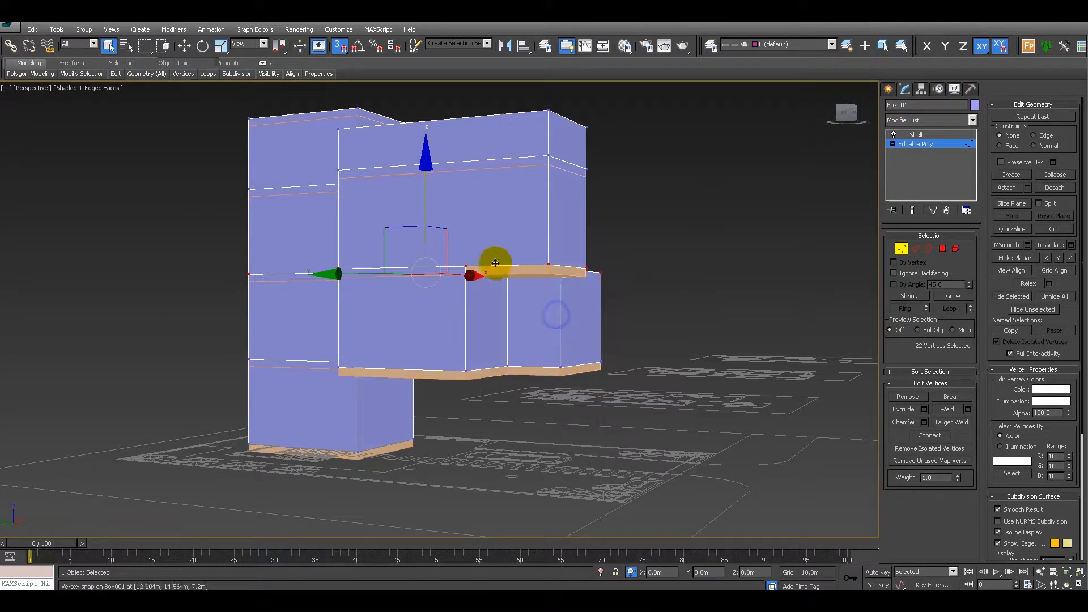
pyautogui.moveTo(426, 211); pyautogui.dragTo(540, 278)
# Lower the wall vertices along the underside of the lower projecting floor to the bottom of its slab.
pyautogui.moveTo(231, 340); pyautogui.dragTo(660, 387)
pyautogui.moveTo(232, 311); pyautogui.dragTo(670, 390)
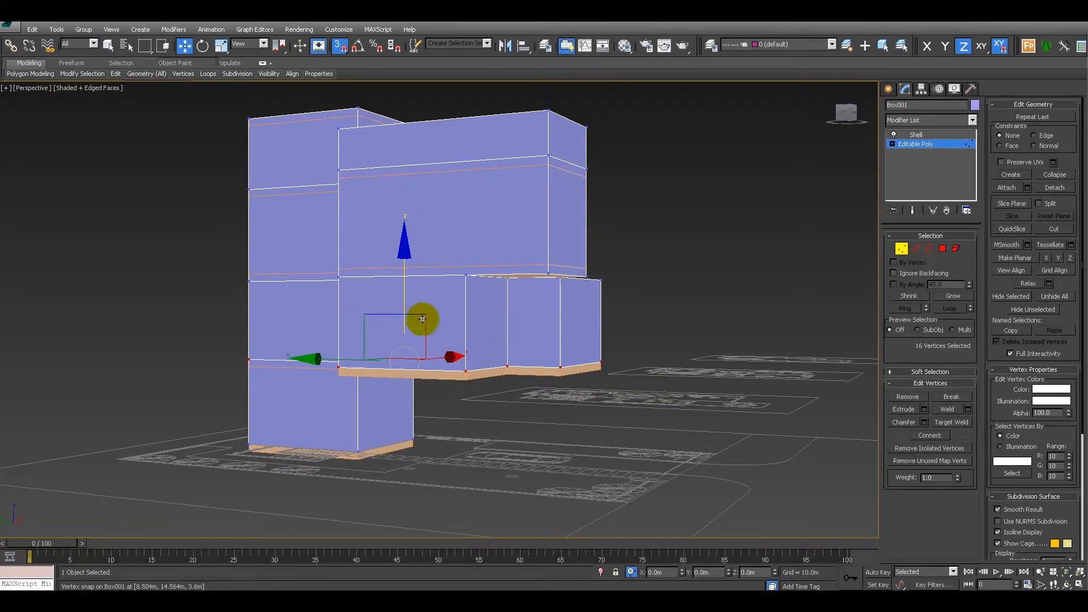
pyautogui.moveTo(404, 300); pyautogui.dragTo(324, 449)
# Lower the wall vertices at the tower base to the underside of the ground slab and leave vertex level.
pyautogui.keyDown('alt'); pyautogui.moveTo(324, 451); pyautogui.dragTo(407, 405, button='middle'); pyautogui.keyUp('alt')
pyautogui.moveTo(264, 393); pyautogui.dragTo(474, 439)
pyautogui.moveTo(372, 361); pyautogui.dragTo(458, 430)
pyautogui.keyDown('alt'); pyautogui.moveTo(661, 379); pyautogui.dragTo(448, 334, button='middle'); pyautogui.keyUp('alt')
pyautogui.click(901, 250)
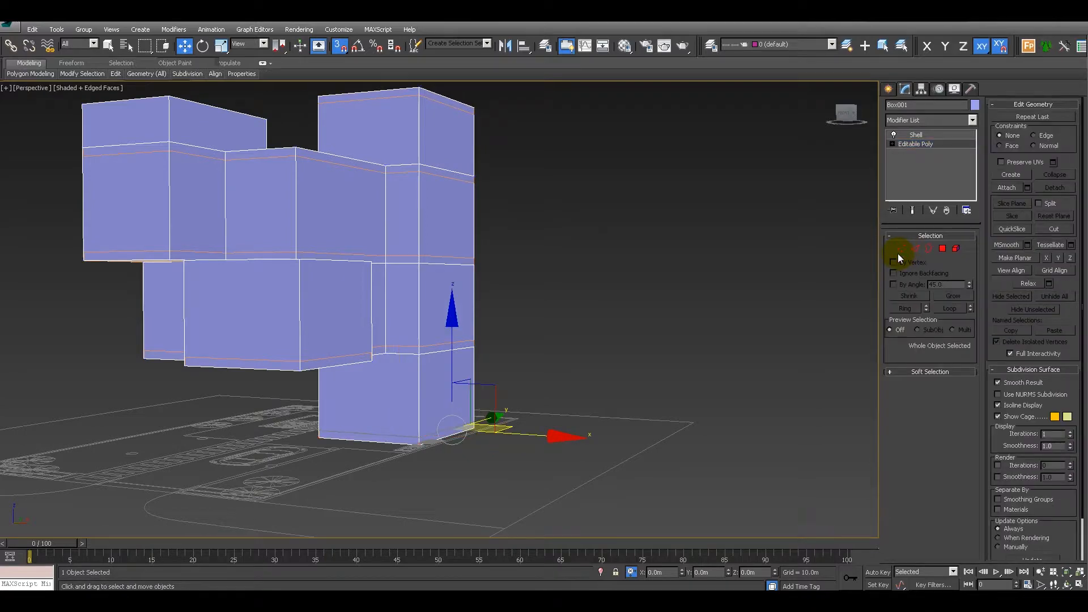
pyautogui.keyDown('alt'); pyautogui.moveTo(599, 247); pyautogui.dragTo(668, 264, button='middle'); pyautogui.keyUp('alt')
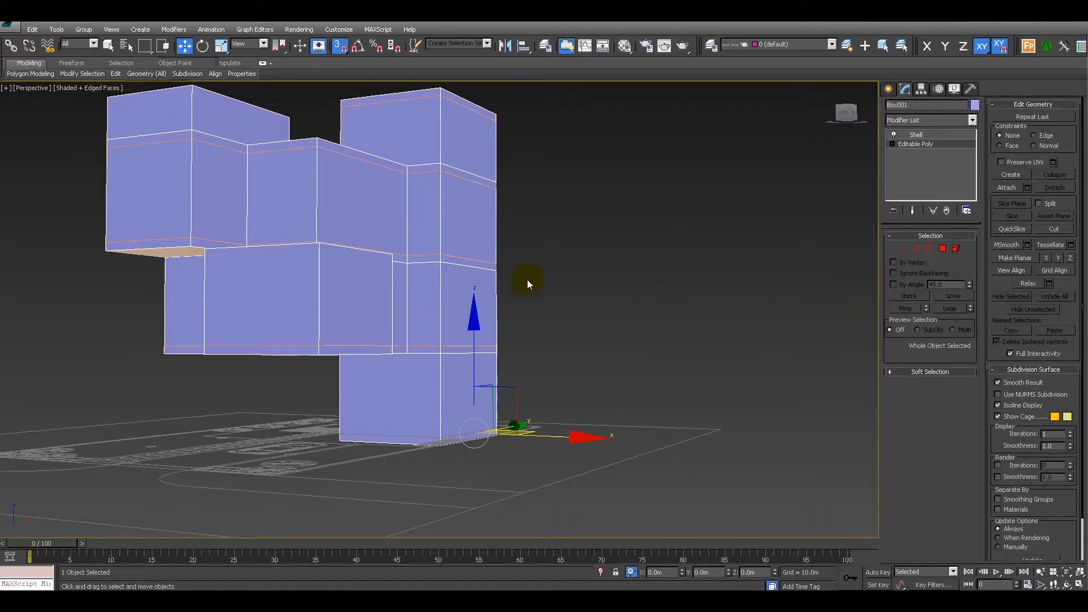
# Clone the end wall polygon of the upper overhang straight down as an element, using polygon level of the walls' Editable Poly.
pyautogui.press('q')
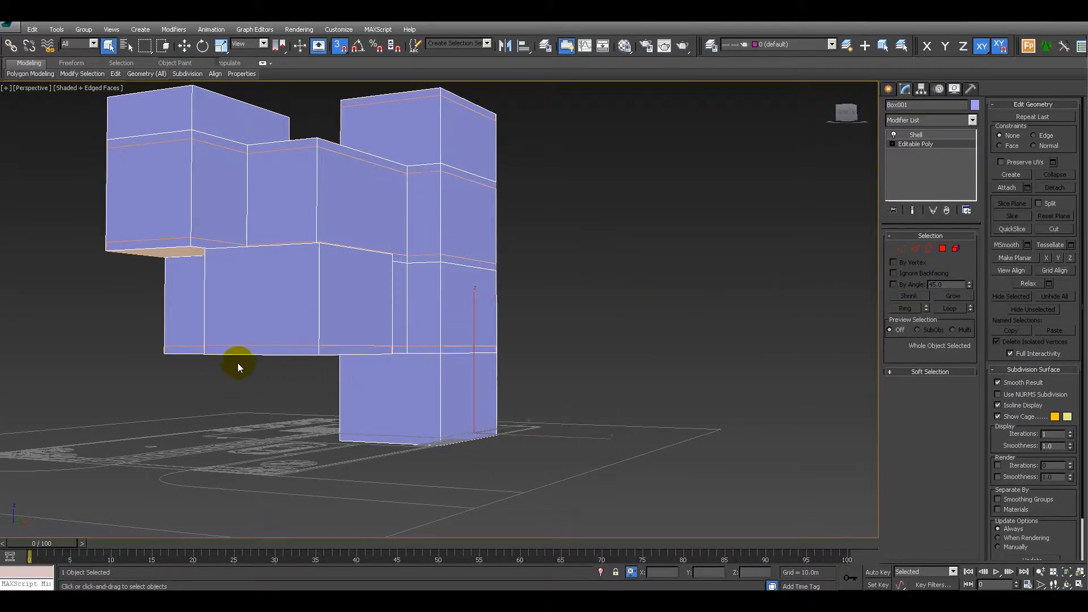
pyautogui.keyDown('alt'); pyautogui.moveTo(291, 328); pyautogui.dragTo(265, 274, button='middle'); pyautogui.keyUp('alt')
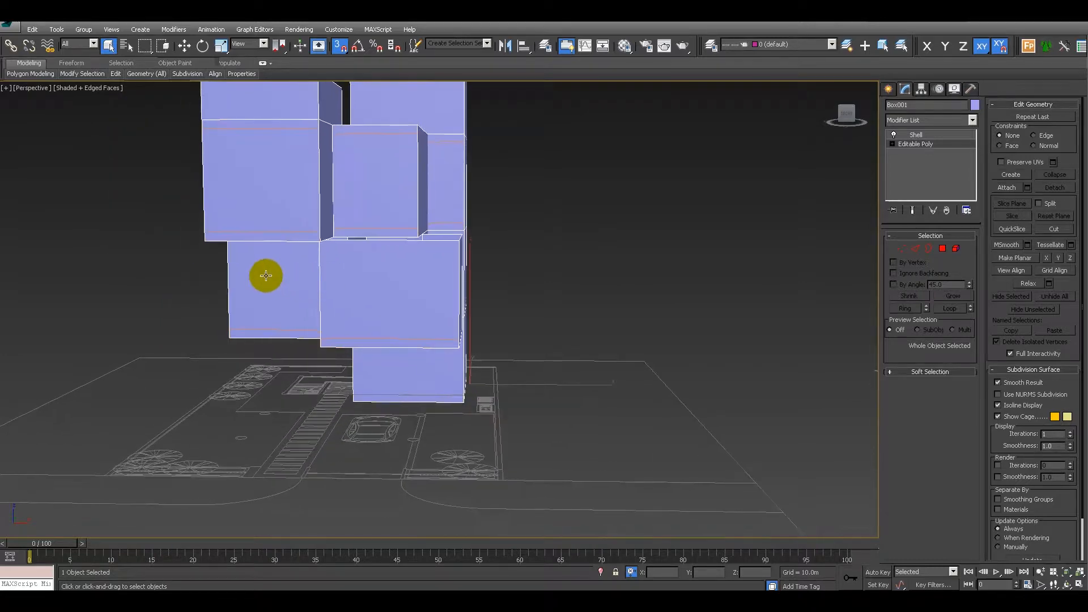
pyautogui.scroll(4, 283, 275)
pyautogui.scroll(-2, 405, 289)
pyautogui.keyDown('alt'); pyautogui.moveTo(413, 292); pyautogui.dragTo(314, 289, button='middle'); pyautogui.keyUp('alt')
pyautogui.click(942, 249)
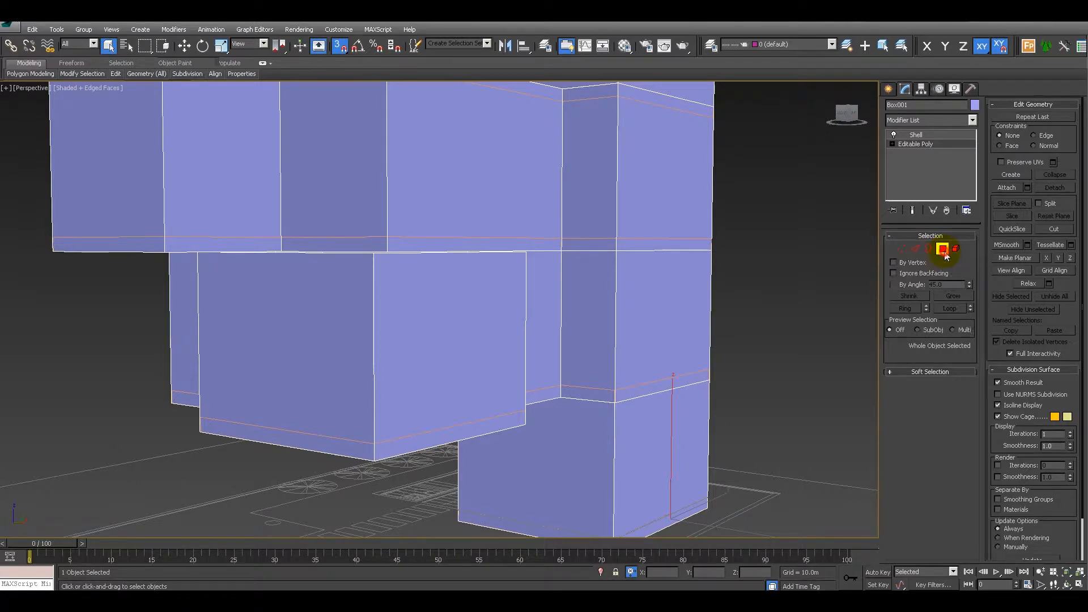
pyautogui.click(129, 233)
pyautogui.keyDown('alt'); pyautogui.moveTo(134, 274); pyautogui.dragTo(190, 279, button='middle'); pyautogui.keyUp('alt')
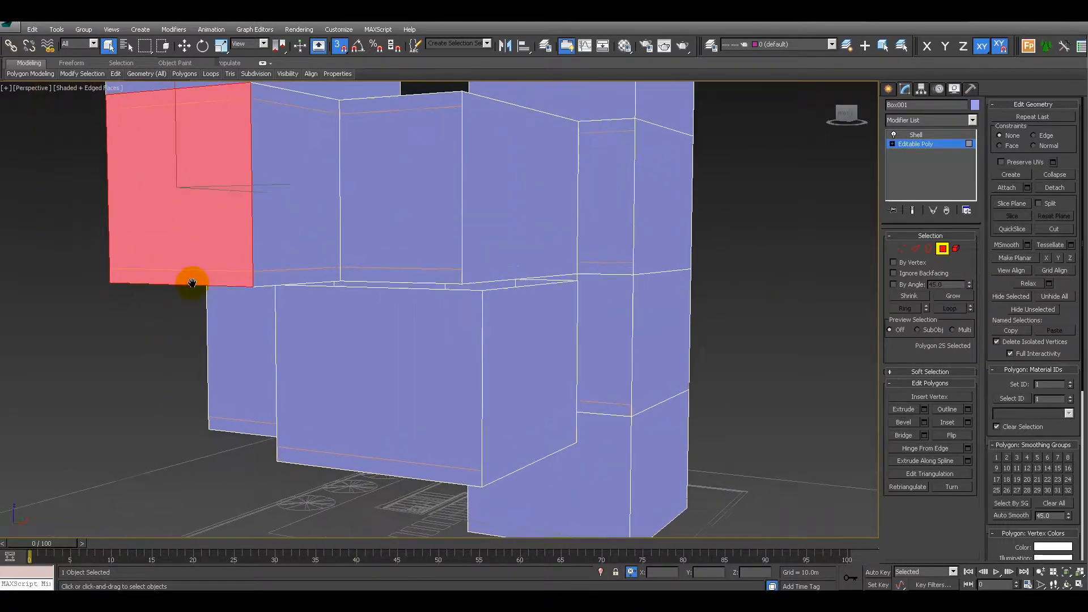
pyautogui.press('w')
pyautogui.keyDown('shift'); pyautogui.moveTo(178, 131); pyautogui.dragTo(182, 402); pyautogui.keyUp('shift')
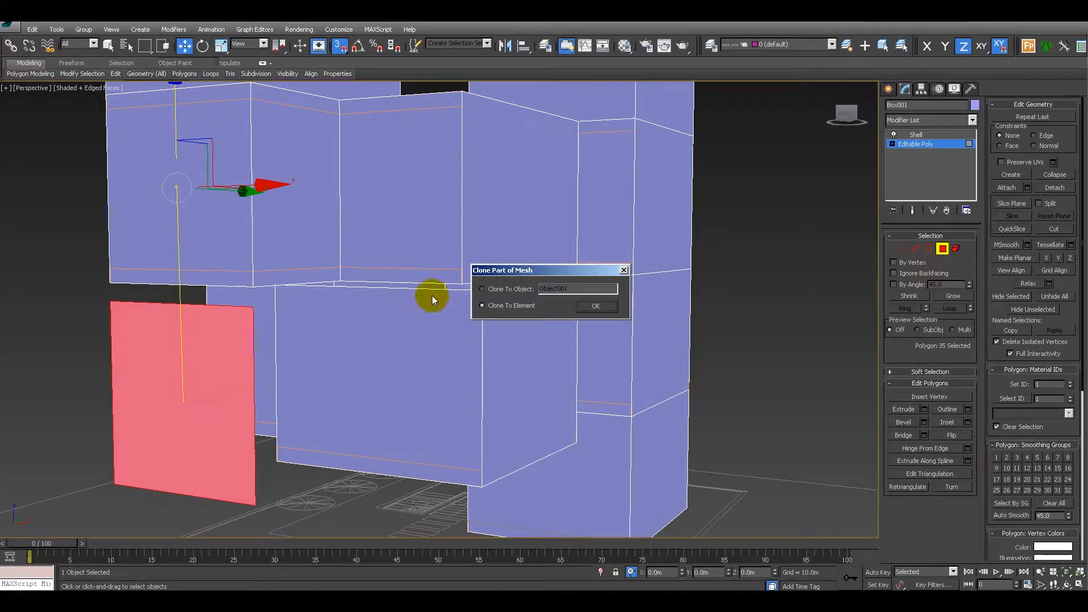
pyautogui.click(607, 311)
# Snap the cloned polygon under the overhang wall and set its bottom edge 0.6 m below the wall to form a band.
pyautogui.rightClick(244, 326)
pyautogui.click(240, 327)
pyautogui.moveTo(110, 299); pyautogui.dragTo(109, 284)
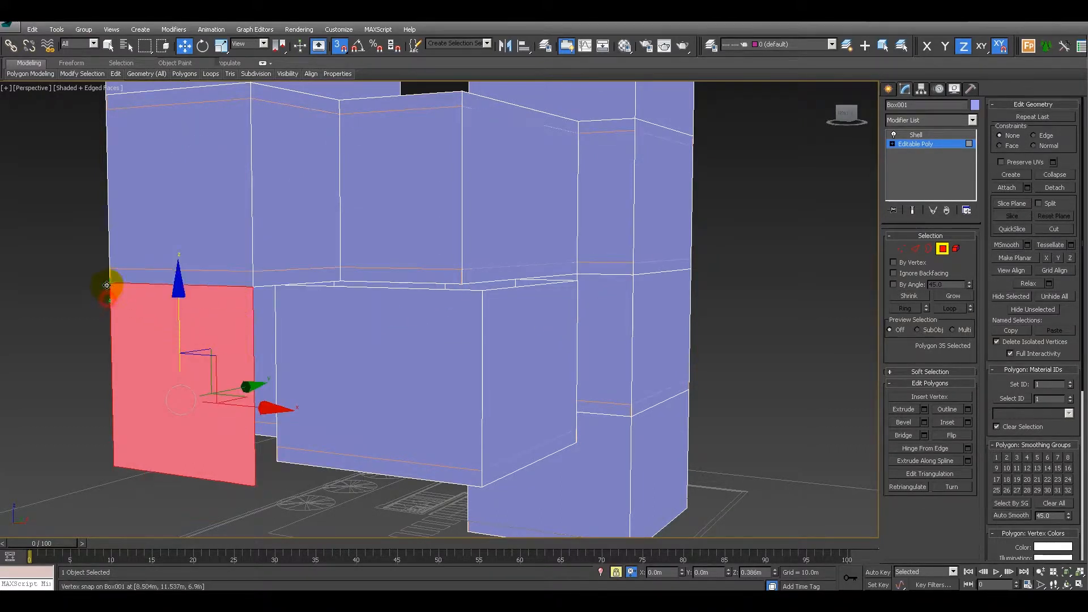
pyautogui.press('2')
pyautogui.click(165, 474)
pyautogui.moveTo(178, 405); pyautogui.dragTo(109, 284)
pyautogui.write('-.6')
pyautogui.press('Return')
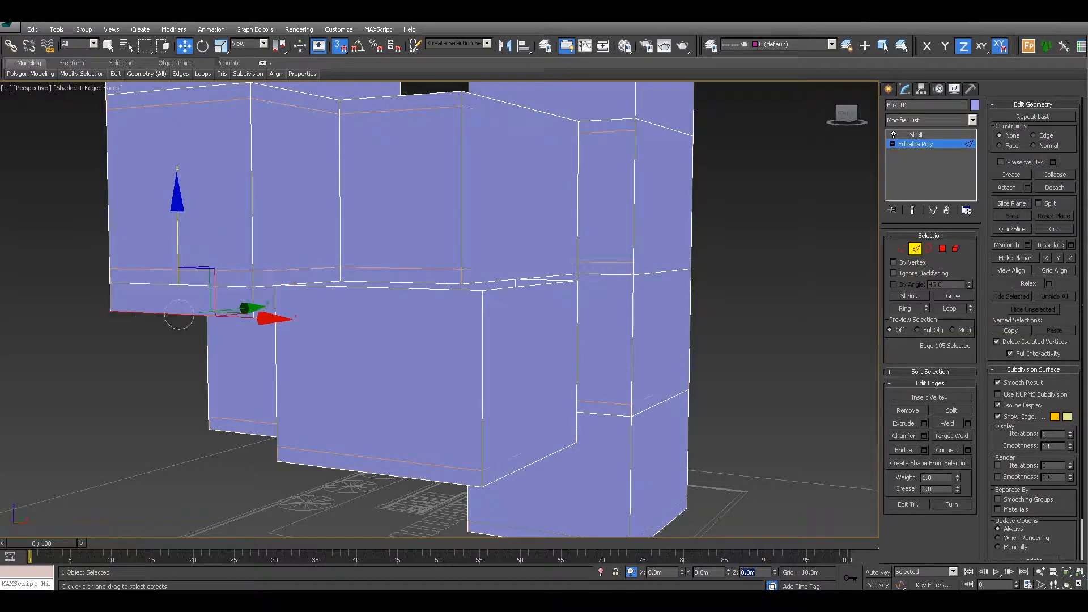
pyautogui.rightClick(316, 420)
pyautogui.rightClick(314, 420)
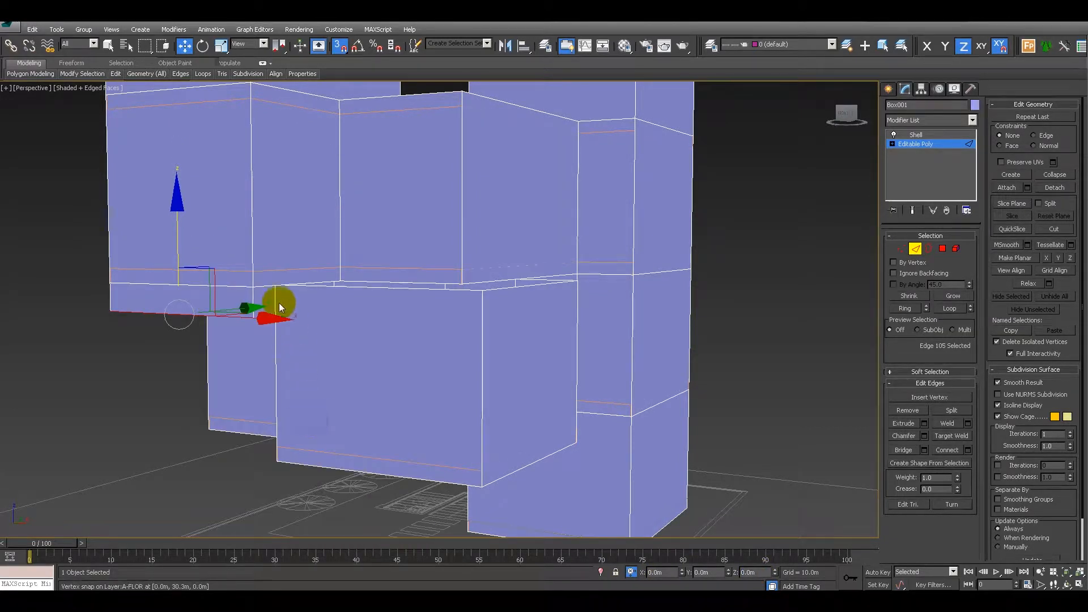
# Extrude both end edges of the band along the adjoining walls so it wraps around the upper overhang's sides.
pyautogui.click(254, 303)
pyautogui.keyDown('alt'); pyautogui.moveTo(328, 323); pyautogui.dragTo(309, 355, button='middle'); pyautogui.keyUp('alt')
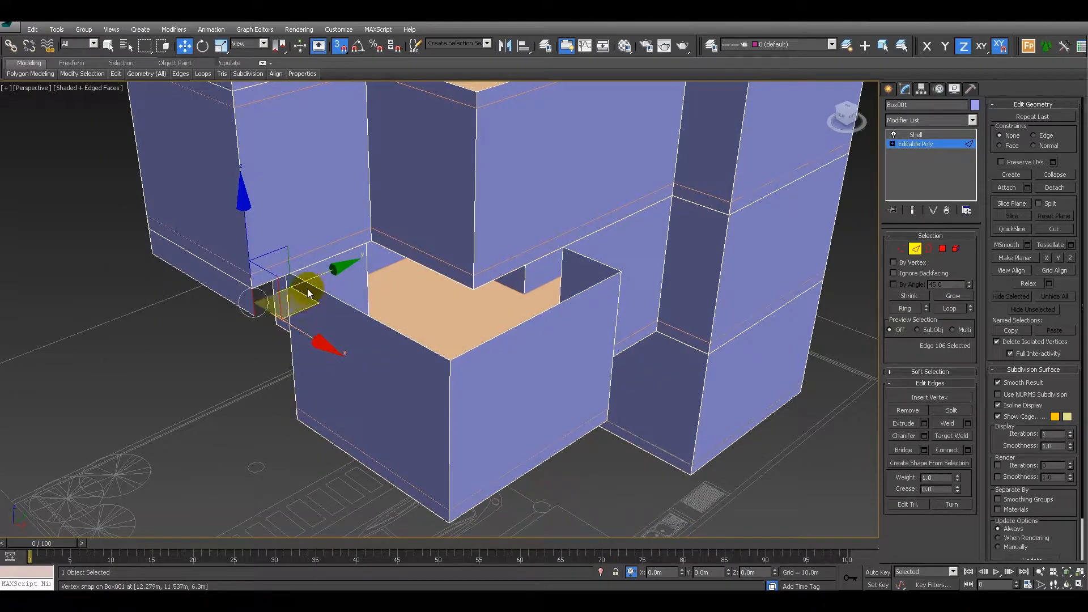
pyautogui.keyDown('shift'); pyautogui.moveTo(308, 282); pyautogui.dragTo(447, 362); pyautogui.keyUp('shift')
pyautogui.keyDown('alt'); pyautogui.moveTo(235, 362); pyautogui.dragTo(320, 361, button='middle'); pyautogui.keyUp('alt')
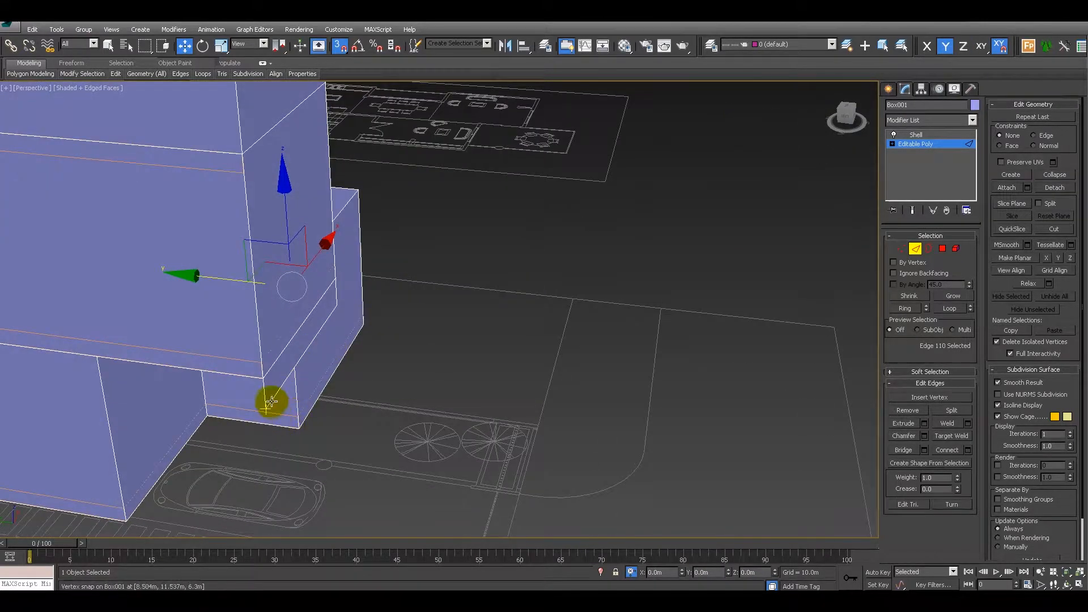
pyautogui.click(262, 369)
pyautogui.keyDown('shift'); pyautogui.moveTo(187, 385); pyautogui.dragTo(97, 357); pyautogui.keyUp('shift')
pyautogui.keyDown('alt'); pyautogui.moveTo(414, 373); pyautogui.dragTo(315, 292, button='middle'); pyautogui.keyUp('alt')
pyautogui.scroll(-3, 308, 367)
pyautogui.keyDown('alt'); pyautogui.moveTo(317, 362); pyautogui.dragTo(693, 311, button='middle'); pyautogui.keyUp('alt')
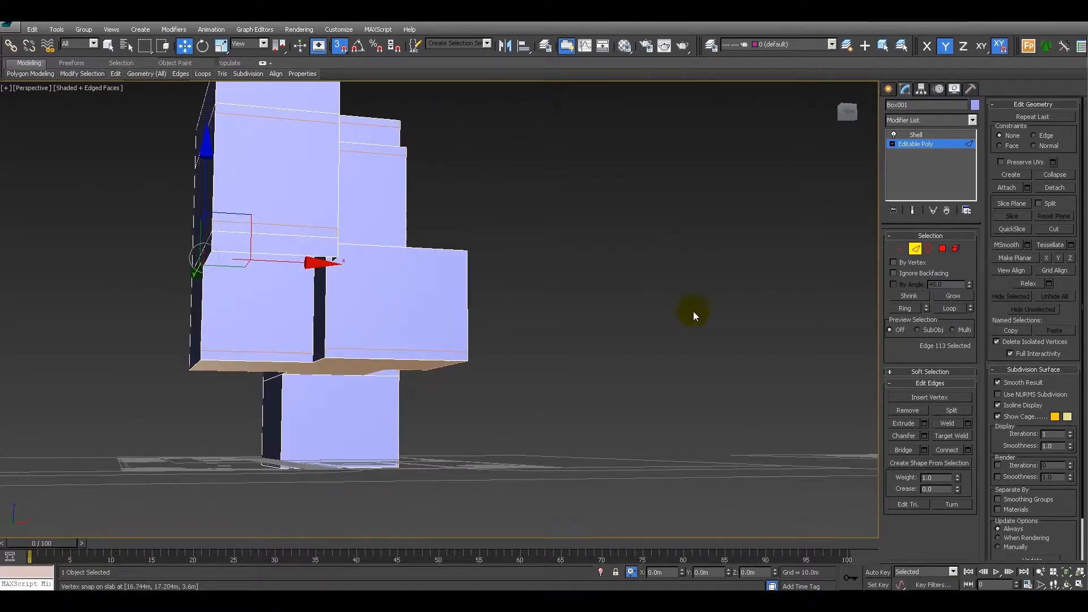
# Clone the overhang's front band polygon downward as an element and snap it to the underside of the lower projecting floor's walls.
pyautogui.click(942, 250)
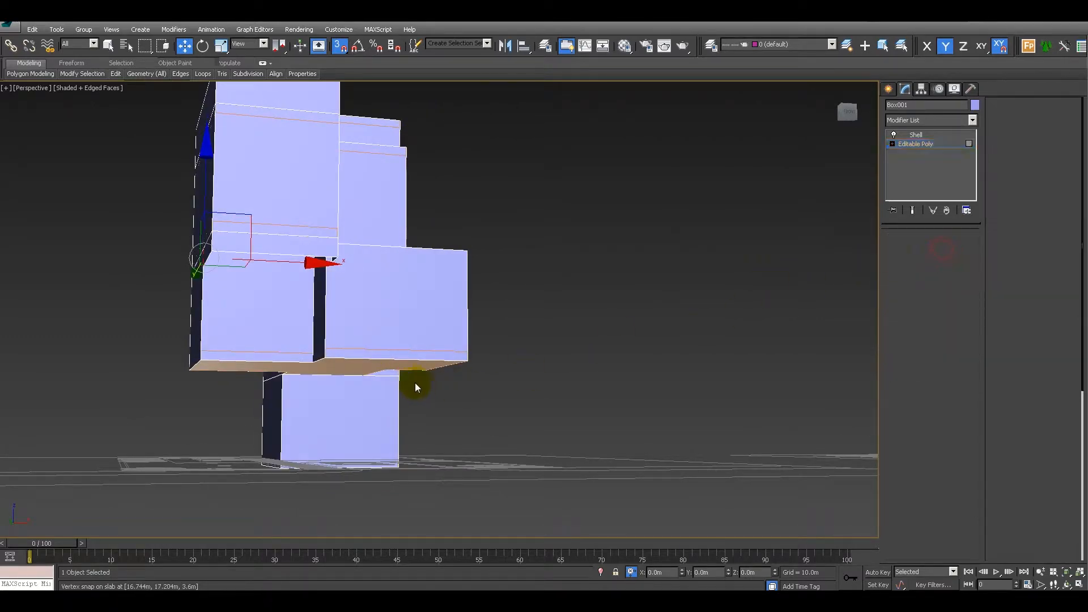
pyautogui.click(428, 344)
pyautogui.keyDown('alt'); pyautogui.moveTo(495, 370); pyautogui.dragTo(447, 379, button='middle'); pyautogui.keyUp('alt')
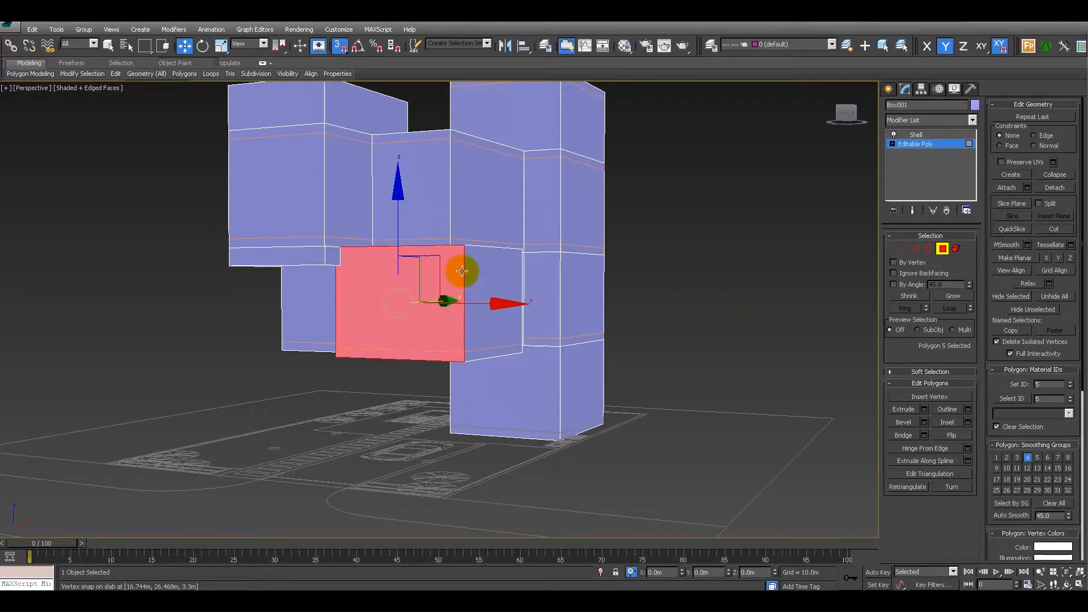
pyautogui.click(291, 253)
pyautogui.keyDown('shift'); pyautogui.moveTo(275, 198); pyautogui.dragTo(285, 352); pyautogui.keyUp('shift')
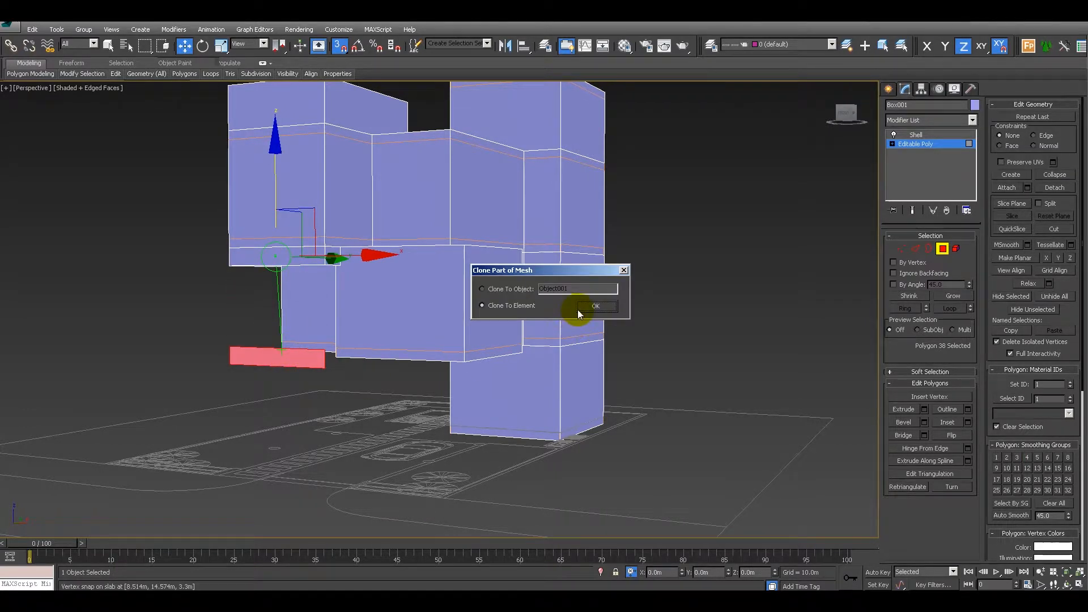
pyautogui.click(596, 306)
pyautogui.moveTo(221, 344)
pyautogui.mouseDown()
pyautogui.moveTo(445, 389)
pyautogui.moveTo(462, 369)
pyautogui.mouseUp()
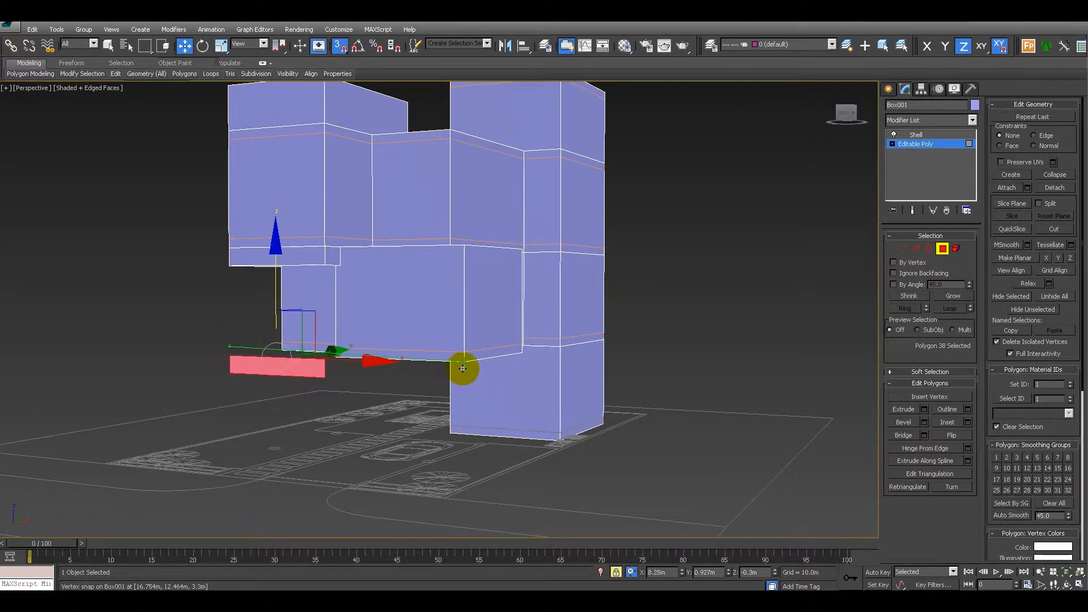
# Align the cloned band with the lower projection's front wall and stretch its end edge to the wall's outer corner.
pyautogui.keyDown('alt'); pyautogui.moveTo(495, 393); pyautogui.dragTo(343, 379, button='middle'); pyautogui.keyUp('alt')
pyautogui.moveTo(350, 354); pyautogui.dragTo(335, 370)
pyautogui.keyDown('alt'); pyautogui.moveTo(340, 403); pyautogui.dragTo(352, 409, button='middle'); pyautogui.keyUp('alt')
pyautogui.scroll(3, 331, 394)
pyautogui.press('2')
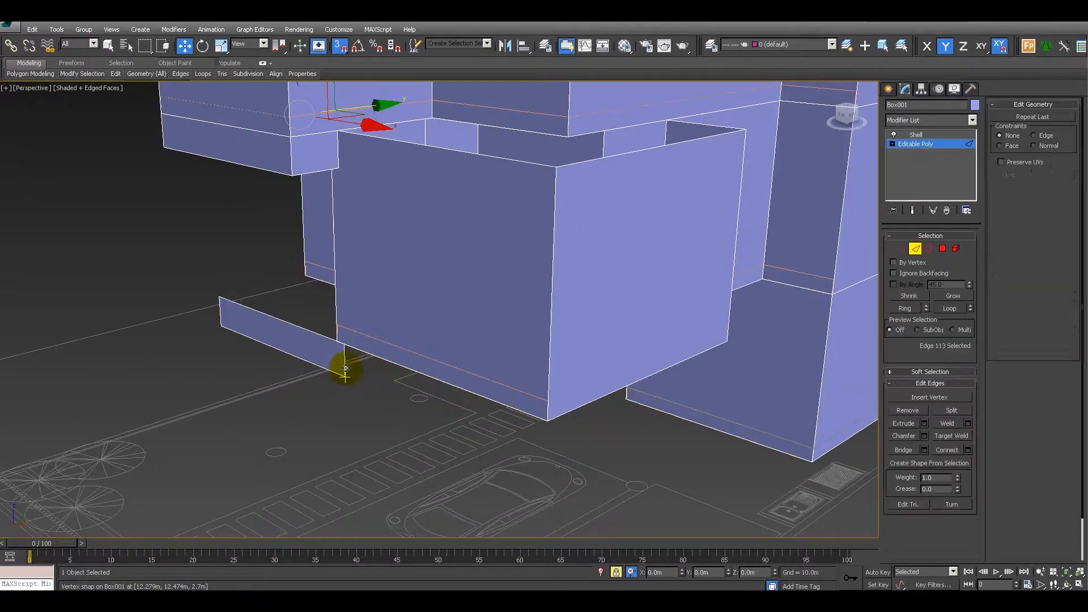
pyautogui.click(345, 362)
pyautogui.moveTo(380, 379); pyautogui.dragTo(547, 421)
# Extrude the band's end edge along the side wall of the lower projection and snap it to the far corner.
pyautogui.scroll(2, 567, 448)
pyautogui.moveTo(589, 440); pyautogui.dragTo(576, 441, button='middle')
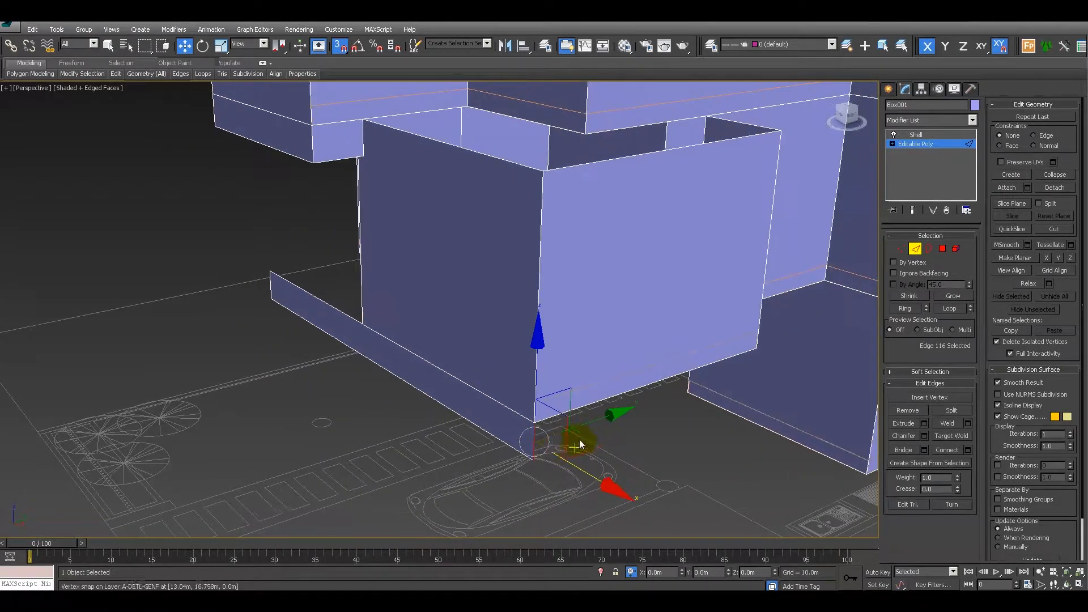
pyautogui.keyDown('shift'); pyautogui.moveTo(600, 420); pyautogui.dragTo(752, 362); pyautogui.keyUp('shift')
pyautogui.moveTo(768, 363); pyautogui.dragTo(421, 416, button='middle')
pyautogui.moveTo(491, 358); pyautogui.dragTo(132, 451)
pyautogui.moveTo(137, 452)
pyautogui.keyDown('alt'); pyautogui.mouseDown(button='middle')
pyautogui.moveTo(174, 463)
pyautogui.moveTo(150, 460)
pyautogui.mouseUp(button='middle'); pyautogui.keyUp('alt')
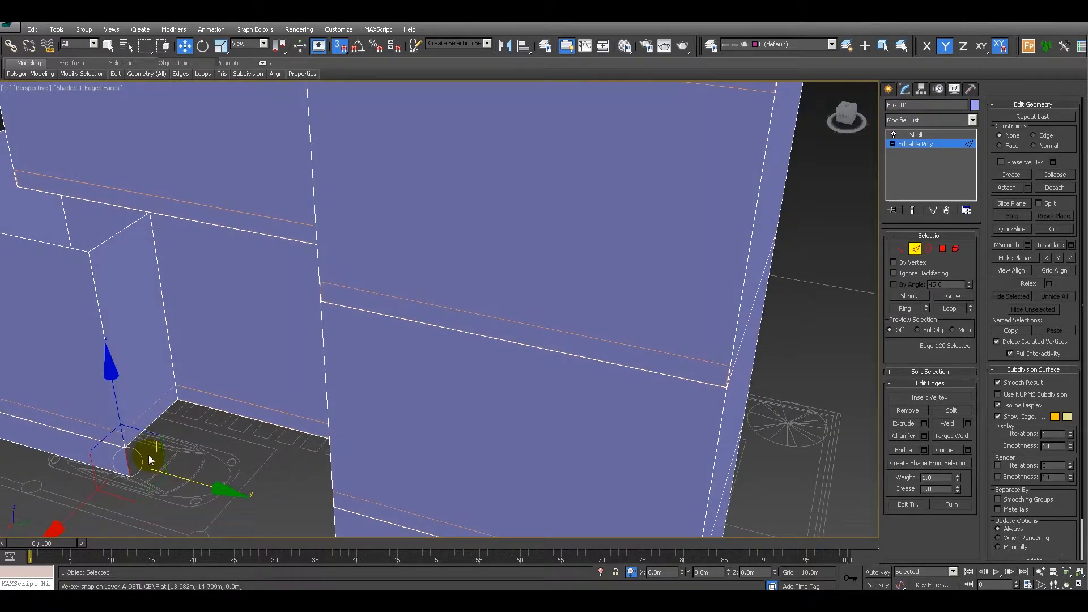
# Extrude the band's end edge around the inner corner beside the tower, following the lower floor's wall line.
pyautogui.press('F5')
pyautogui.click(189, 438)
pyautogui.keyDown('alt'); pyautogui.moveTo(189, 438); pyautogui.dragTo(287, 403, button='middle'); pyautogui.keyUp('alt')
pyautogui.keyDown('shift'); pyautogui.moveTo(274, 390); pyautogui.dragTo(415, 385); pyautogui.keyUp('shift')
pyautogui.moveTo(335, 426); pyautogui.dragTo(384, 413, button='middle')
pyautogui.scroll(-4, 381, 415)
pyautogui.keyDown('alt'); pyautogui.moveTo(316, 438); pyautogui.dragTo(420, 418, button='middle'); pyautogui.keyUp('alt')
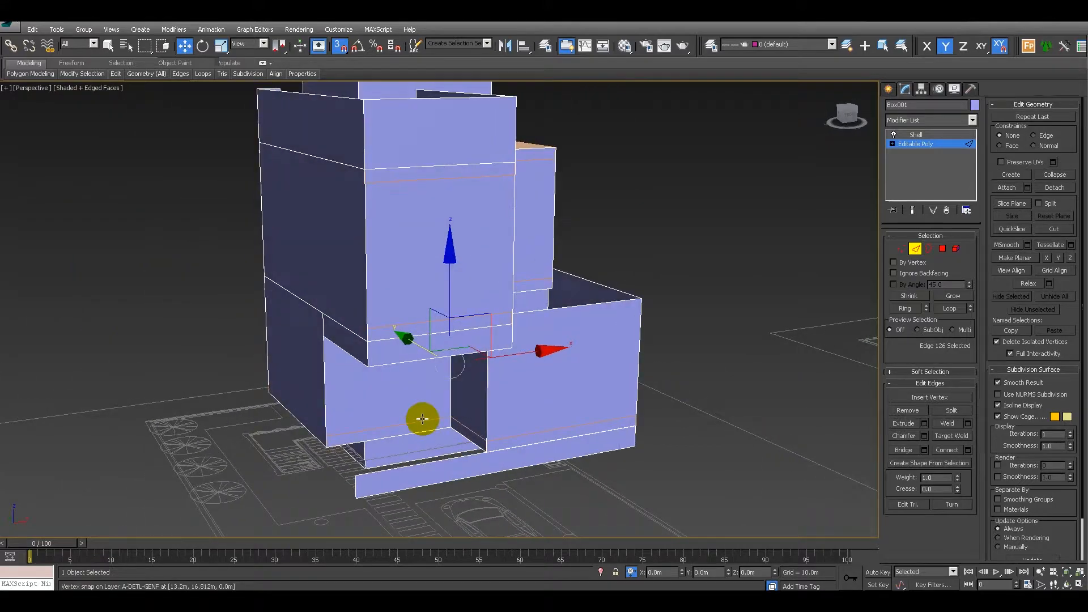
# Move the band's opposite, overhanging end edge back along X to the lower projection's front wall corner.
pyautogui.click(355, 489)
pyautogui.keyDown('alt'); pyautogui.moveTo(337, 498); pyautogui.dragTo(419, 510, button='middle'); pyautogui.keyUp('alt')
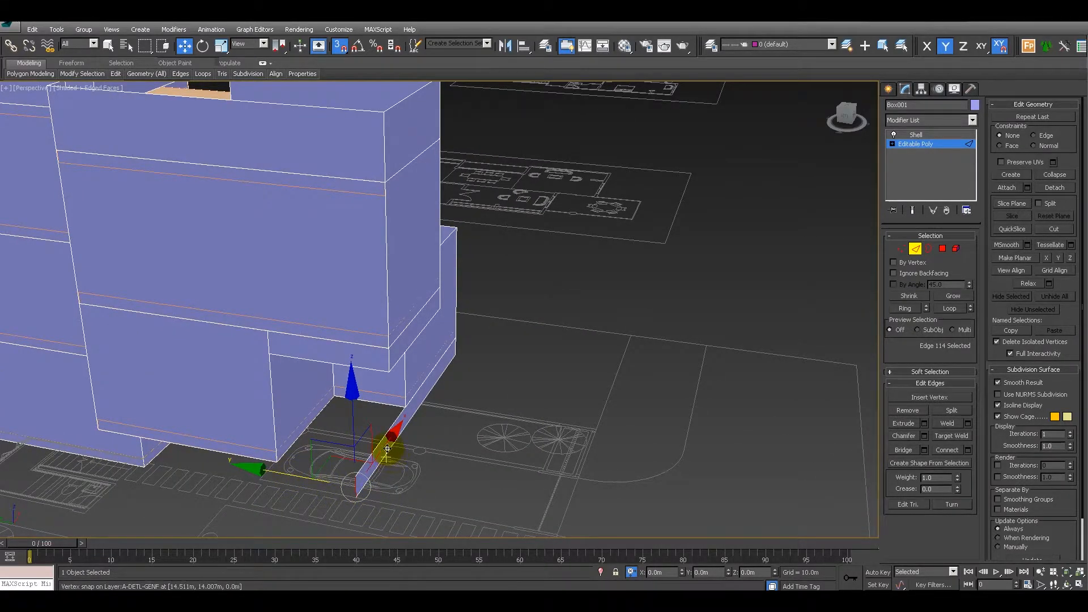
pyautogui.moveTo(388, 445); pyautogui.dragTo(407, 424)
pyautogui.moveTo(567, 371)
pyautogui.keyDown('alt'); pyautogui.mouseDown(button='middle')
pyautogui.moveTo(516, 381)
pyautogui.moveTo(521, 315)
pyautogui.moveTo(571, 318)
pyautogui.moveTo(538, 350)
pyautogui.moveTo(566, 350)
pyautogui.mouseUp(button='middle'); pyautogui.keyUp('alt')
pyautogui.scroll(-4, 570, 316)
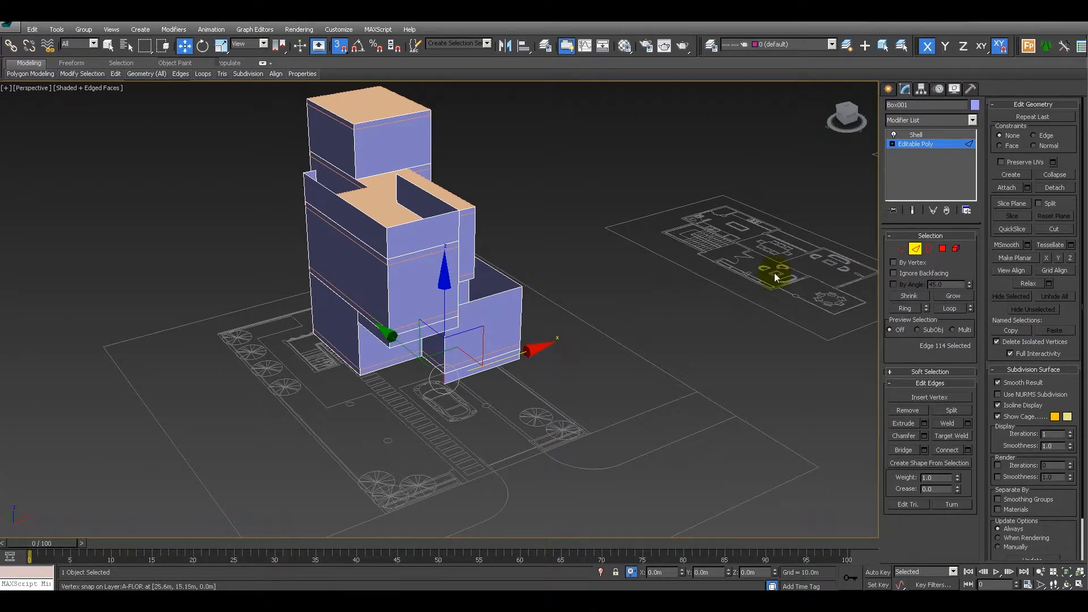
pyautogui.keyDown('alt'); pyautogui.moveTo(776, 271); pyautogui.dragTo(631, 313, button='middle'); pyautogui.keyUp('alt')
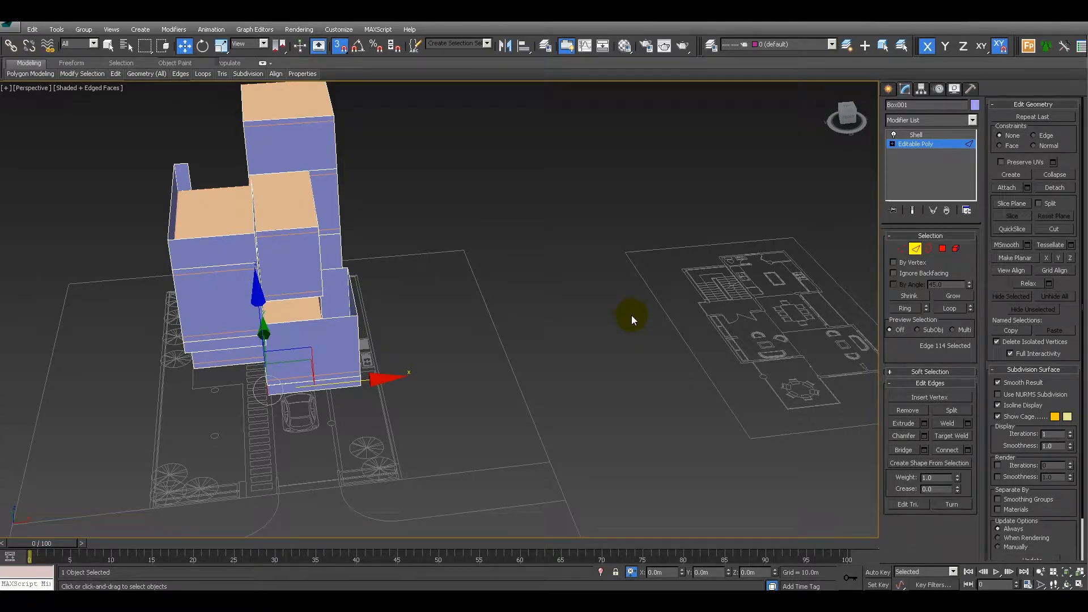
# Hide the floor plan shapes and extrude the band's front end edge along the return wall and the adjacent front wall.
pyautogui.hotkey('shift', 's')
pyautogui.keyDown('alt'); pyautogui.moveTo(420, 361); pyautogui.dragTo(443, 355, button='middle'); pyautogui.keyUp('alt')
pyautogui.scroll(5, 385, 352)
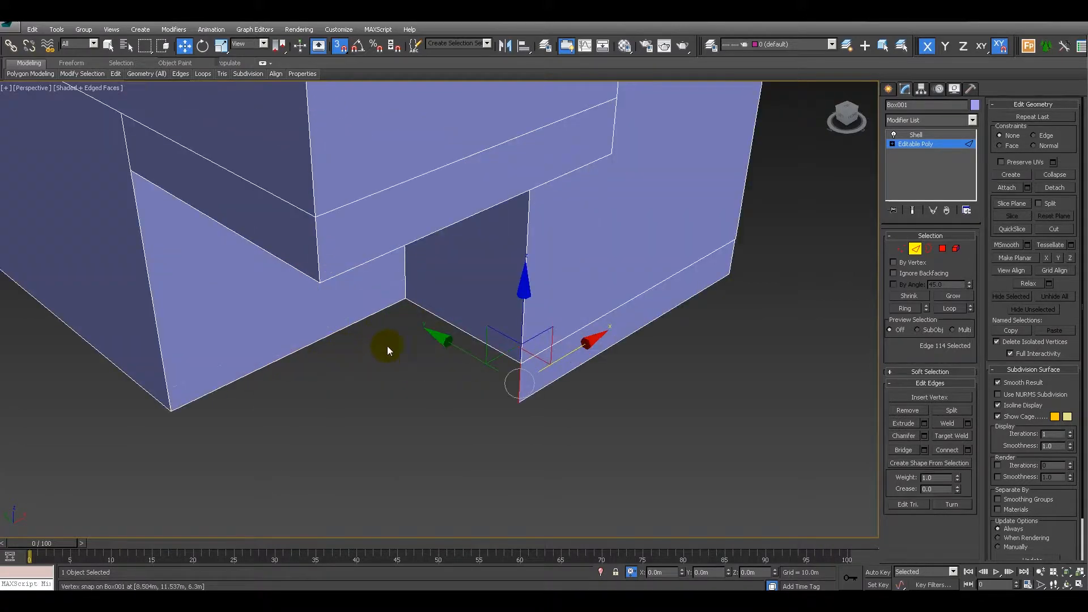
pyautogui.keyDown('shift'); pyautogui.moveTo(461, 350); pyautogui.dragTo(405, 298); pyautogui.keyUp('shift')
pyautogui.moveTo(413, 353); pyautogui.dragTo(447, 340, button='middle')
pyautogui.keyDown('shift'); pyautogui.moveTo(490, 277); pyautogui.dragTo(205, 400); pyautogui.keyUp('shift')
pyautogui.keyDown('alt'); pyautogui.moveTo(161, 400); pyautogui.dragTo(430, 384, button='middle'); pyautogui.keyUp('alt')
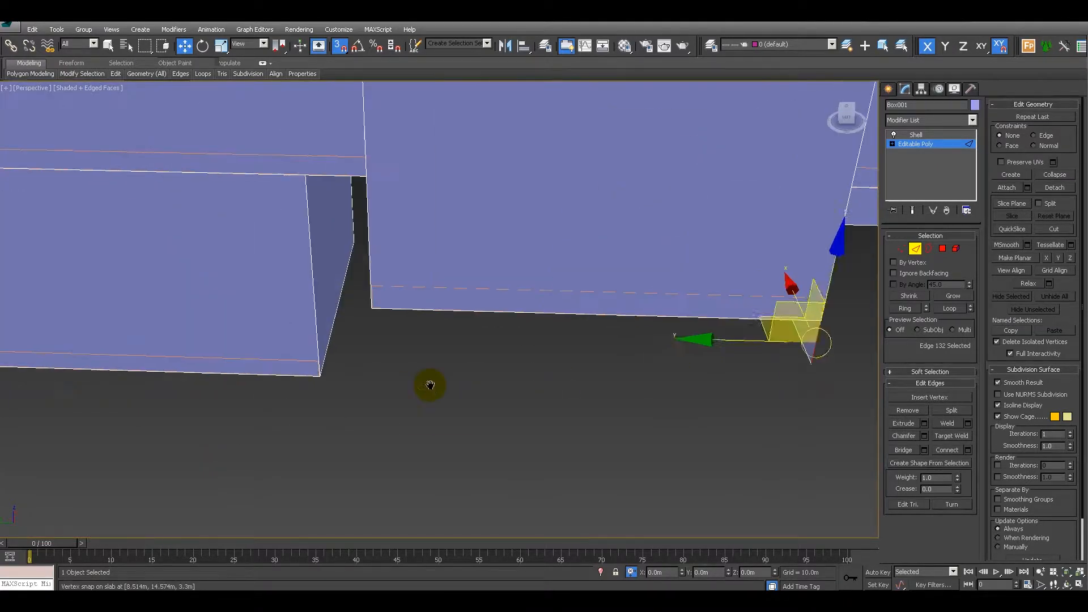
# Continue extruding the band's end edge corner to corner under the remaining lower floor walls, alternating along Y and X.
pyautogui.keyDown('shift'); pyautogui.moveTo(727, 340); pyautogui.dragTo(381, 339); pyautogui.keyUp('shift')
pyautogui.keyDown('alt'); pyautogui.moveTo(381, 339); pyautogui.dragTo(345, 362, button='middle'); pyautogui.keyUp('alt')
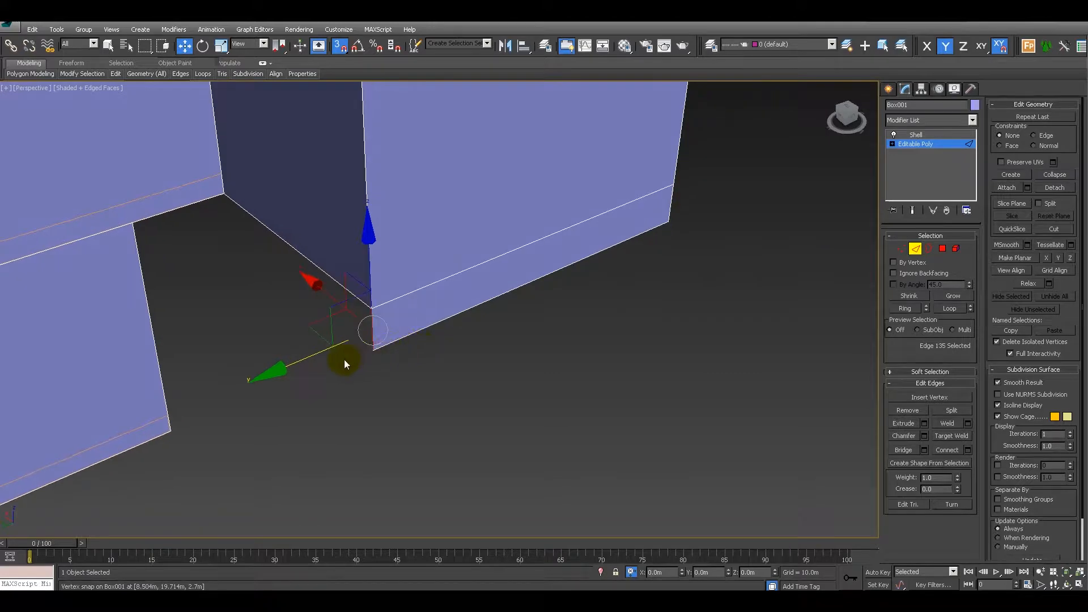
pyautogui.press('F5')
pyautogui.keyDown('shift'); pyautogui.moveTo(323, 294); pyautogui.dragTo(226, 199); pyautogui.keyUp('shift')
pyautogui.keyDown('alt'); pyautogui.moveTo(226, 199); pyautogui.dragTo(224, 280, button='middle'); pyautogui.keyUp('alt')
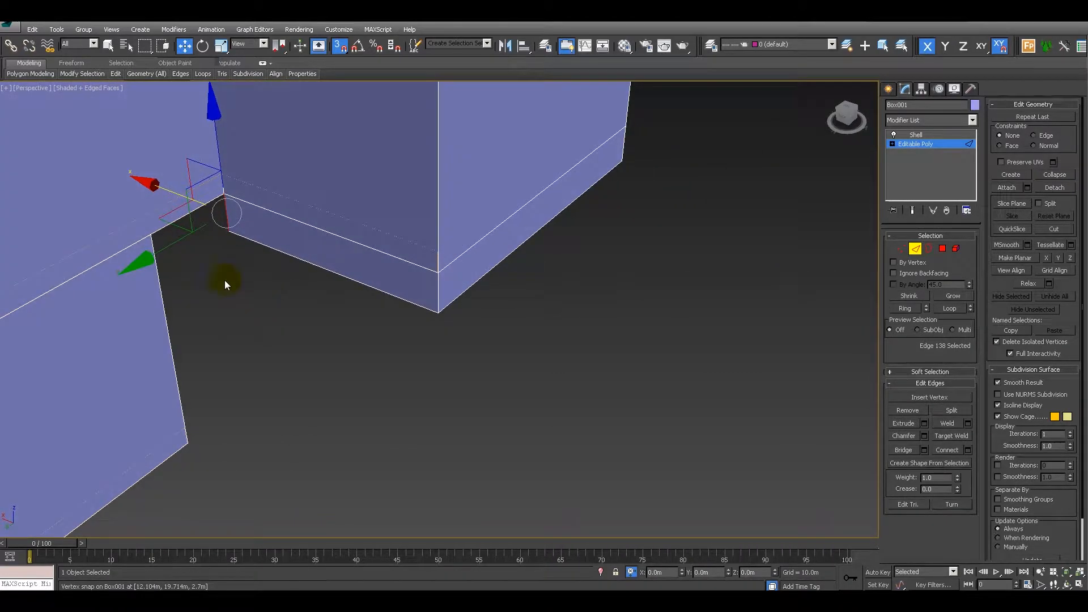
pyautogui.press('F6')
pyautogui.keyDown('shift'); pyautogui.moveTo(177, 243); pyautogui.dragTo(187, 444); pyautogui.keyUp('shift')
pyautogui.keyDown('alt'); pyautogui.moveTo(462, 397); pyautogui.dragTo(335, 348, button='middle'); pyautogui.keyUp('alt')
pyautogui.scroll(-5, 344, 351)
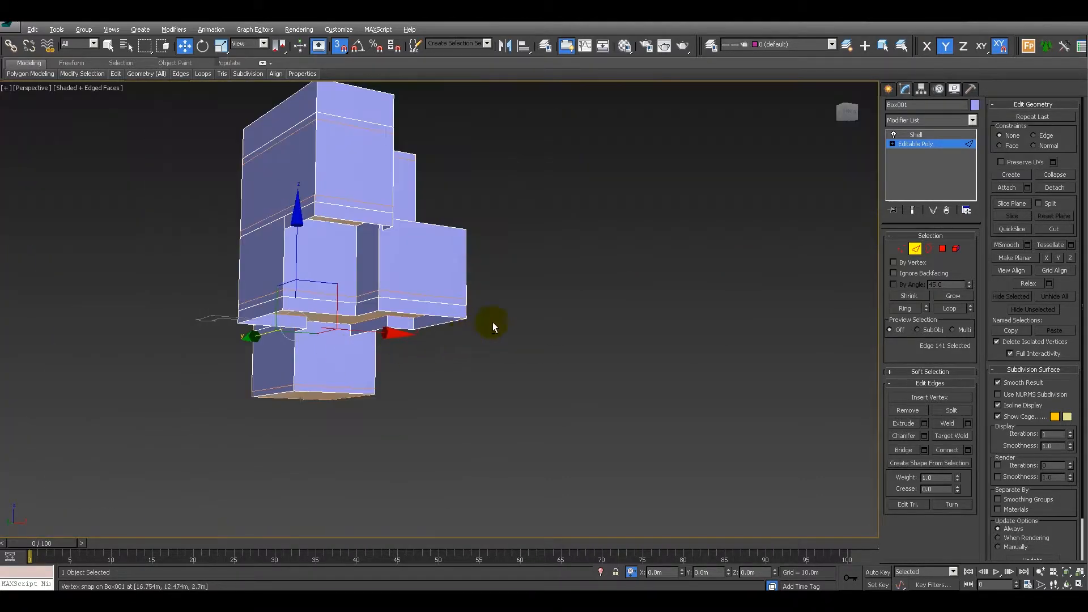
pyautogui.keyDown('alt'); pyautogui.moveTo(492, 322); pyautogui.dragTo(416, 363, button='middle'); pyautogui.keyUp('alt')
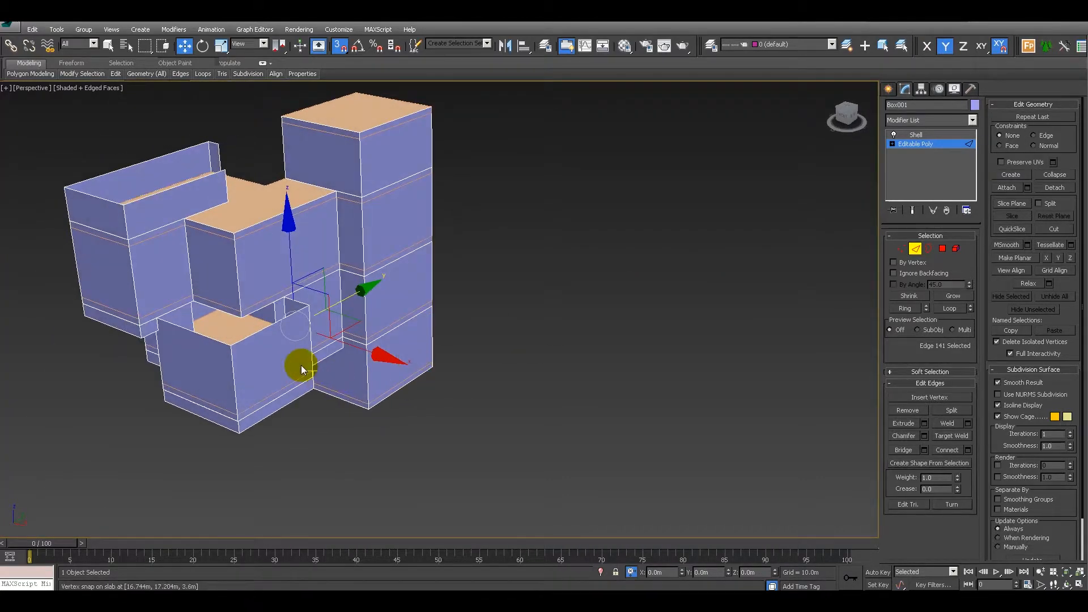
# Clone the three band polygons around the lower projection up to the top of its walls as an element.
pyautogui.keyDown('alt'); pyautogui.moveTo(304, 369); pyautogui.dragTo(357, 357, button='middle'); pyautogui.keyUp('alt')
pyautogui.scroll(5, 325, 344)
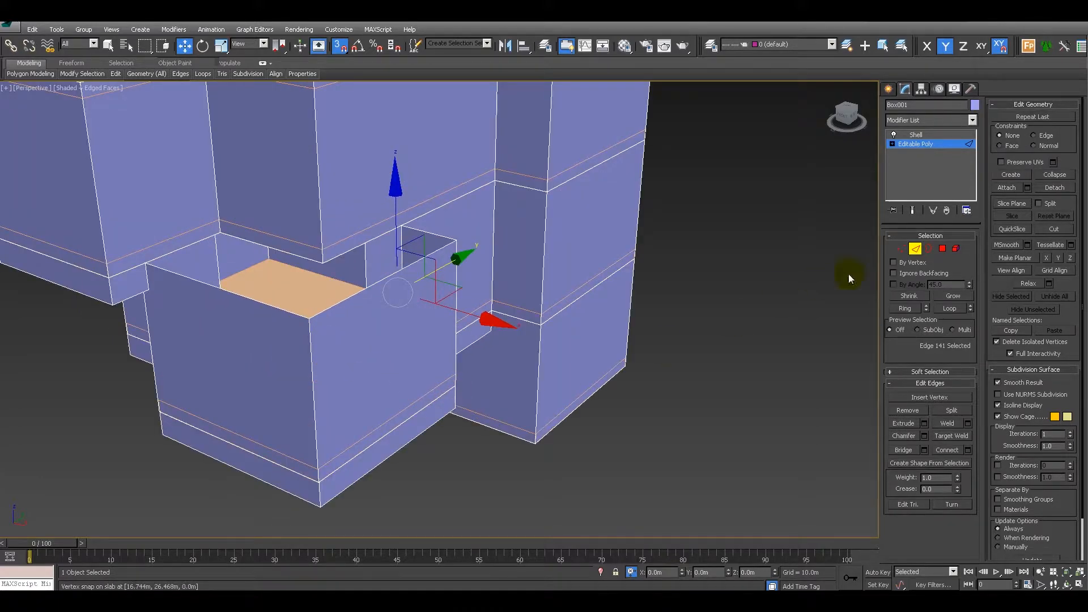
pyautogui.click(943, 249)
pyautogui.click(283, 478)
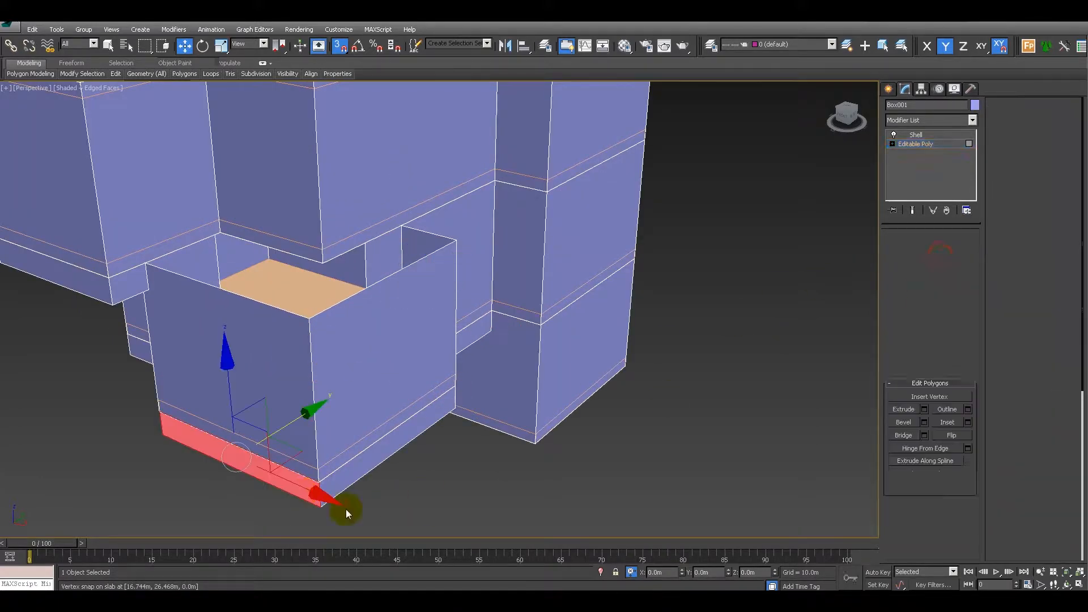
pyautogui.keyDown('ctrl'); pyautogui.click(354, 469); pyautogui.keyUp('ctrl')
pyautogui.keyDown('alt'); pyautogui.moveTo(478, 431); pyautogui.dragTo(471, 481, button='middle'); pyautogui.keyUp('alt')
pyautogui.keyDown('ctrl'); pyautogui.click(470, 481); pyautogui.keyUp('ctrl')
pyautogui.keyDown('alt'); pyautogui.moveTo(246, 420); pyautogui.dragTo(328, 416, button='middle'); pyautogui.keyUp('alt')
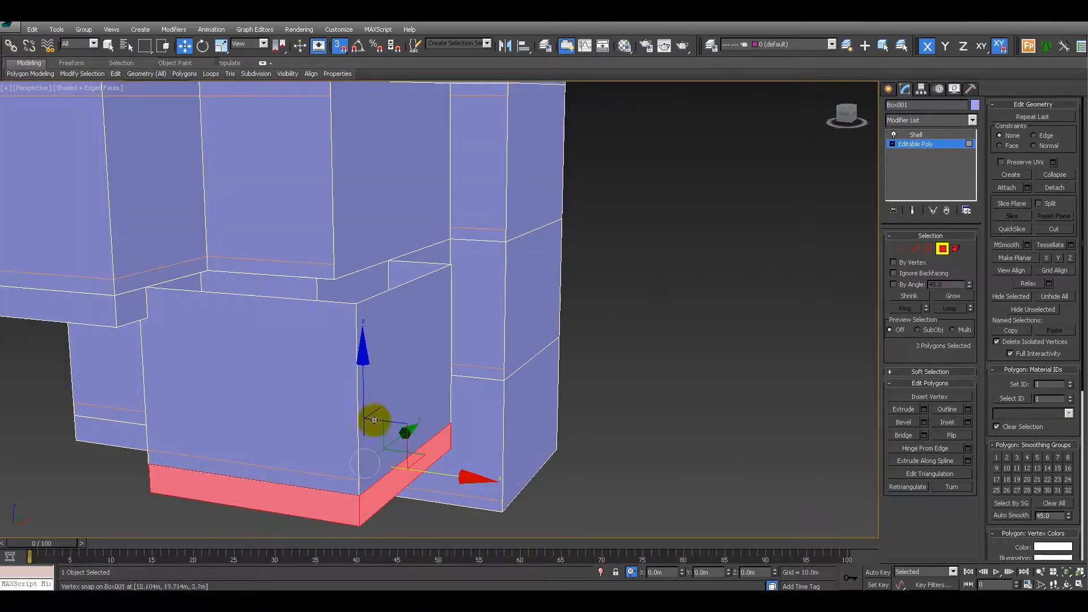
pyautogui.keyDown('alt'); pyautogui.moveTo(444, 454); pyautogui.dragTo(435, 400, button='middle'); pyautogui.keyUp('alt')
pyautogui.press('space')
pyautogui.moveTo(346, 410)
pyautogui.mouseDown()
pyautogui.moveTo(432, 296)
pyautogui.moveTo(436, 167)
pyautogui.mouseUp()
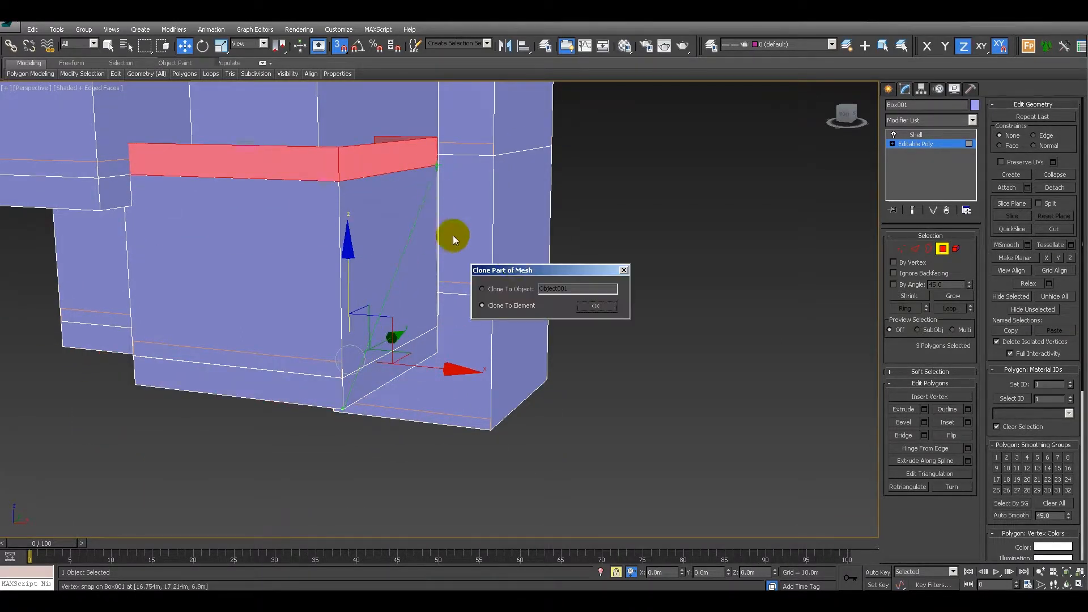
pyautogui.click(593, 311)
# Lower the three top edges of the lower projection's cloned band to the wall top and offset them 0.1 m up along Z.
pyautogui.keyDown('alt'); pyautogui.moveTo(590, 308); pyautogui.dragTo(444, 299, button='middle'); pyautogui.keyUp('alt')
pyautogui.press('2')
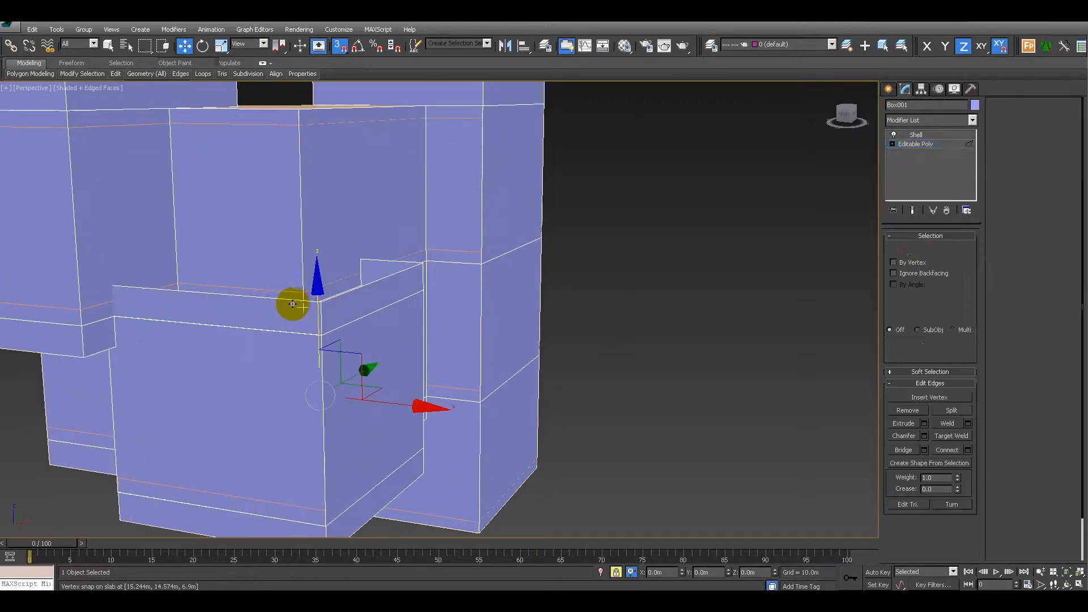
pyautogui.click(278, 298)
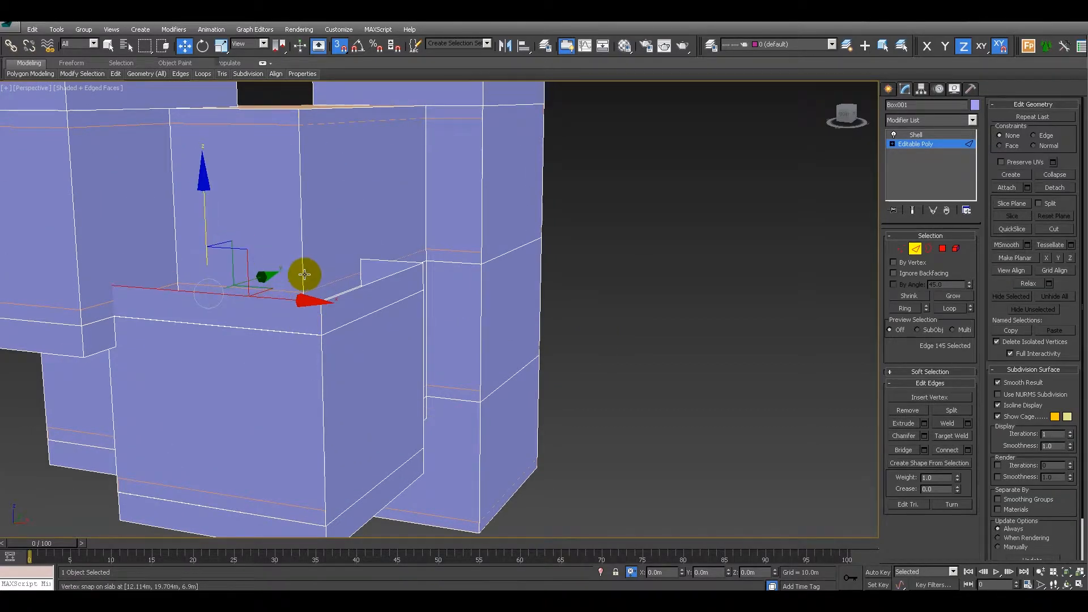
pyautogui.keyDown('alt'); pyautogui.moveTo(272, 294); pyautogui.dragTo(463, 426, button='middle'); pyautogui.keyUp('alt')
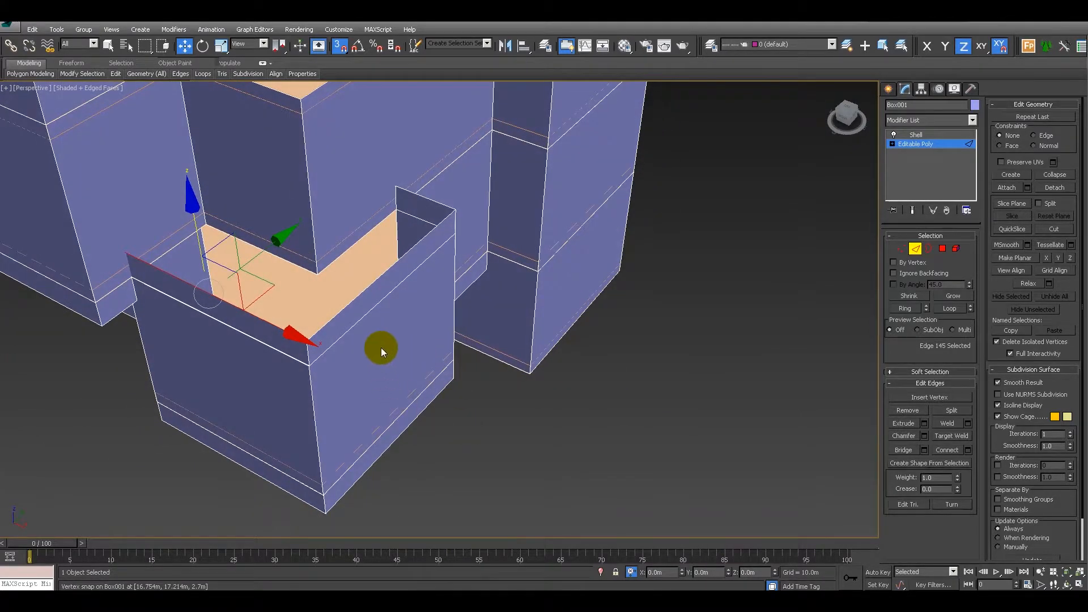
pyautogui.press('q')
pyautogui.keyDown('ctrl'); pyautogui.click(374, 282); pyautogui.keyUp('ctrl')
pyautogui.keyDown('ctrl'); pyautogui.click(420, 196); pyautogui.keyUp('ctrl')
pyautogui.rightClick(396, 227)
pyautogui.click(403, 234)
pyautogui.moveTo(363, 203); pyautogui.dragTo(457, 230)
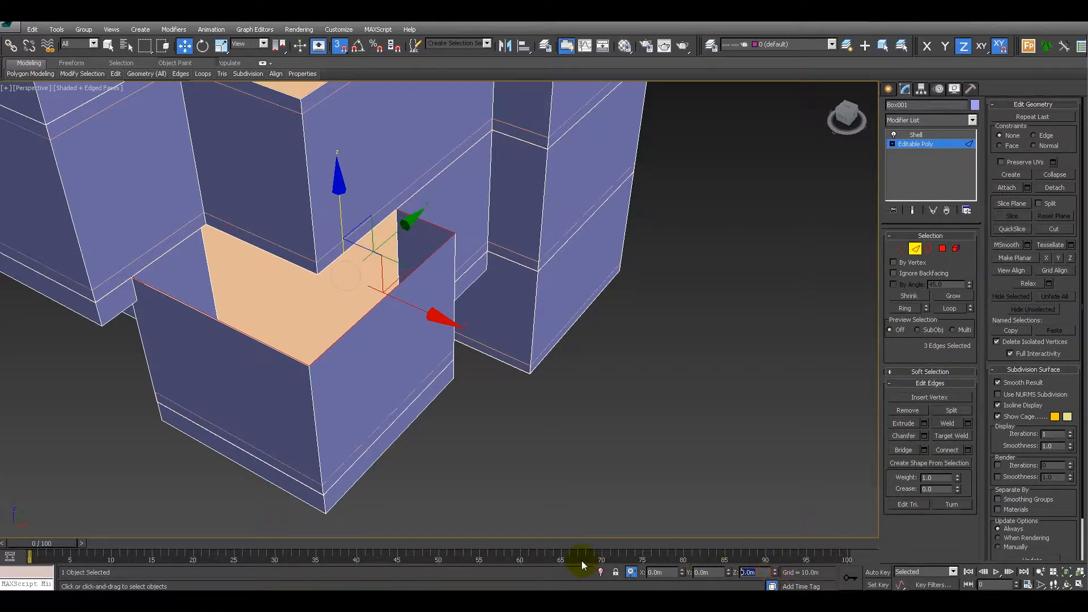
pyautogui.write('0.1')
pyautogui.hotkey('shift', 'Return')
# Extrude the two outer roof edges of the projecting upper floor upward as a parapet.
pyautogui.moveTo(447, 231); pyautogui.dragTo(501, 362, button='middle')
pyautogui.click(351, 359)
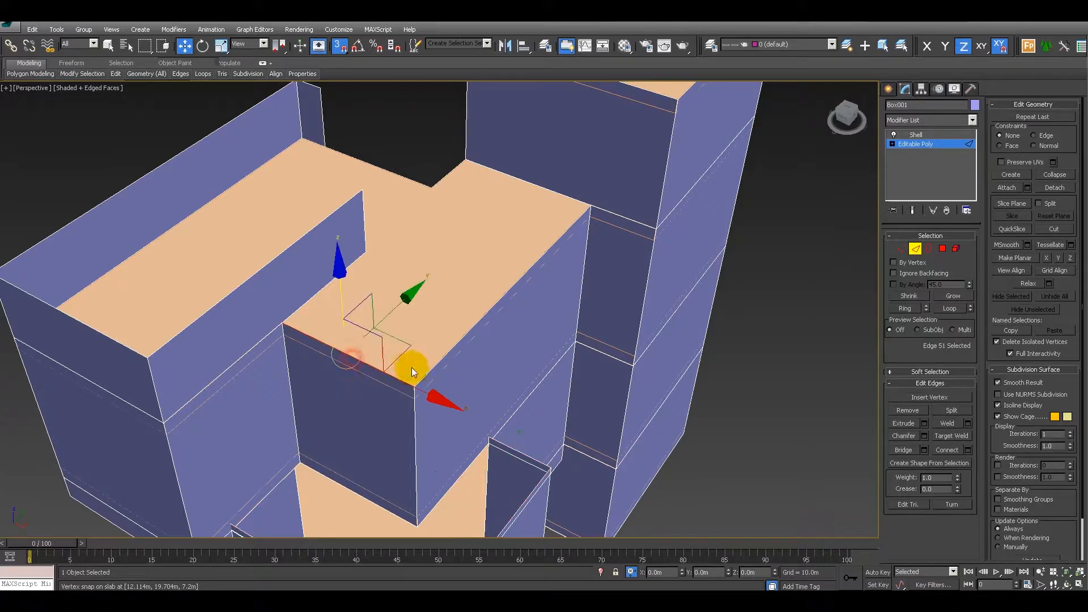
pyautogui.keyDown('ctrl'); pyautogui.click(457, 339); pyautogui.keyUp('ctrl')
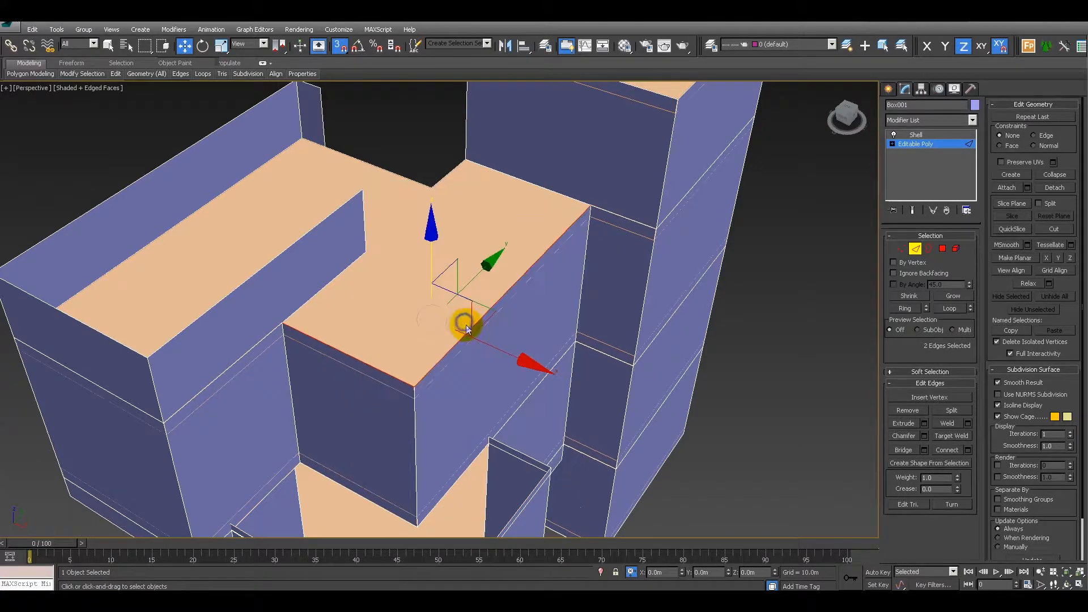
pyautogui.moveTo(842, 431); pyautogui.dragTo(835, 295, button='middle')
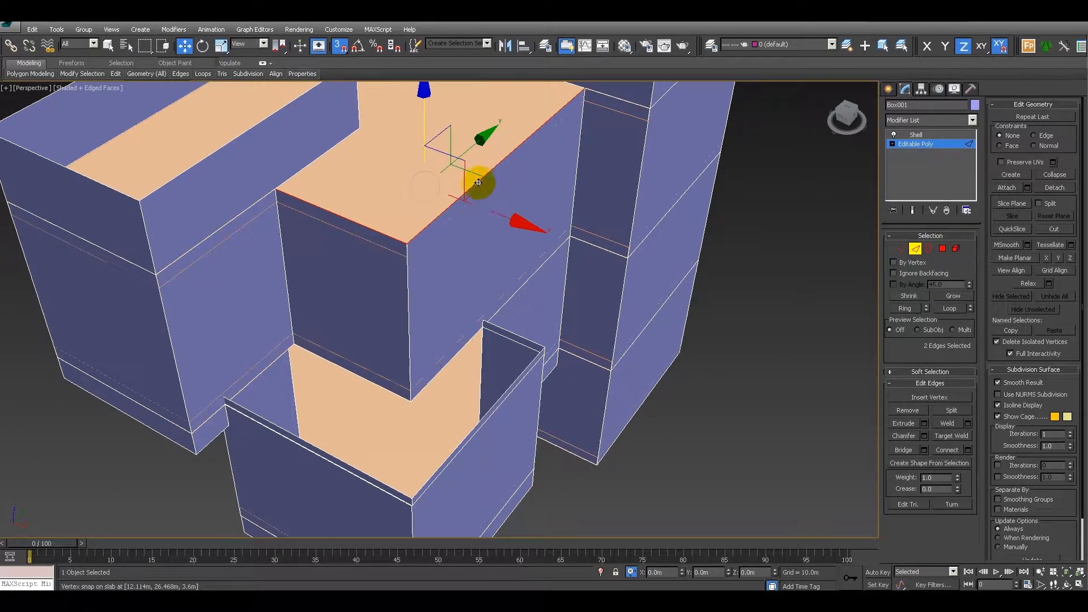
pyautogui.moveTo(421, 117); pyautogui.dragTo(450, 203, button='middle')
pyautogui.moveTo(451, 196); pyautogui.dragTo(451, 170)
# Snap the upper parapet's two top edges back down to roof level and offset them 0.2 m up along Z.
pyautogui.click(941, 249)
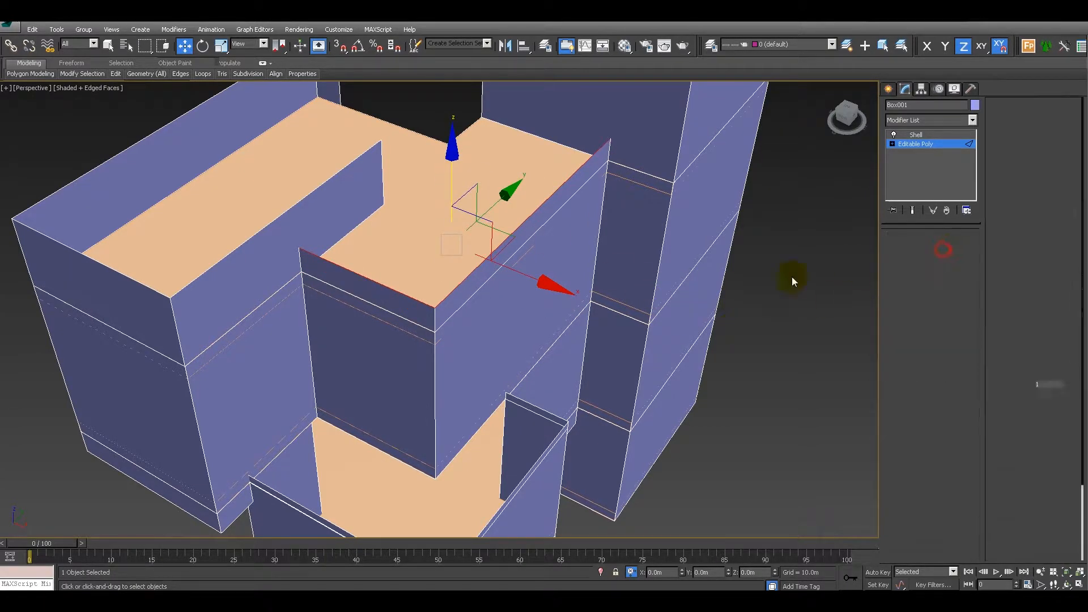
pyautogui.click(915, 250)
pyautogui.click(529, 215)
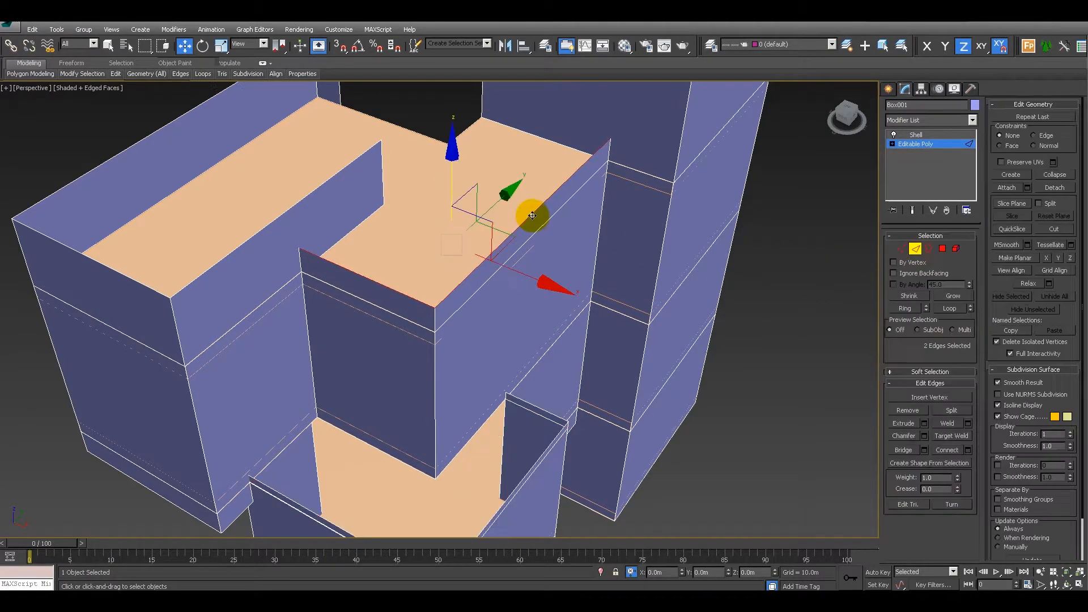
pyautogui.keyDown('ctrl'); pyautogui.click(390, 290); pyautogui.keyUp('ctrl')
pyautogui.press('s')
pyautogui.moveTo(449, 177); pyautogui.dragTo(432, 323)
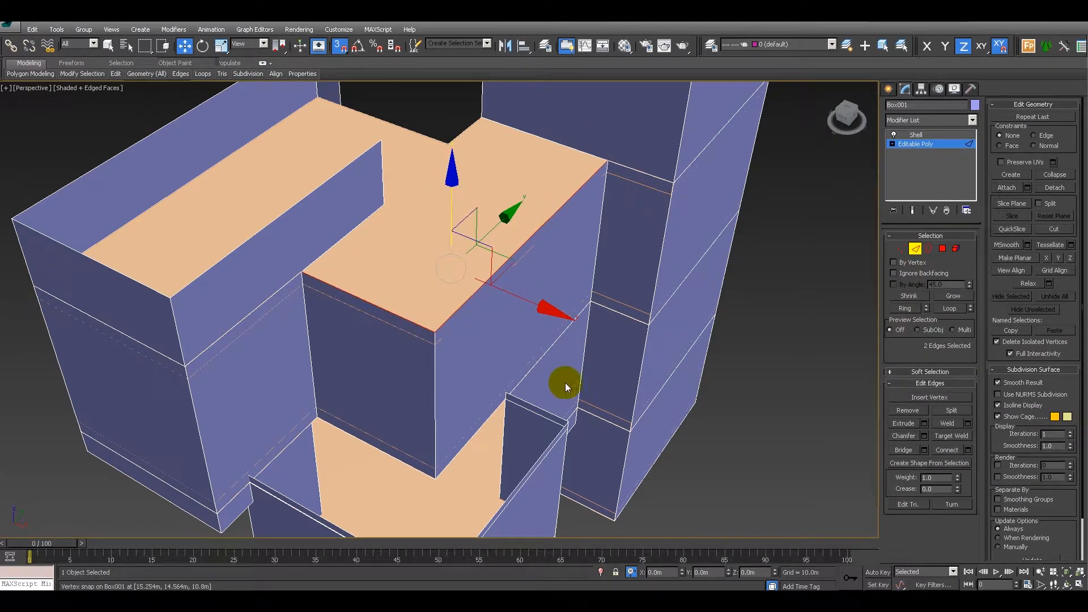
pyautogui.write('.2')
pyautogui.press('Return')
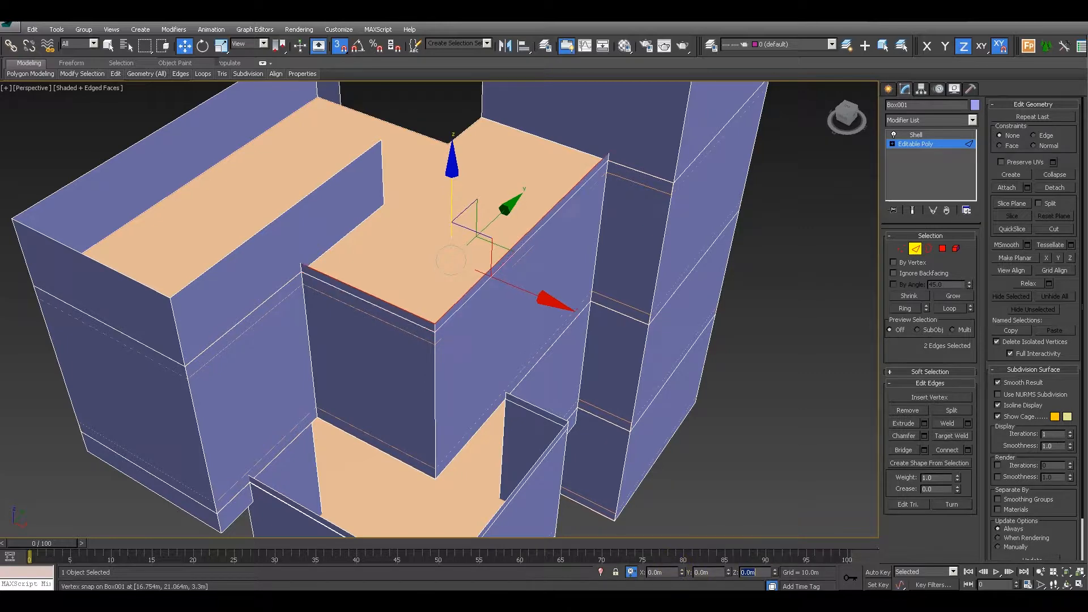
# Leave edge editing and return to the Shell modifier to show the building with its wall thickness.
pyautogui.click(914, 249)
pyautogui.click(916, 135)
pyautogui.keyDown('alt'); pyautogui.moveTo(701, 281); pyautogui.dragTo(655, 318, button='middle'); pyautogui.keyUp('alt')
pyautogui.scroll(-4, 663, 316)
pyautogui.rightClick(677, 314)
pyautogui.click(672, 312)
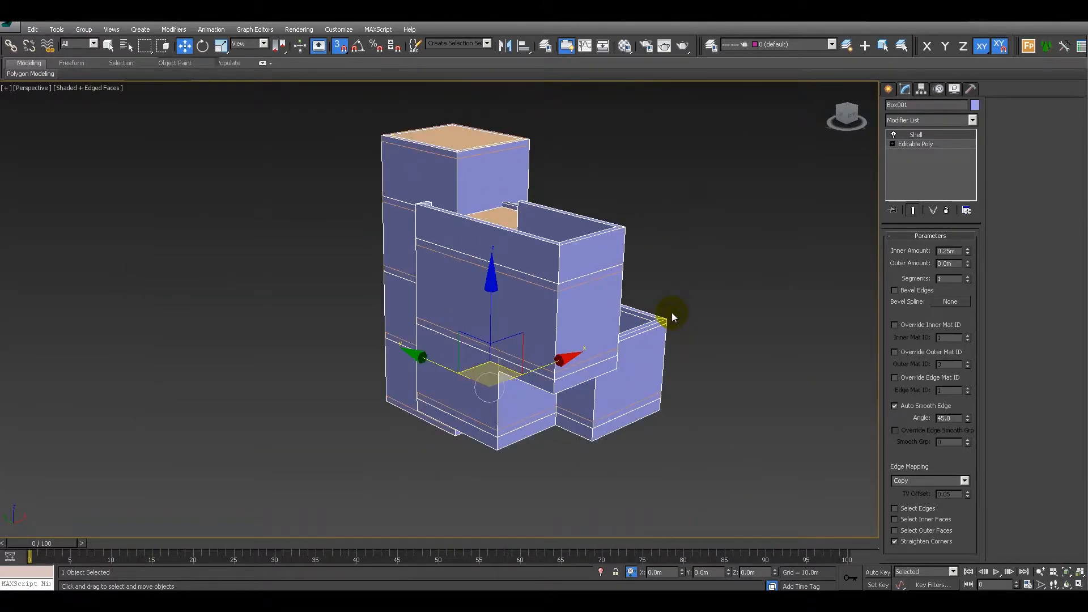
# Reframe the building in the Camera002 view with Walk Through and deselect it.
pyautogui.hotkey('alt', 'w')
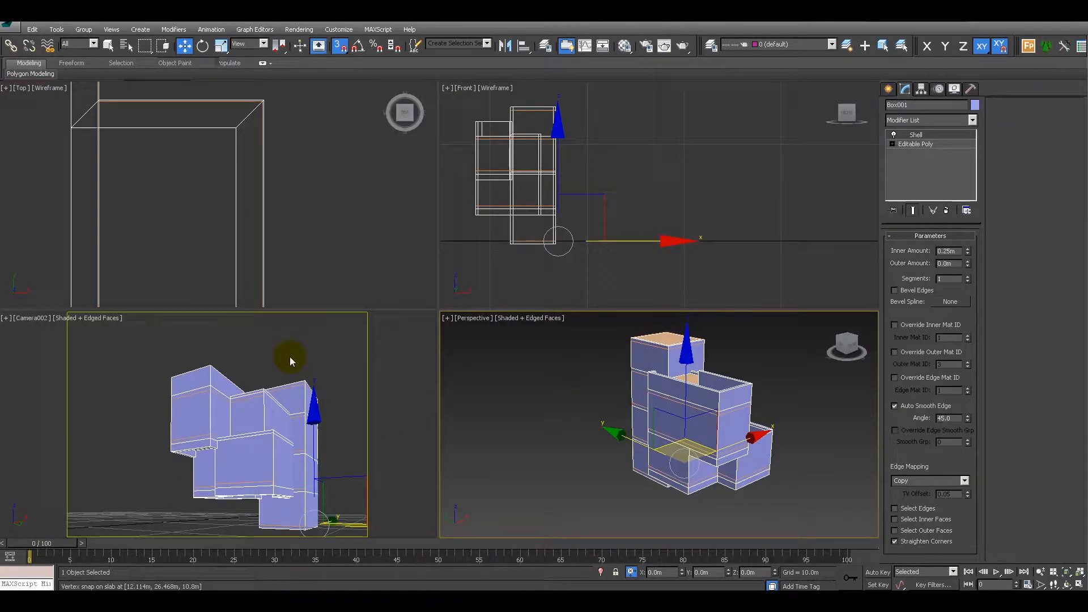
pyautogui.rightClick(347, 422)
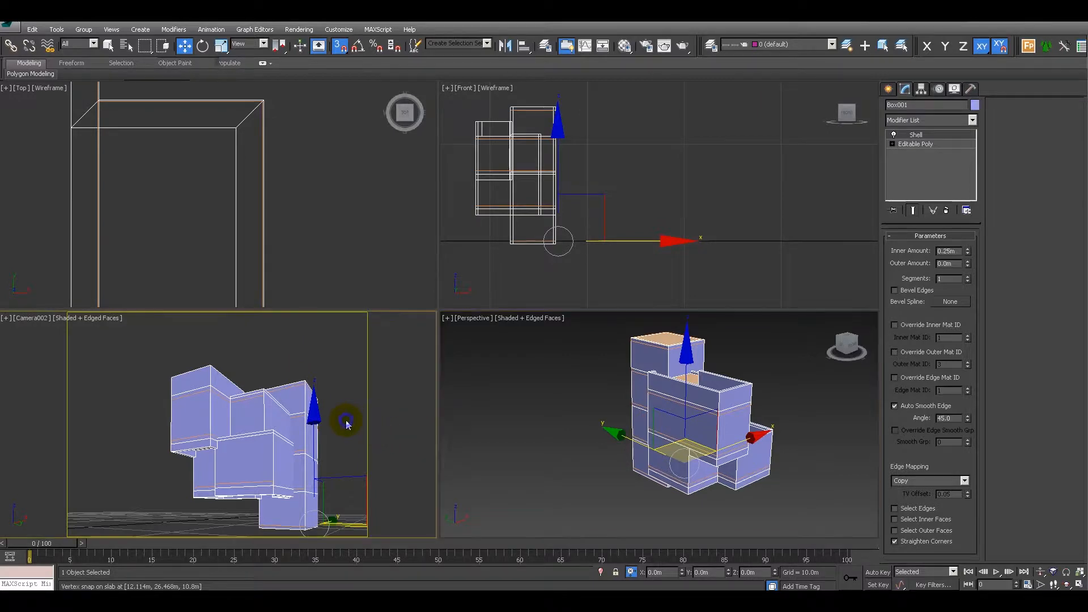
pyautogui.click(1054, 586)
pyautogui.moveTo(320, 450); pyautogui.dragTo(321, 456)
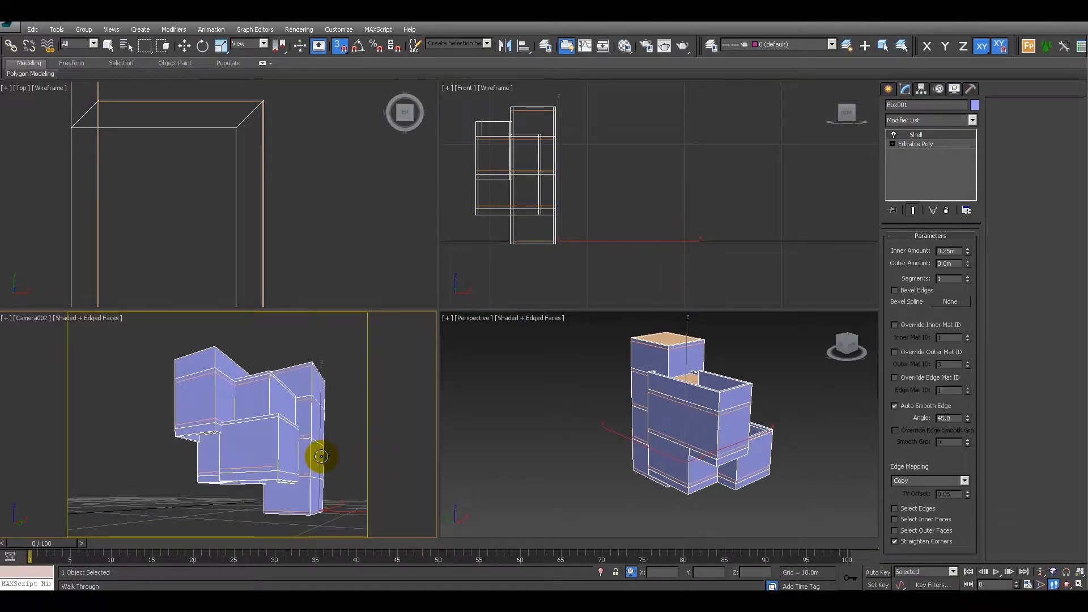
pyautogui.rightClick(525, 404)
pyautogui.click(547, 401)
pyautogui.keyDown('alt'); pyautogui.moveTo(768, 409); pyautogui.dragTo(703, 414, button='middle'); pyautogui.keyUp('alt')
pyautogui.keyDown('alt'); pyautogui.moveTo(626, 420); pyautogui.dragTo(728, 429, button='middle'); pyautogui.keyUp('alt')
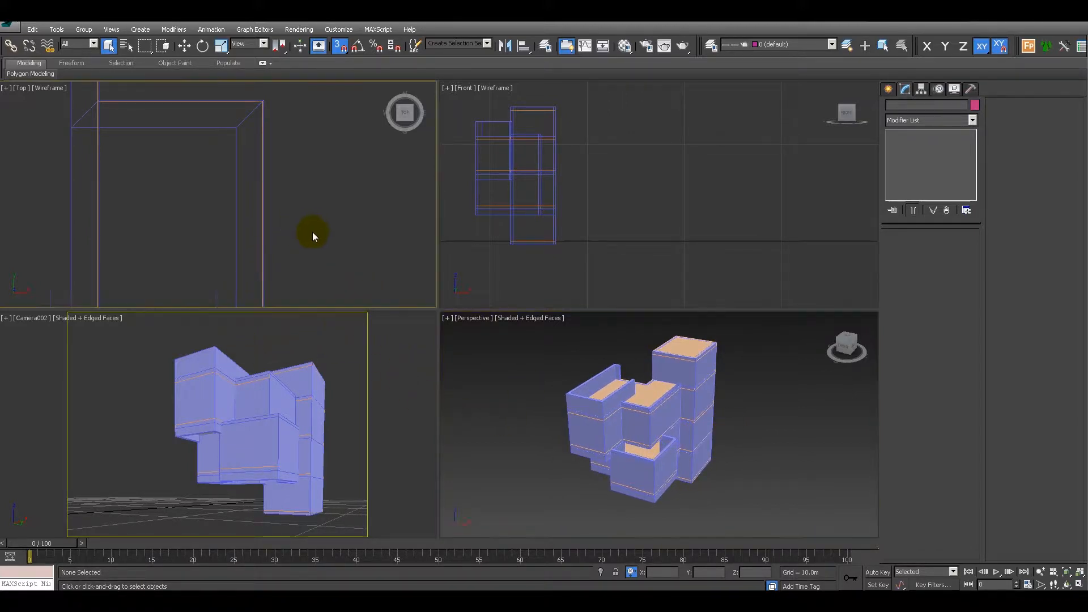
# Show the floor plan shapes again beneath the building outline in the Top view.
pyautogui.scroll(-5, 260, 168)
pyautogui.scroll(3, 317, 215)
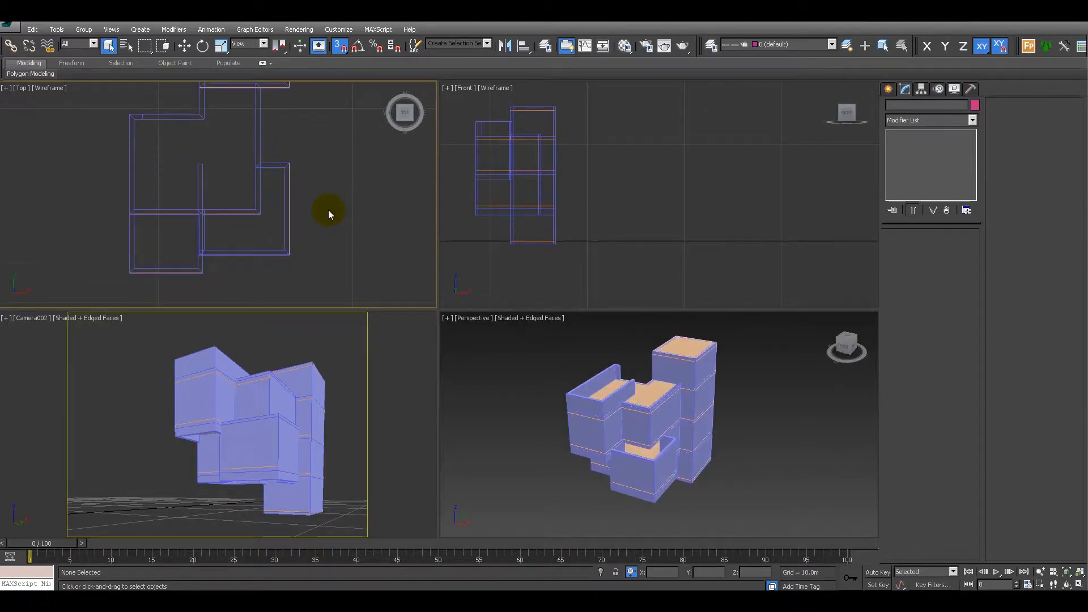
pyautogui.hotkey('shift', 's')
pyautogui.moveTo(318, 236); pyautogui.dragTo(329, 184, button='middle')
pyautogui.scroll(-2, 329, 184)
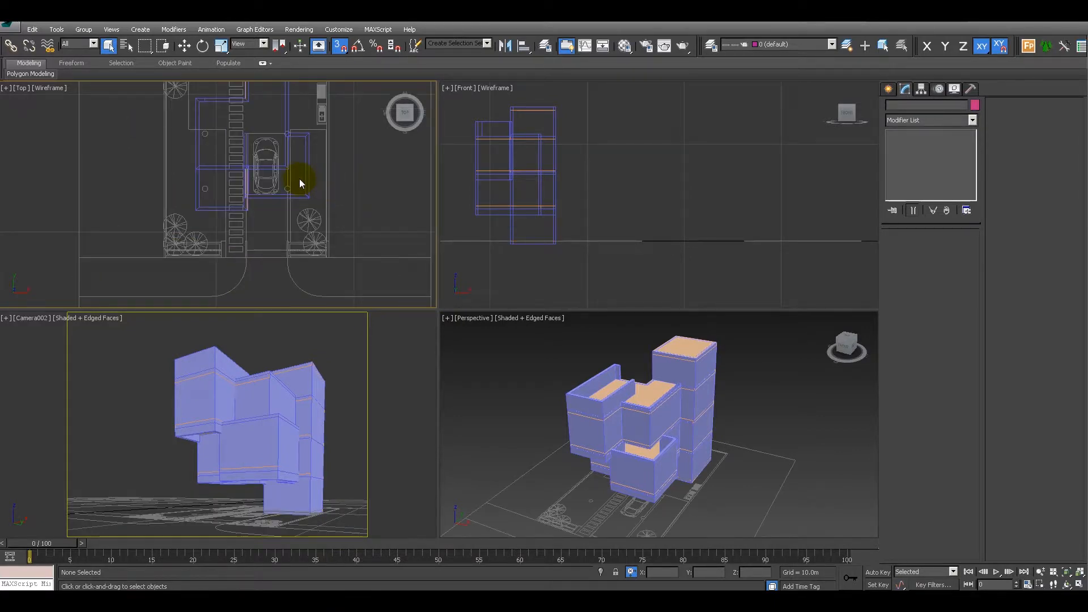
pyautogui.scroll(4, 238, 190)
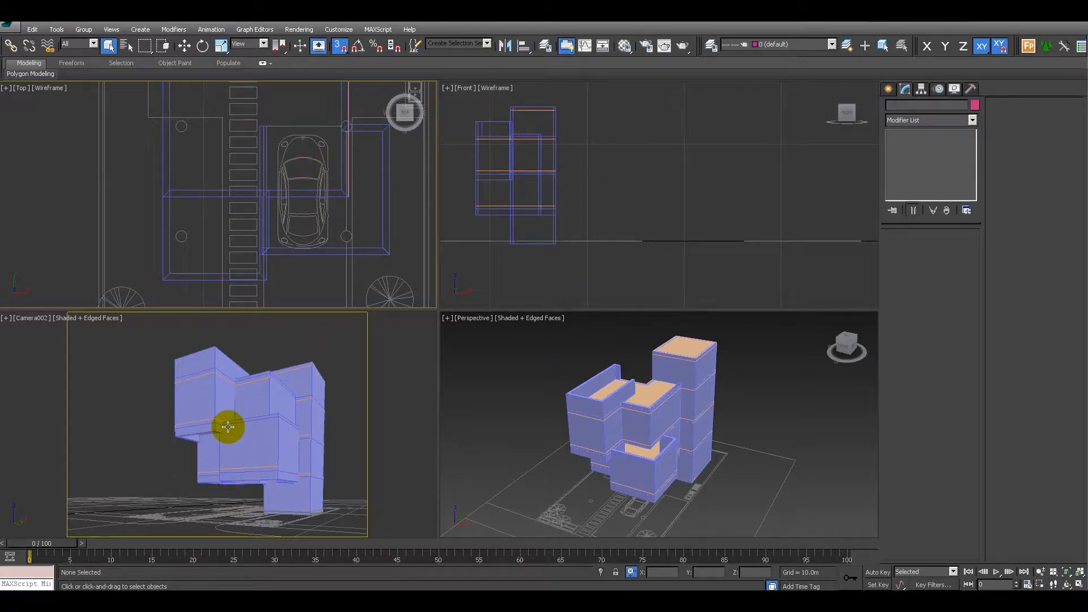
# Examine the plan's wall lines, parking space and column circles against the building outline in the Top view.
pyautogui.scroll(-4, 262, 202)
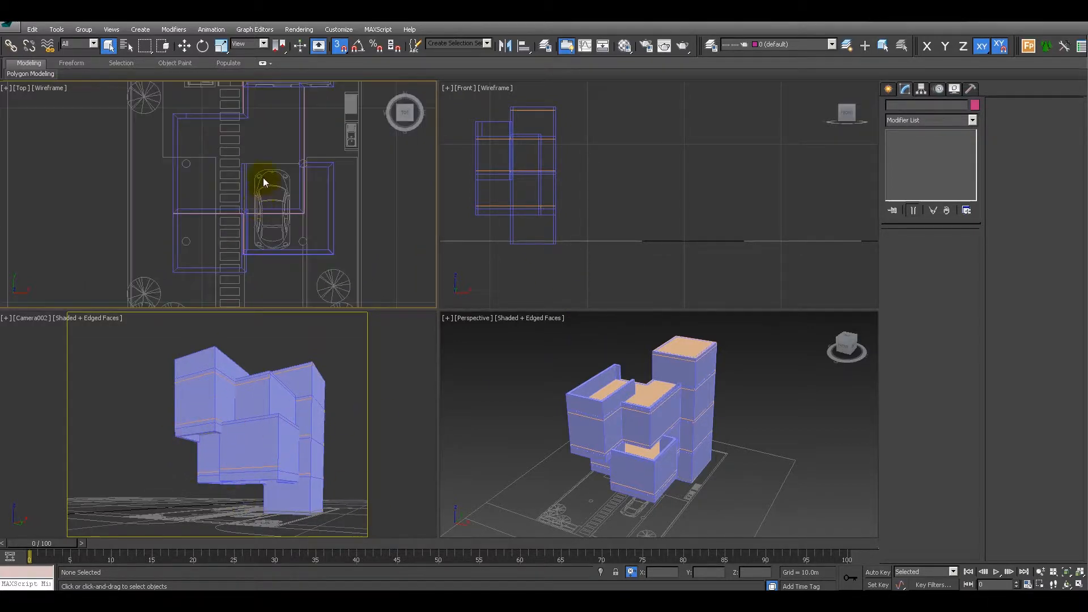
pyautogui.scroll(4, 245, 164)
pyautogui.scroll(4, 265, 195)
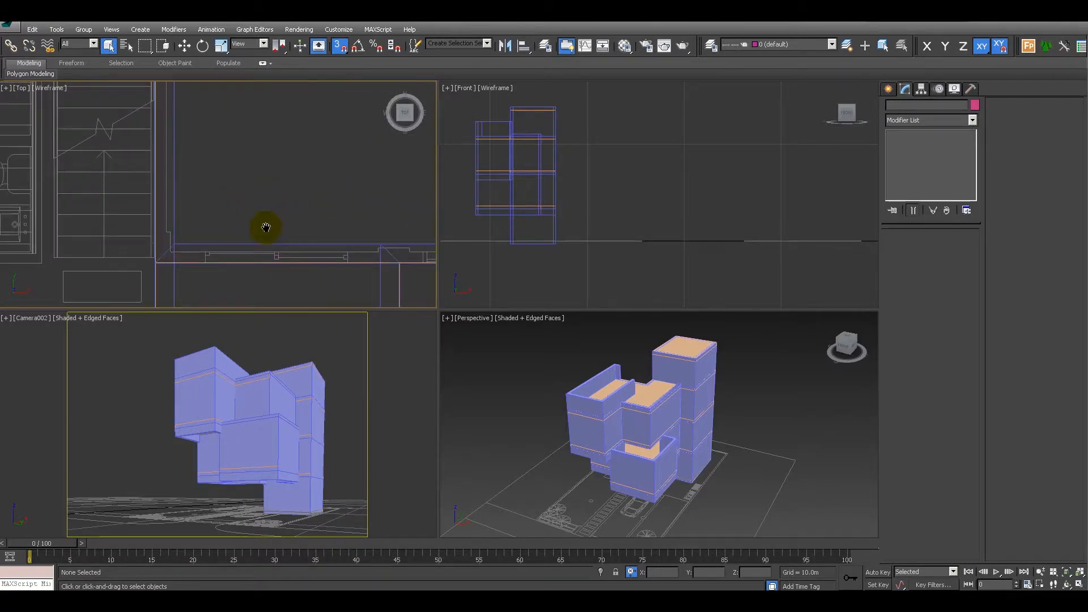
pyautogui.scroll(-4, 282, 126)
pyautogui.moveTo(265, 226); pyautogui.dragTo(225, 95, button='middle')
pyautogui.scroll(-2, 225, 95)
pyautogui.moveTo(252, 142); pyautogui.dragTo(230, 183, button='middle')
pyautogui.scroll(5, 267, 171)
pyautogui.scroll(-5, 233, 178)
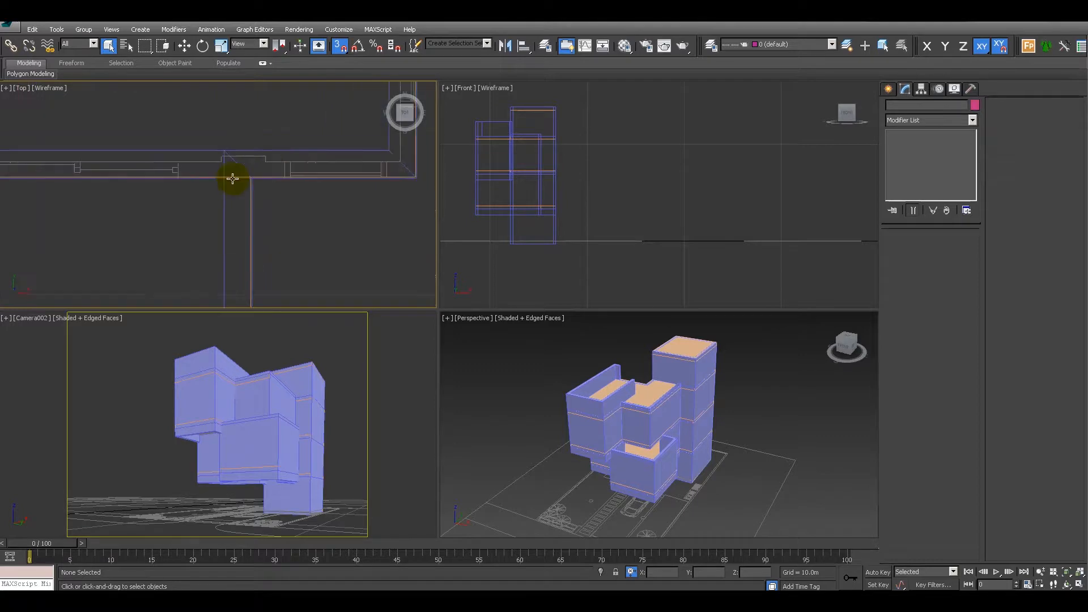
pyautogui.scroll(-3, 260, 155)
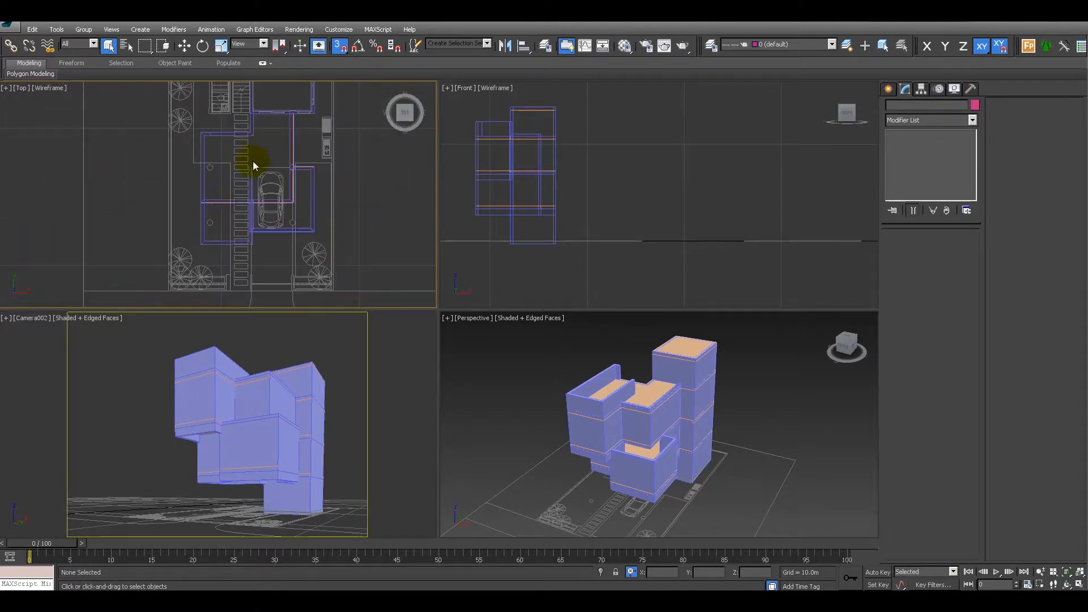
pyautogui.scroll(2, 217, 193)
pyautogui.scroll(2, 223, 175)
pyautogui.moveTo(230, 165); pyautogui.dragTo(210, 166, button='middle')
# Draw a circle of about 0.2 m radius over the plan's upper-left column symbol using the Edge creation method.
pyautogui.hotkey('alt', 'w')
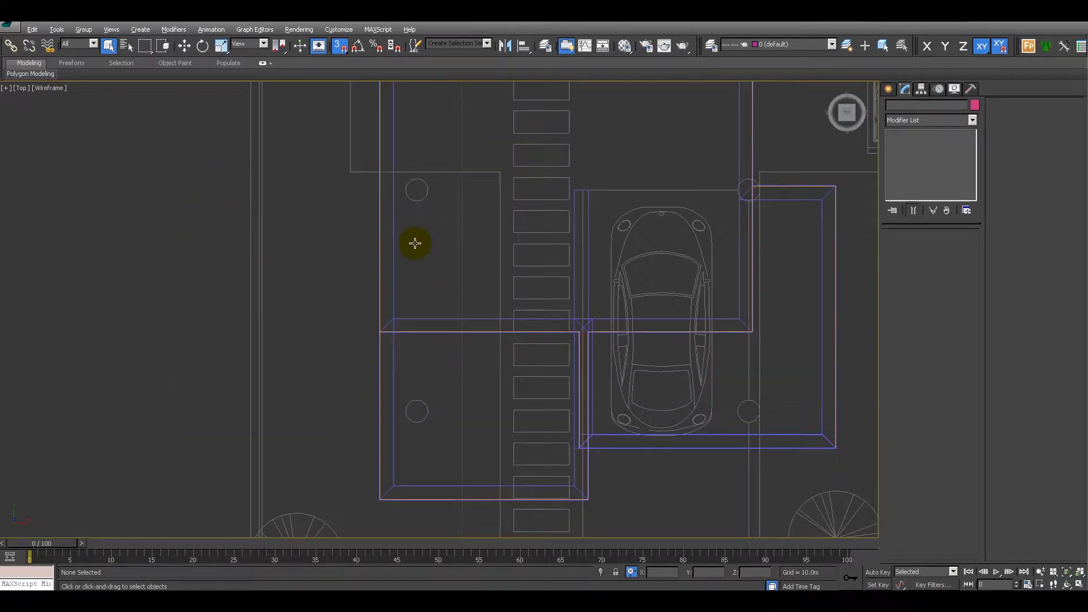
pyautogui.scroll(2, 339, 221)
pyautogui.moveTo(353, 225)
pyautogui.mouseDown(button='middle')
pyautogui.moveTo(335, 186)
pyautogui.moveTo(318, 183)
pyautogui.mouseUp(button='middle')
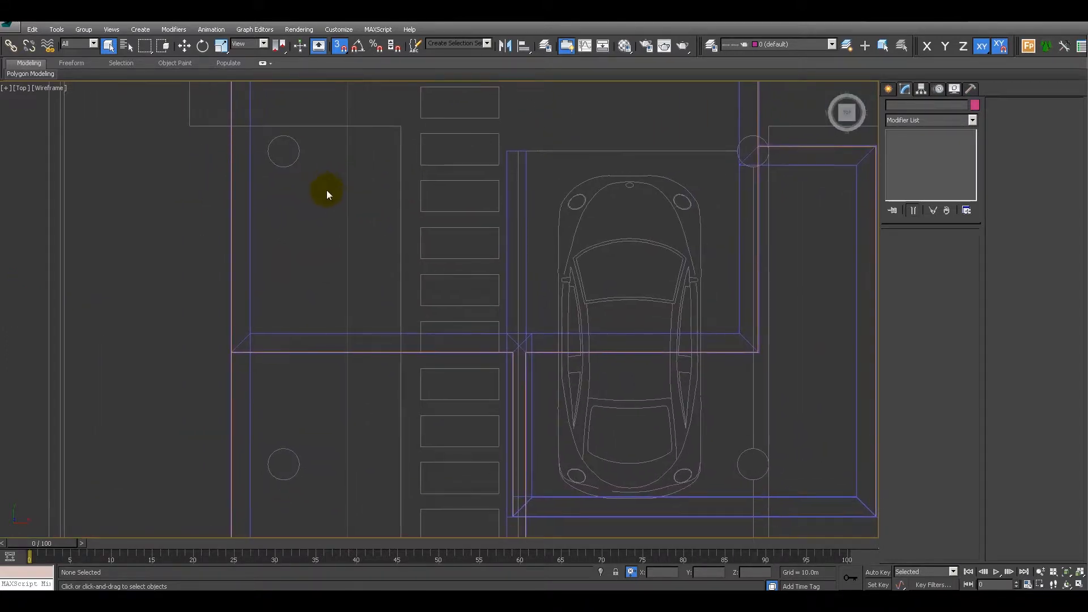
pyautogui.rightClick(321, 188)
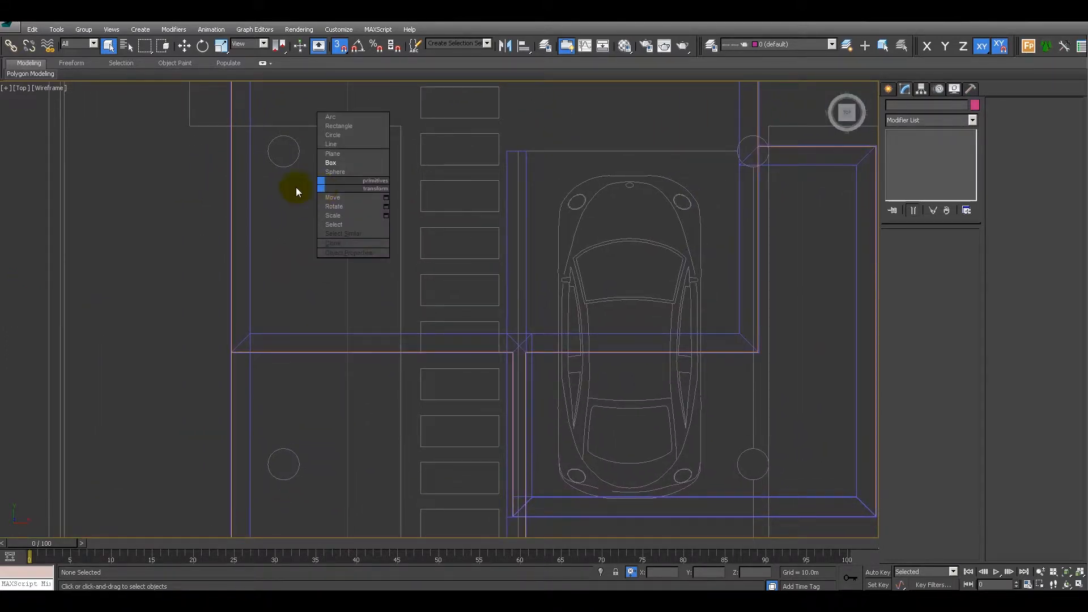
pyautogui.click(278, 193)
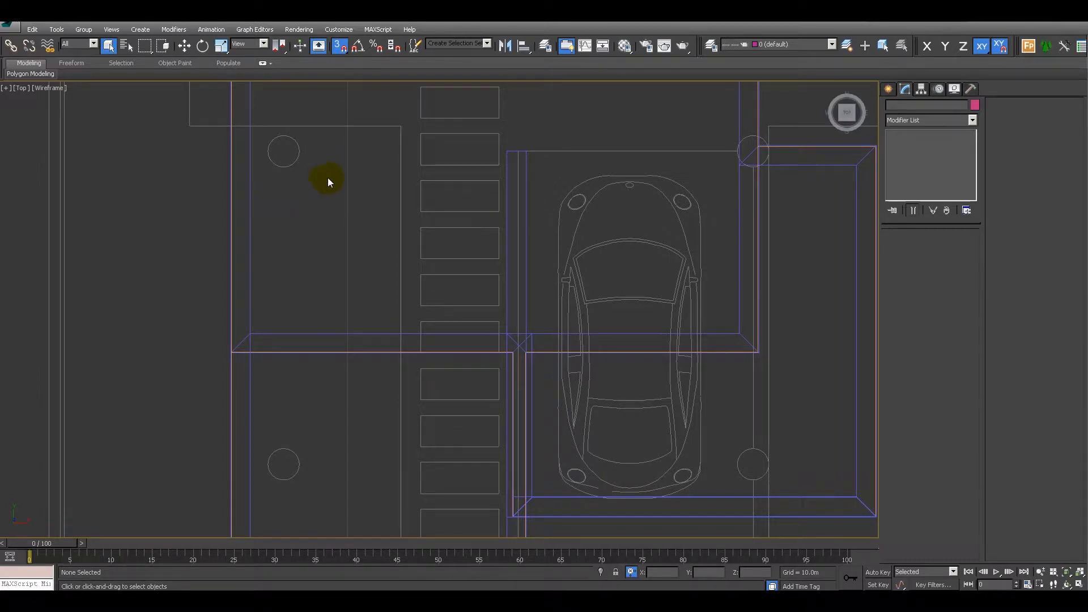
pyautogui.rightClick(328, 181)
pyautogui.click(356, 124)
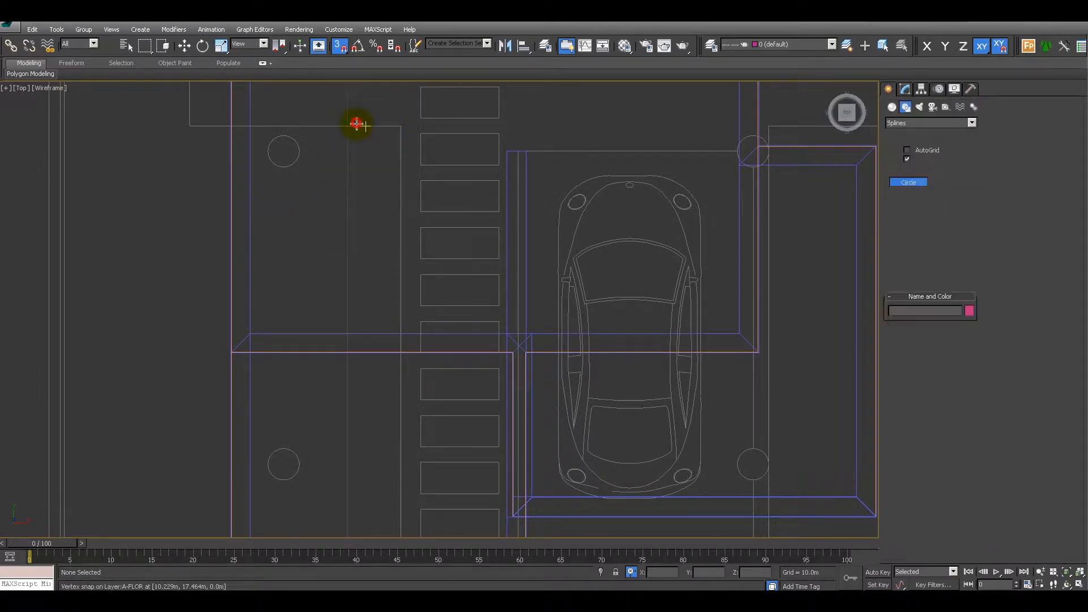
pyautogui.scroll(6, 285, 170)
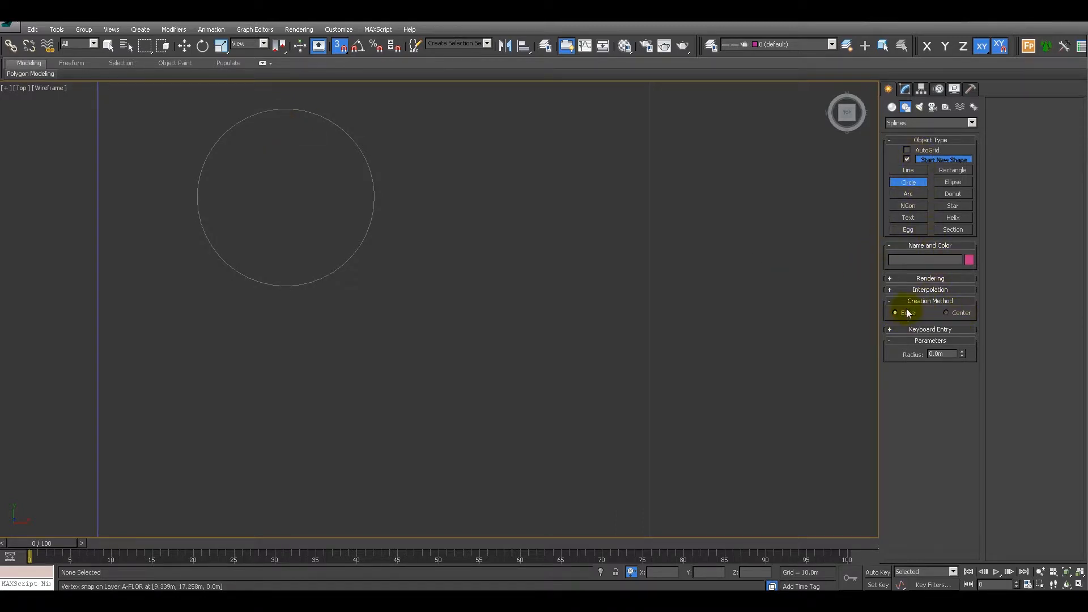
pyautogui.moveTo(286, 112); pyautogui.dragTo(287, 284)
# Apply an Extrude modifier of about 68 m to the column circle and turn off both Cap Start and Cap End.
pyautogui.scroll(-4, 357, 260)
pyautogui.moveTo(372, 279); pyautogui.dragTo(378, 250, button='middle')
pyautogui.hotkey('alt', 'w')
pyautogui.keyDown('alt'); pyautogui.moveTo(641, 393); pyautogui.dragTo(713, 418, button='middle'); pyautogui.keyUp('alt')
pyautogui.scroll(-3, 641, 420)
pyautogui.scroll(6, 641, 420)
pyautogui.scroll(-3, 675, 423)
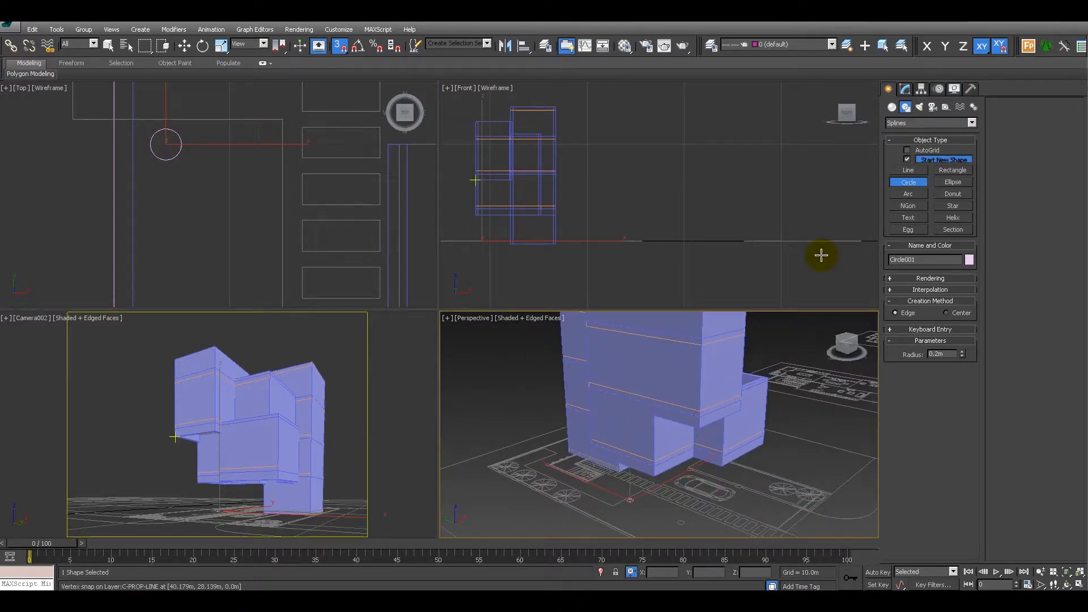
pyautogui.click(904, 89)
pyautogui.moveTo(960, 273); pyautogui.dragTo(953, 168)
pyautogui.rightClick(944, 176)
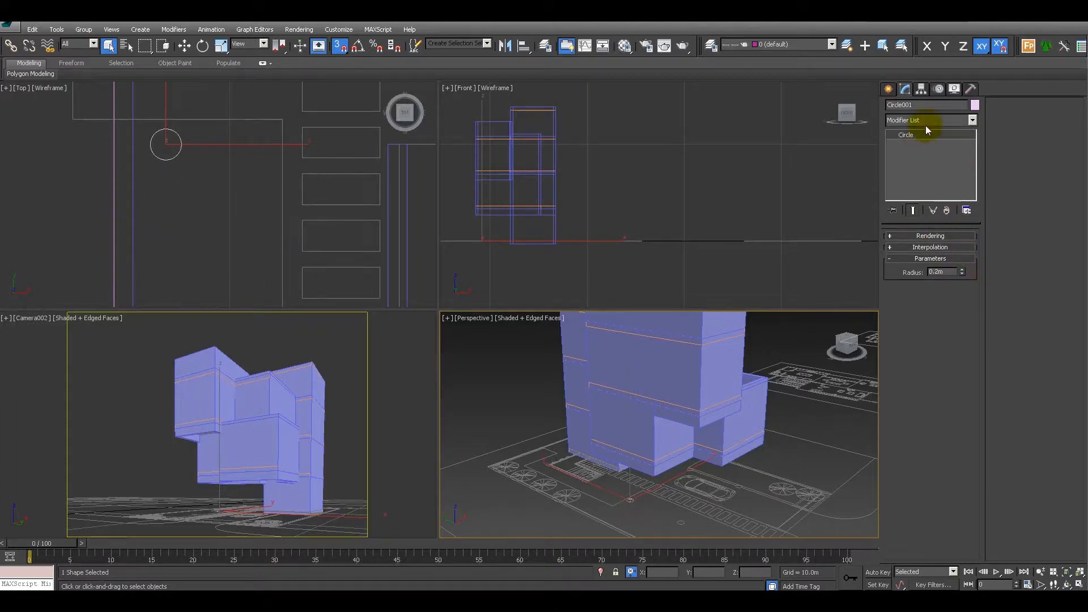
pyautogui.click(930, 120)
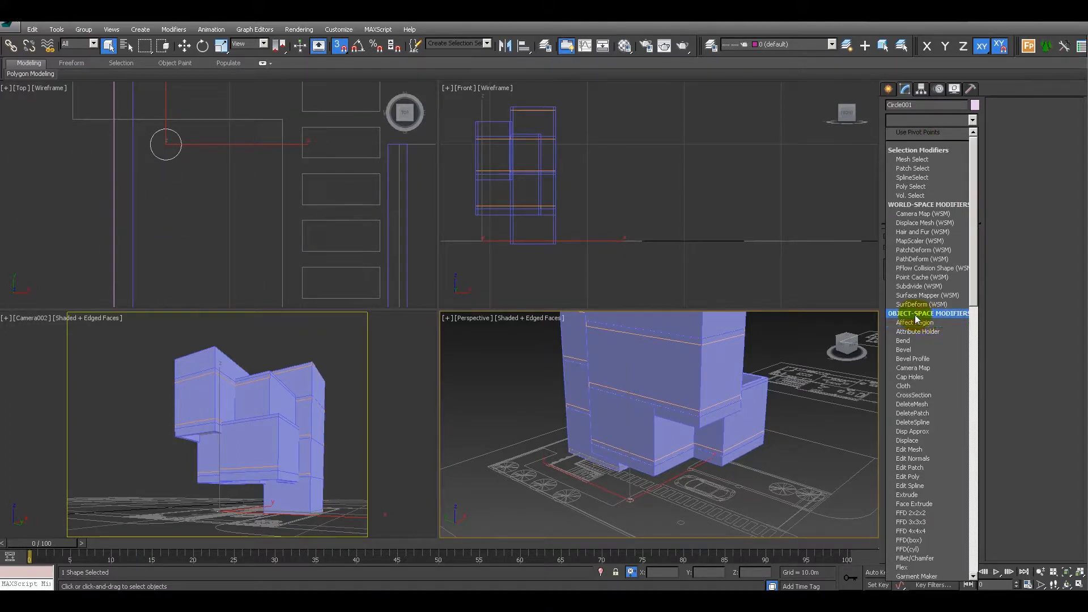
pyautogui.press('e')
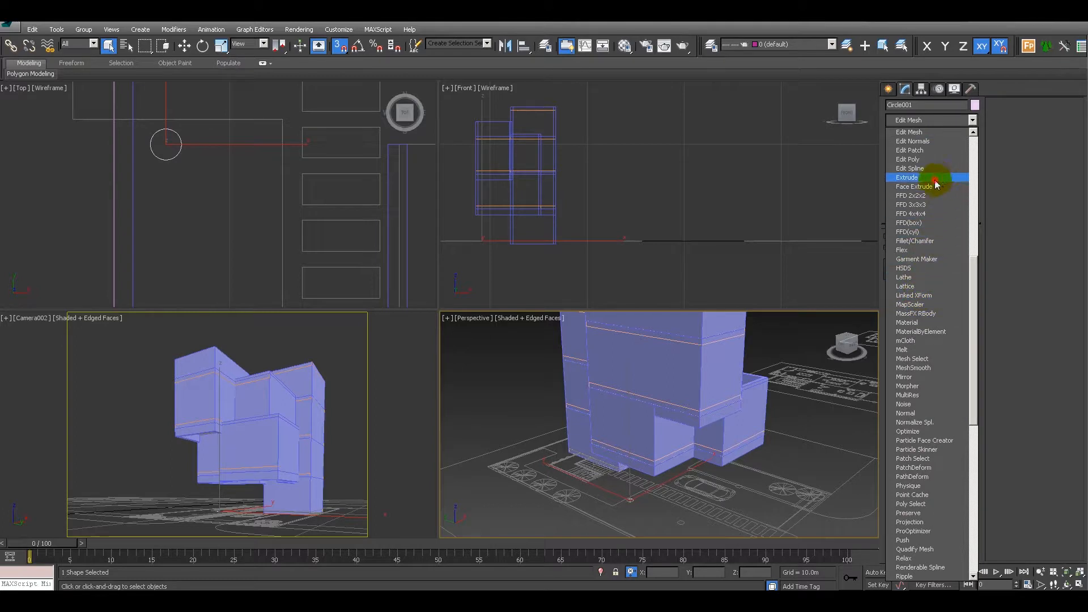
pyautogui.click(907, 177)
pyautogui.moveTo(961, 254); pyautogui.dragTo(957, 175)
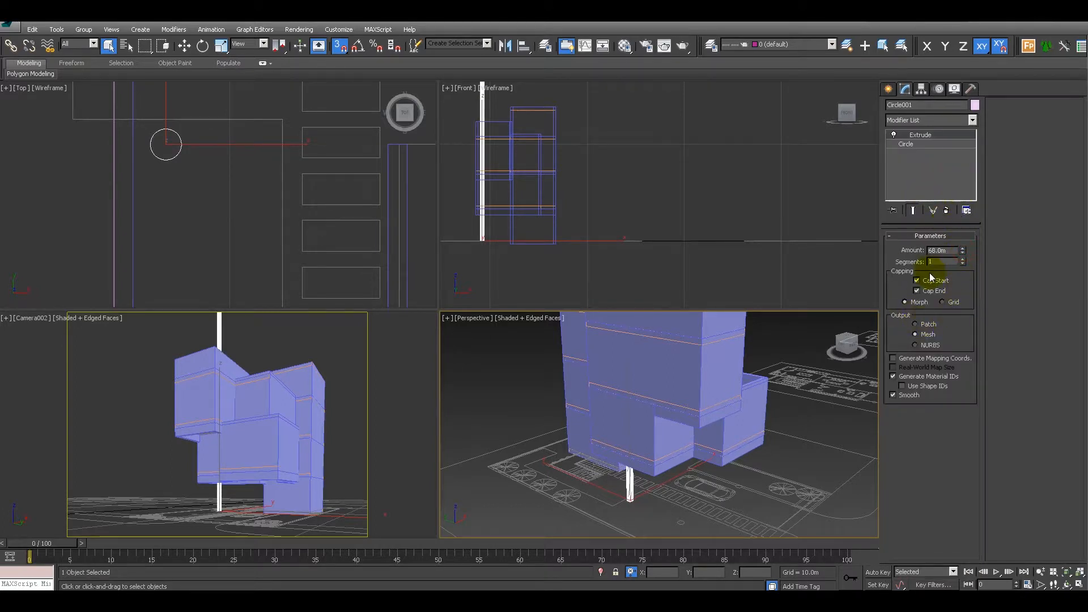
pyautogui.click(916, 291)
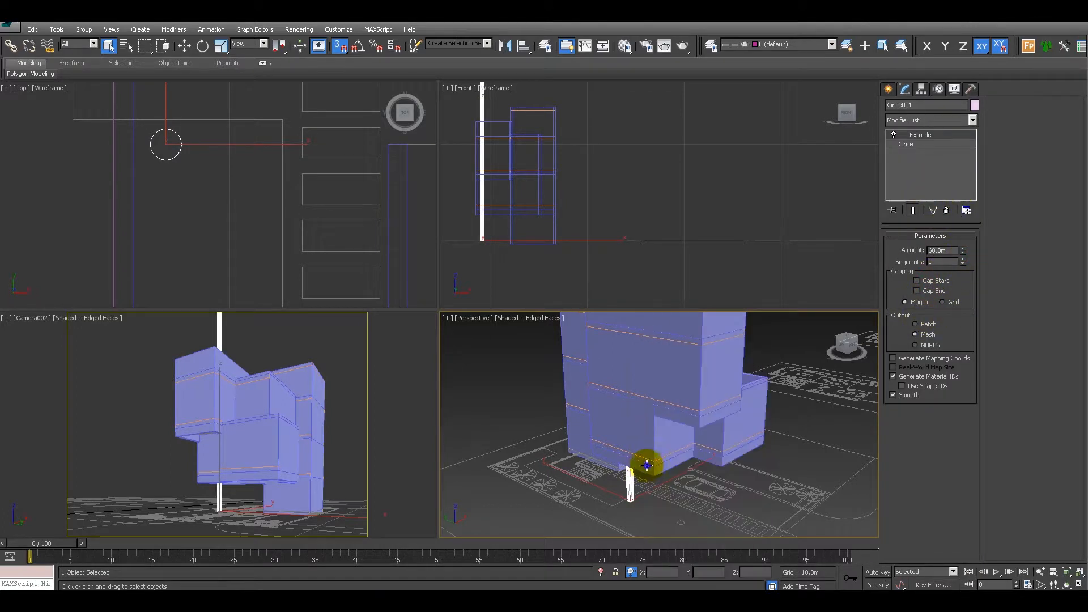
# Set the column's extrusion amount to 10 m.
pyautogui.scroll(-5, 699, 450)
pyautogui.scroll(-3, 681, 394)
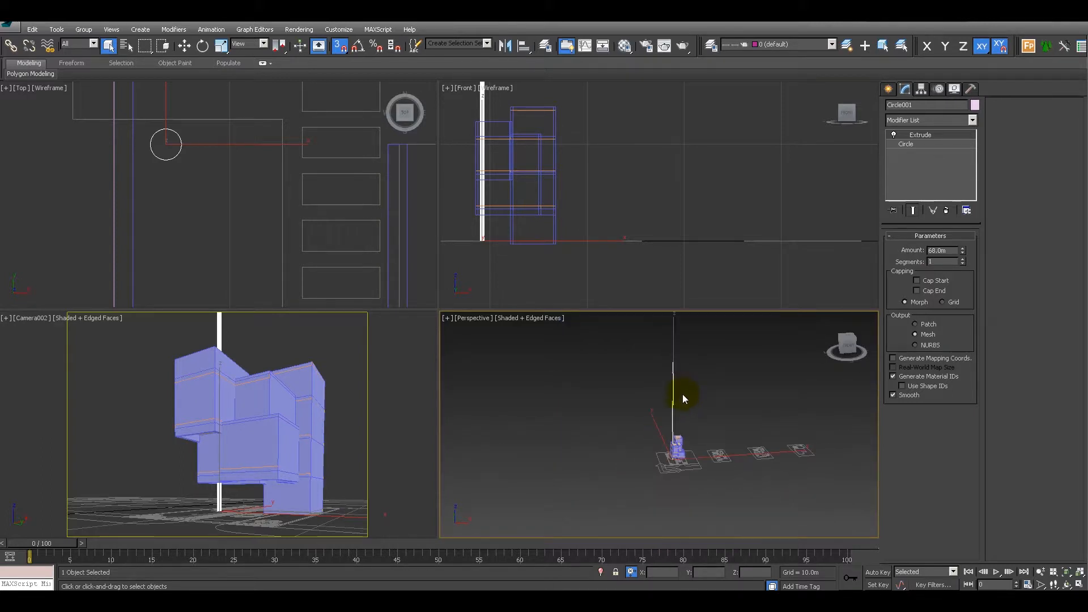
pyautogui.keyDown('alt'); pyautogui.moveTo(688, 385); pyautogui.dragTo(819, 347, button='middle'); pyautogui.keyUp('alt')
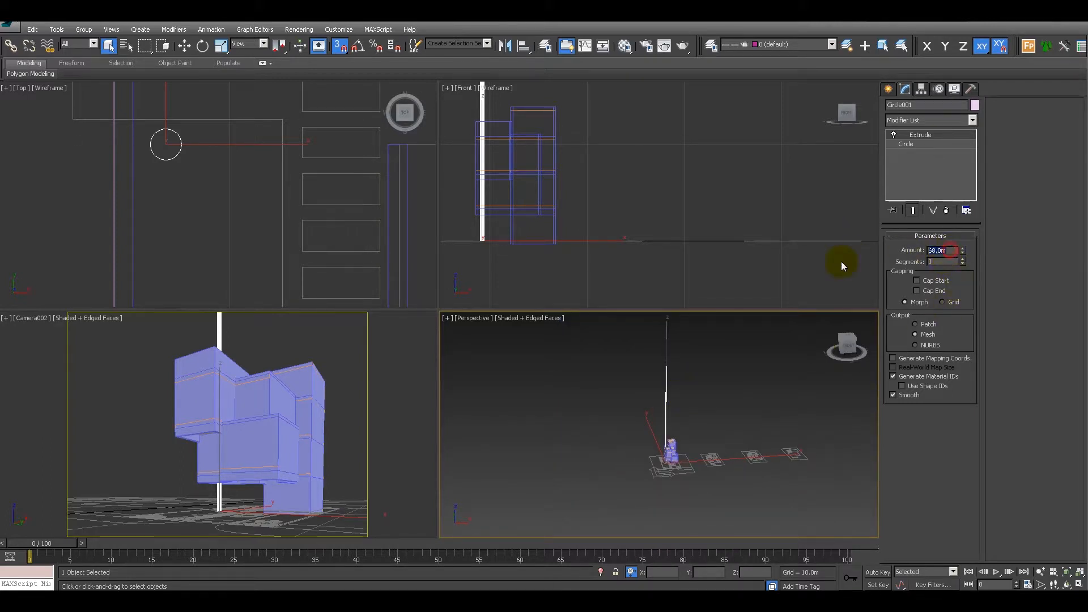
pyautogui.write('10')
pyautogui.press('Return')
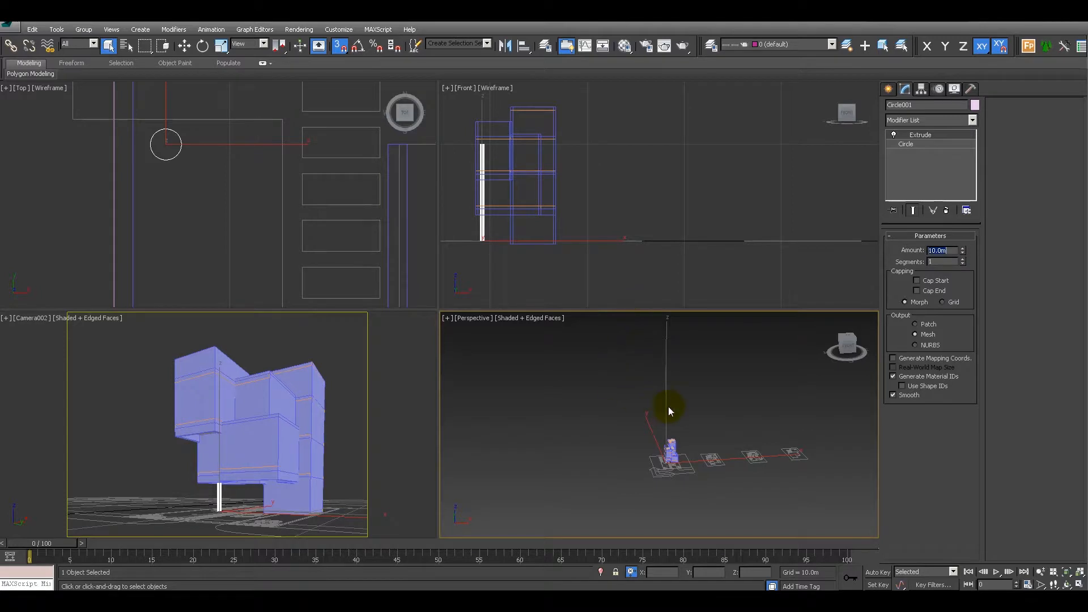
# Convert the extruded column to an Editable Poly.
pyautogui.scroll(10, 669, 408)
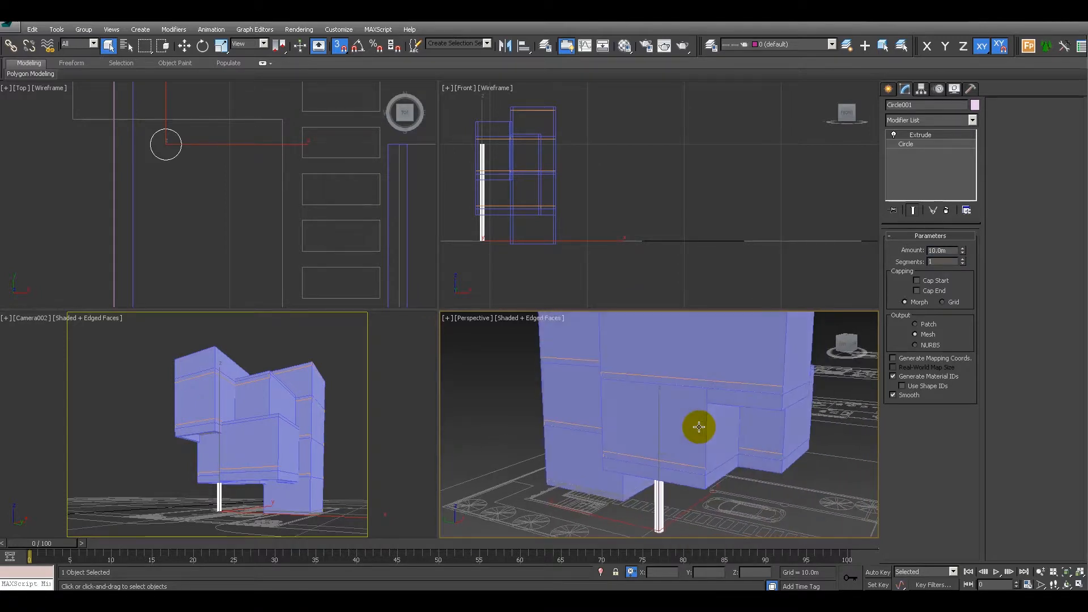
pyautogui.keyDown('alt'); pyautogui.moveTo(652, 441); pyautogui.dragTo(667, 442, button='middle'); pyautogui.keyUp('alt')
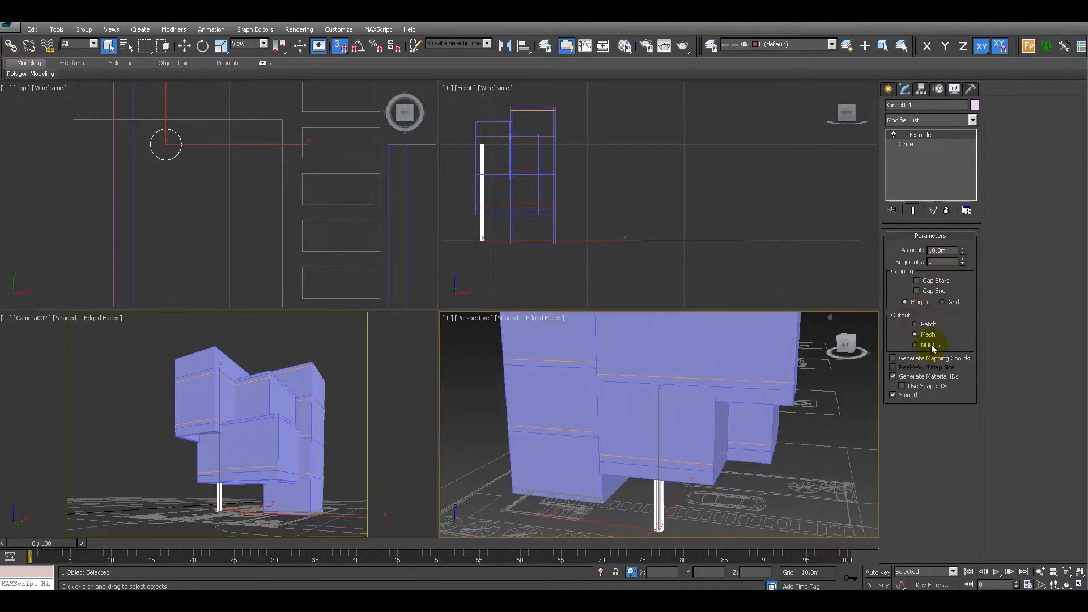
pyautogui.keyDown('alt'); pyautogui.moveTo(788, 444); pyautogui.dragTo(767, 426, button='middle'); pyautogui.keyUp('alt')
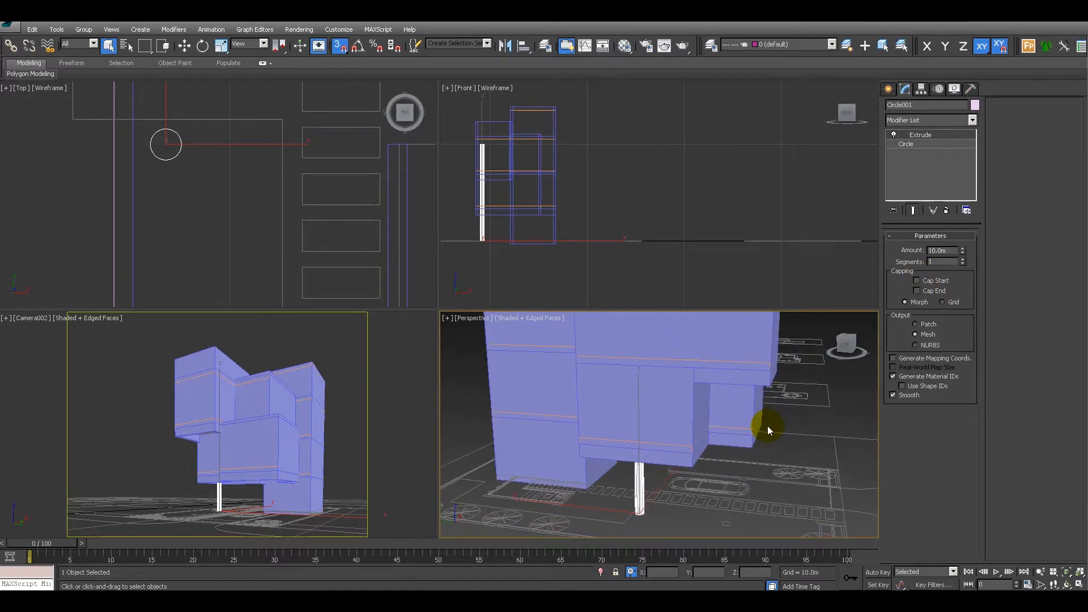
pyautogui.press('F3')
pyautogui.press('F3')
pyautogui.scroll(-3, 750, 436)
pyautogui.moveTo(748, 430)
pyautogui.mouseDown(button='middle')
pyautogui.moveTo(688, 434)
pyautogui.moveTo(685, 421)
pyautogui.moveTo(682, 435)
pyautogui.moveTo(683, 392)
pyautogui.mouseUp(button='middle')
pyautogui.moveTo(625, 418)
pyautogui.keyDown('alt'); pyautogui.mouseDown(button='middle')
pyautogui.moveTo(595, 422)
pyautogui.moveTo(629, 392)
pyautogui.mouseUp(button='middle'); pyautogui.keyUp('alt')
pyautogui.press('F3')
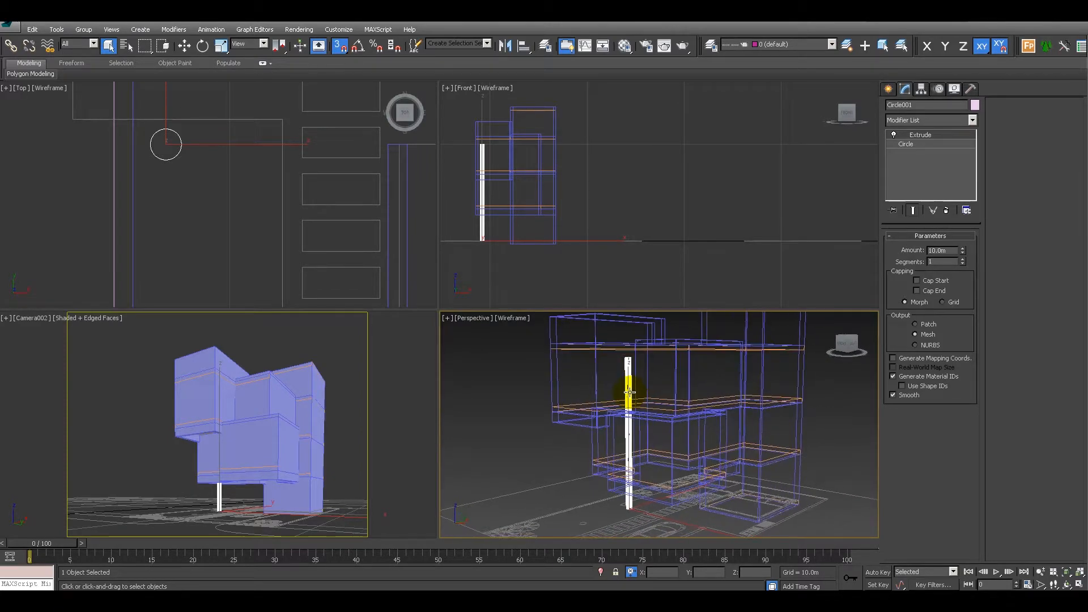
pyautogui.rightClick(674, 377)
pyautogui.moveTo(730, 485)
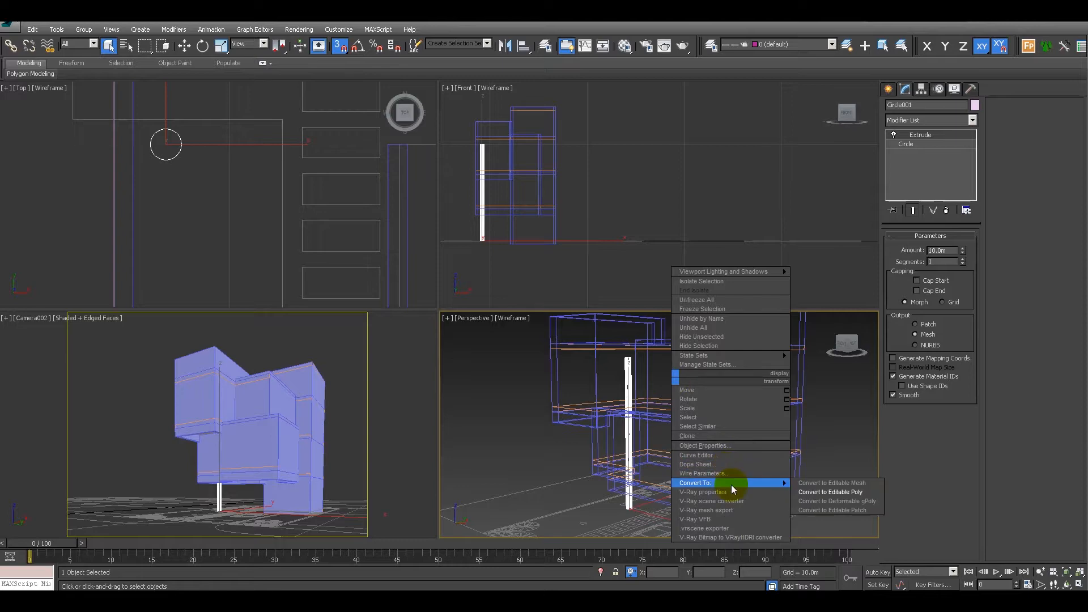
pyautogui.click(852, 493)
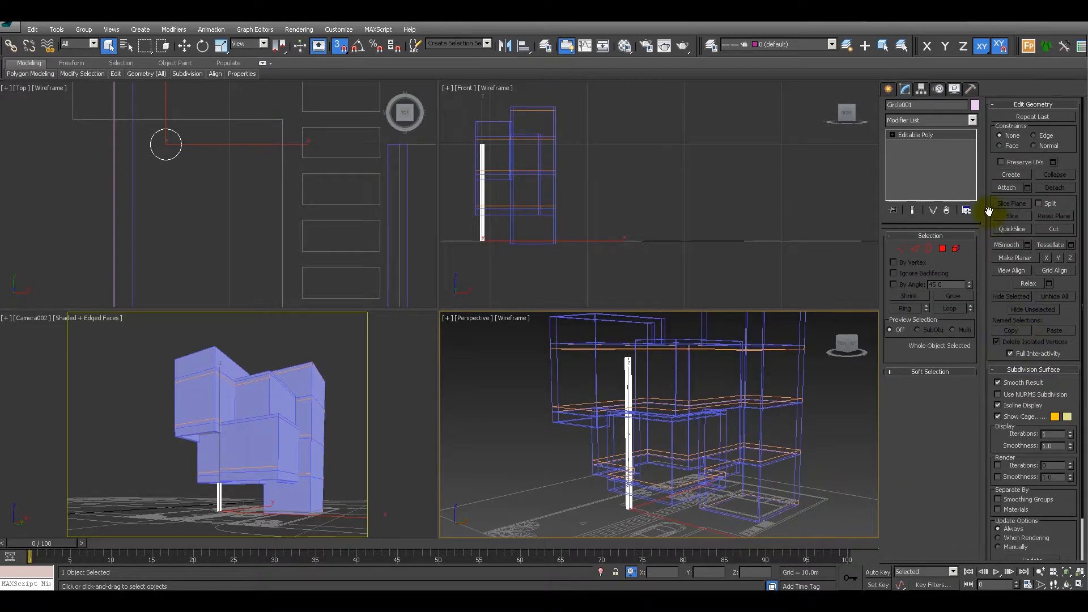
# Raise the column's top ring of vertices vertically to a height of about 10.5 m, snapping it to a building vertex.
pyautogui.click(901, 251)
pyautogui.moveTo(610, 346); pyautogui.dragTo(652, 371)
pyautogui.rightClick(634, 393)
pyautogui.click(639, 399)
pyautogui.moveTo(636, 332); pyautogui.dragTo(638, 361, button='middle')
pyautogui.moveTo(627, 325); pyautogui.dragTo(547, 382)
pyautogui.scroll(-3, 547, 381)
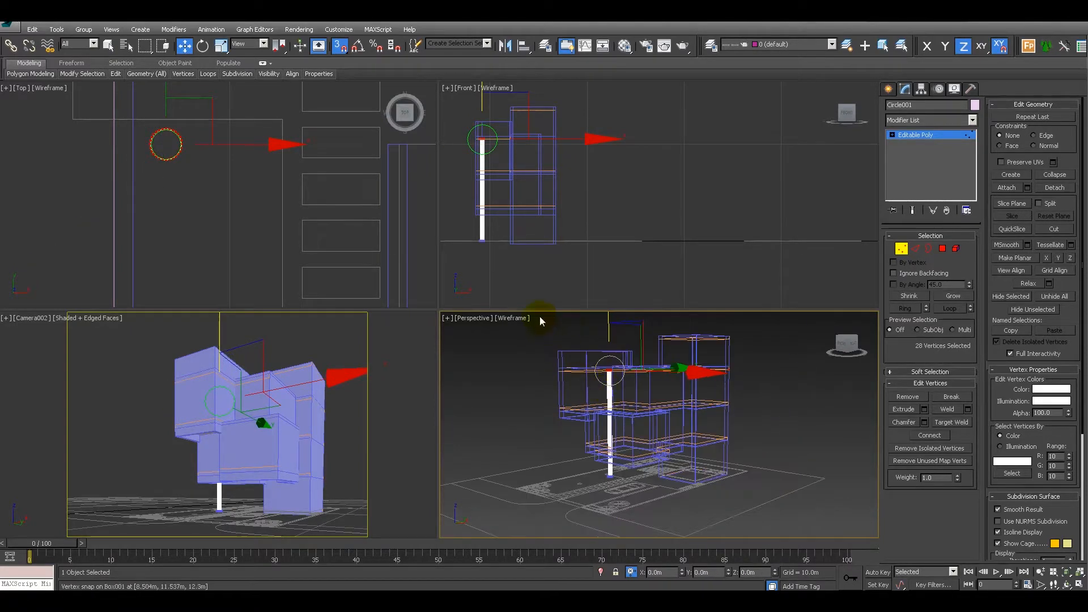
pyautogui.click(902, 249)
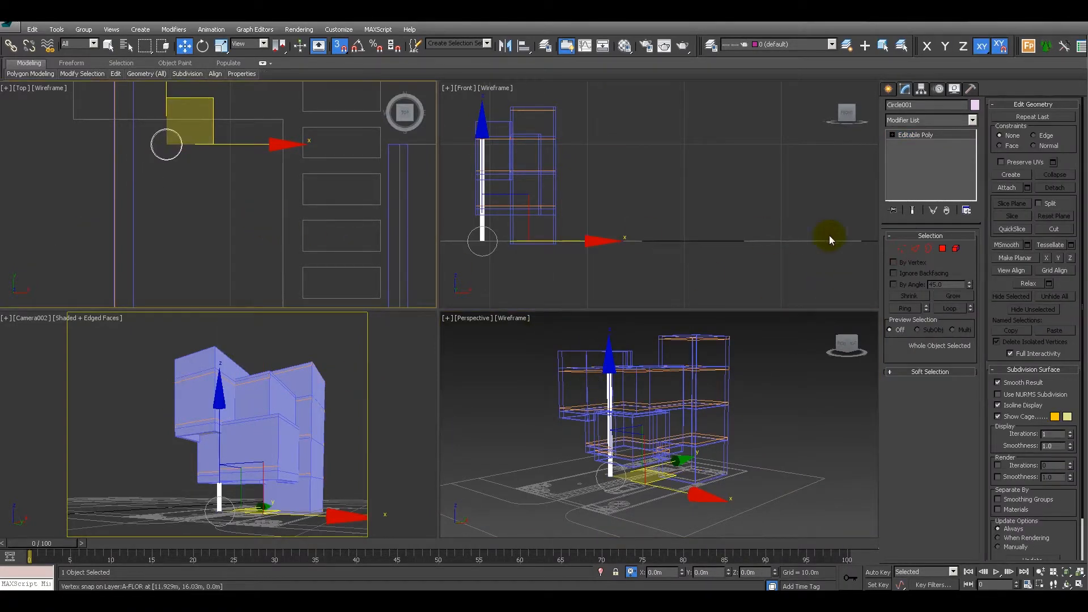
# Clone the column as an element straight down the plan onto the lower-left column symbol in the Top view.
pyautogui.click(961, 252)
pyautogui.click(212, 180)
pyautogui.scroll(-2, 219, 195)
pyautogui.scroll(-3, 215, 196)
pyautogui.moveTo(232, 214); pyautogui.dragTo(250, 174, button='middle')
pyautogui.press('space')
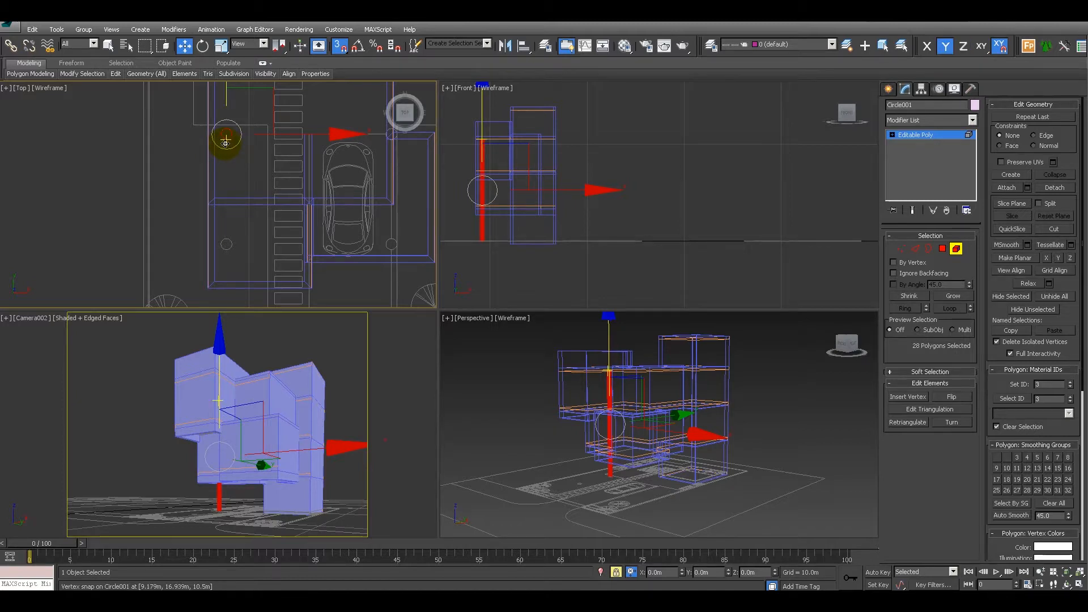
pyautogui.moveTo(226, 142); pyautogui.dragTo(226, 253)
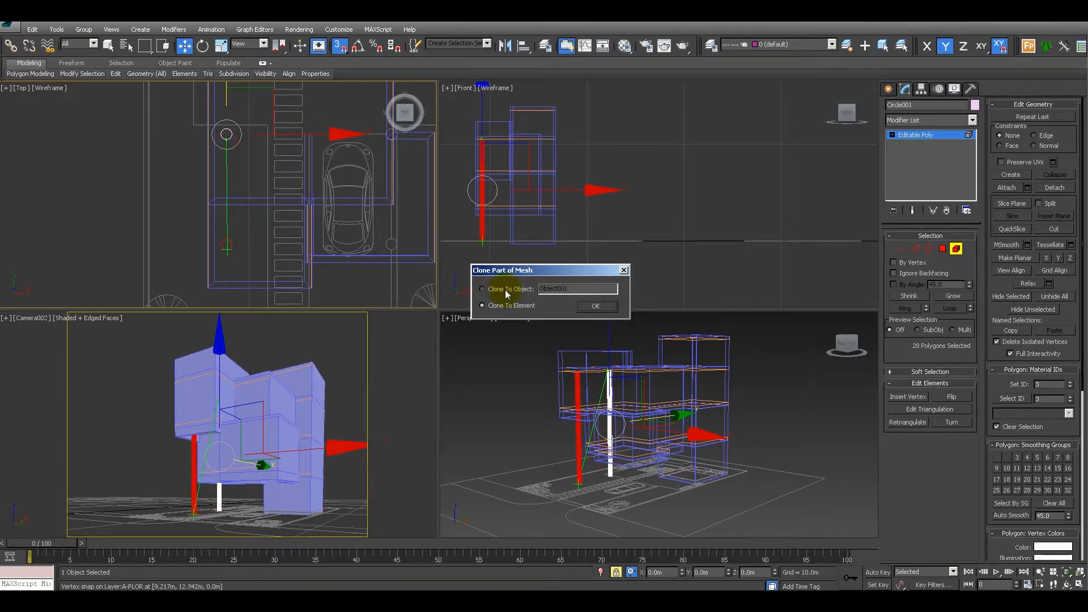
pyautogui.click(597, 305)
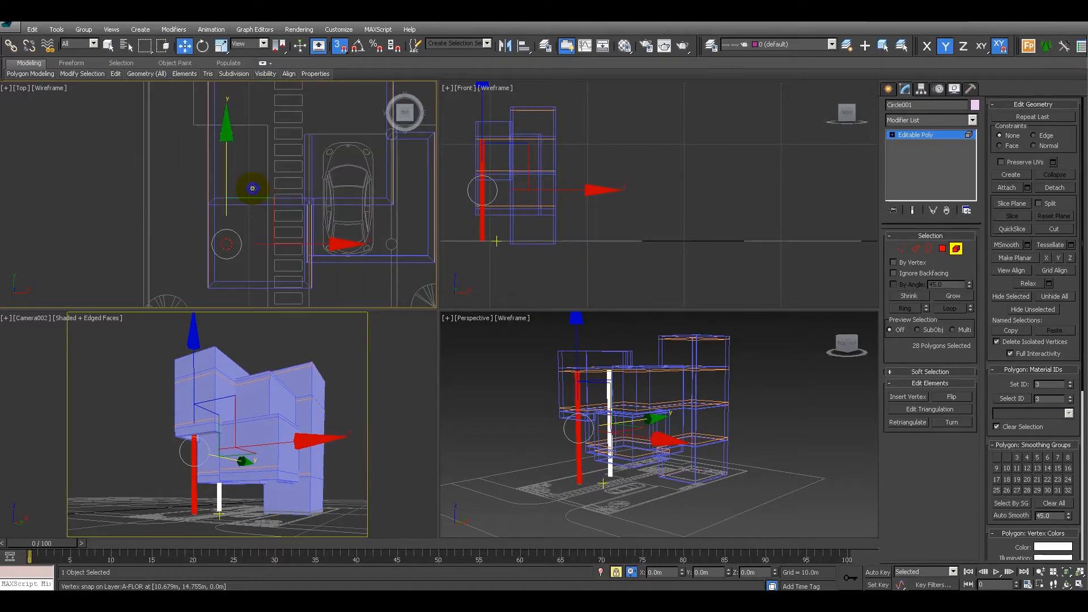
# Select both column elements and clone them along X as elements onto the column symbols on the other side of the car.
pyautogui.moveTo(255, 155); pyautogui.dragTo(269, 170)
pyautogui.press('space')
pyautogui.moveTo(270, 172); pyautogui.dragTo(204, 147, button='middle')
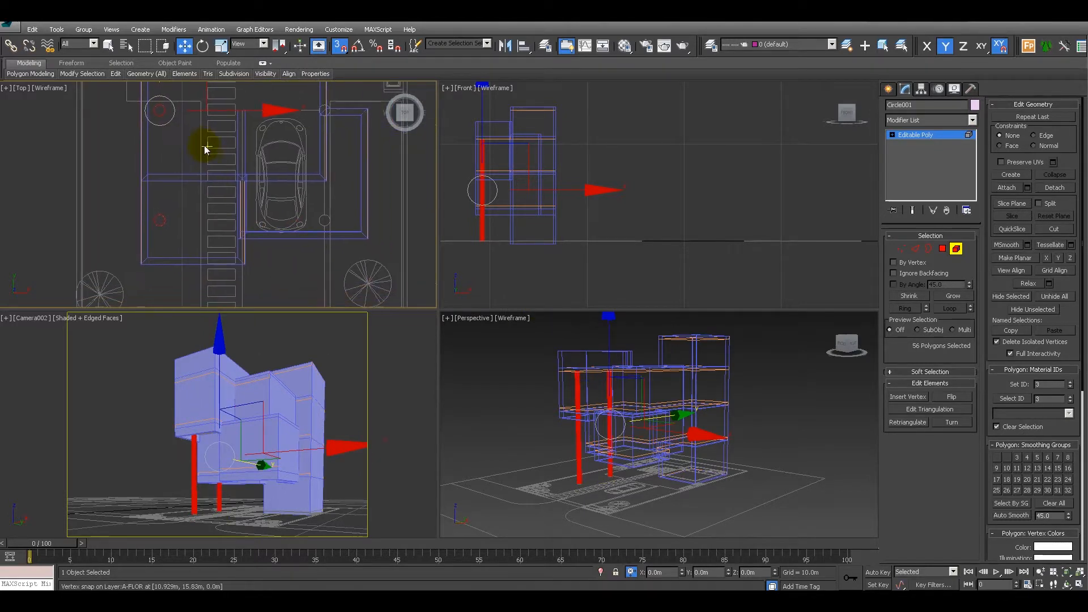
pyautogui.scroll(2, 176, 224)
pyautogui.moveTo(197, 226); pyautogui.dragTo(153, 222, button='middle')
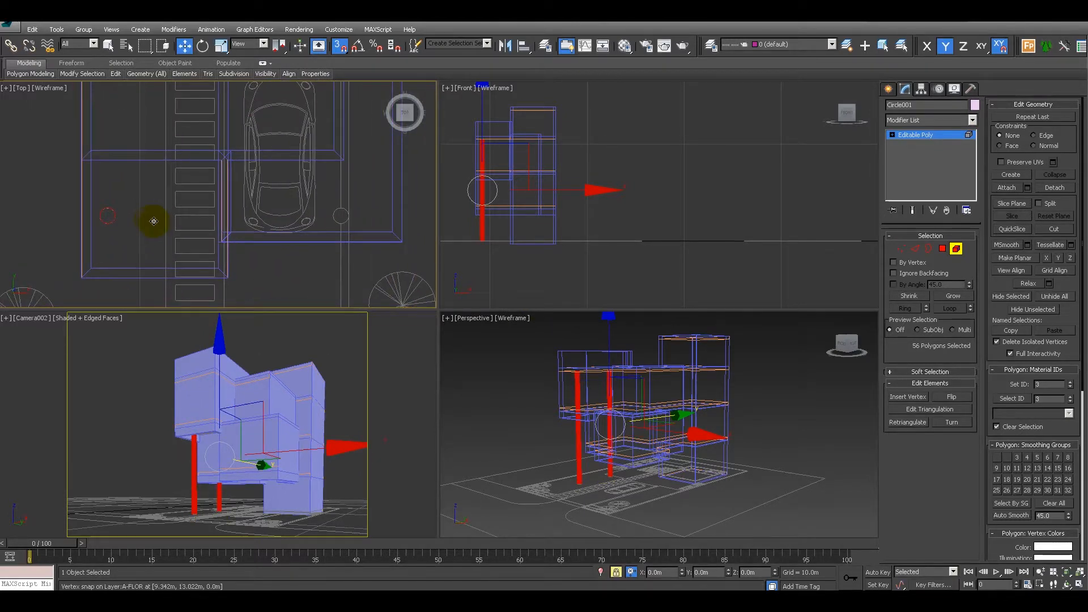
pyautogui.hotkey('alt', 'w')
pyautogui.moveTo(355, 286); pyautogui.dragTo(284, 274, button='middle')
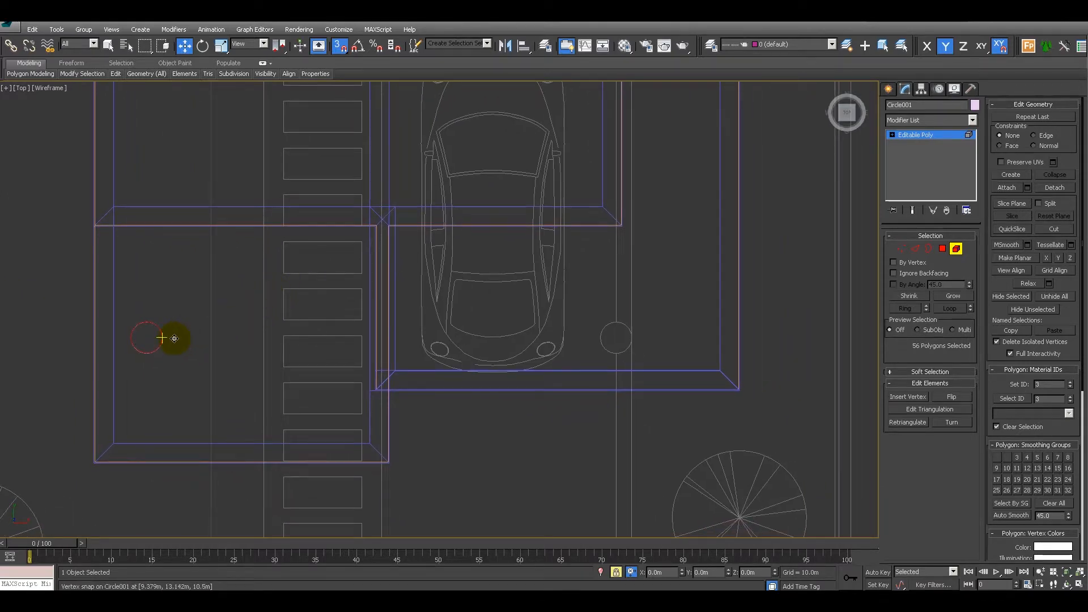
pyautogui.press('F5')
pyautogui.moveTo(173, 339)
pyautogui.mouseDown()
pyautogui.moveTo(422, 379)
pyautogui.moveTo(636, 341)
pyautogui.mouseUp()
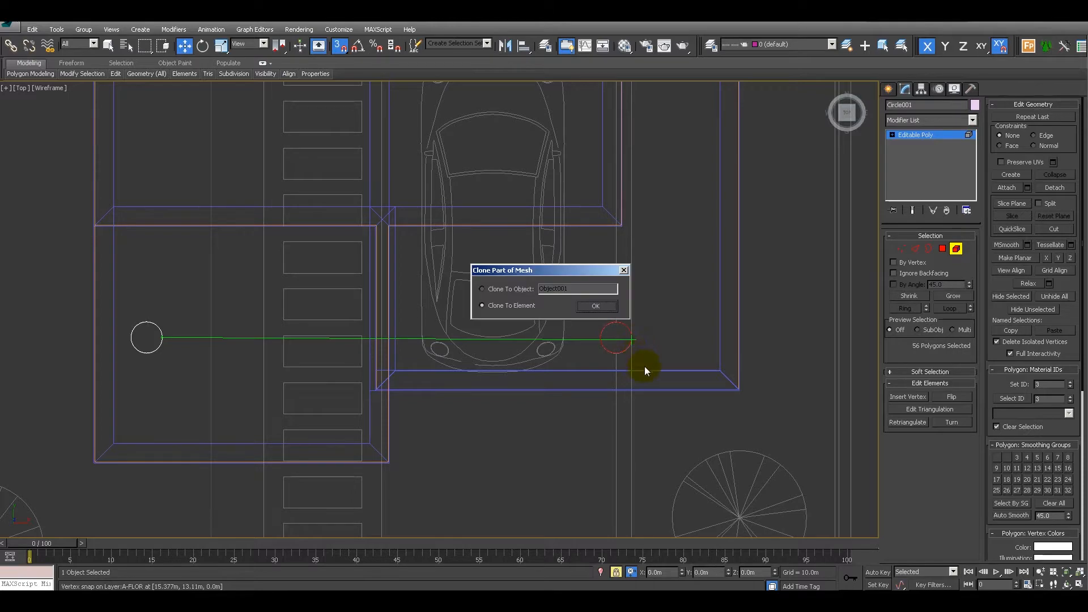
pyautogui.click(596, 306)
# Select the top vertices of the two cloned columns on the car's far side and lower them vertically into the lower projecting box.
pyautogui.hotkey('alt', 'w')
pyautogui.rightClick(611, 363)
pyautogui.rightClick(609, 364)
pyautogui.rightClick(610, 363)
pyautogui.rightClick(610, 364)
pyautogui.rightClick(606, 364)
pyautogui.press('F3')
pyautogui.moveTo(663, 380)
pyautogui.keyDown('alt'); pyautogui.mouseDown(button='middle')
pyautogui.moveTo(568, 384)
pyautogui.moveTo(600, 378)
pyautogui.mouseUp(button='middle'); pyautogui.keyUp('alt')
pyautogui.press('1')
pyautogui.hotkey('alt', 'w')
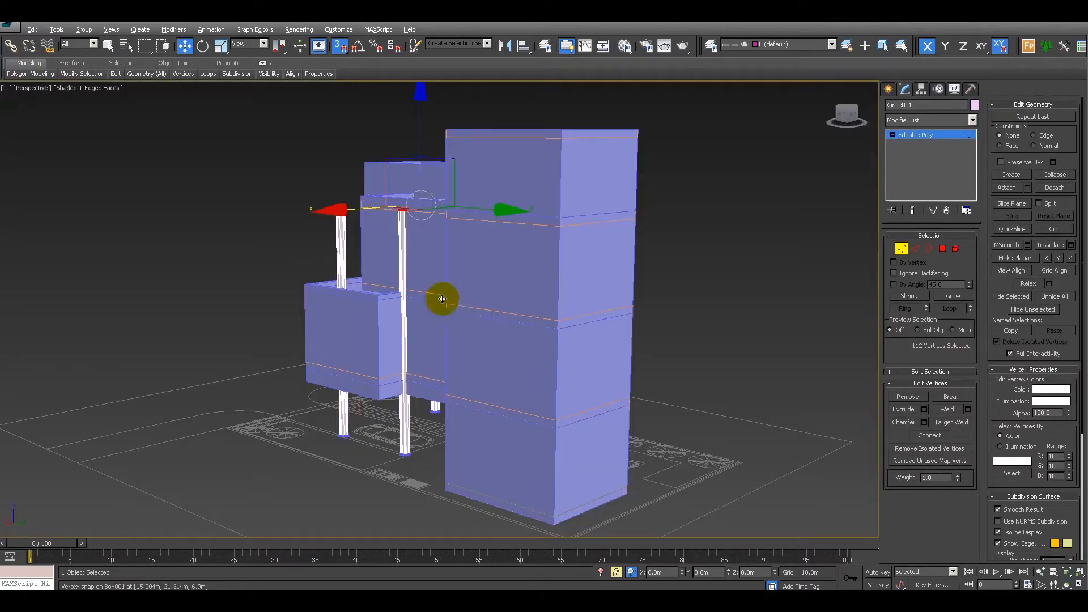
pyautogui.hotkey('alt', 'space')
pyautogui.click(312, 188)
pyautogui.moveTo(317, 188); pyautogui.dragTo(367, 220)
pyautogui.keyDown('alt'); pyautogui.moveTo(393, 235); pyautogui.dragTo(403, 213, button='middle'); pyautogui.keyUp('alt')
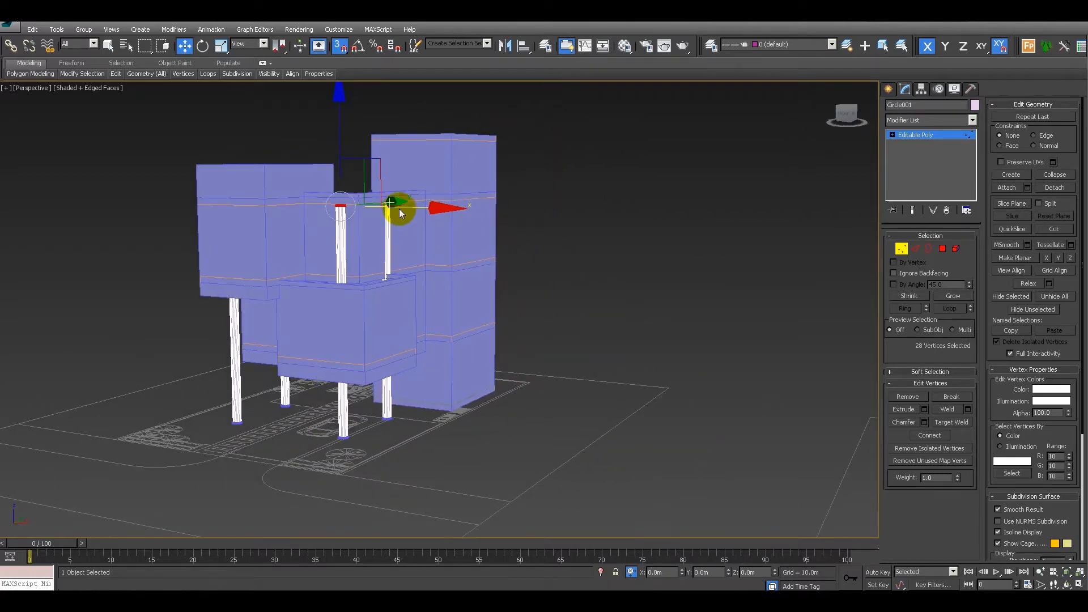
pyautogui.keyDown('ctrl'); pyautogui.moveTo(371, 179); pyautogui.dragTo(421, 216); pyautogui.keyUp('ctrl')
pyautogui.moveTo(364, 138); pyautogui.dragTo(496, 264)
pyautogui.moveTo(449, 297)
pyautogui.keyDown('alt'); pyautogui.mouseDown(button='middle')
pyautogui.moveTo(449, 313)
pyautogui.moveTo(439, 306)
pyautogui.mouseUp(button='middle'); pyautogui.keyUp('alt')
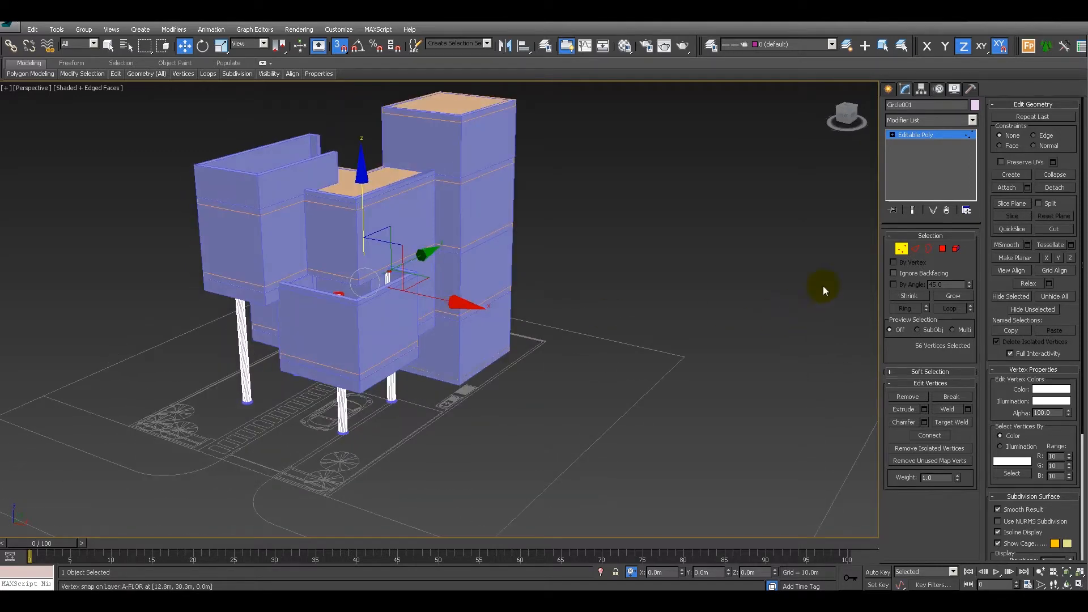
# Return the columns to object level and deselect them.
pyautogui.click(901, 250)
pyautogui.rightClick(591, 361)
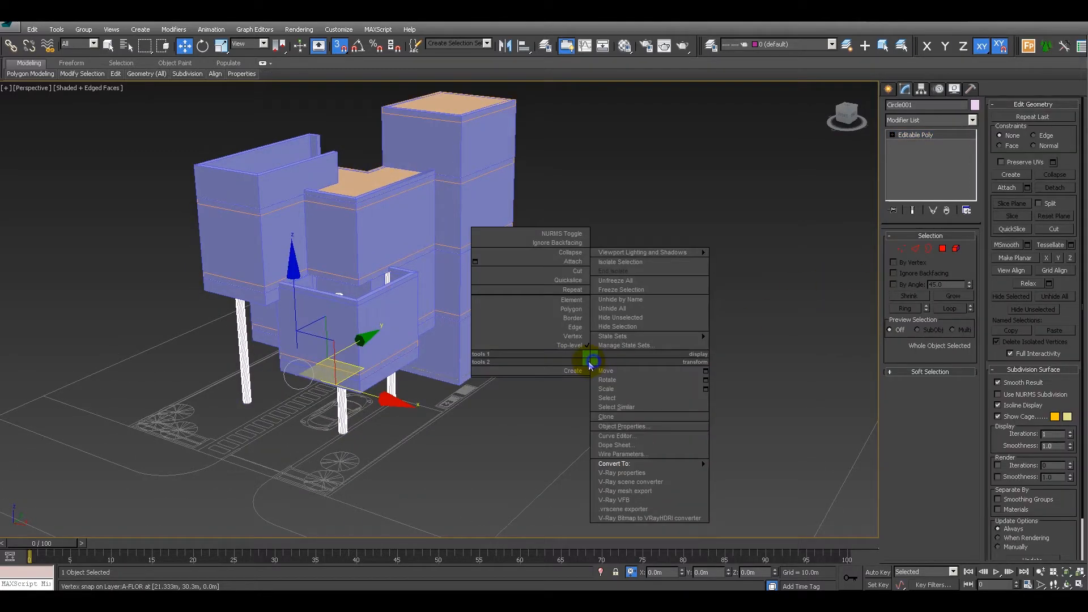
pyautogui.click(583, 353)
pyautogui.keyDown('alt'); pyautogui.moveTo(493, 306); pyautogui.dragTo(562, 304, button='middle'); pyautogui.keyUp('alt')
pyautogui.rightClick(562, 305)
pyautogui.click(559, 310)
# Examine the four columns and how they meet the overhanging floors from several sides of the building.
pyautogui.keyDown('alt'); pyautogui.moveTo(539, 389); pyautogui.dragTo(551, 370, button='middle'); pyautogui.keyUp('alt')
pyautogui.scroll(2, 550, 370)
pyautogui.scroll(2, 546, 345)
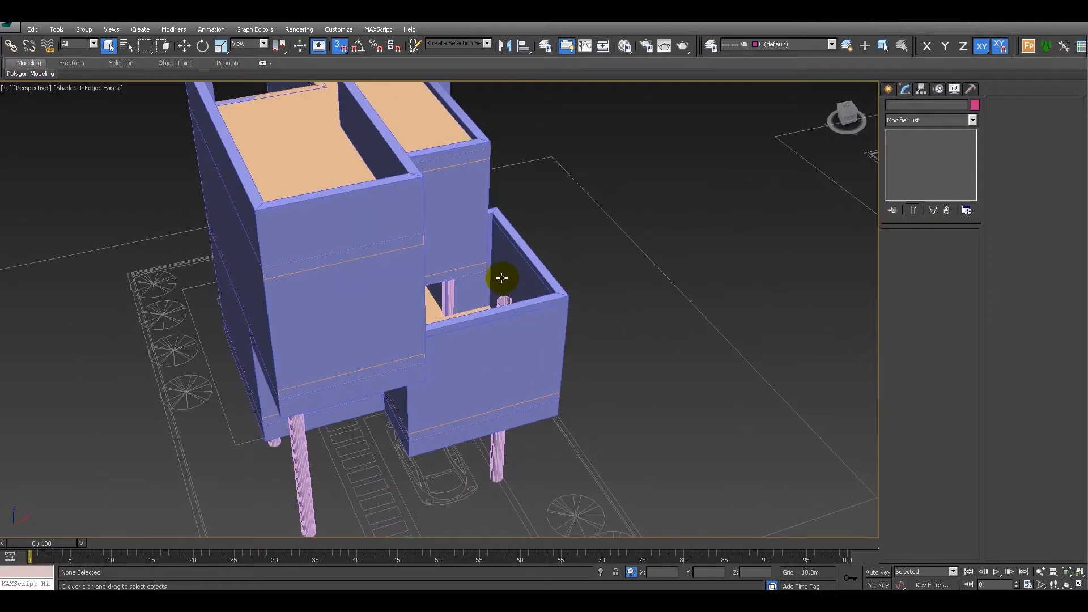
pyautogui.keyDown('alt'); pyautogui.moveTo(533, 256); pyautogui.dragTo(384, 314, button='middle'); pyautogui.keyUp('alt')
pyautogui.scroll(2, 427, 354)
pyautogui.keyDown('alt'); pyautogui.moveTo(427, 354); pyautogui.dragTo(413, 308, button='middle'); pyautogui.keyUp('alt')
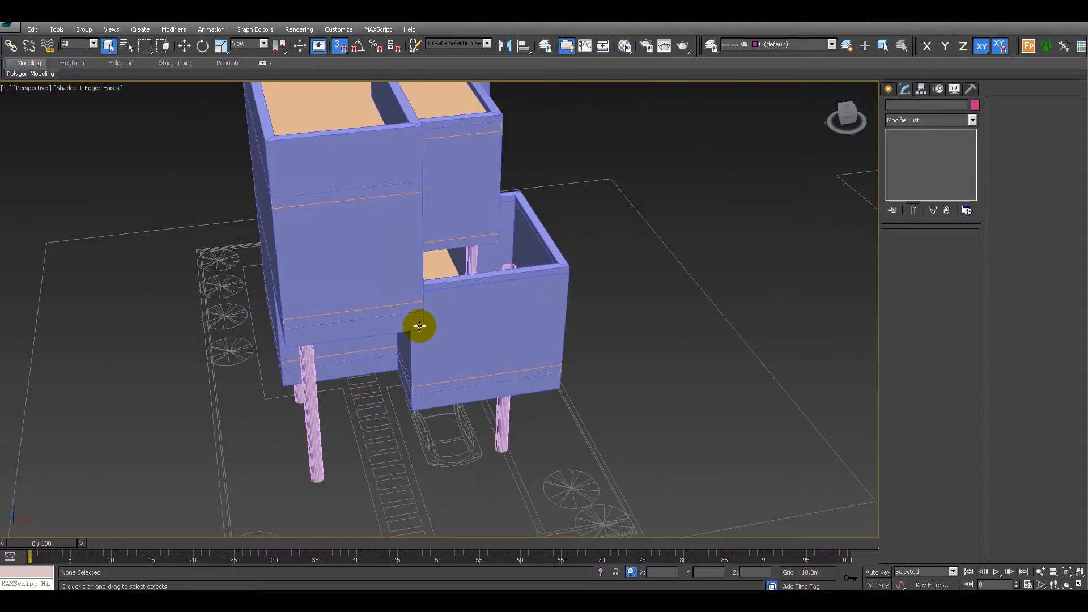
pyautogui.keyDown('alt'); pyautogui.moveTo(389, 332); pyautogui.dragTo(495, 330, button='middle'); pyautogui.keyUp('alt')
pyautogui.scroll(-2, 477, 341)
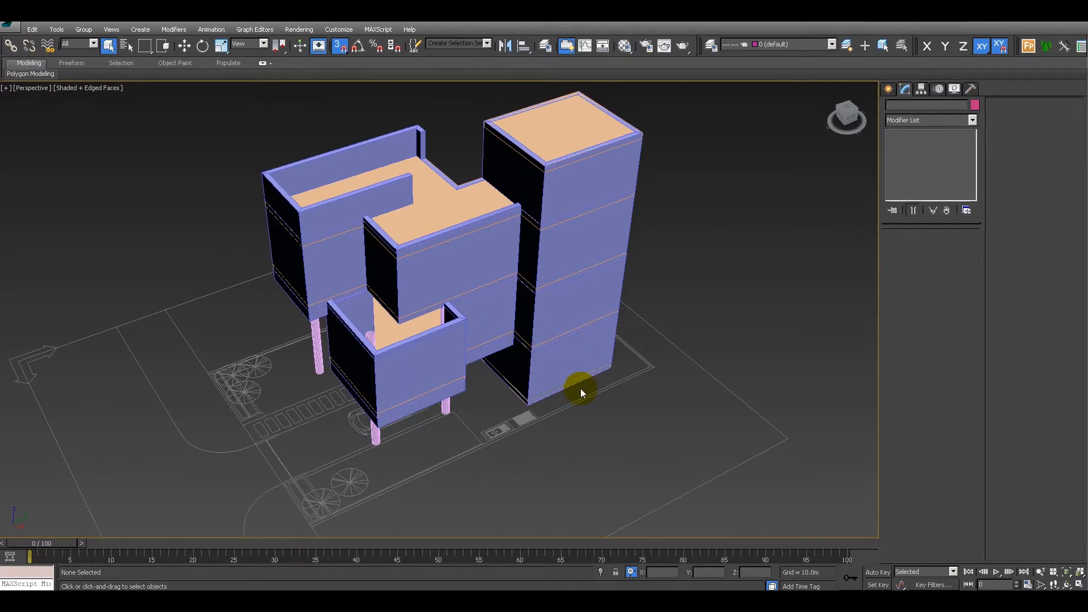
pyautogui.keyDown('alt'); pyautogui.moveTo(374, 364); pyautogui.dragTo(551, 324, button='middle'); pyautogui.keyUp('alt')
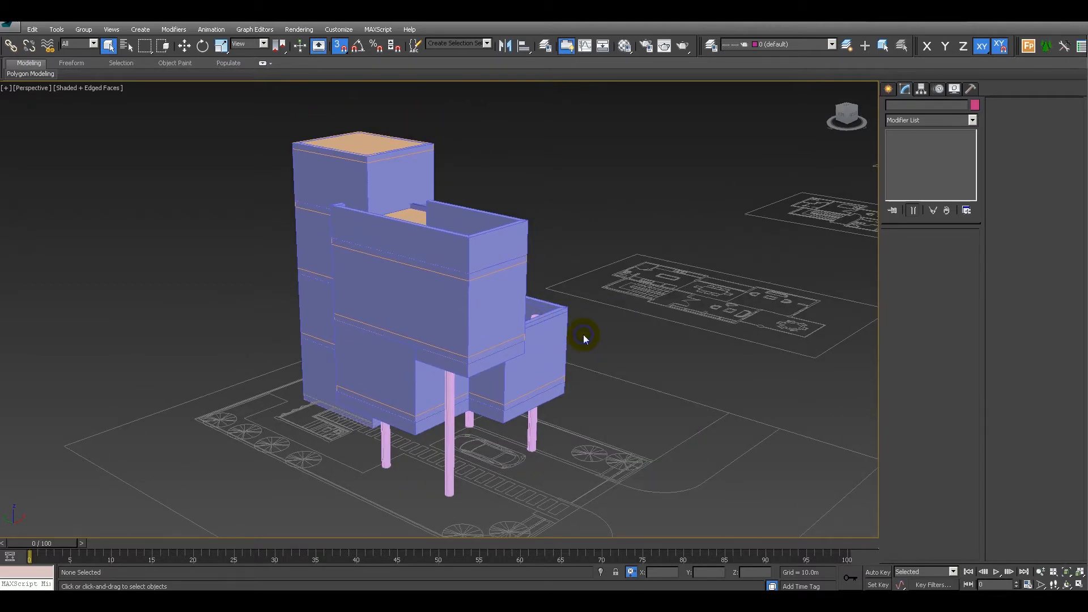